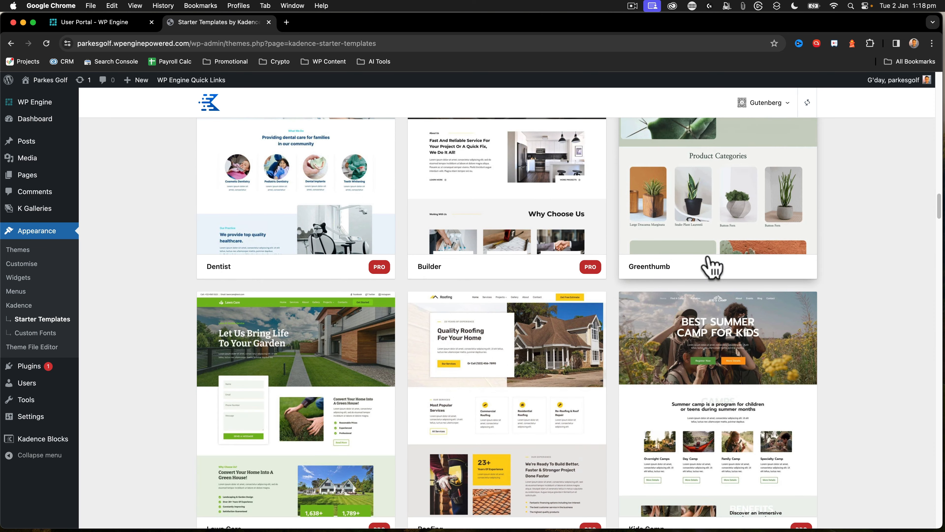
Open the preview of the Lawn Care starter template with its font family options
left_click(248, 328)
left_click(245, 316)
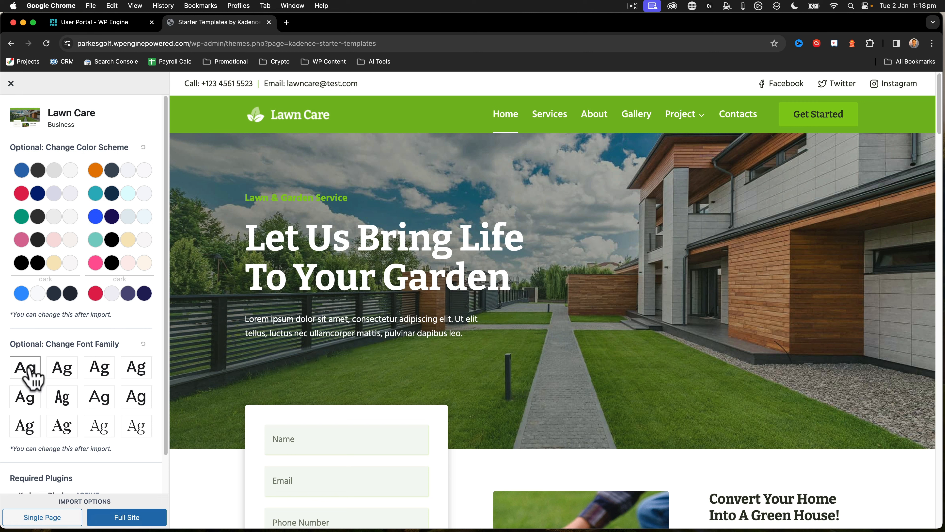
scroll(31, 377, "down", 2)
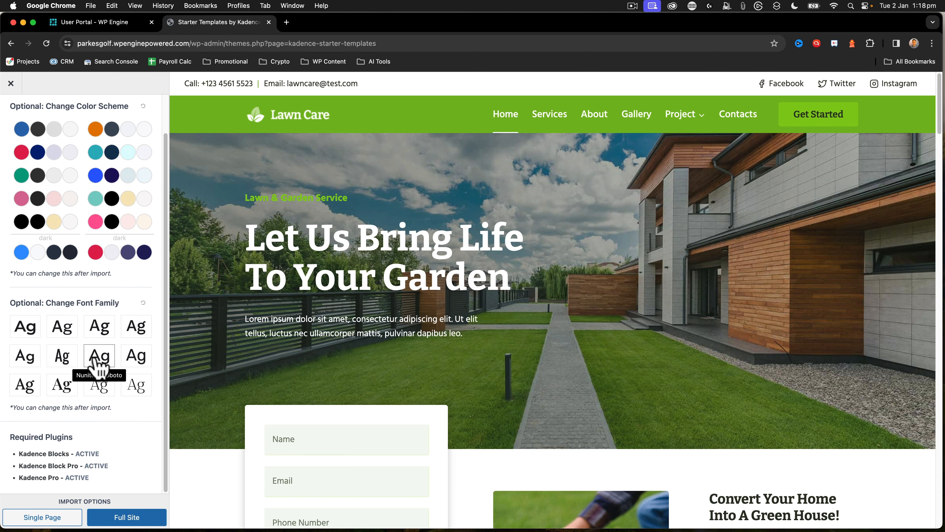
Try out various font family pairs on the Lawn Care template preview
left_click(26, 356)
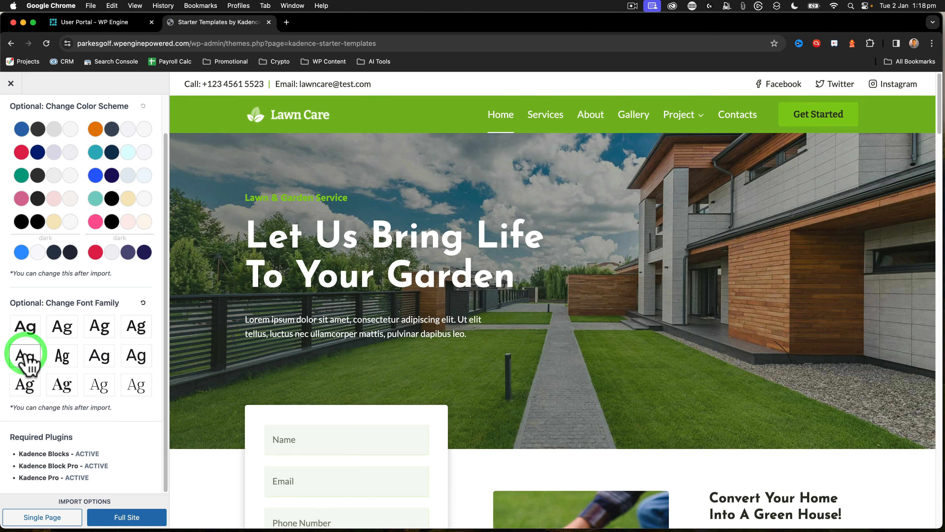
left_click(28, 328)
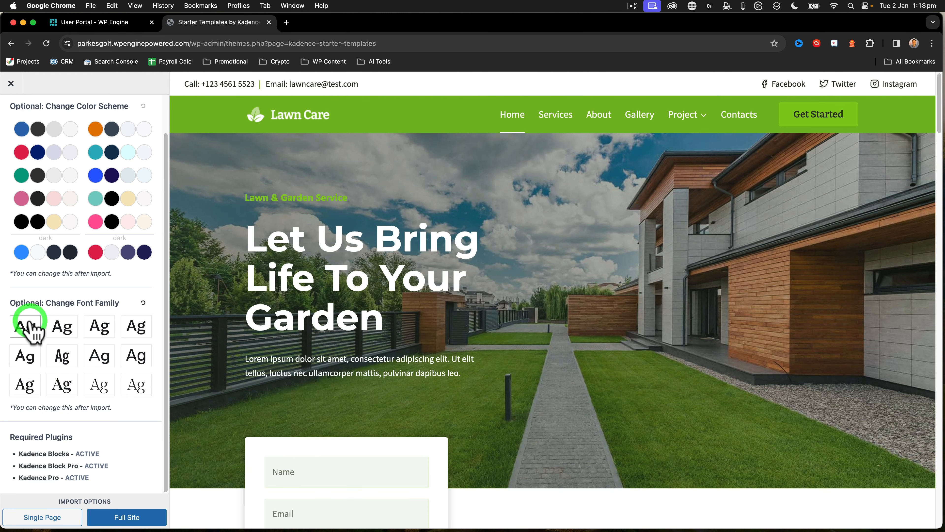
left_click(64, 328)
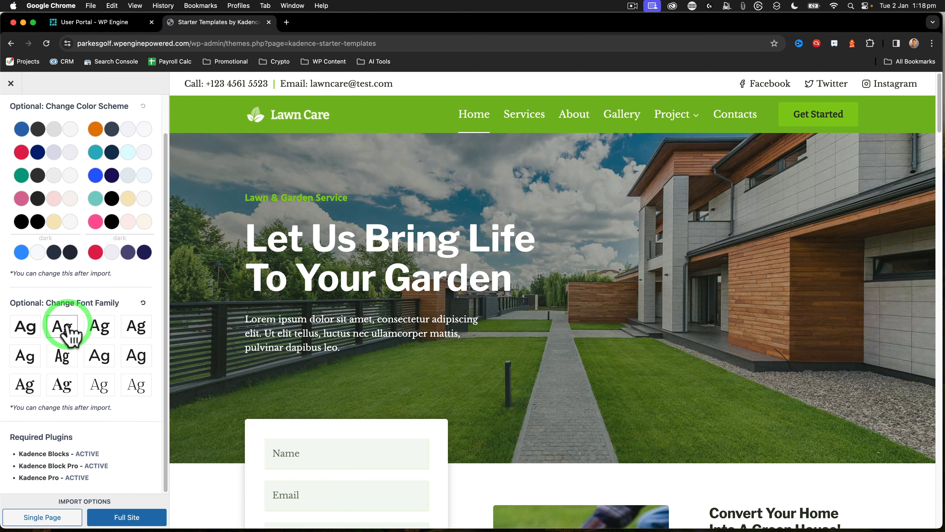
left_click(100, 328)
left_click(136, 331)
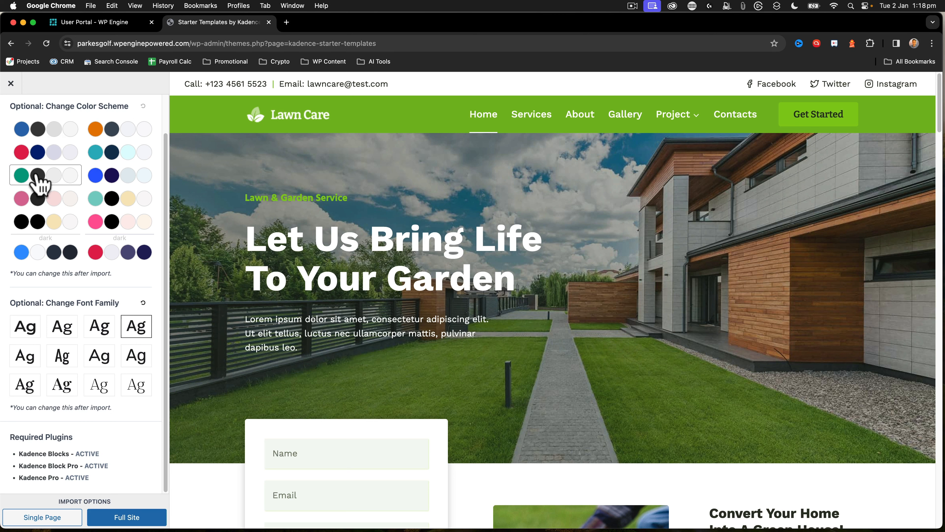
left_click(132, 357)
left_click(101, 358)
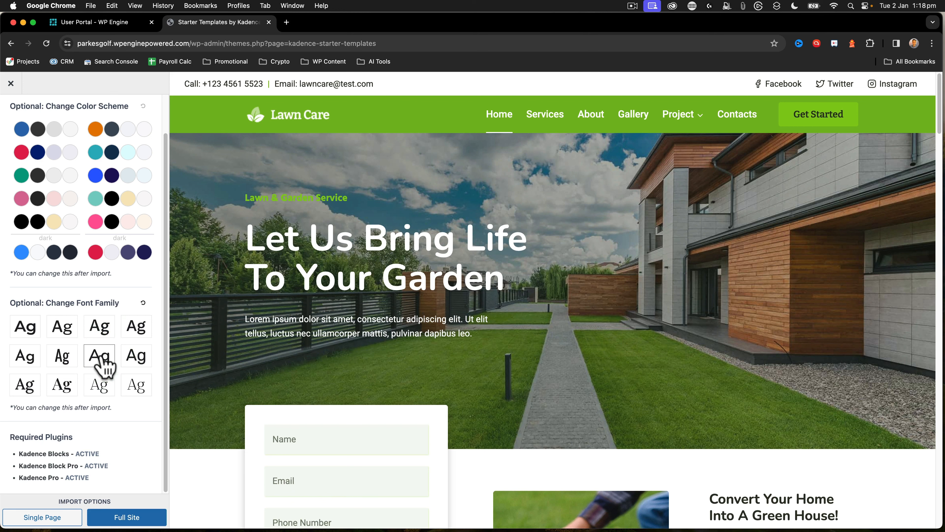
left_click(67, 386)
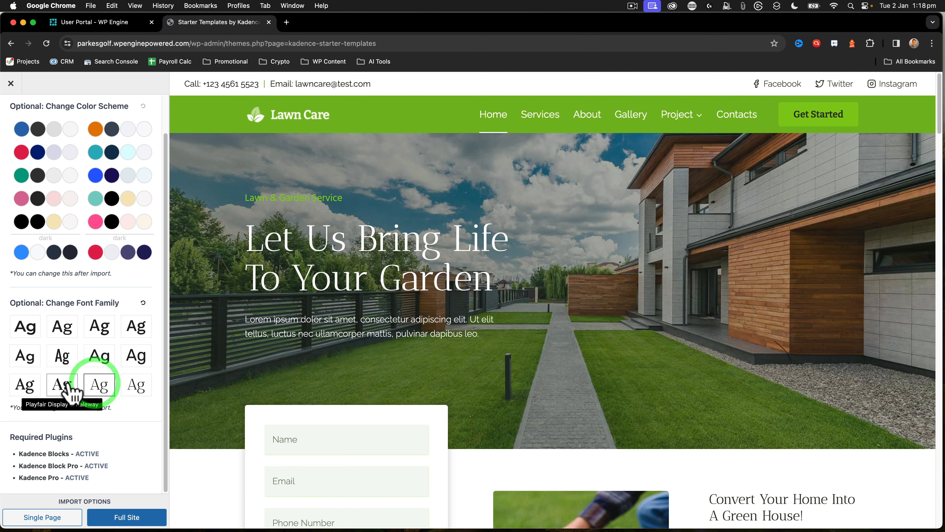
left_click(63, 358)
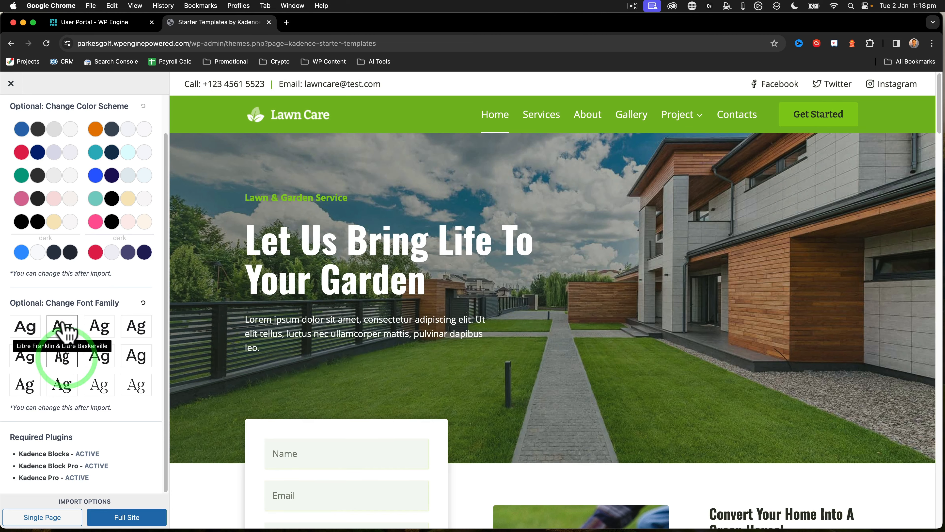
left_click(64, 328)
left_click(26, 327)
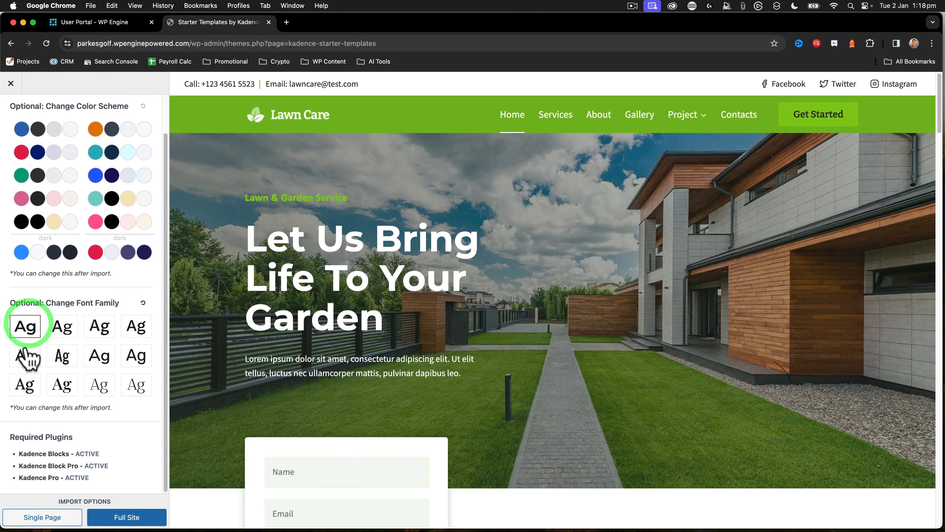
left_click(26, 356)
left_click(26, 389)
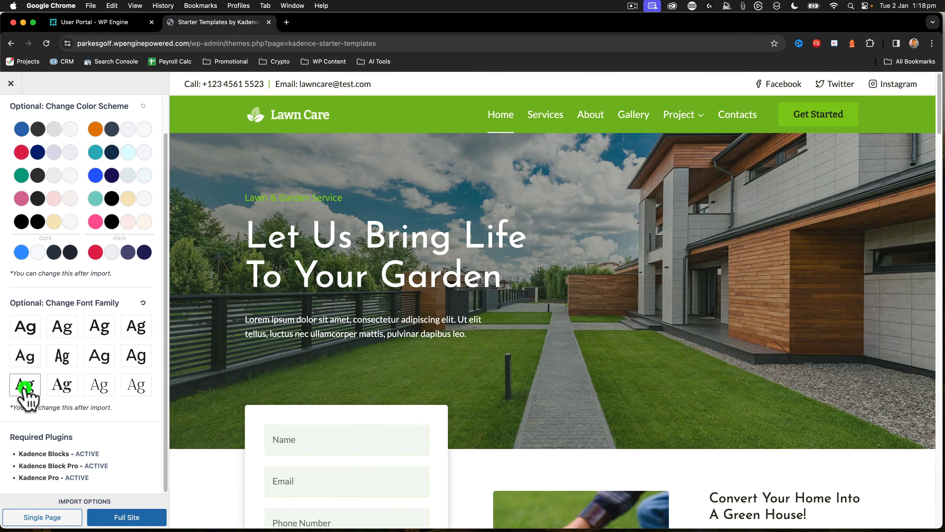
Choose the Oswald & Open Sans font pair and import the full Lawn Care site with customizer settings and content
left_click(63, 360)
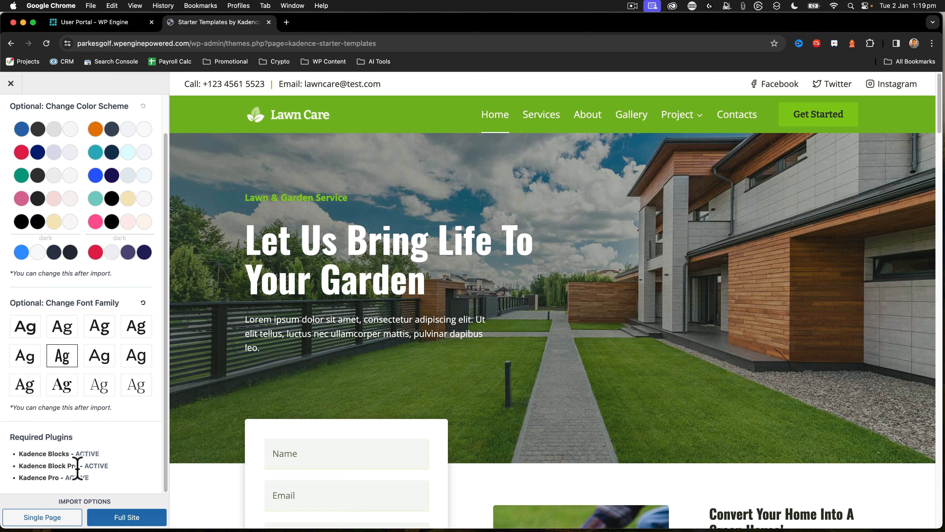
left_click(127, 519)
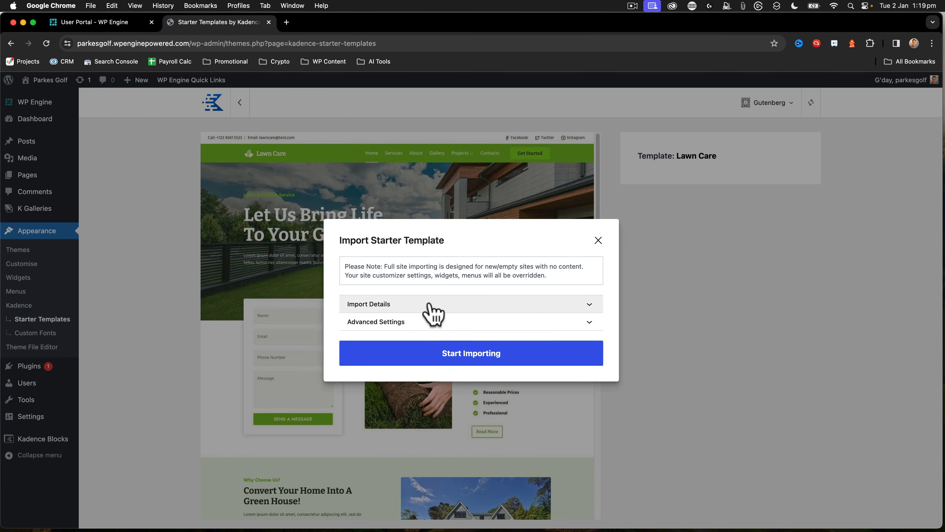
left_click(431, 304)
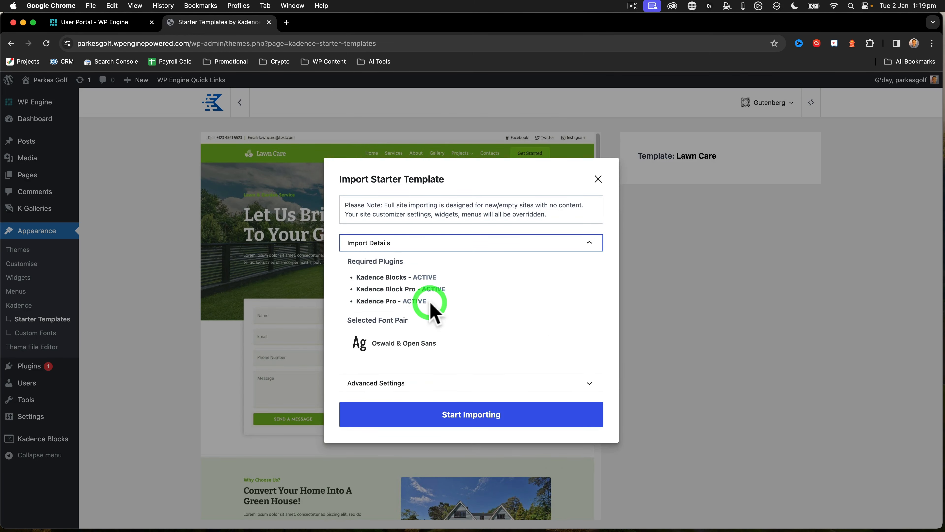
left_click(396, 243)
left_click(392, 323)
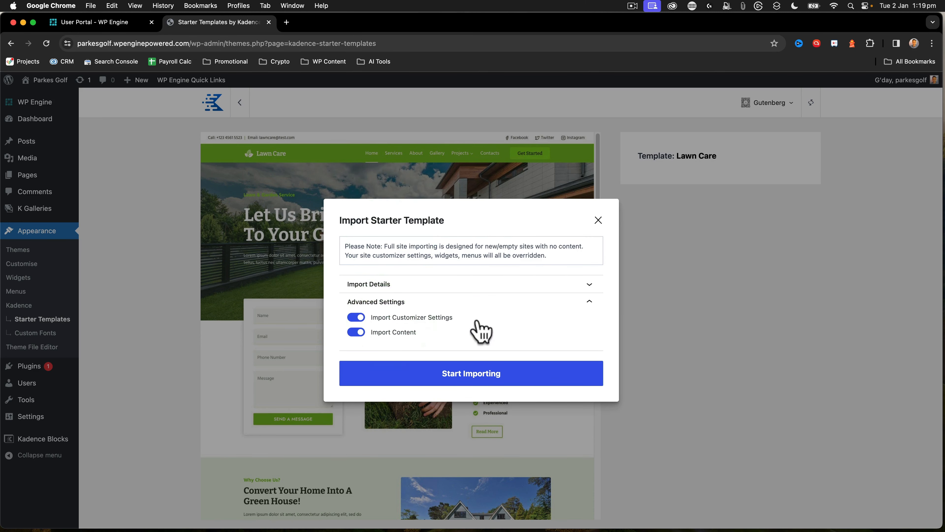
left_click(465, 376)
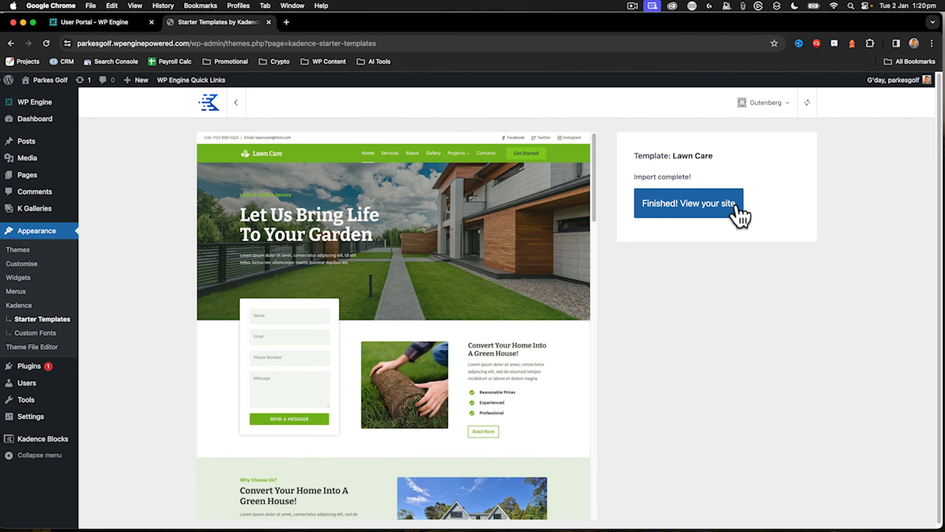
View the imported site and examine its home page from header to footer
left_click(691, 213)
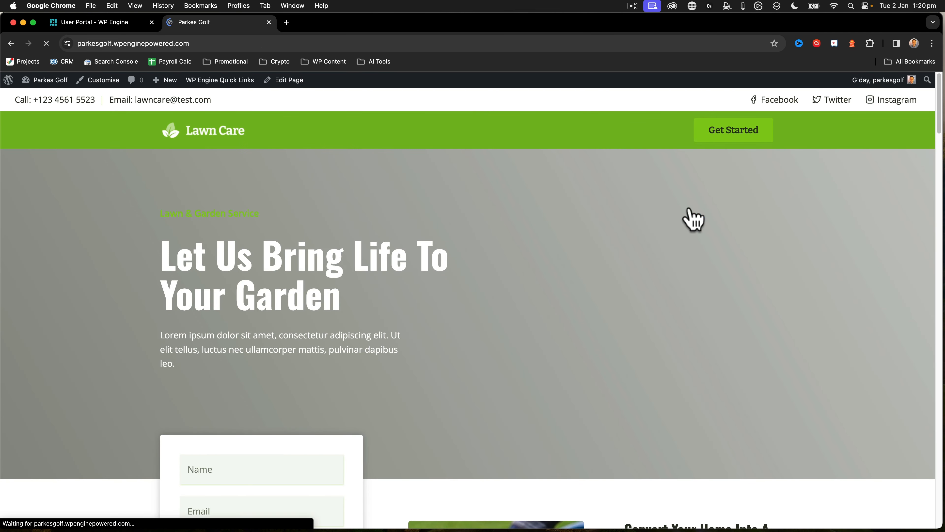
scroll(699, 201, "down", 10)
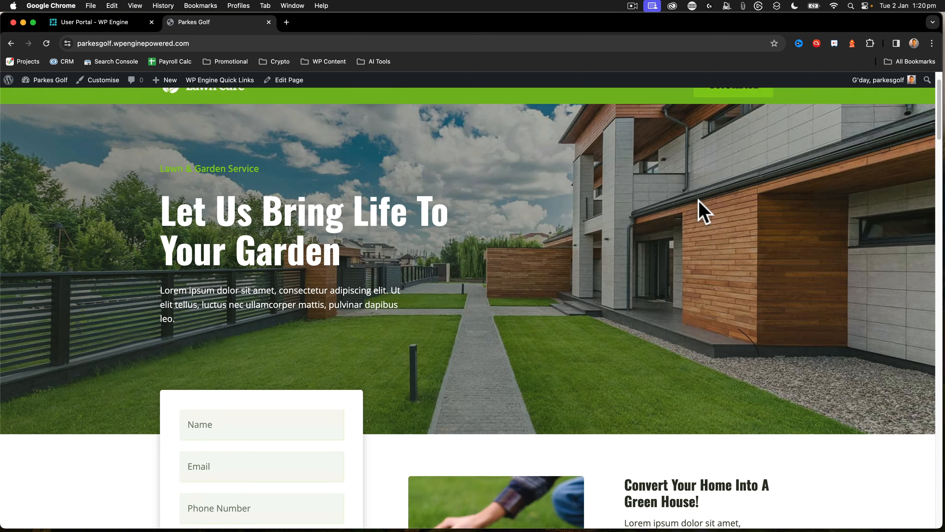
scroll(699, 201, "down", 20)
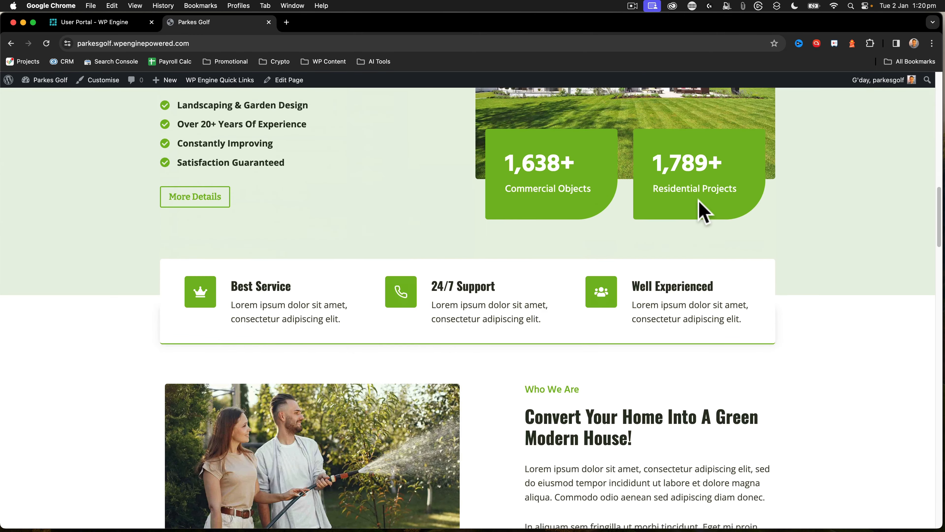
scroll(700, 201, "down", 20)
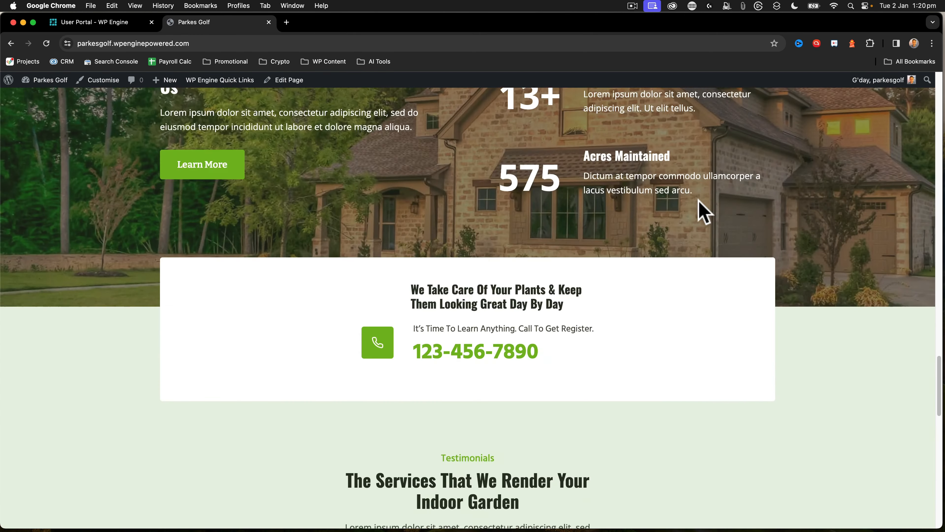
scroll(700, 202, "down", 5)
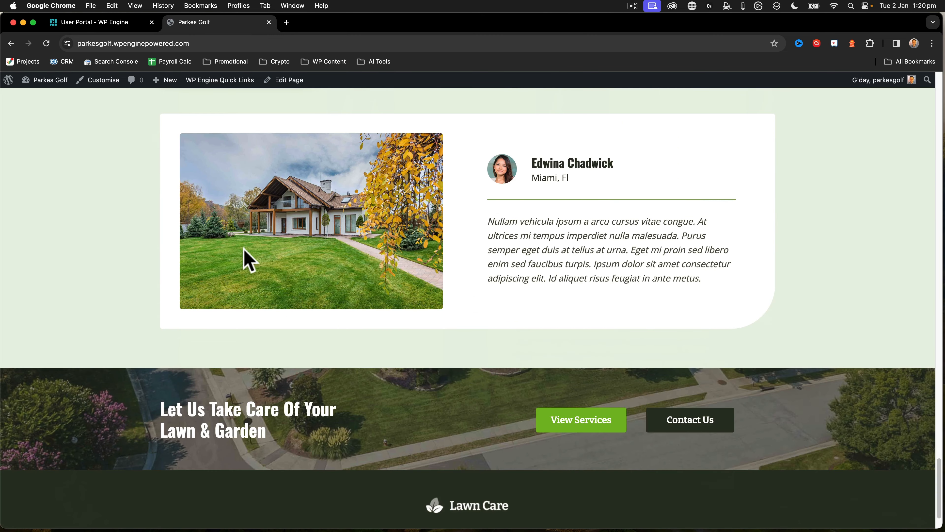
scroll(287, 269, "down", 2)
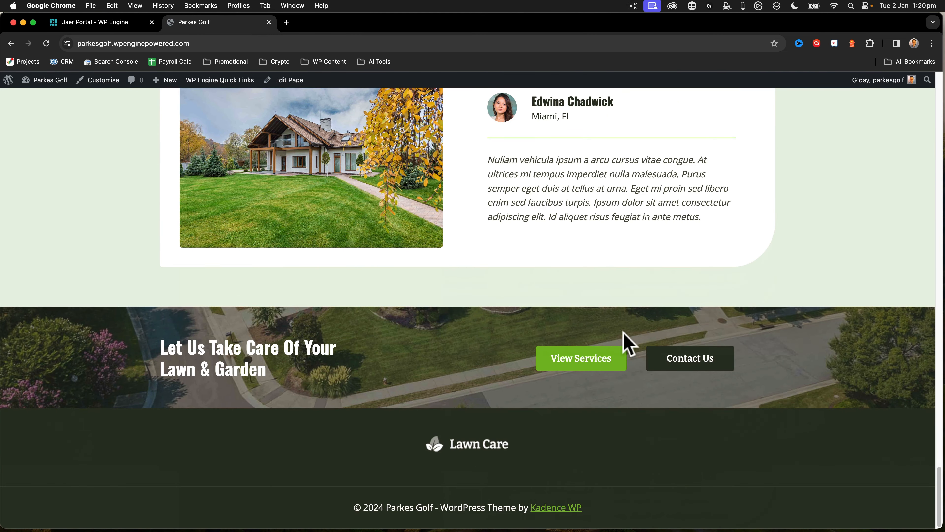
scroll(623, 330, "up", 20)
scroll(195, 160, "down", 2)
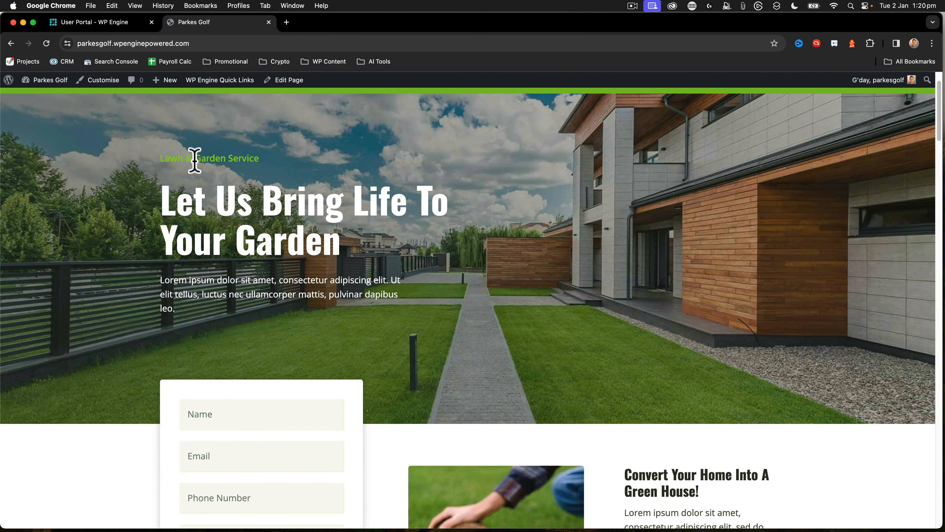
scroll(195, 160, "up", 2)
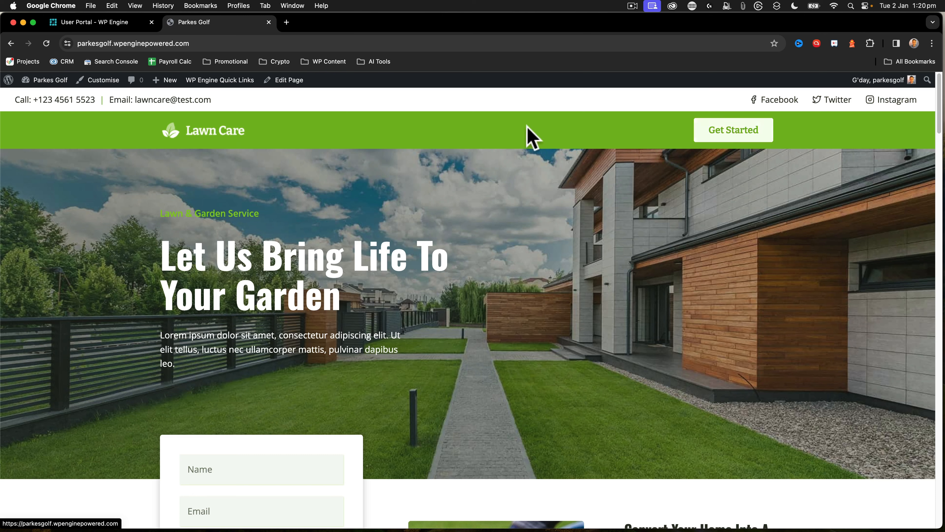
scroll(614, 152, "down", 15)
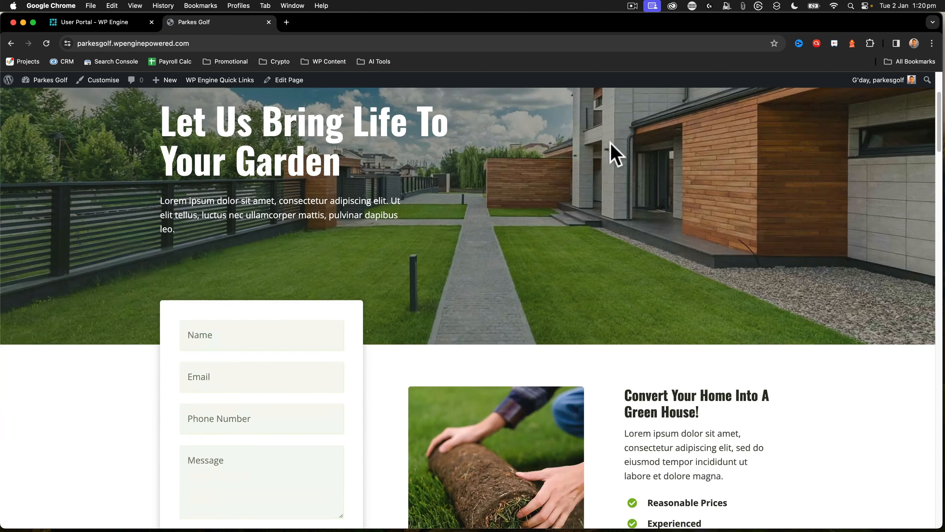
scroll(611, 151, "up", 15)
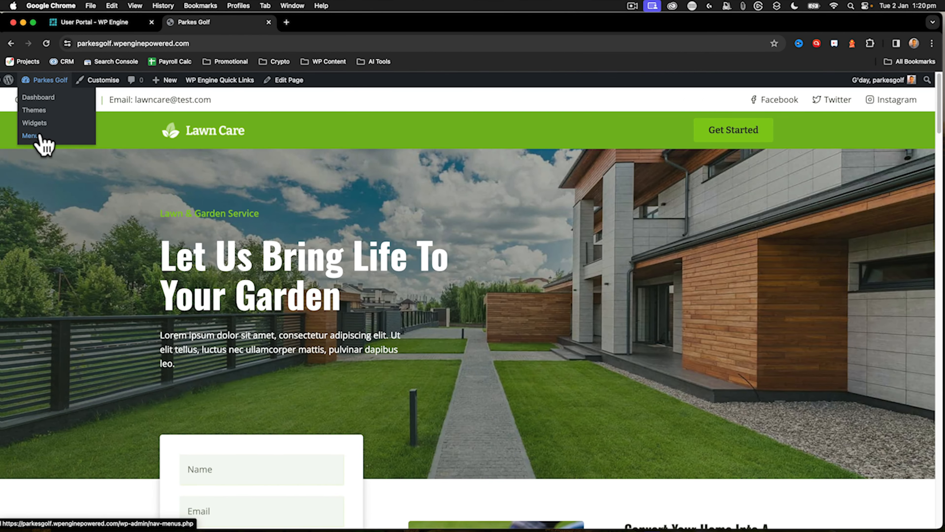
Open the Main menu's settings and check the site's list of all pages
left_click(40, 135)
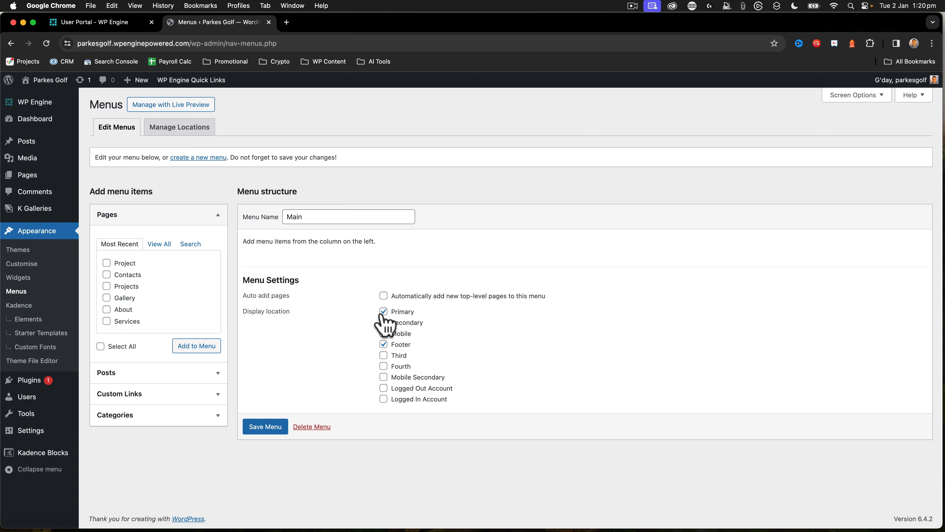
mouse_move(56, 175)
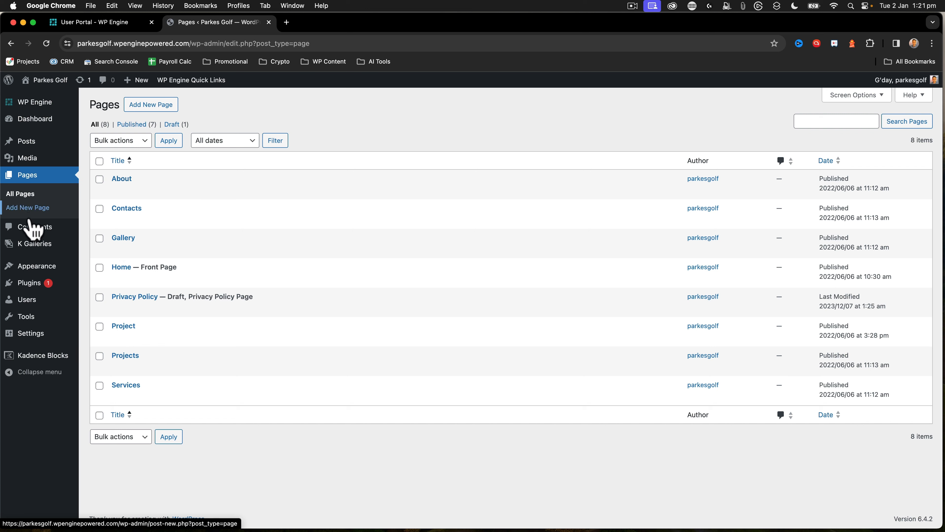
Add the Home, About, Contacts, Gallery, Project and Services pages to the Main menu
mouse_move(32, 268)
left_click(104, 305)
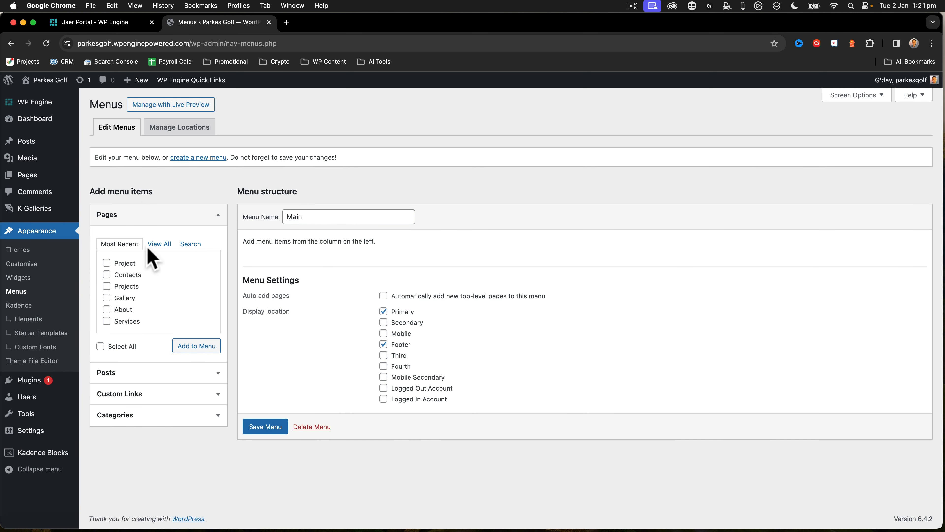
left_click(159, 246)
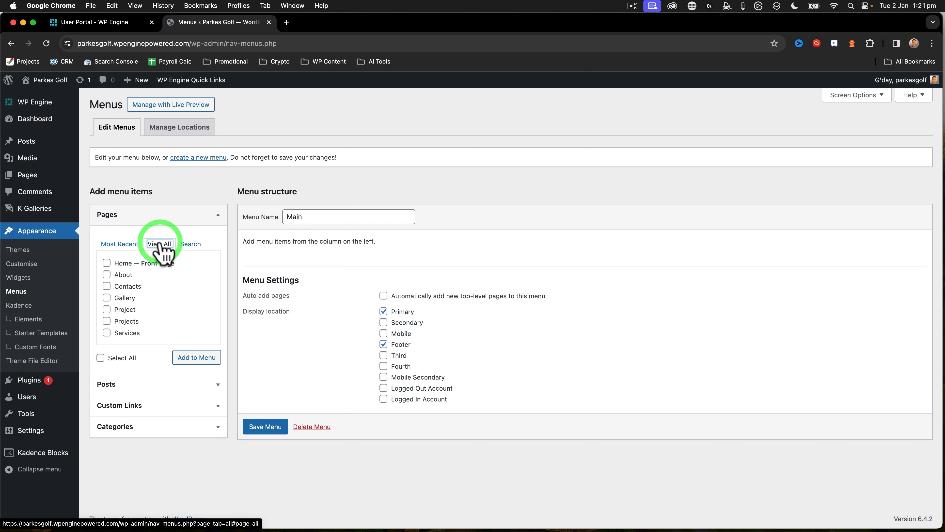
left_click(106, 263)
left_click(106, 275)
left_click(106, 286)
left_click(106, 298)
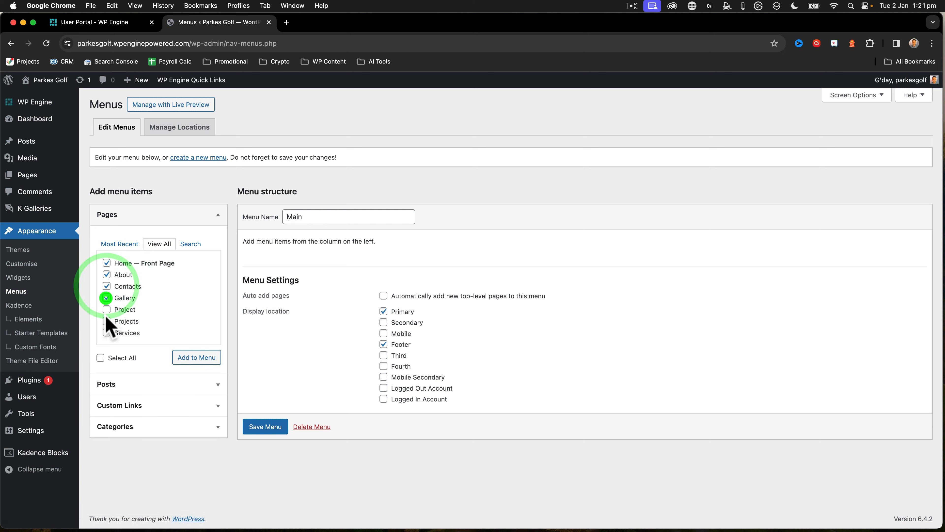
left_click(107, 309)
left_click(106, 333)
left_click(197, 358)
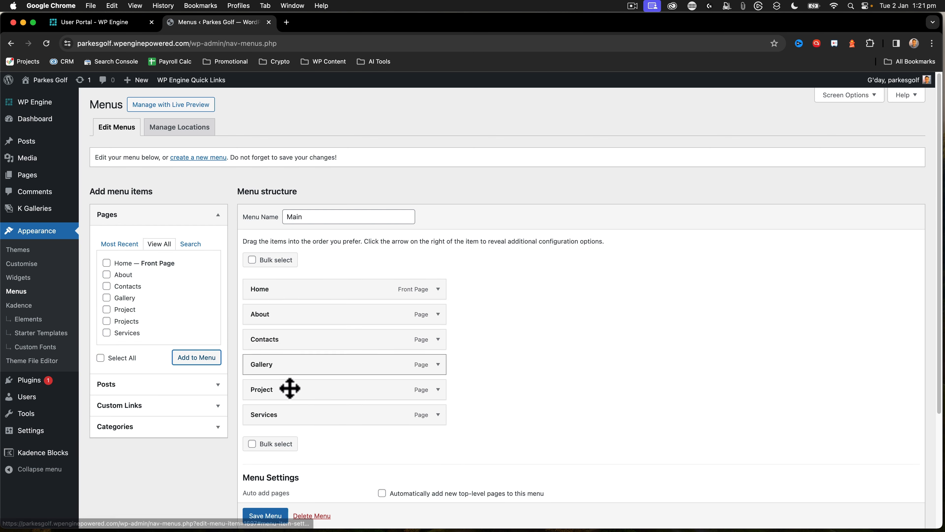
Move Contacts to the end of the Main menu, after Services, and save the menu
left_click_drag(289, 345, 286, 416)
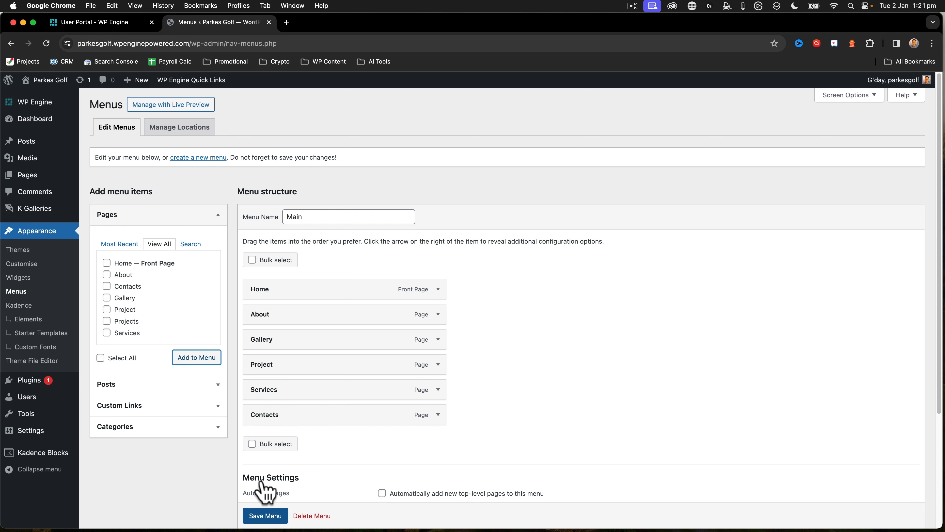
left_click(265, 516)
scroll(283, 492, "down", 1)
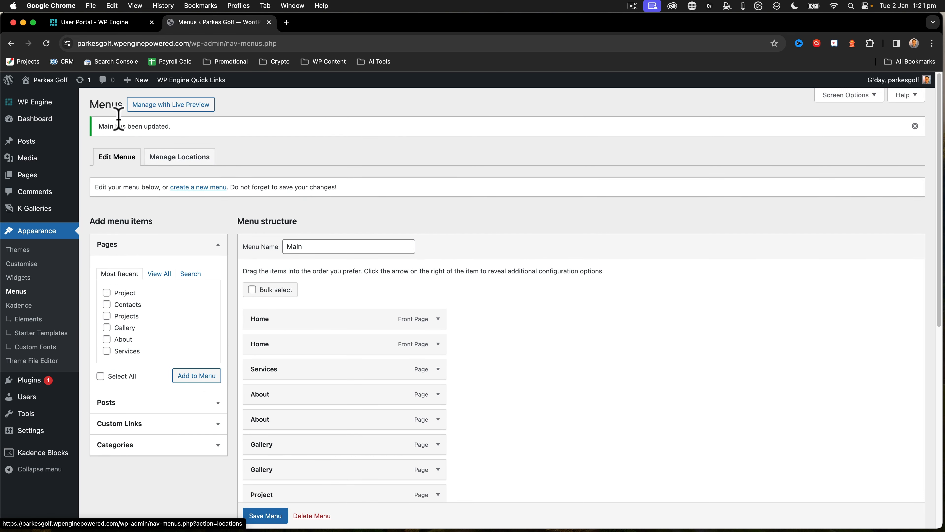
Visit the live site to check the header navigation
mouse_move(48, 89)
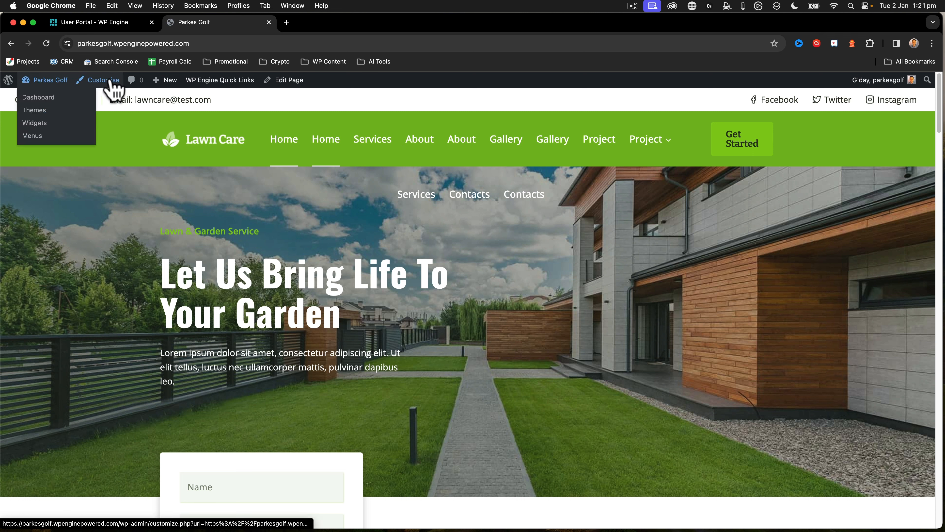
Open the Main menu for editing and remove the duplicate Home, About and Gallery items
left_click(45, 136)
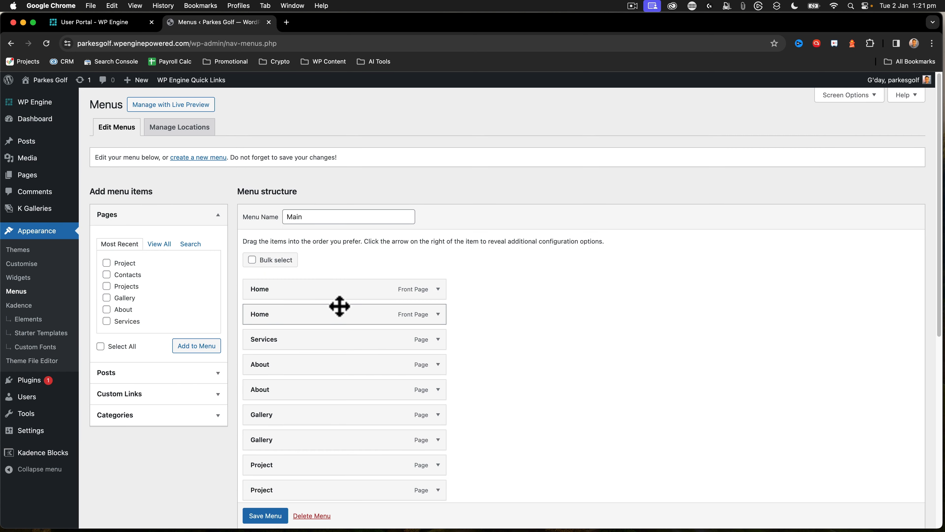
scroll(331, 307, "down", 8)
scroll(331, 316, "up", 5)
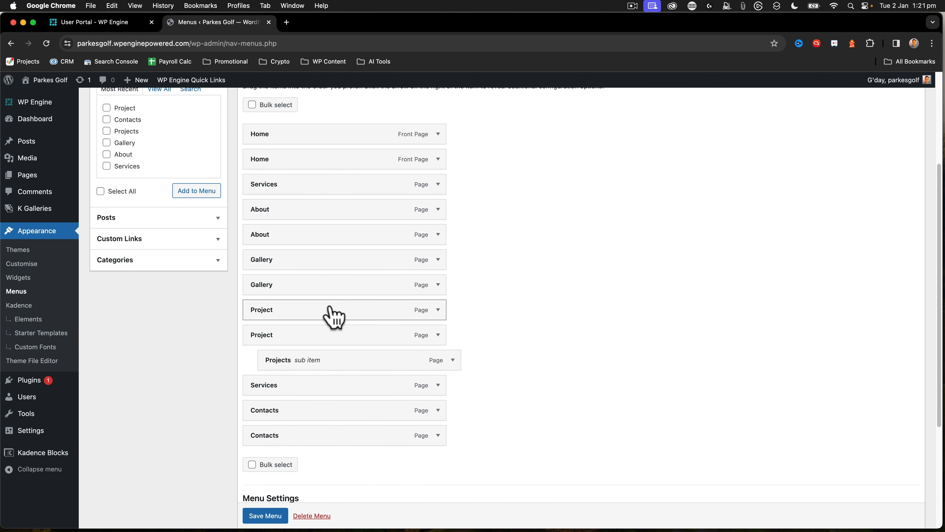
left_click(438, 142)
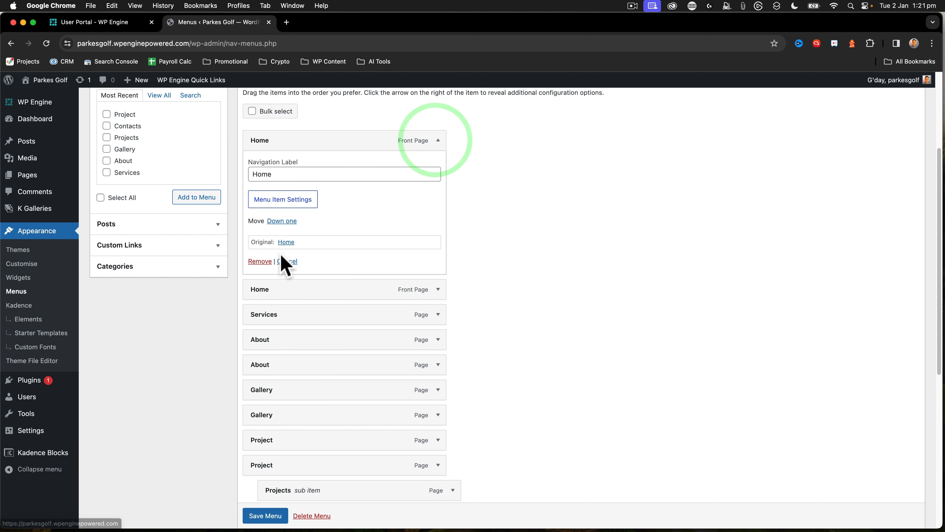
left_click(260, 262)
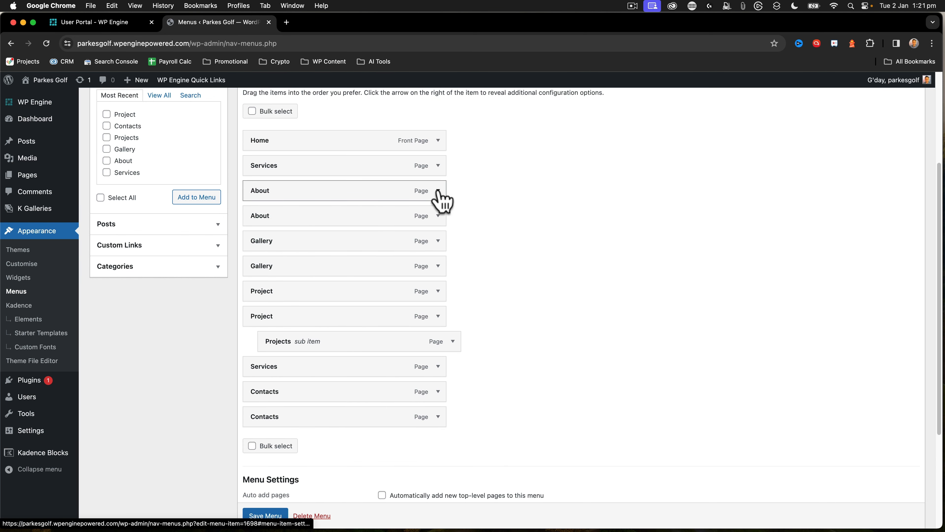
left_click(438, 190)
left_click(260, 311)
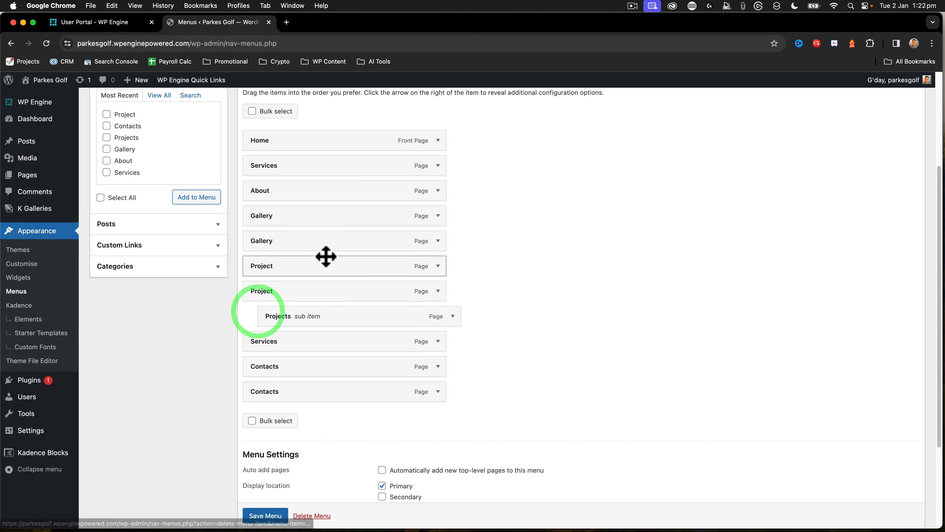
left_click(439, 216)
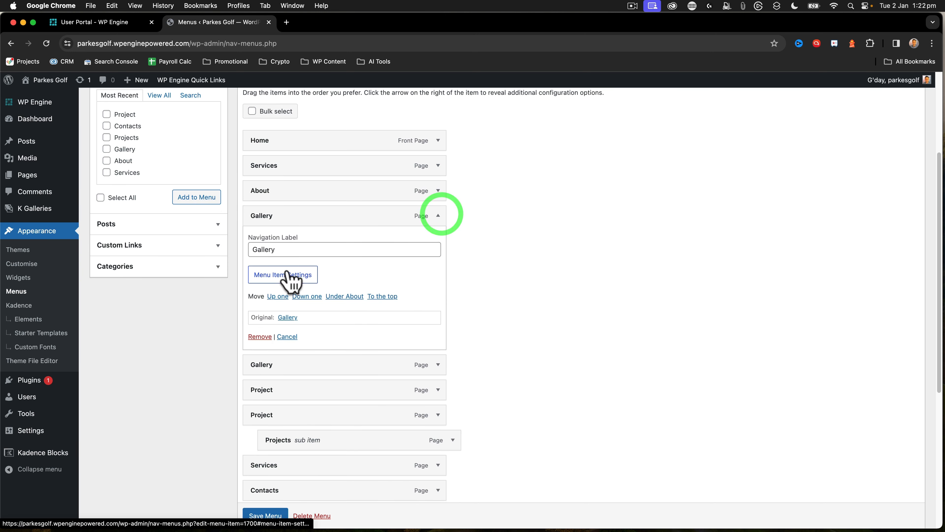
left_click(256, 336)
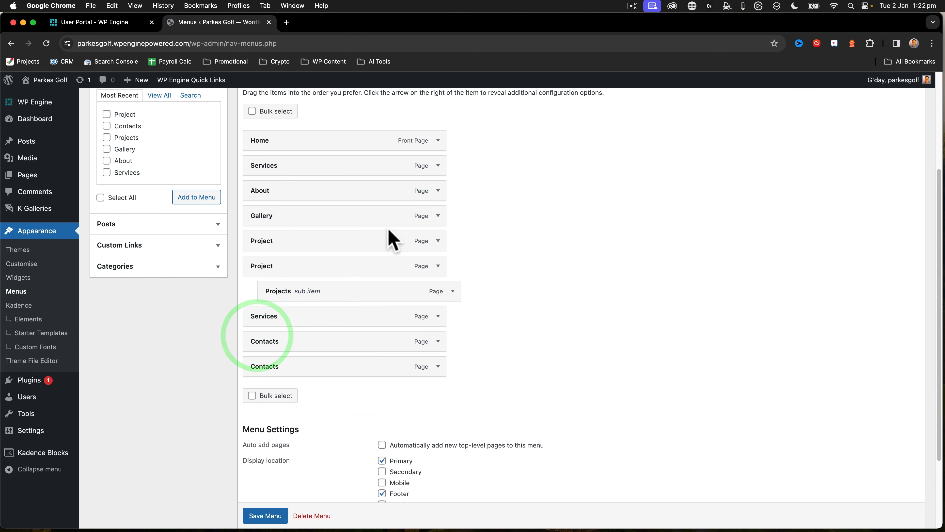
Remove the duplicate Project and Contacts items and the second Services item from the Main menu, and save the menu
left_click(438, 240)
left_click(259, 362)
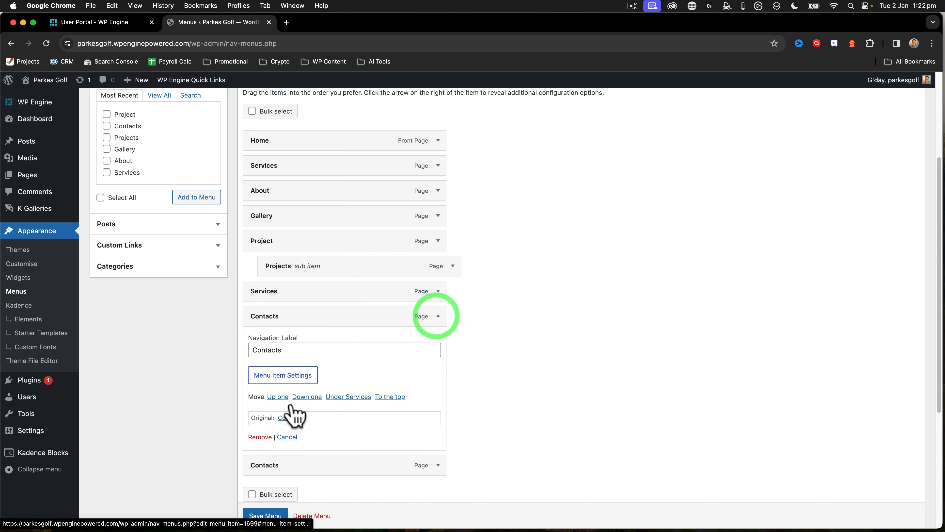
left_click(260, 437)
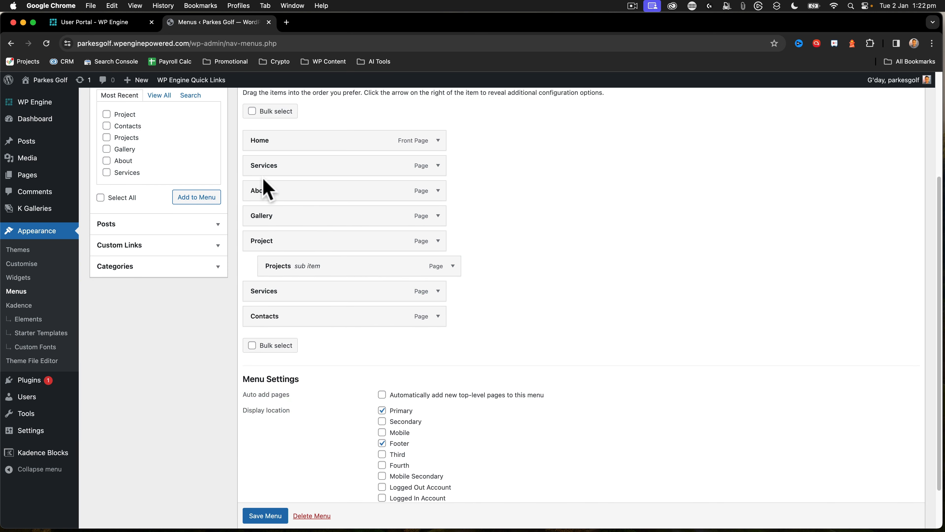
left_click(438, 290)
left_click(262, 412)
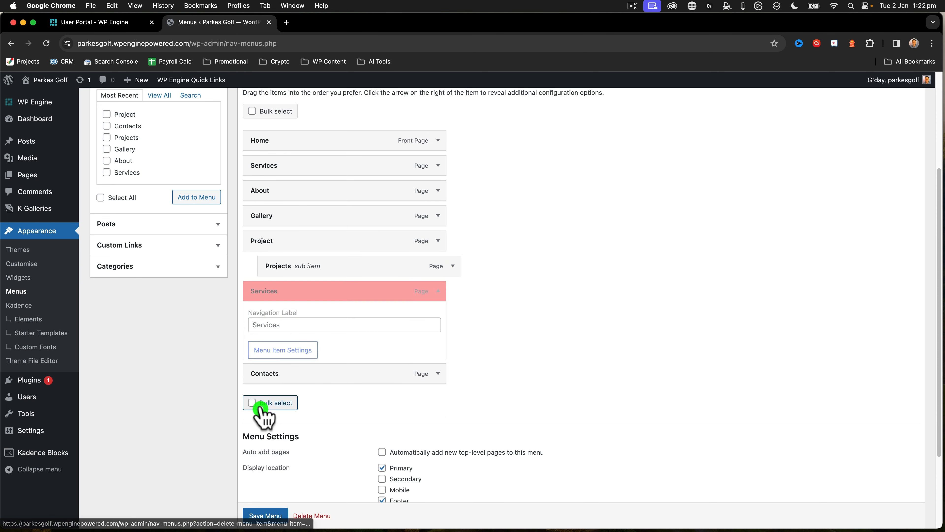
scroll(268, 500, "down", 1)
left_click(264, 491)
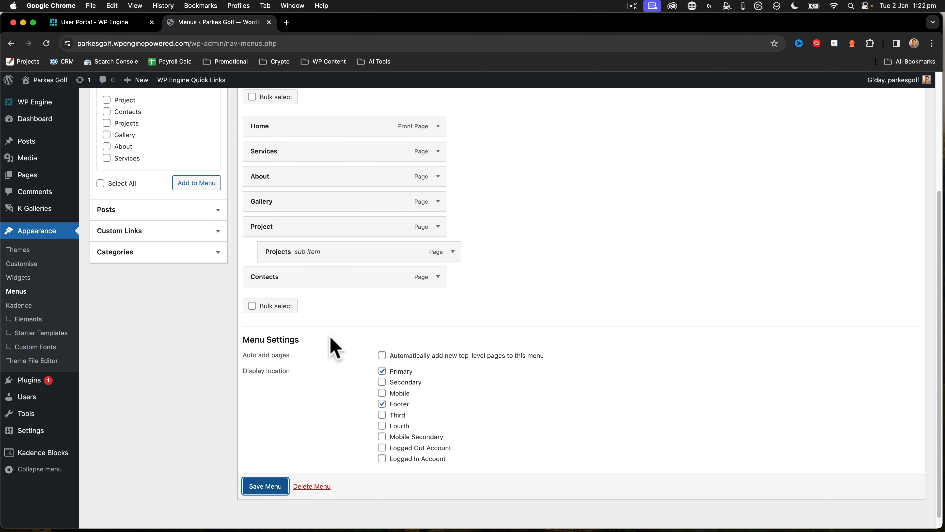
left_click(269, 480)
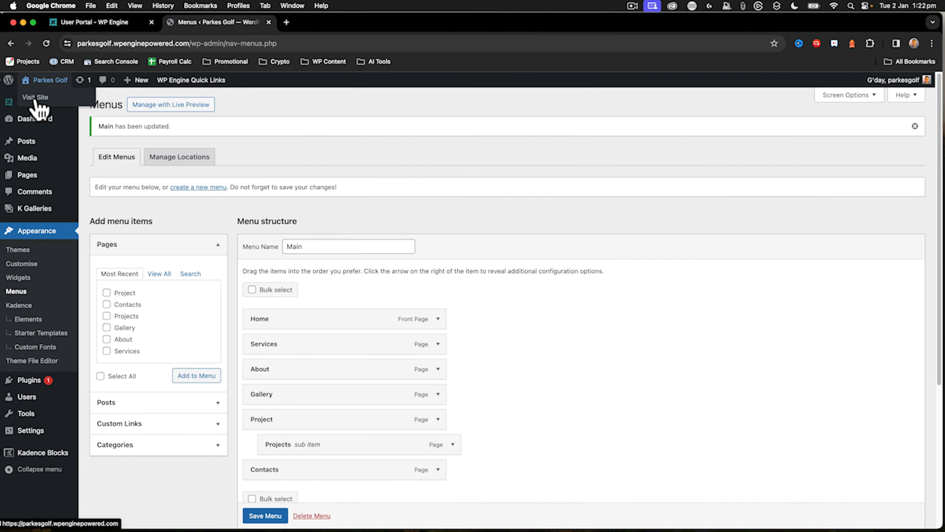
Visit the live site and review the header navigation and the home page's sections
left_click(36, 97)
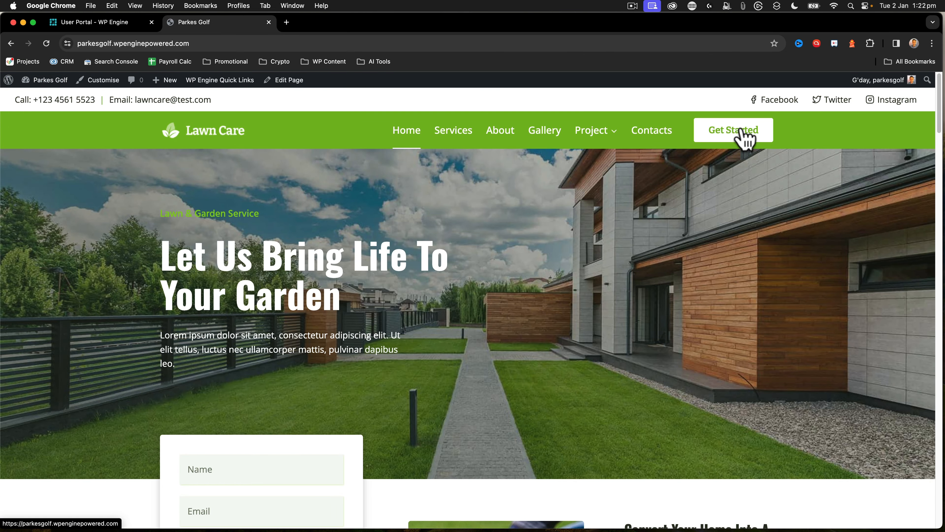
scroll(387, 238, "down", 7)
scroll(389, 250, "down", 18)
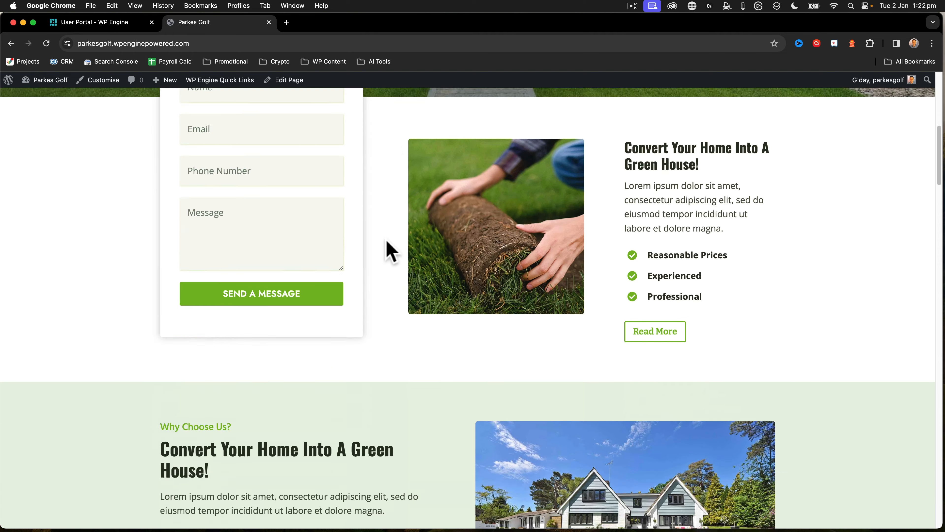
scroll(389, 250, "down", 13)
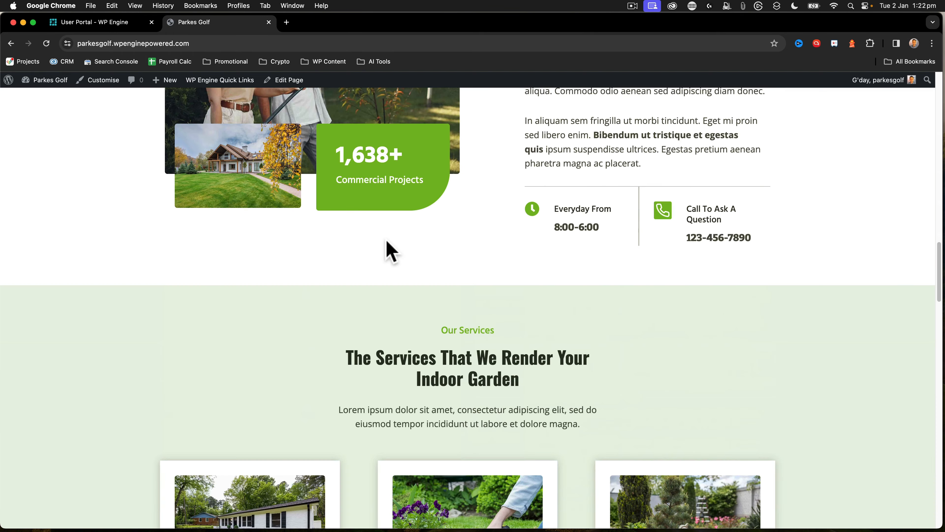
scroll(387, 238, "down", 12)
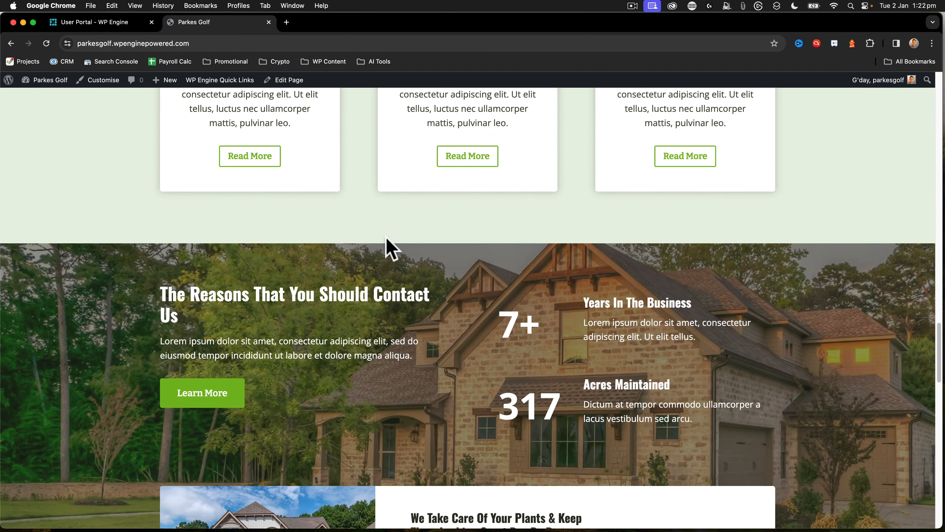
scroll(386, 238, "up", 20)
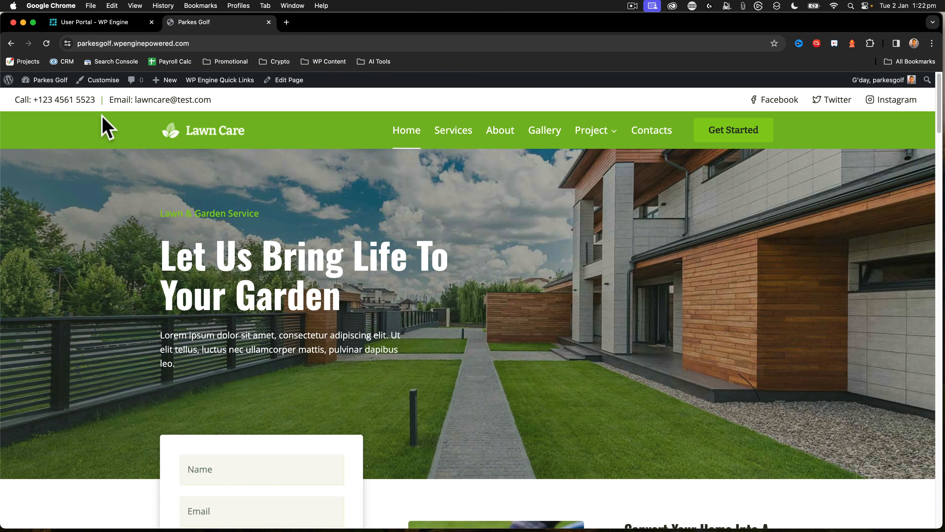
Open WP Engine's caching settings in the site's admin area and clear all caches
mouse_move(231, 83)
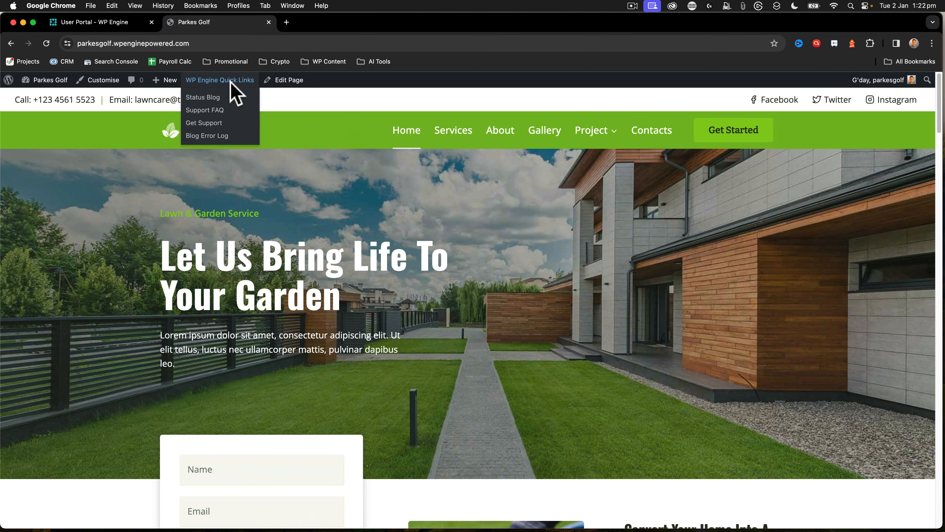
mouse_move(39, 84)
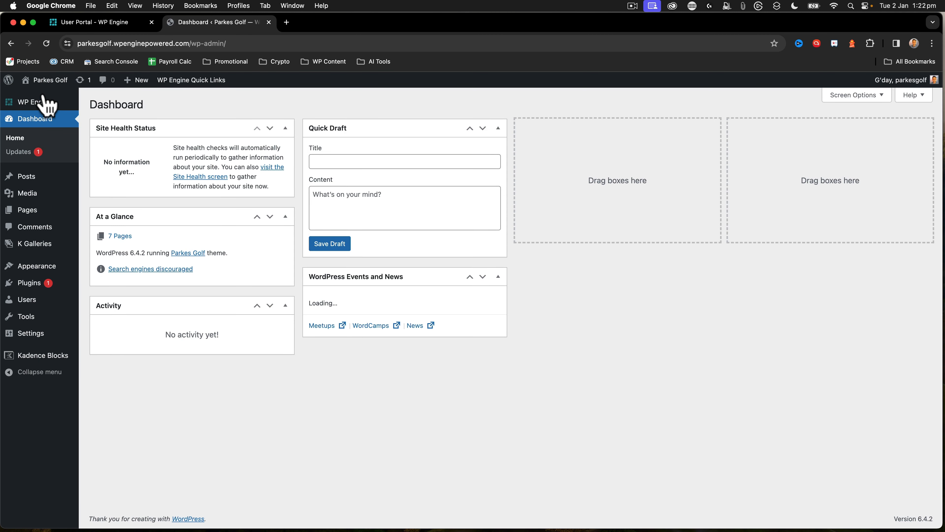
left_click(31, 104)
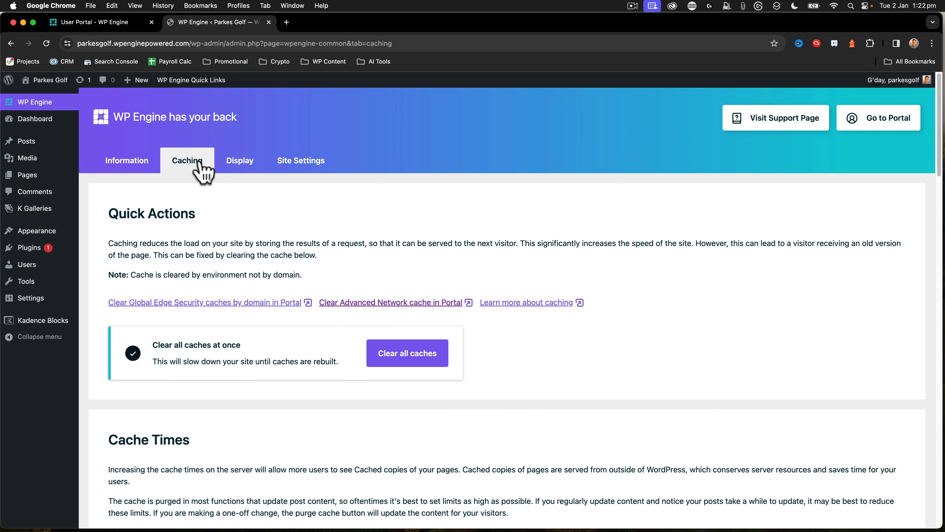
left_click(409, 355)
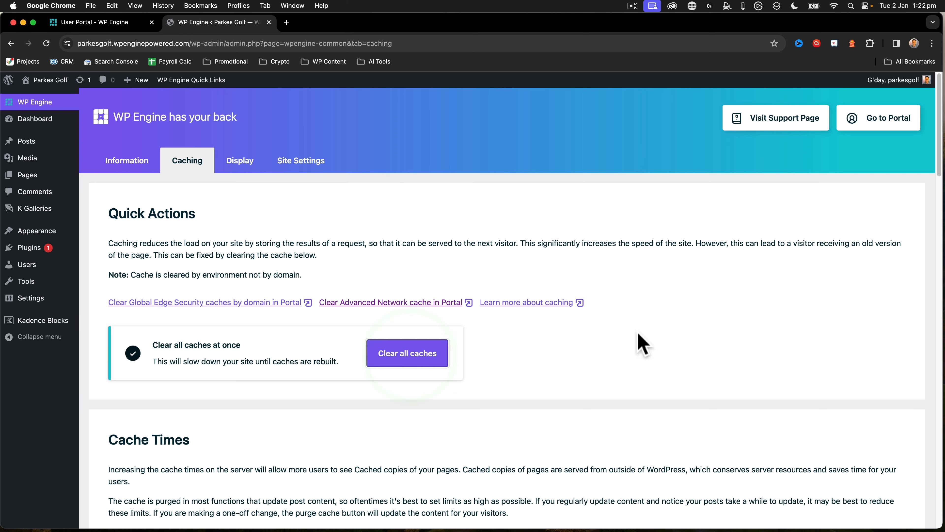
Review the cache length options for post types and REST API namespaces
scroll(638, 333, "down", 10)
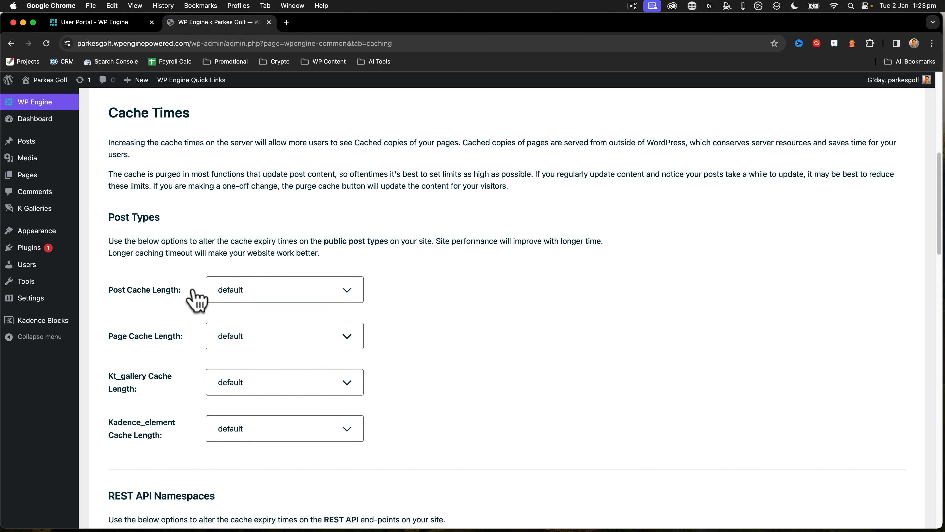
left_click(253, 290)
left_click(146, 297)
scroll(145, 297, "down", 3)
scroll(147, 305, "down", 20)
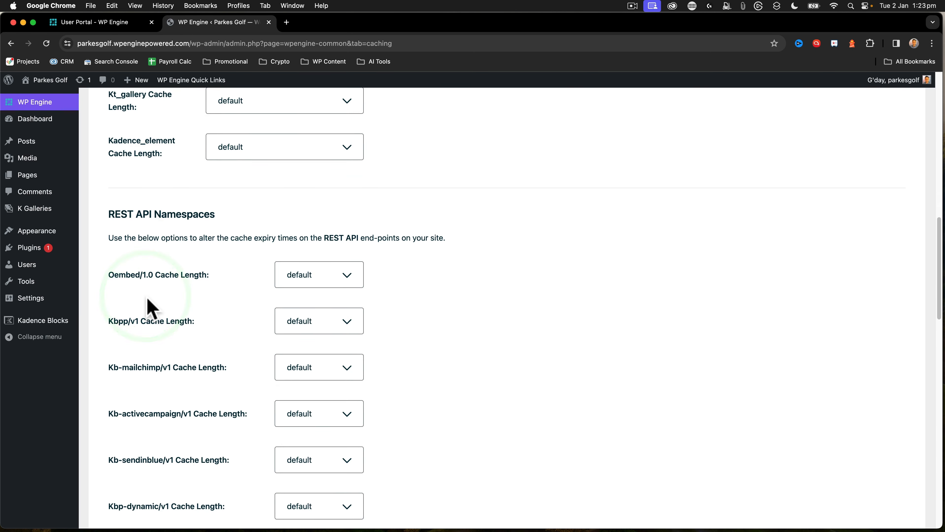
scroll(276, 298, "up", 20)
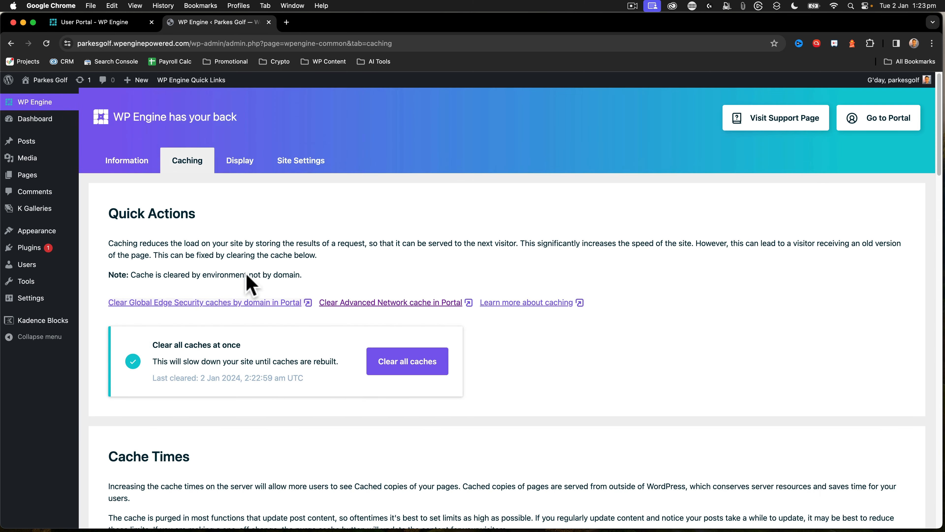
Visit the live site again to check the home page after the cache clear
left_click(40, 97)
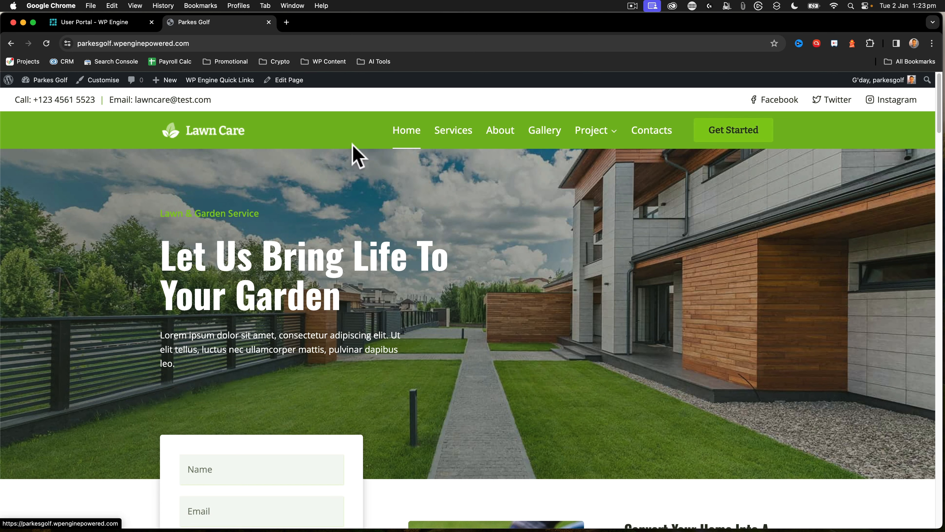
scroll(448, 288, "down", 10)
scroll(448, 289, "down", 20)
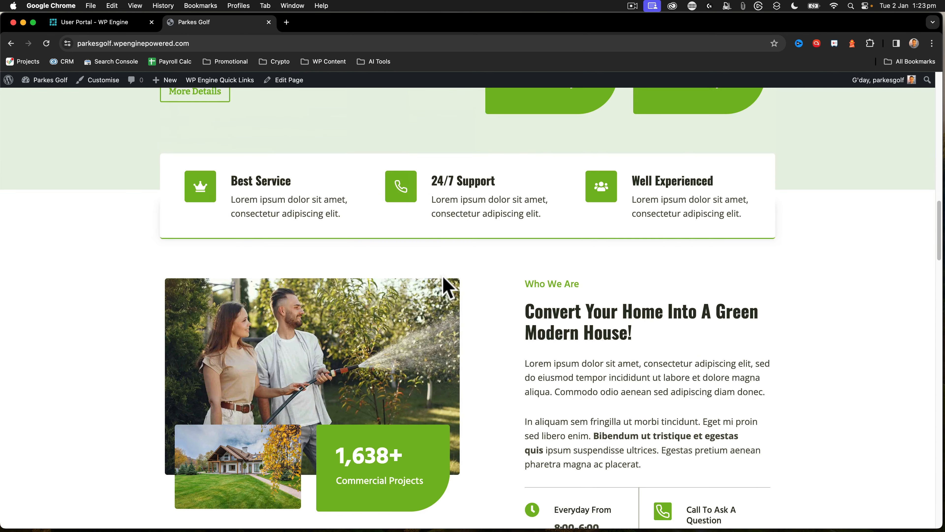
scroll(448, 288, "up", 20)
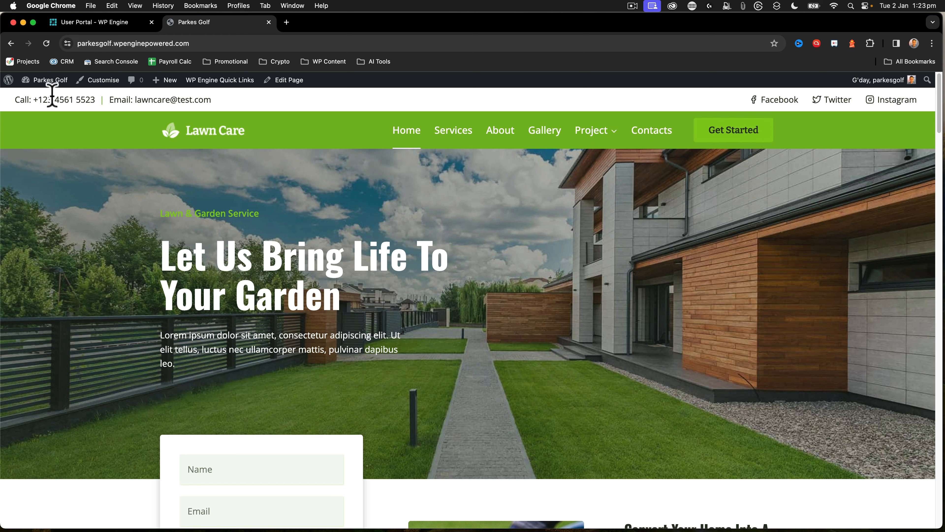
Open the existing golf club website, parkesgolf.com.au, in a new browser tab
left_click(286, 22)
type("parkesgolf")
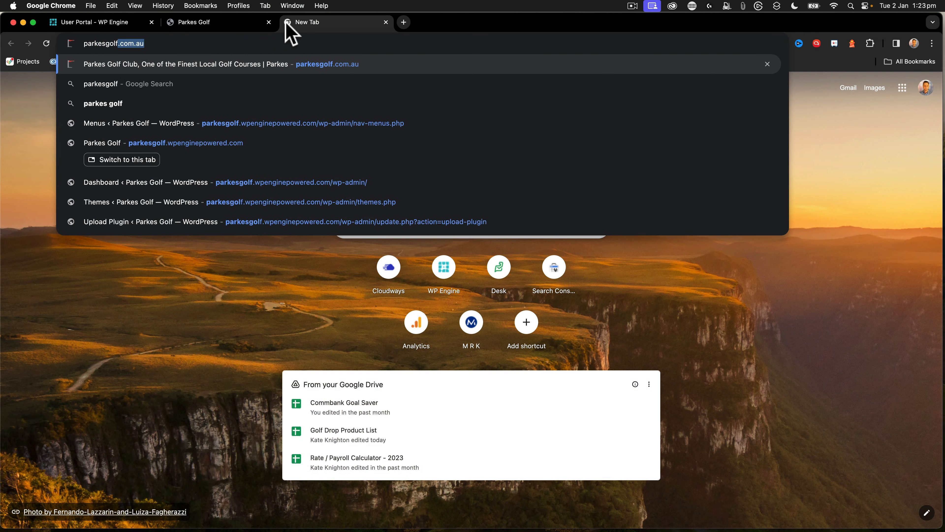
key("Return")
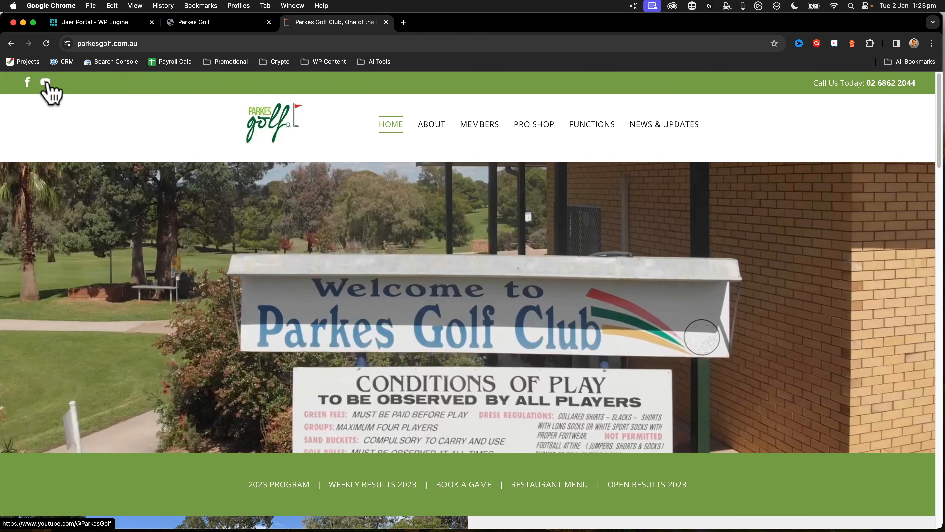
Open the new site's header in the Customiser and open its top-row HTML element for editing
left_click(201, 23)
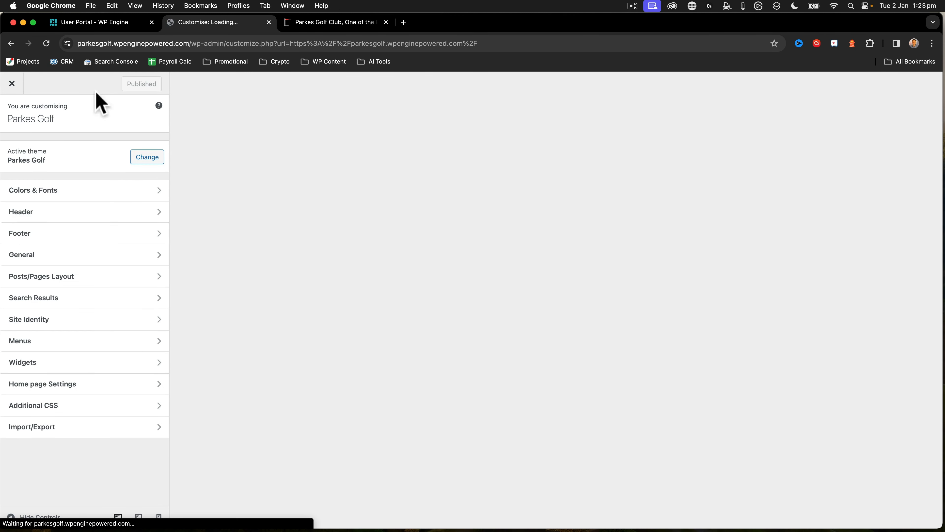
left_click(41, 215)
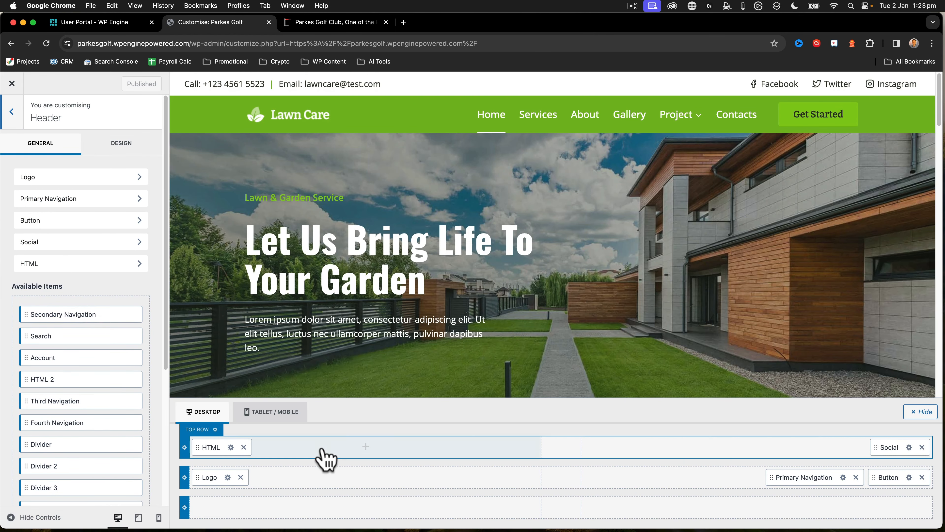
left_click(326, 456)
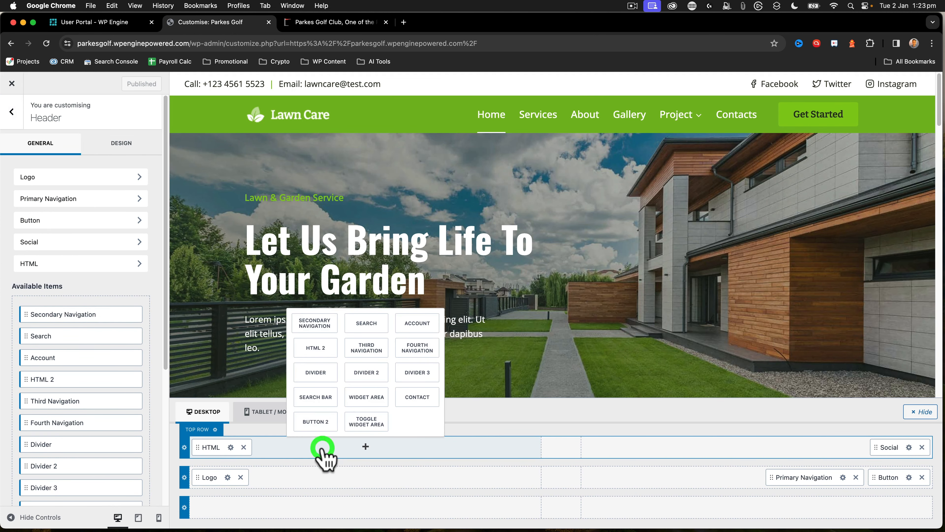
left_click(220, 446)
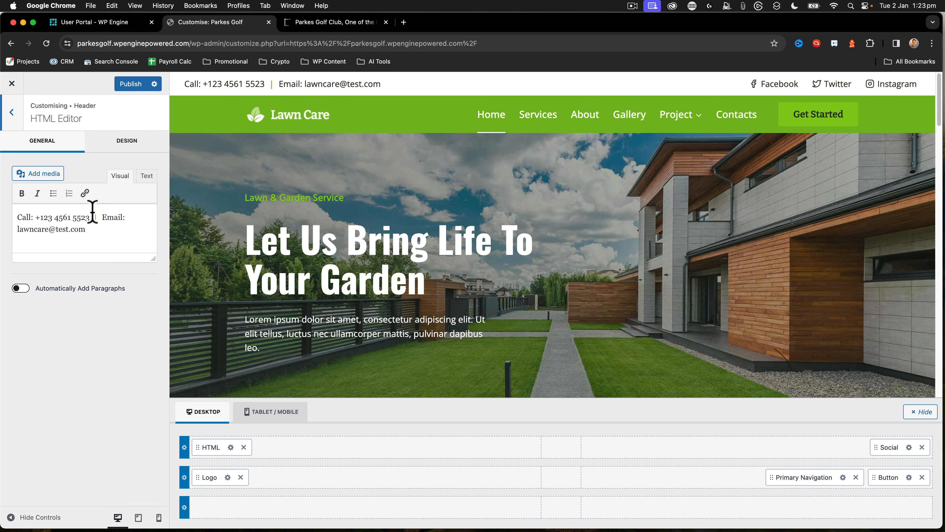
Copy the club's phone number from the existing golf club website and replace the placeholder number in the header HTML with it
left_click(316, 22)
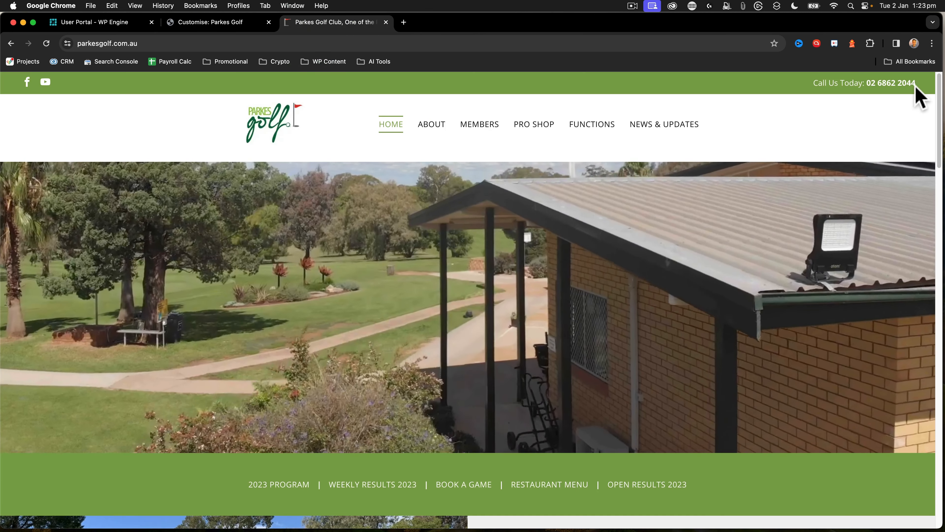
left_click_drag(915, 84, 868, 82)
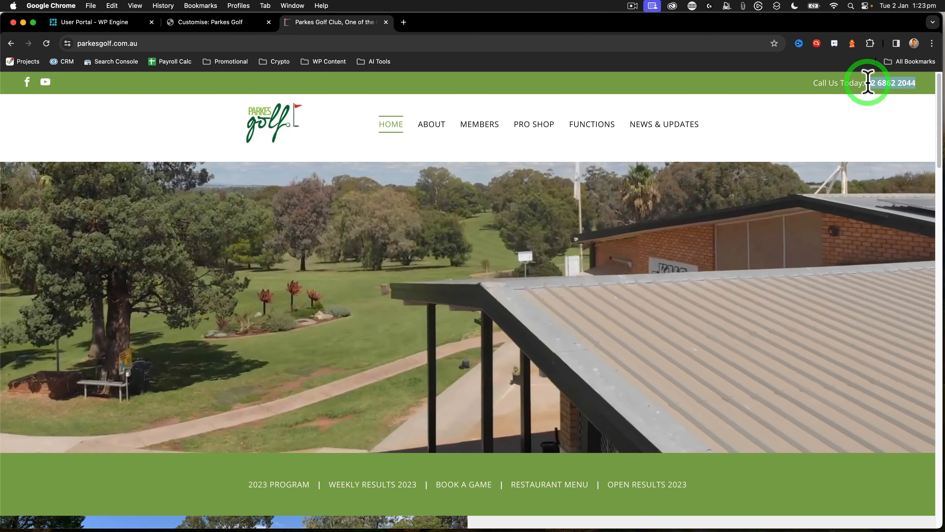
key("super+c")
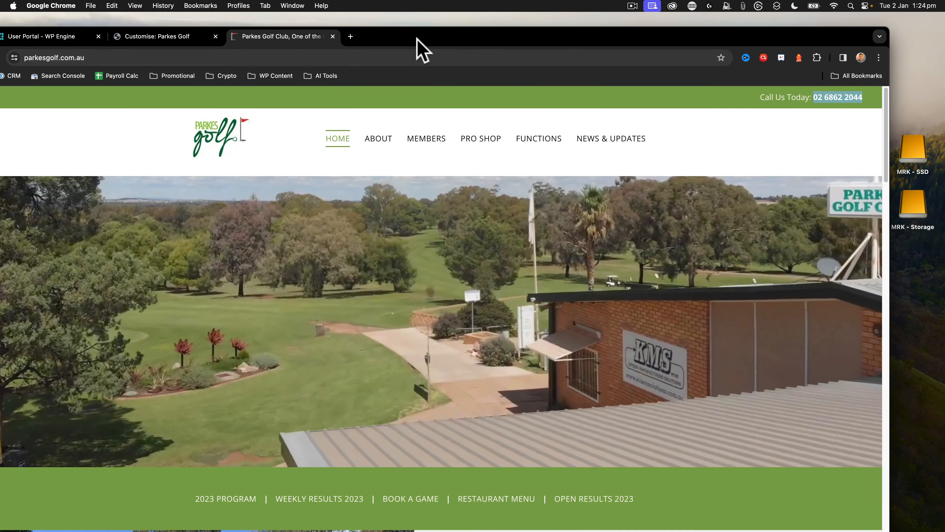
left_click_drag(417, 37, 470, 24)
left_click(216, 23)
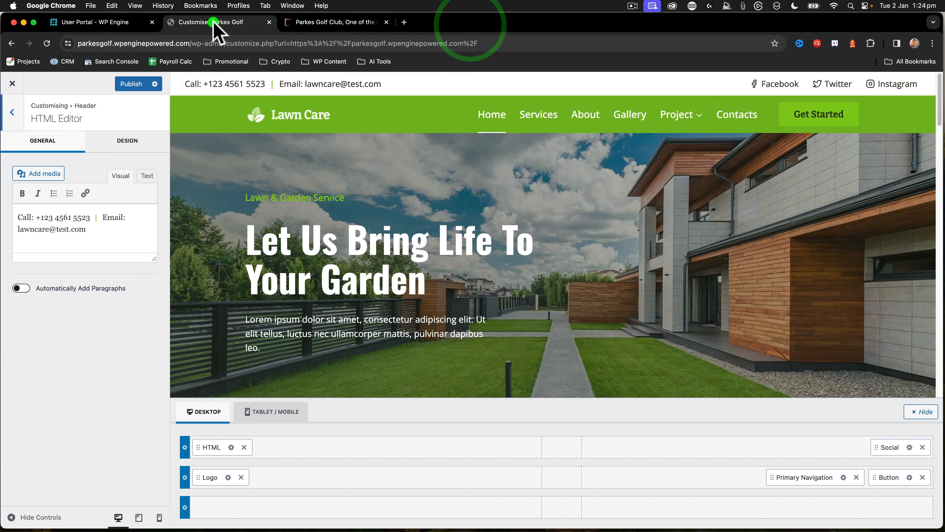
left_click_drag(91, 217, 36, 217)
key("super+v")
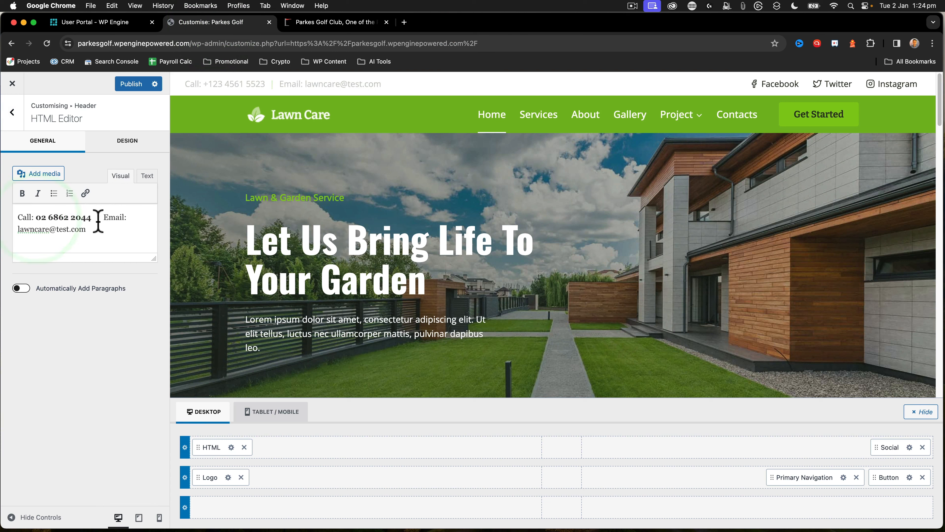
In the header element's HTML source, turn the opening bold tag before the phone number into an <a href=""> link tag
left_click(144, 175)
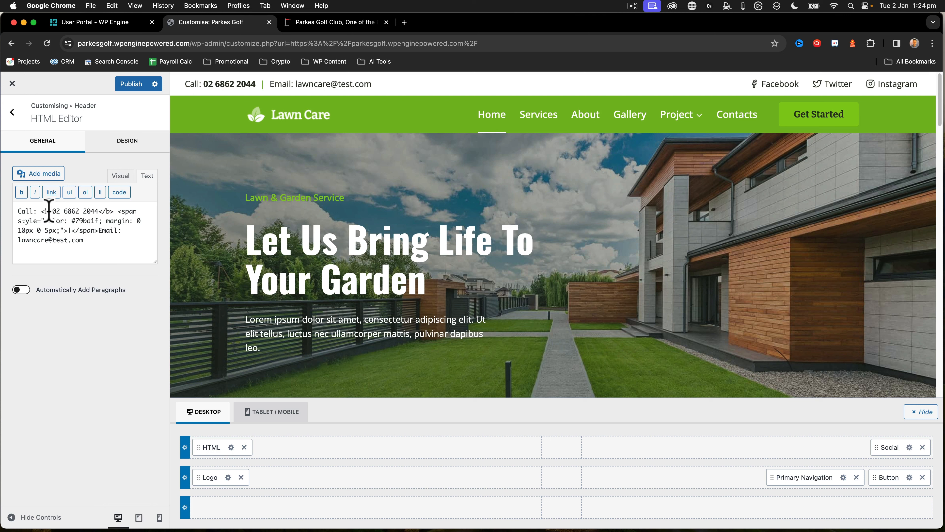
left_click_drag(49, 211, 45, 212)
type("s h")
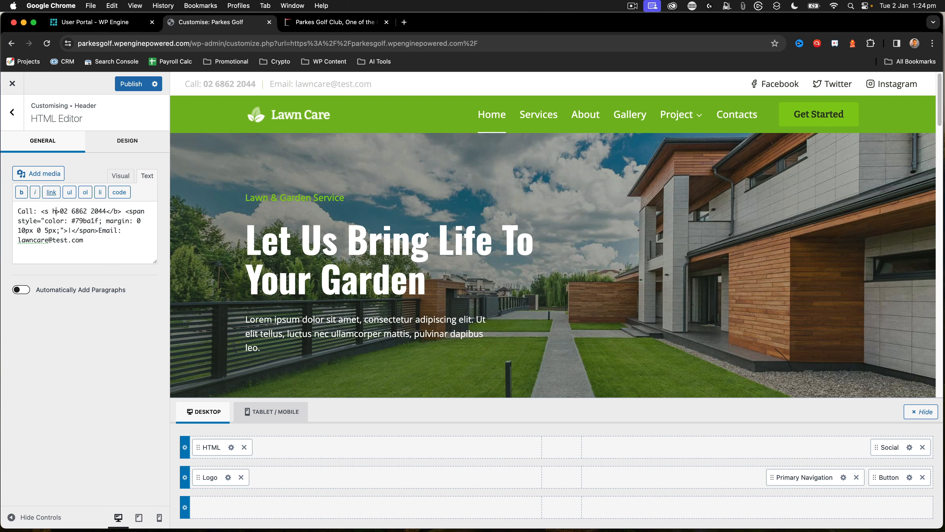
type("ref=\"")
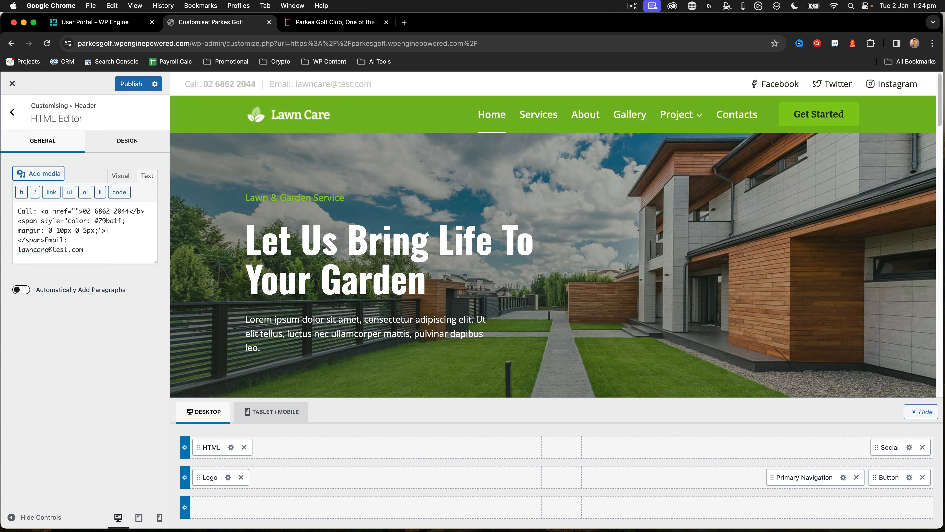
Set the link's href to tel: followed by the club's phone number in international format with the +61 country code
key("Left")
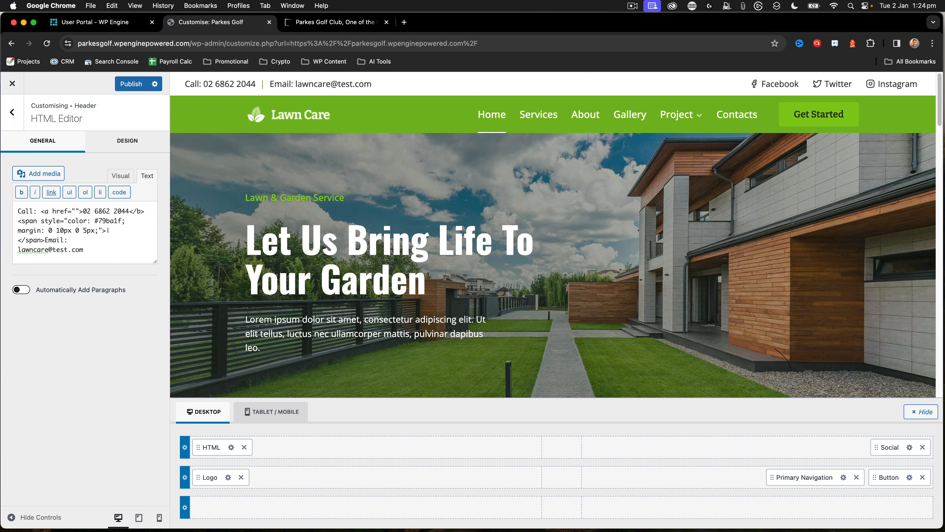
type("tel")
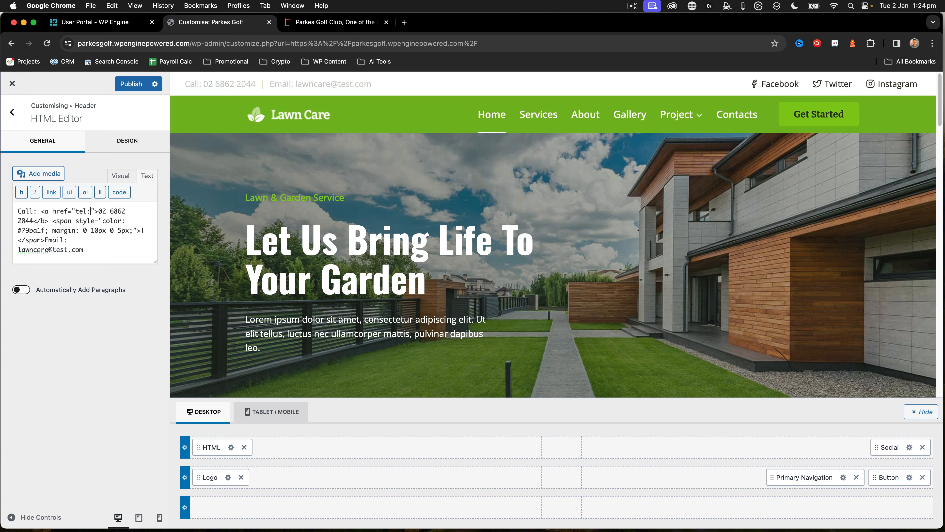
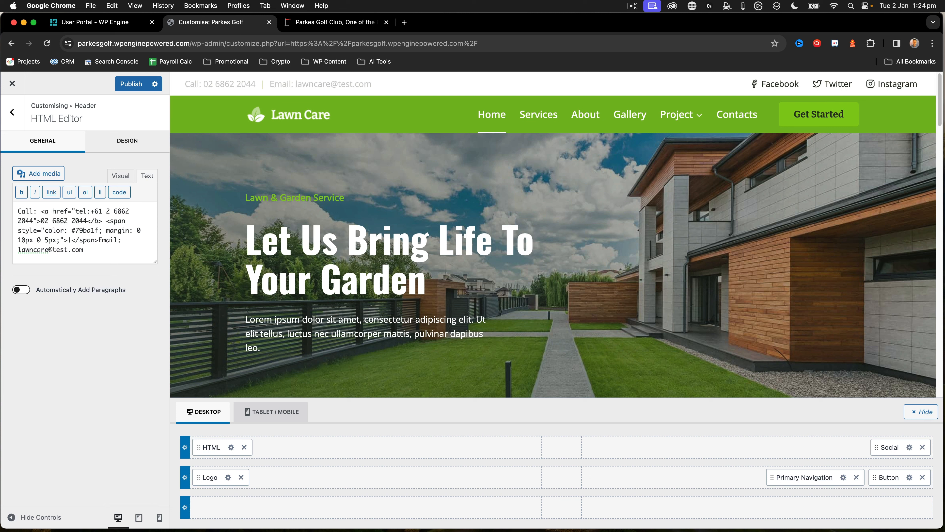
Change the closing bold tag after the phone number to </a>
key("Right")
key("Right")
key("Right")
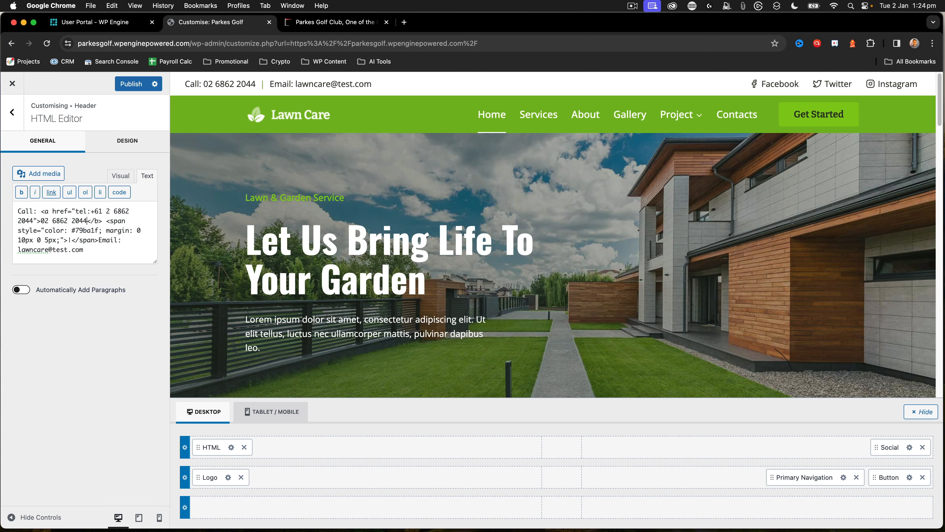
key("shift+Right")
type("a")
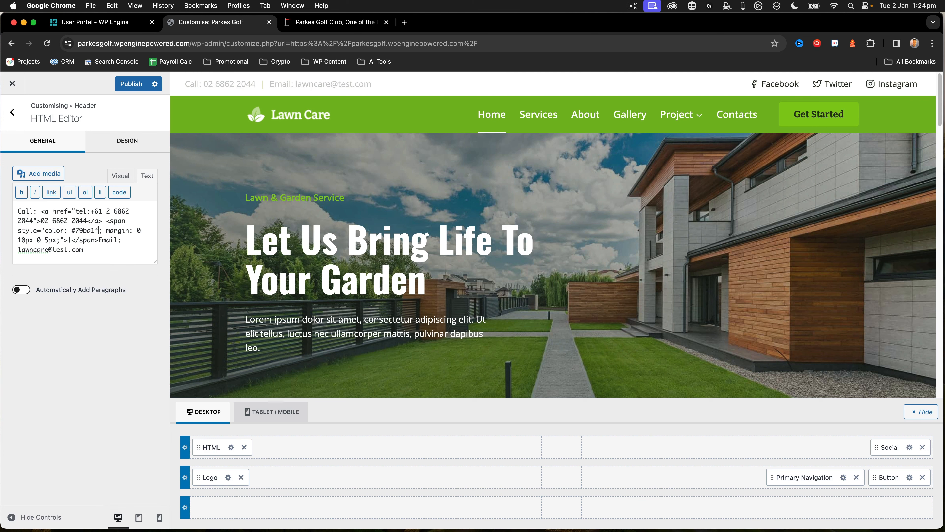
left_click(391, 134)
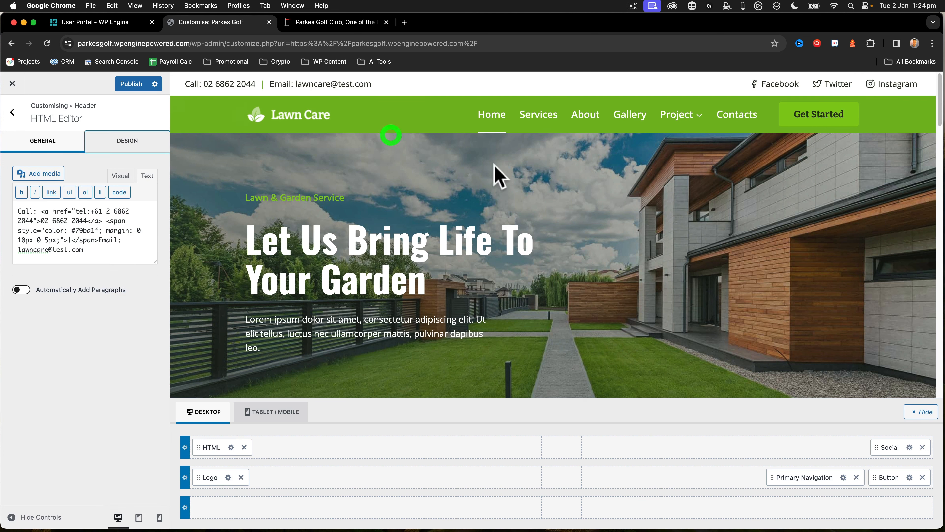
Copy the contact e-mail from the existing website's footer and replace the placeholder e-mail in the header HTML with it
left_click(321, 23)
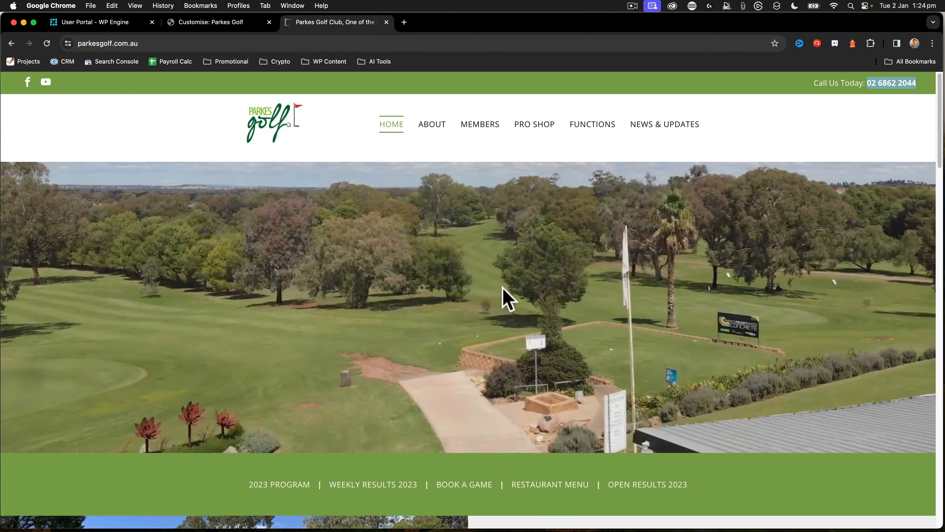
scroll(500, 310, "down", 15)
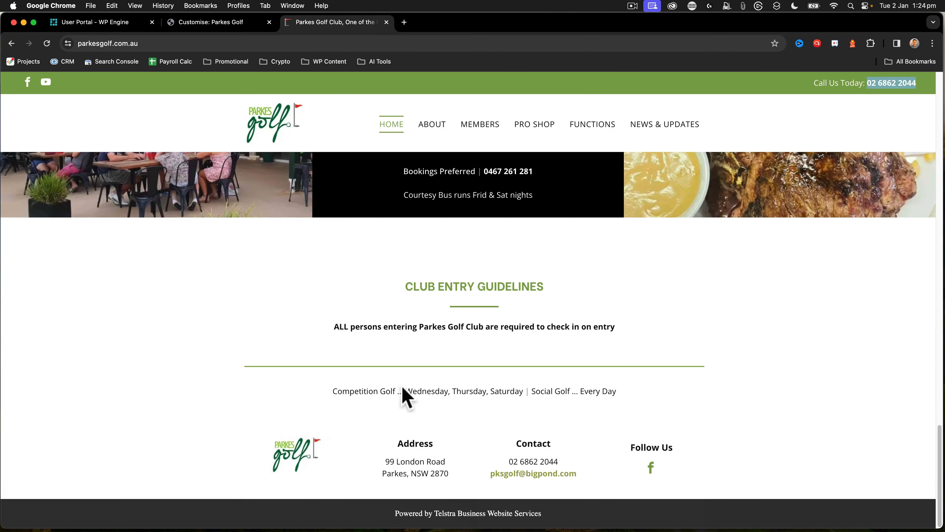
left_click_drag(584, 476, 492, 477)
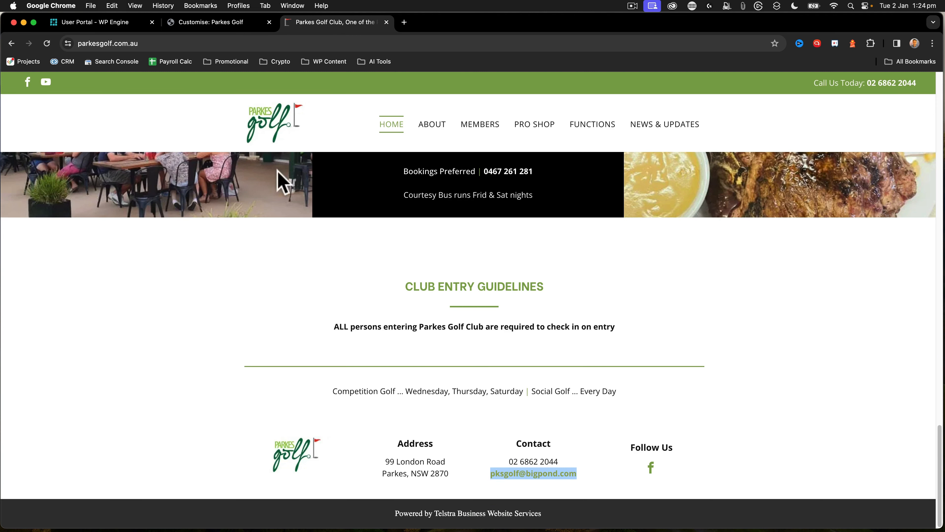
left_click(198, 23)
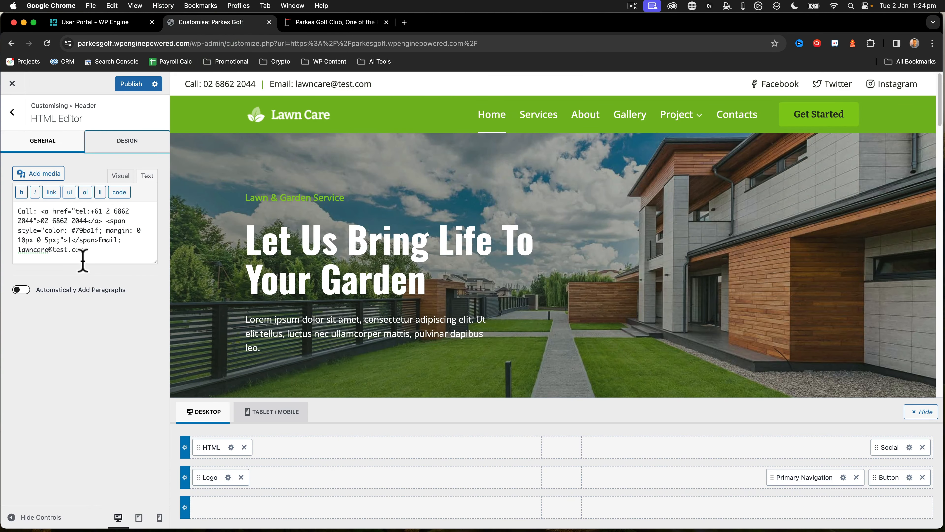
left_click_drag(83, 250, 47, 253)
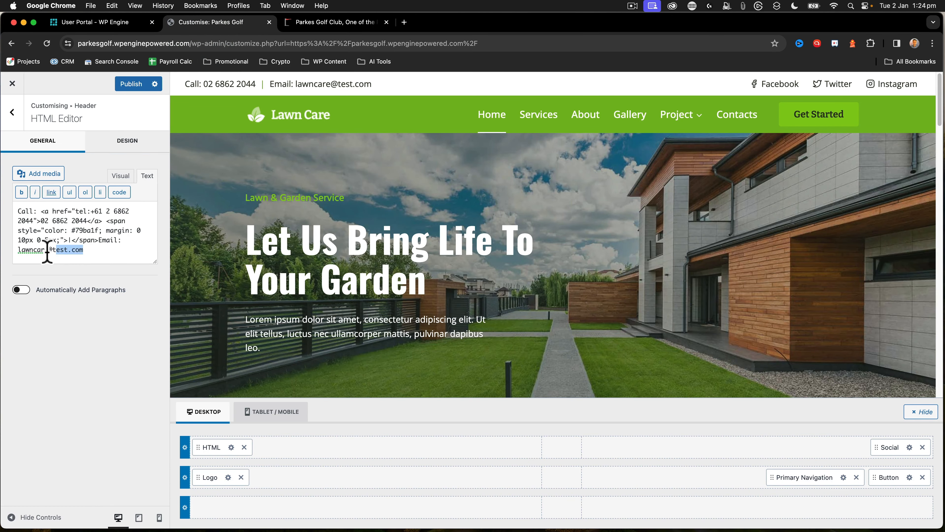
key("super+v")
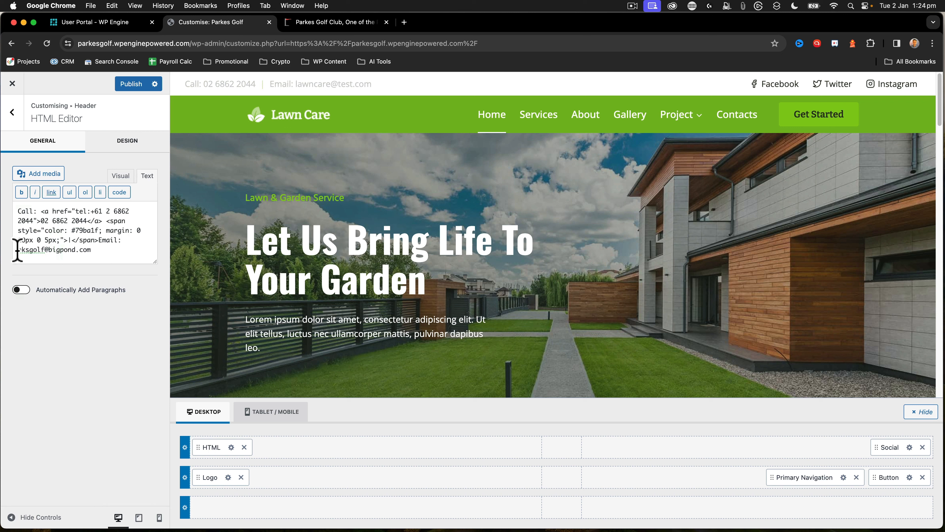
Wrap the header's e-mail address in an <a href="mailto:"> link to the same address and publish the changes
left_click(18, 249)
type("<a href=\"mailto:")
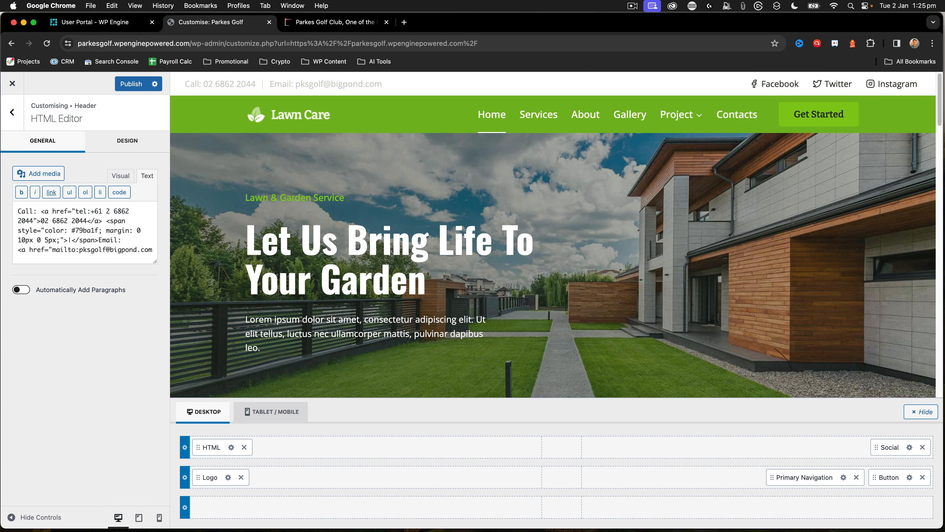
key("super+v")
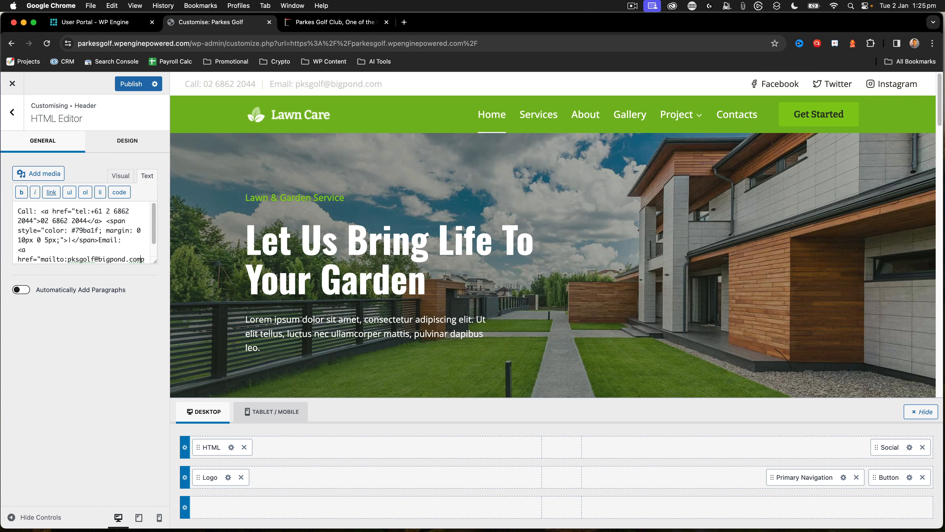
type("\">|")
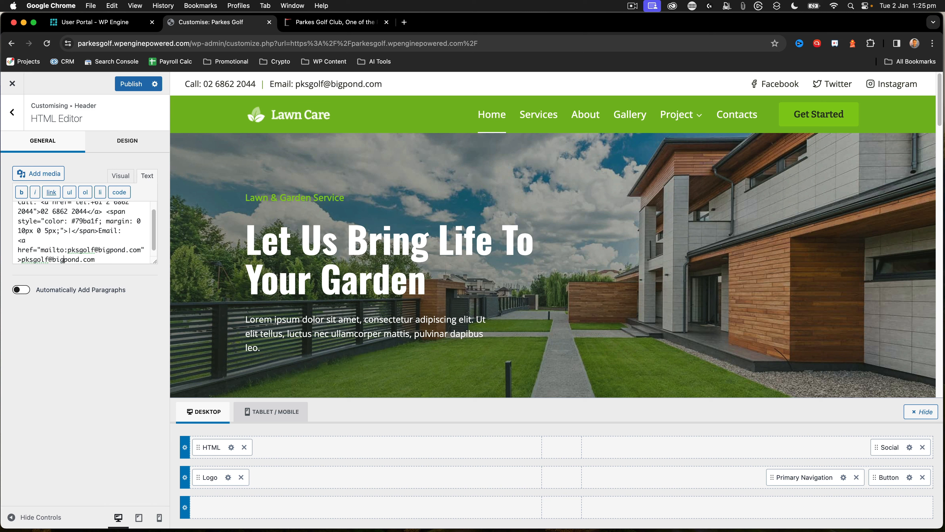
type("</a>")
left_click(128, 89)
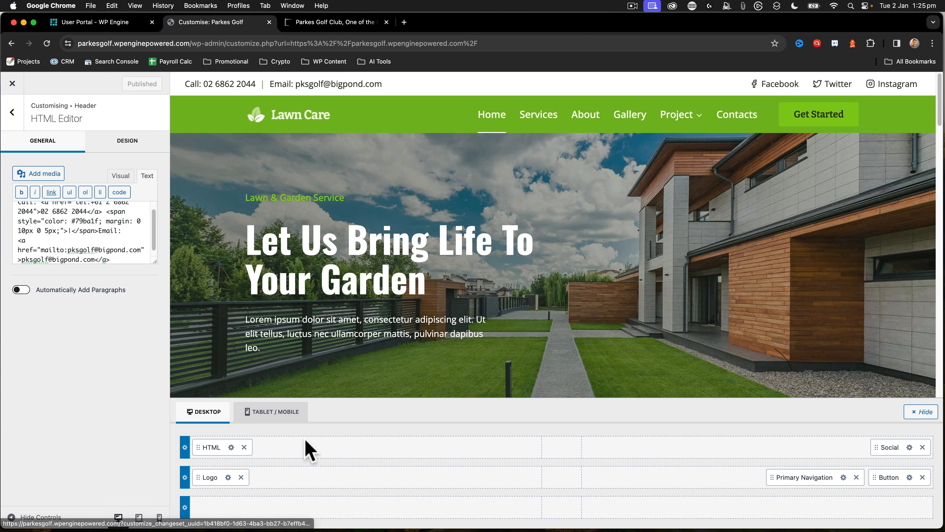
Remove Instagram and Twitter from the header's social element and add YouTube to it
left_click(885, 446)
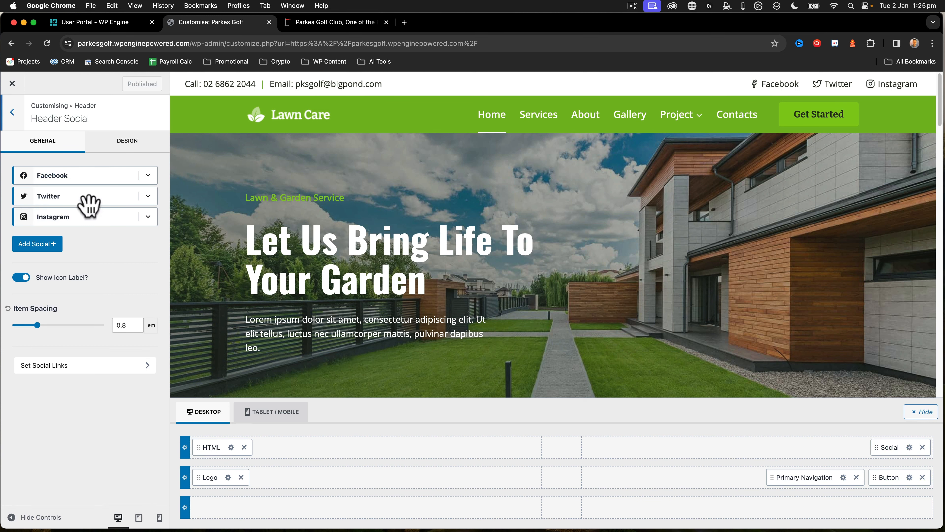
left_click(145, 217)
left_click(43, 329)
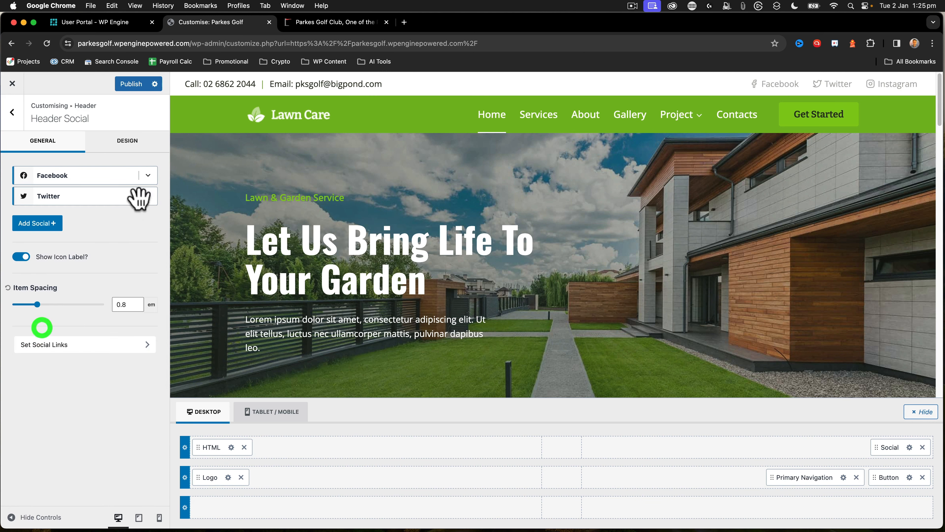
left_click(148, 196)
left_click(43, 308)
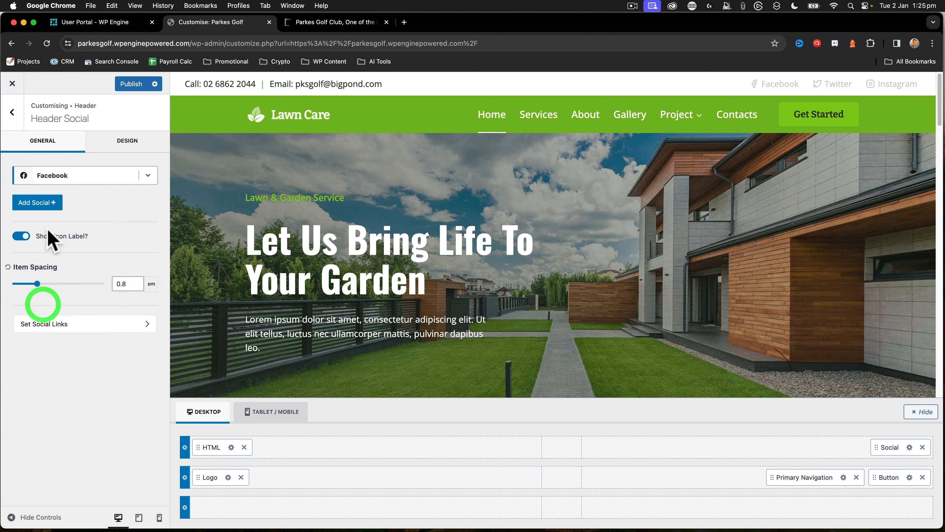
left_click(37, 203)
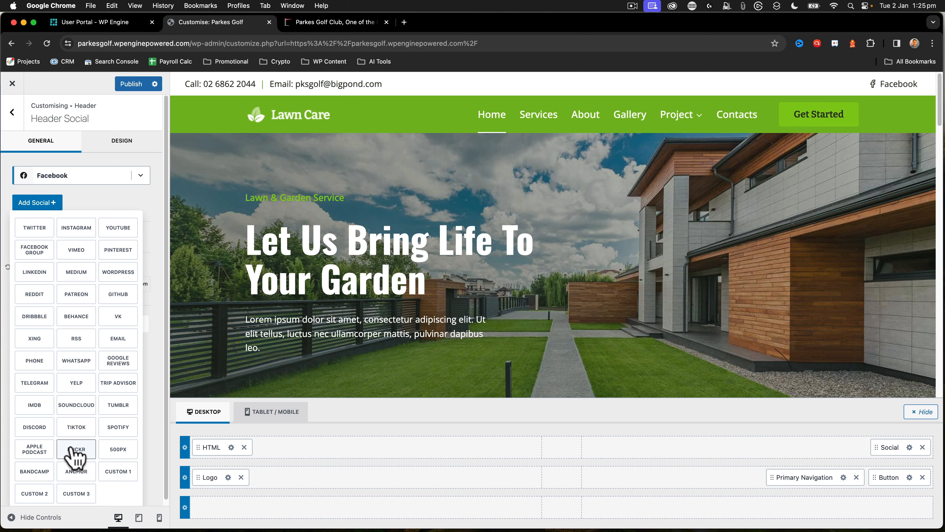
left_click(127, 228)
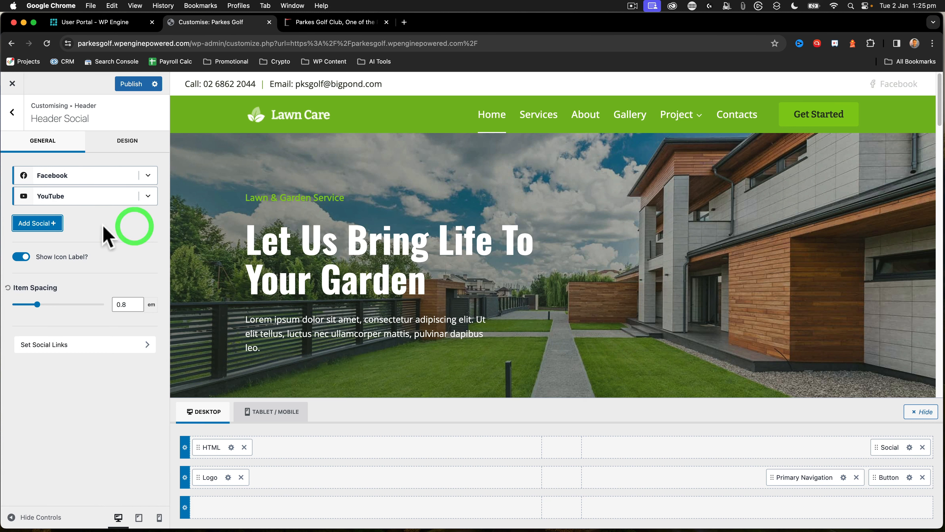
Examine the icon and SVG options of the Facebook item in the header's social element
left_click(148, 176)
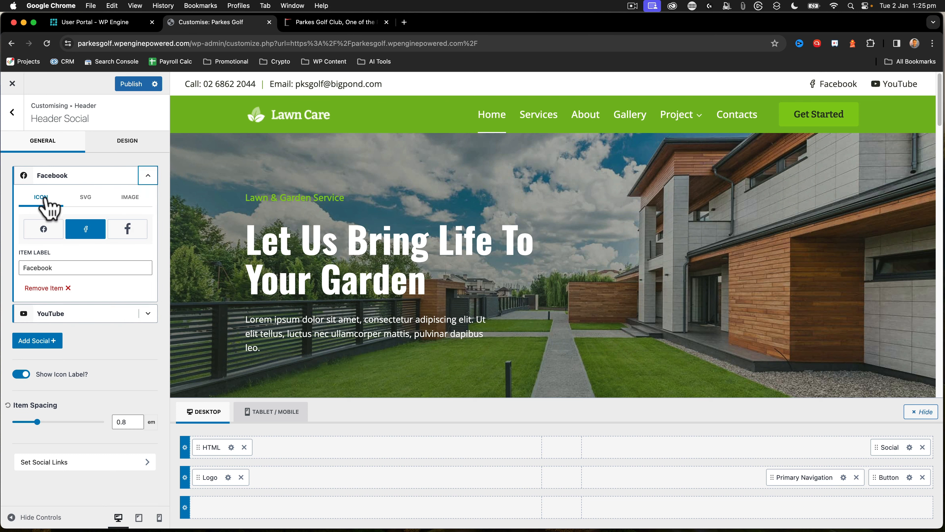
left_click(91, 198)
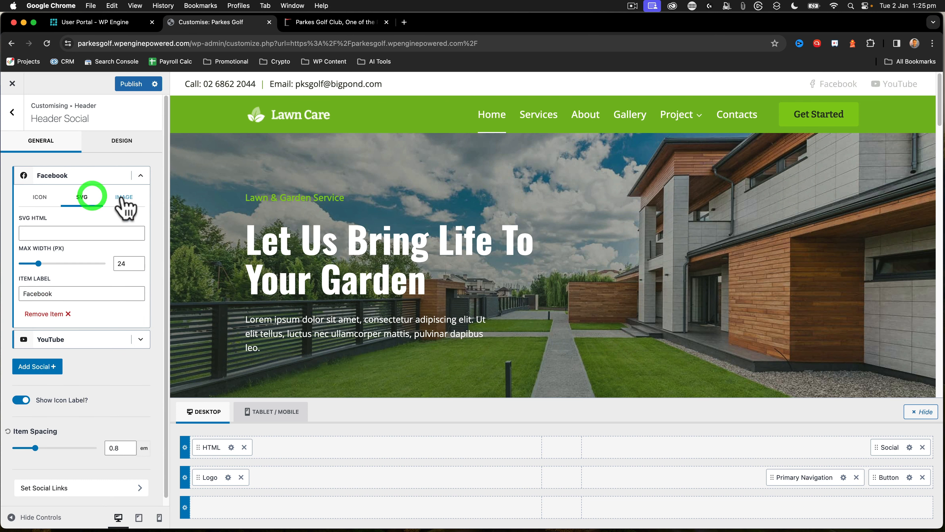
left_click(41, 197)
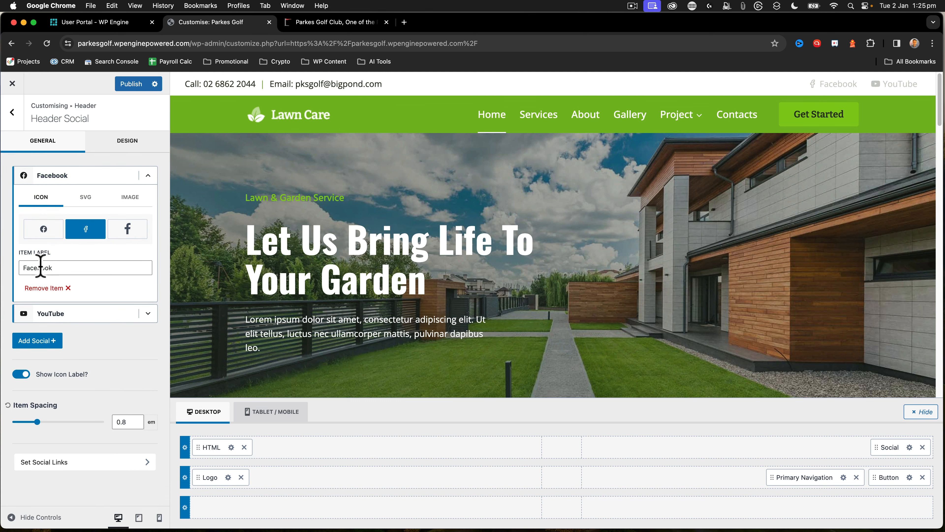
left_click(152, 182)
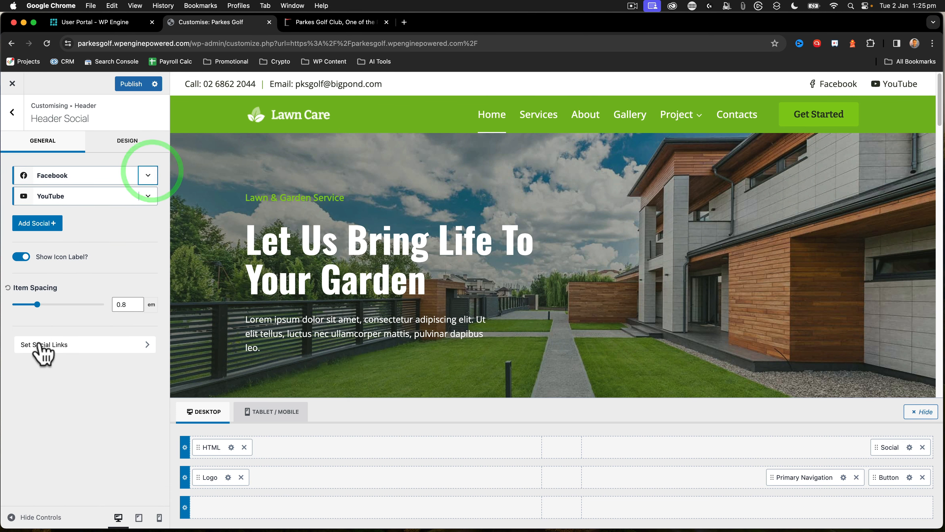
Copy the Facebook link address from the existing website's top bar and paste it as the Facebook link in the Social Links settings
left_click(59, 343)
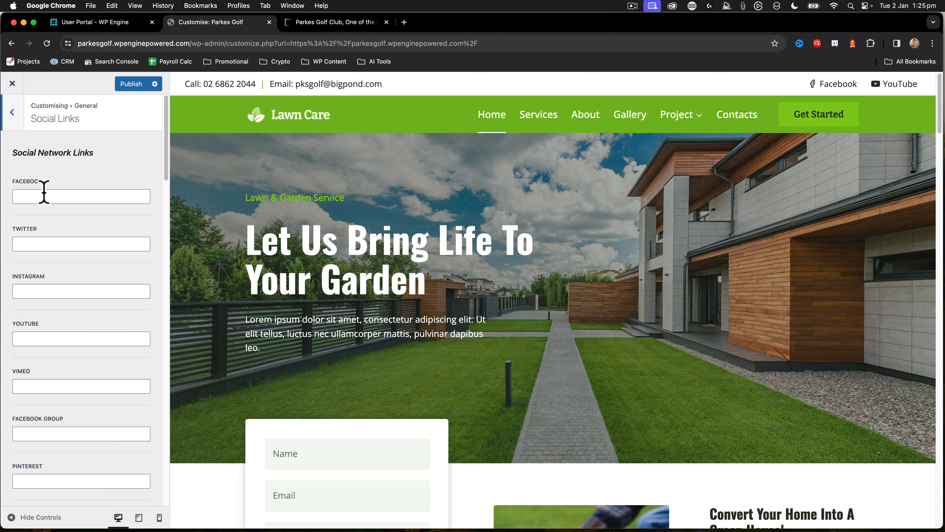
left_click(15, 112)
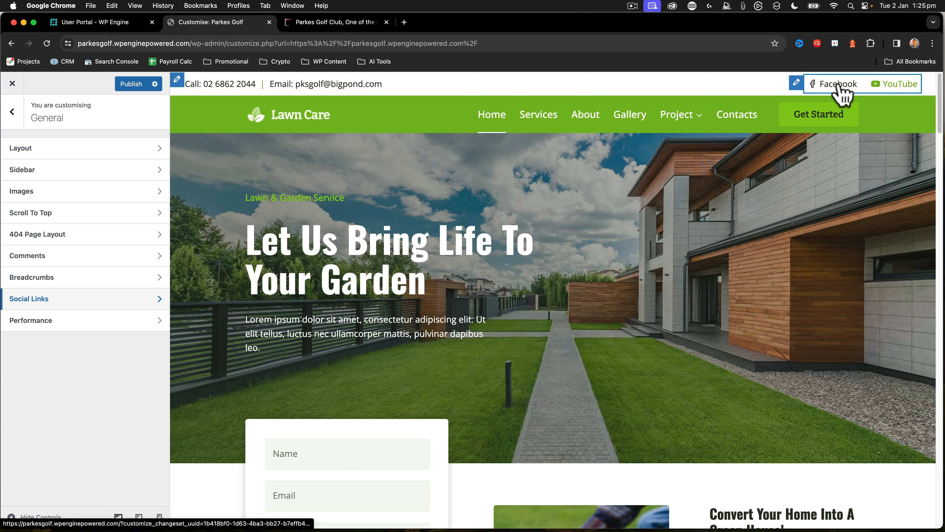
left_click(72, 304)
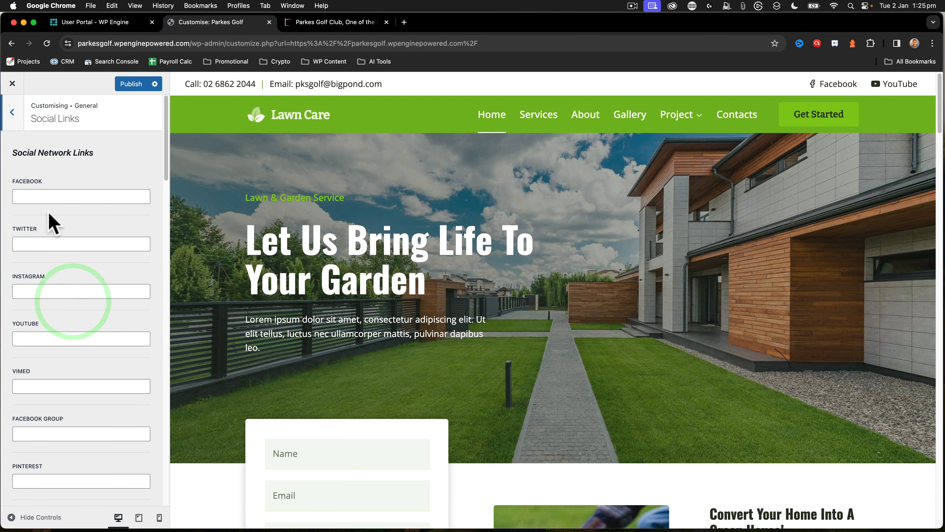
left_click(311, 24)
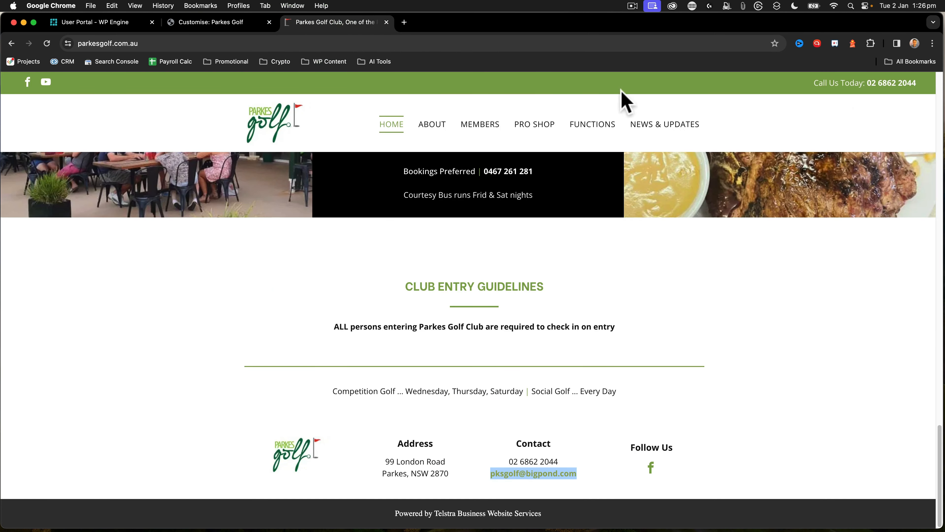
right_click(29, 82)
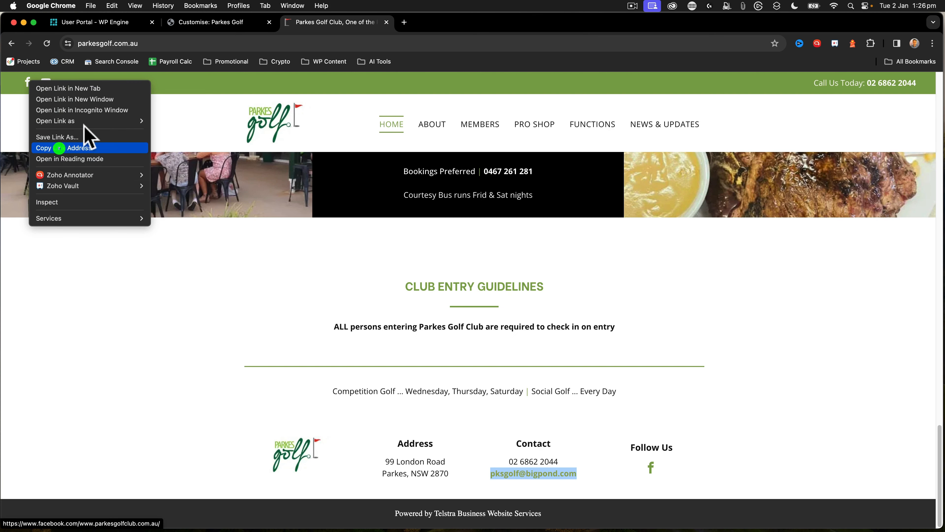
left_click(59, 148)
left_click(211, 24)
left_click(26, 196)
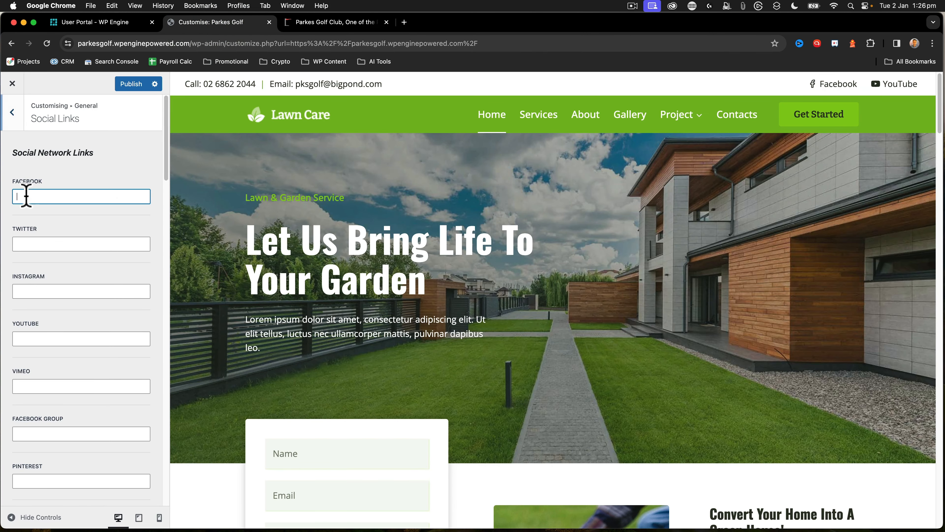
key("super+v")
left_click(309, 24)
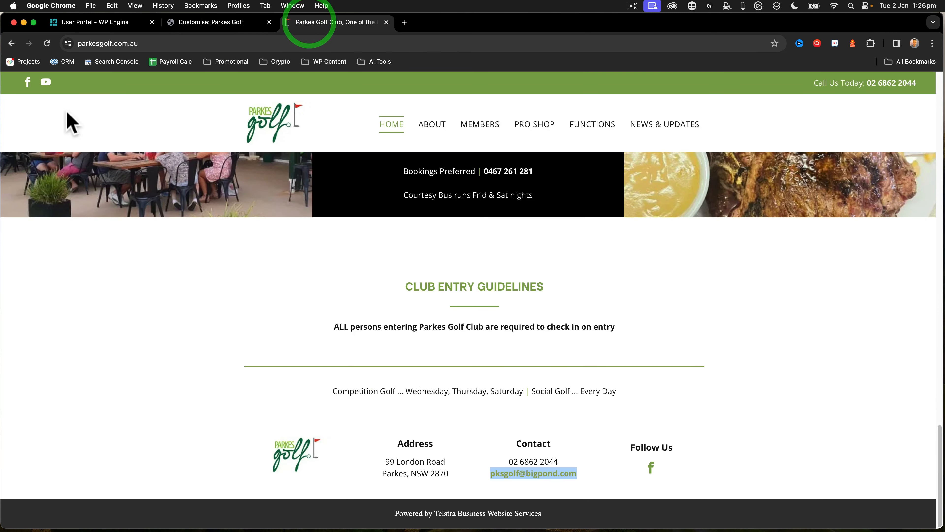
right_click(46, 82)
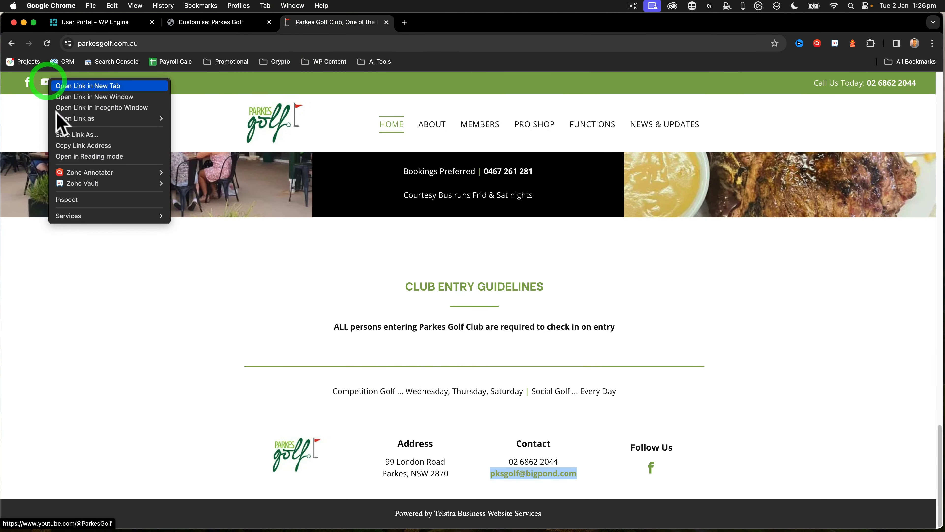
left_click(73, 146)
left_click(191, 23)
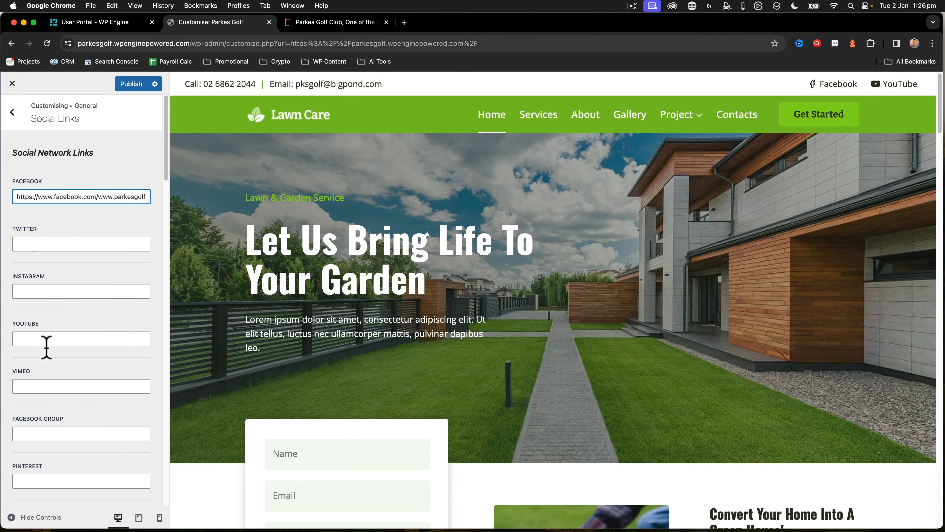
left_click(23, 386)
left_click(21, 338)
key("super+v")
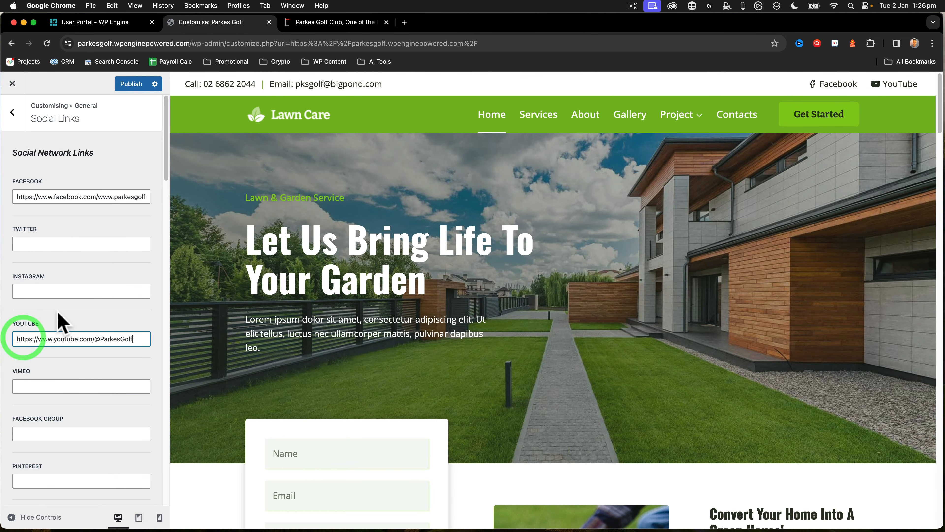
scroll(74, 337, "down", 10)
scroll(74, 337, "up", 10)
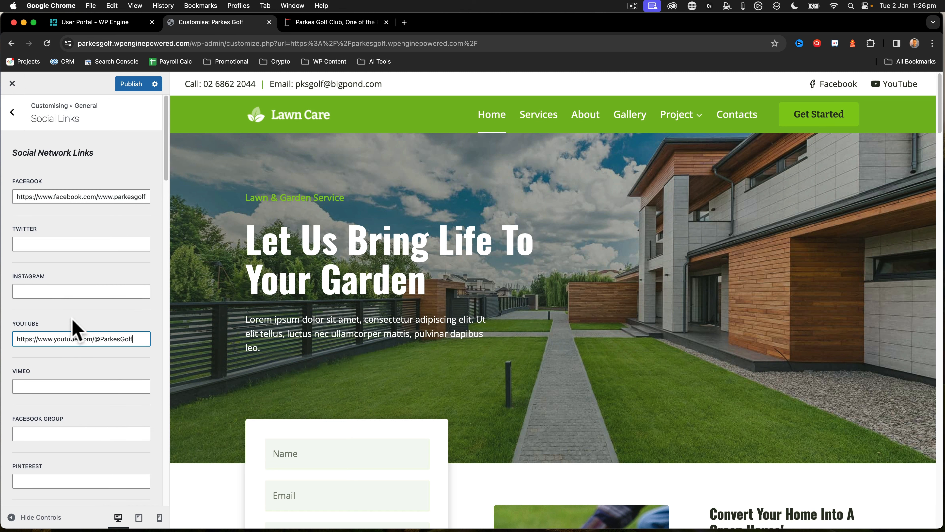
left_click(130, 86)
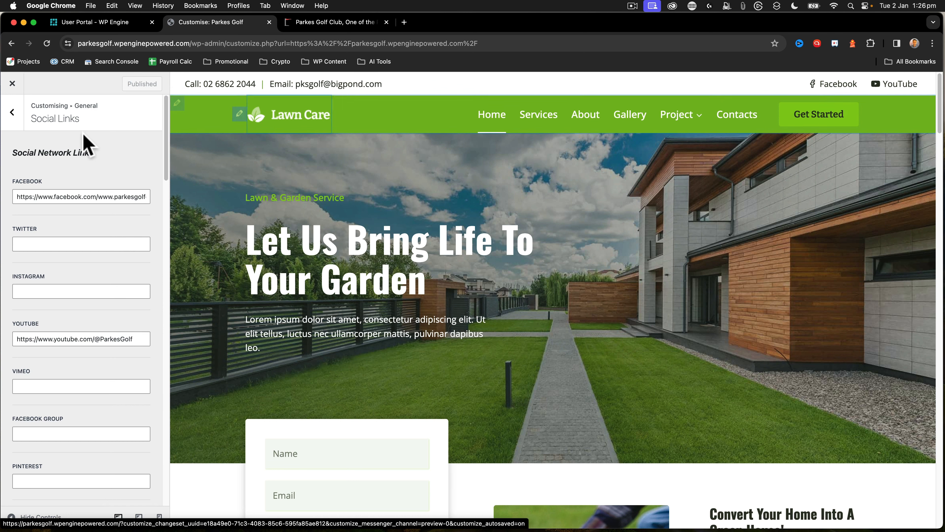
Leave the Social Links settings and close the Customiser to return to the site's home page
left_click(11, 114)
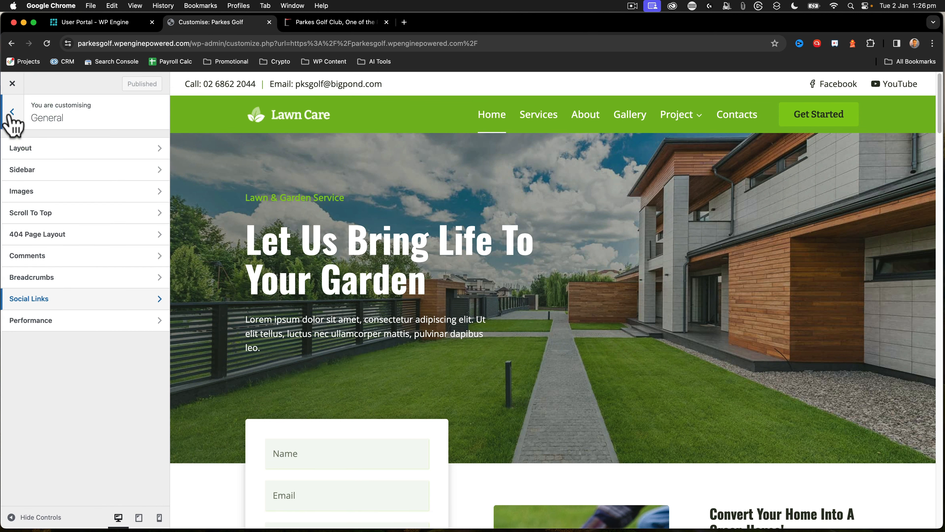
scroll(604, 285, "down", 10)
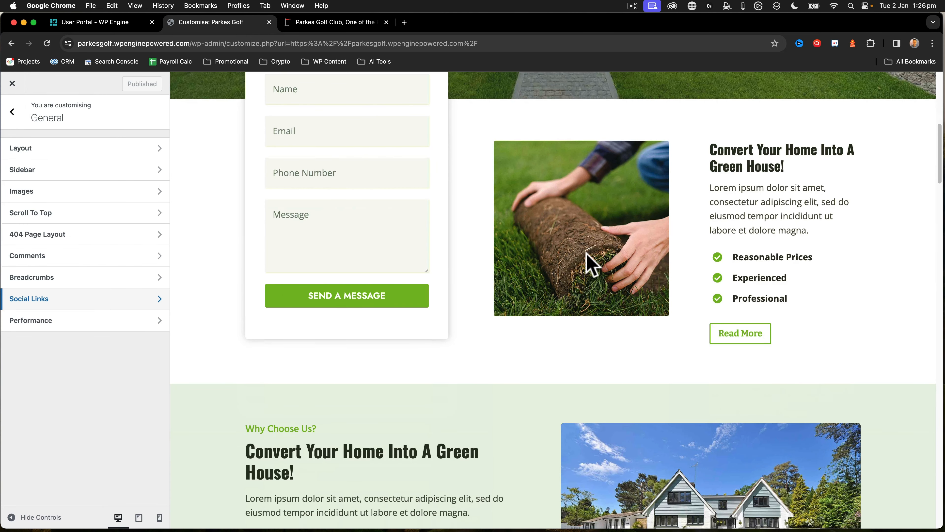
scroll(592, 263, "up", 10)
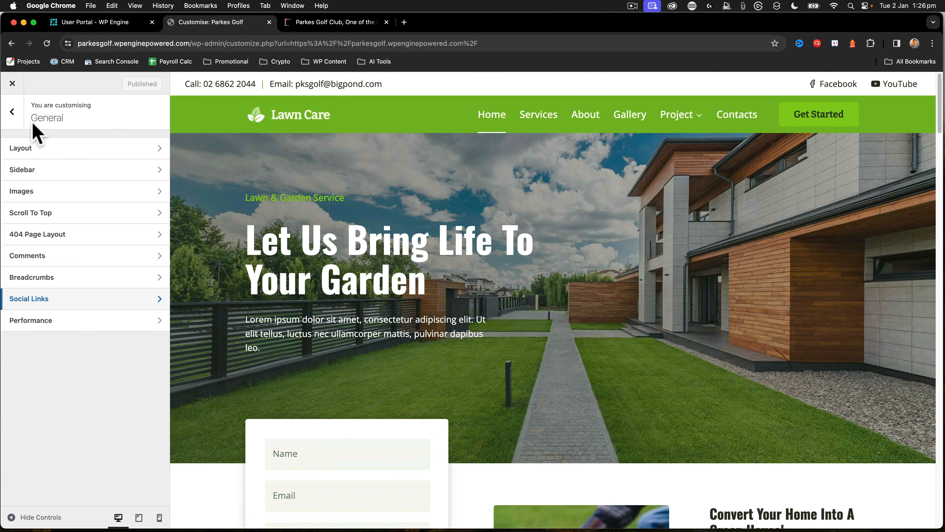
left_click(12, 113)
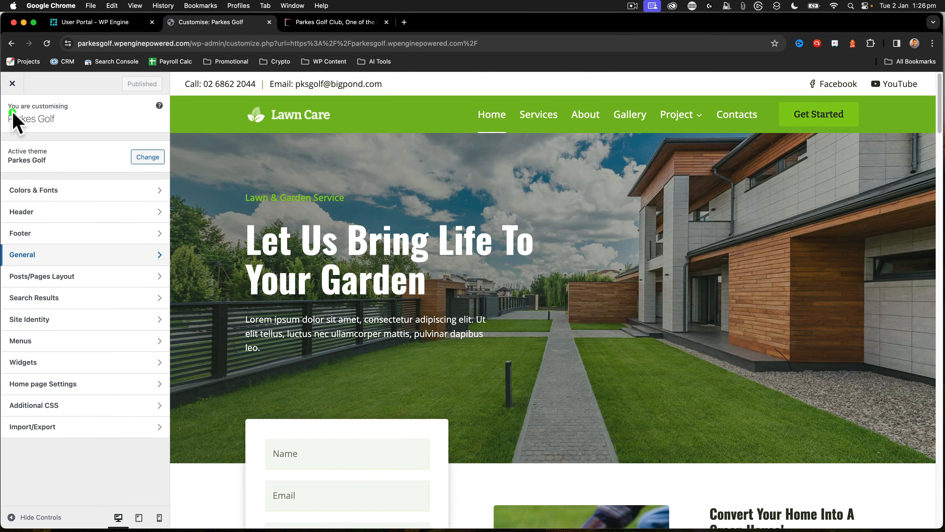
left_click(12, 83)
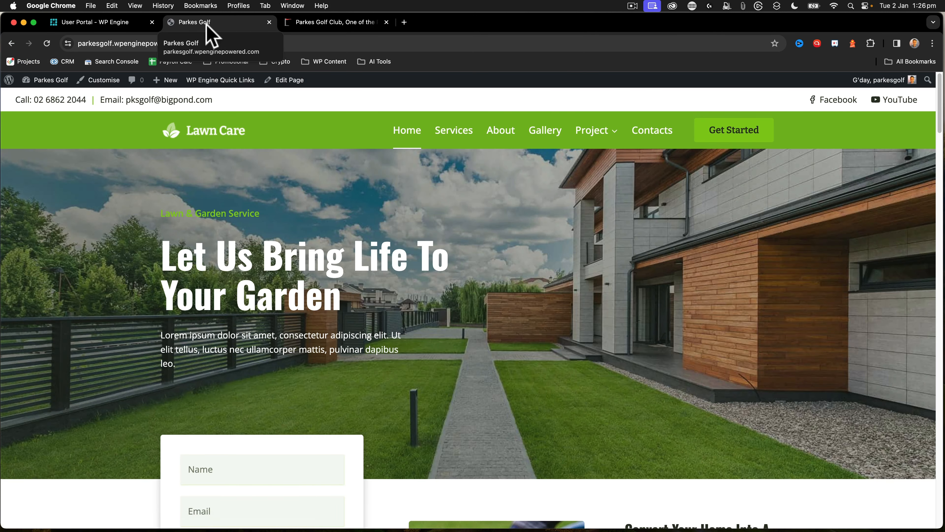
Compare the existing golf club website's navigation items with those of the new site
left_click(301, 24)
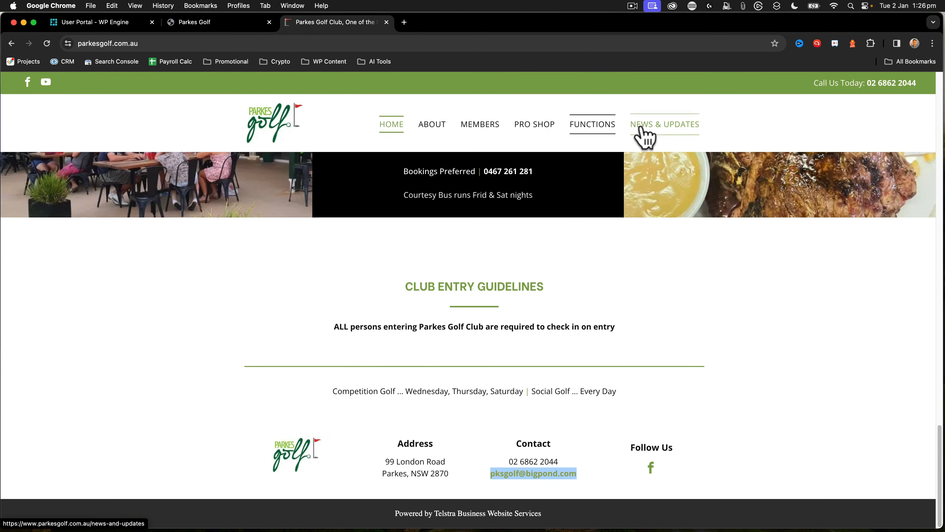
left_click(180, 23)
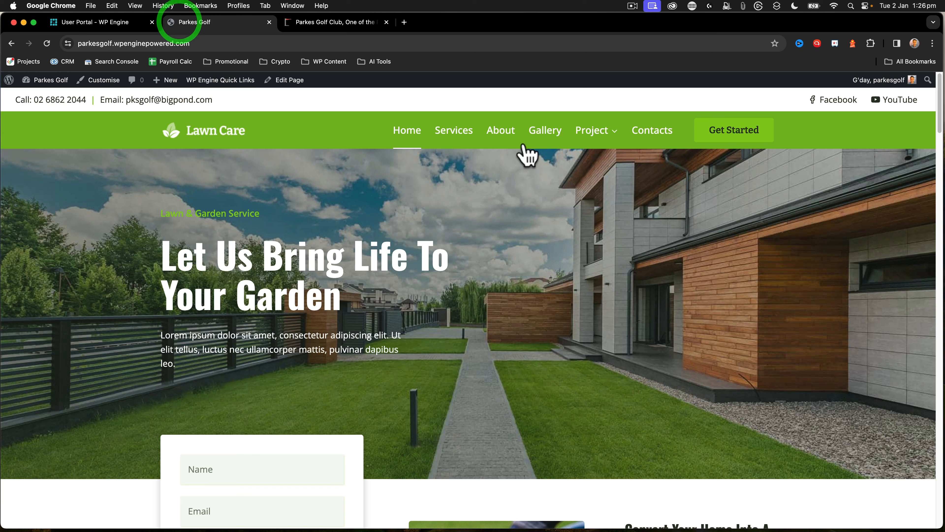
left_click(309, 23)
left_click(204, 23)
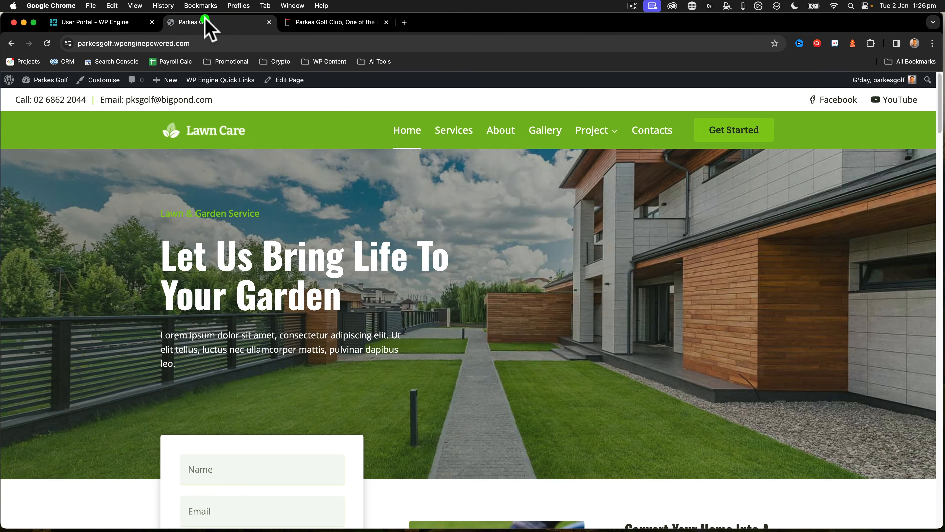
Open the Services page for editing and change its title to Members
left_click(448, 132)
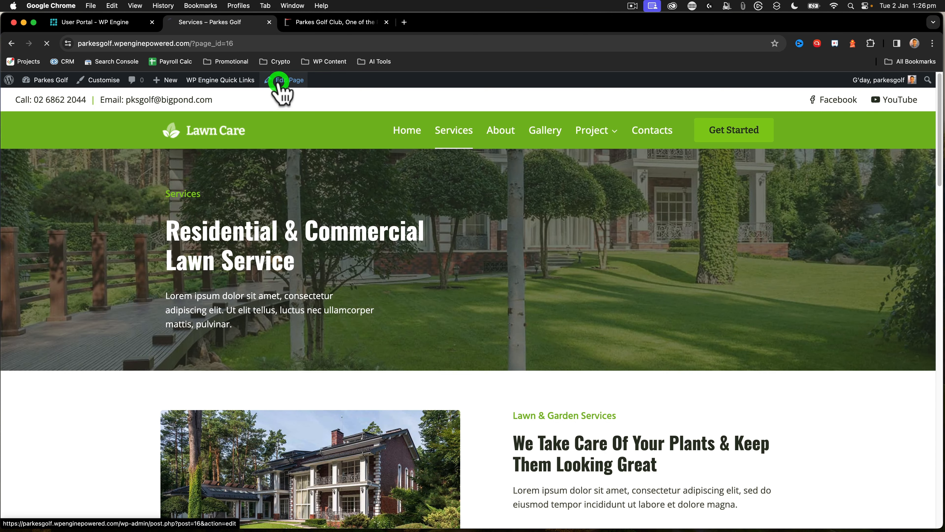
left_click(279, 82)
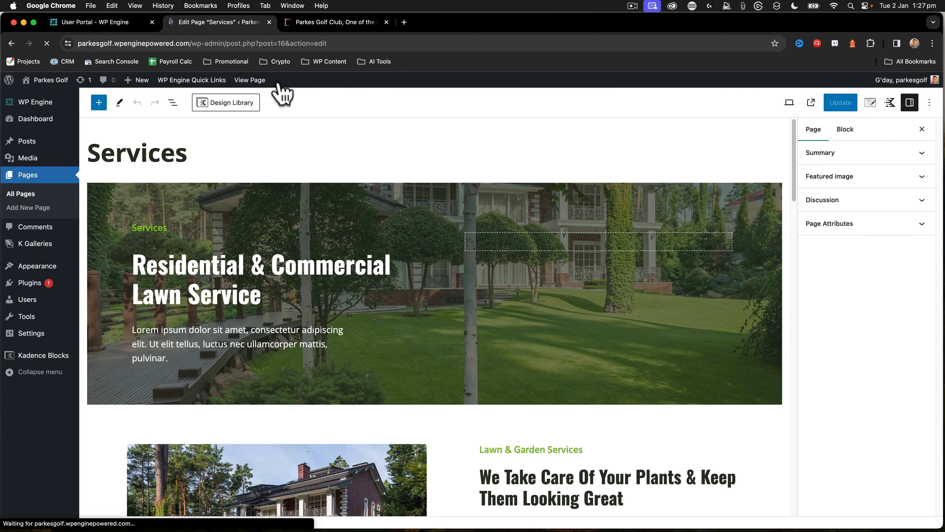
mouse_move(74, 143)
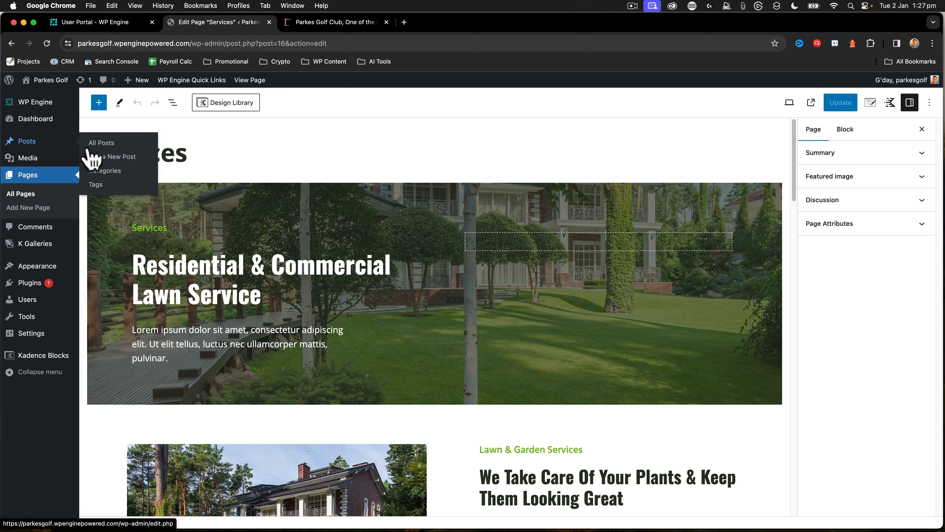
left_click_drag(187, 152, 105, 155)
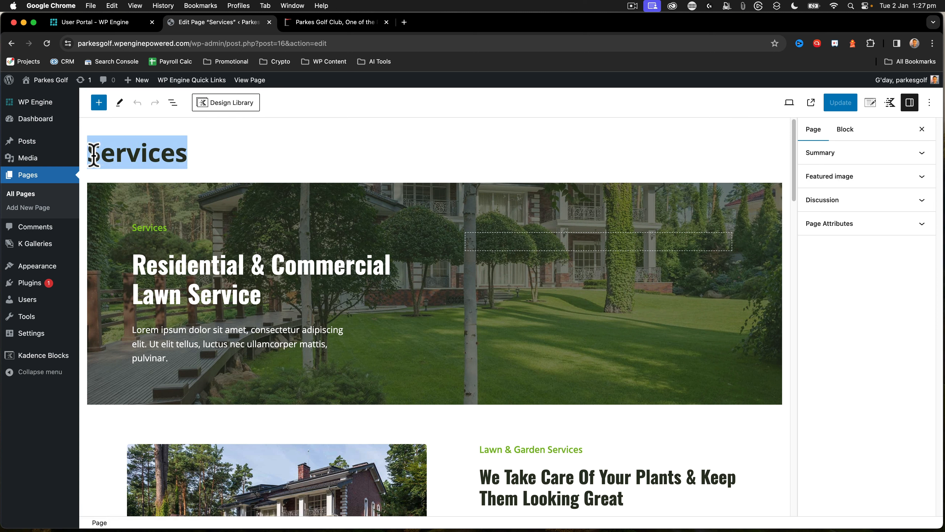
type("Members")
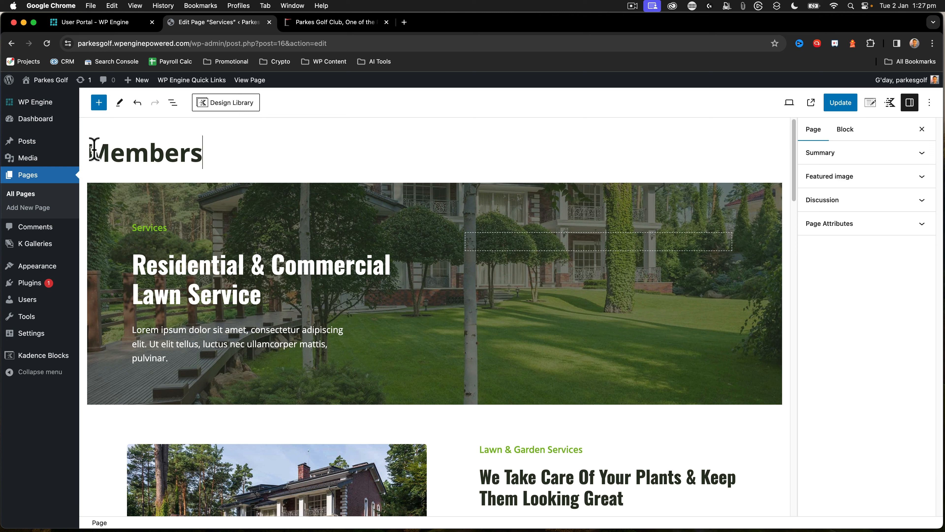
Replace the small "Services" text above the hero heading with dynamic content showing the Post Title of the Current Post
left_click_drag(167, 228, 135, 228)
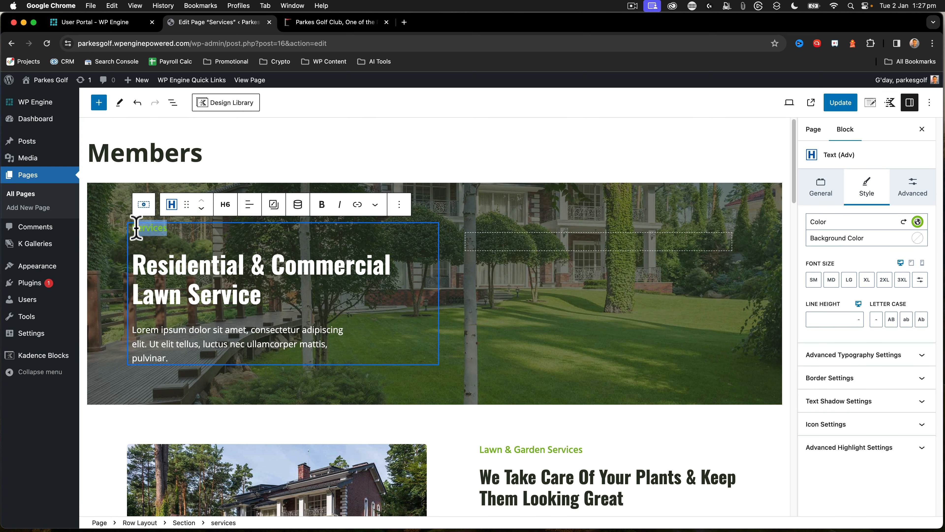
left_click(298, 204)
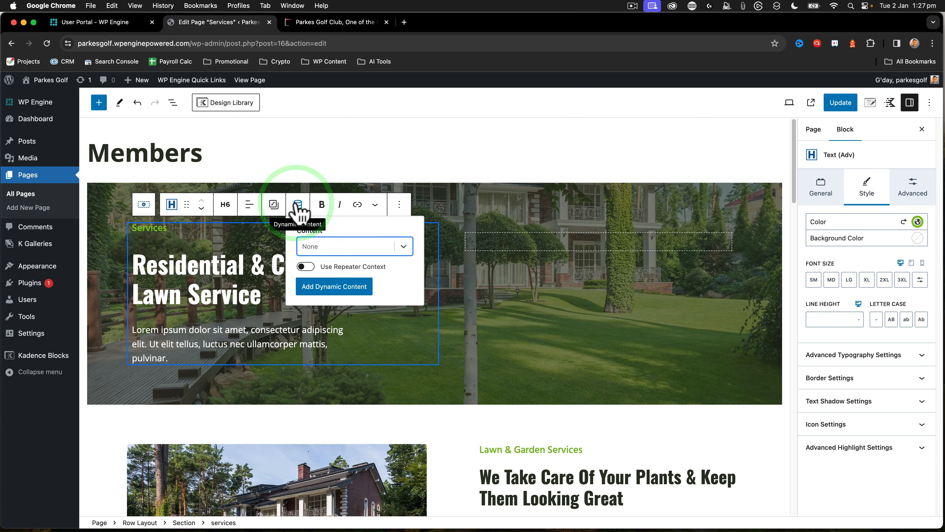
left_click(404, 247)
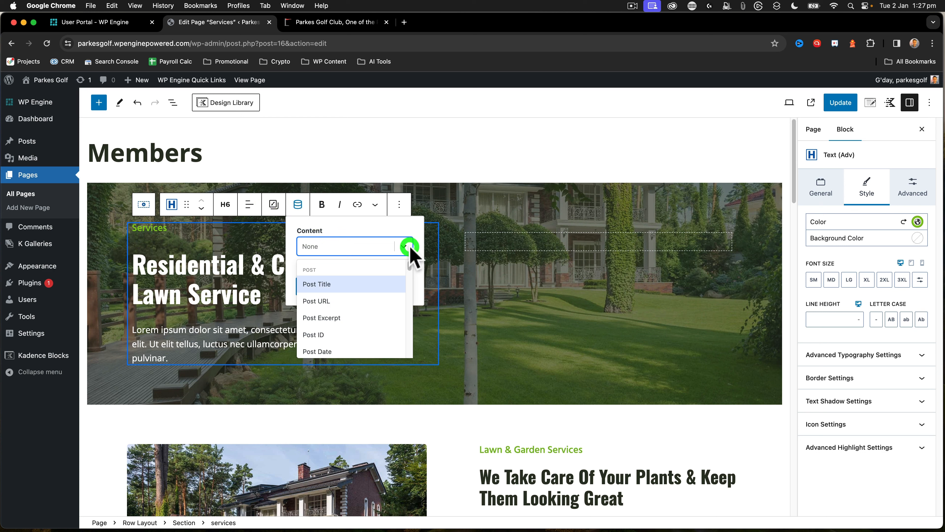
left_click(321, 282)
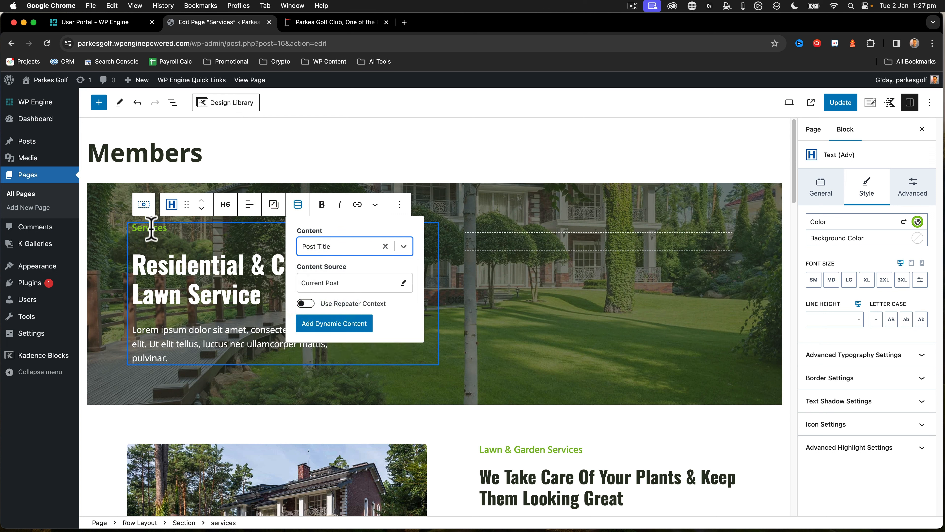
left_click(348, 326)
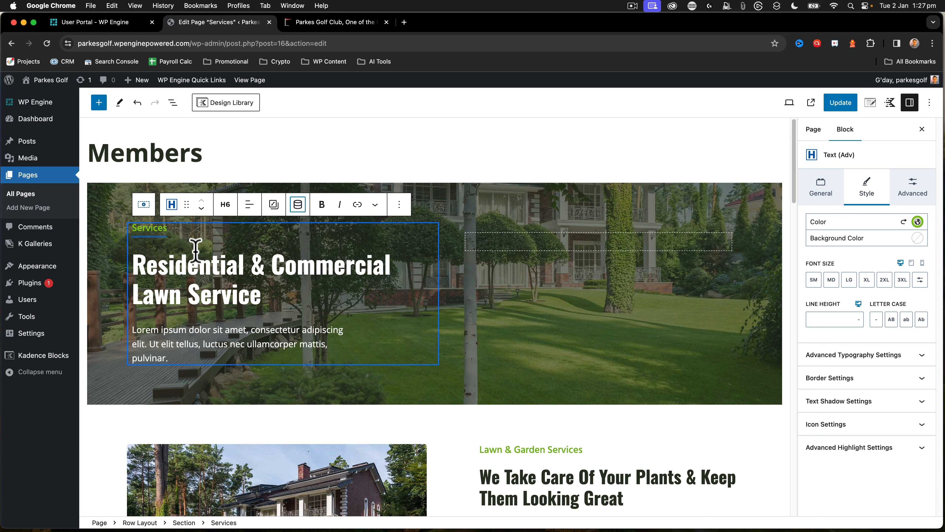
left_click(129, 228)
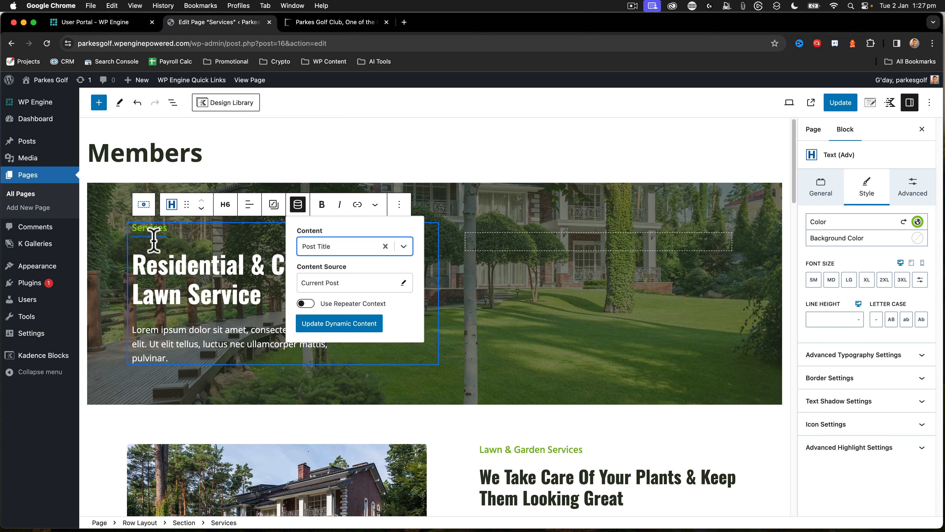
Review the page's Summary and URL settings and save the updated Members page
left_click(185, 268)
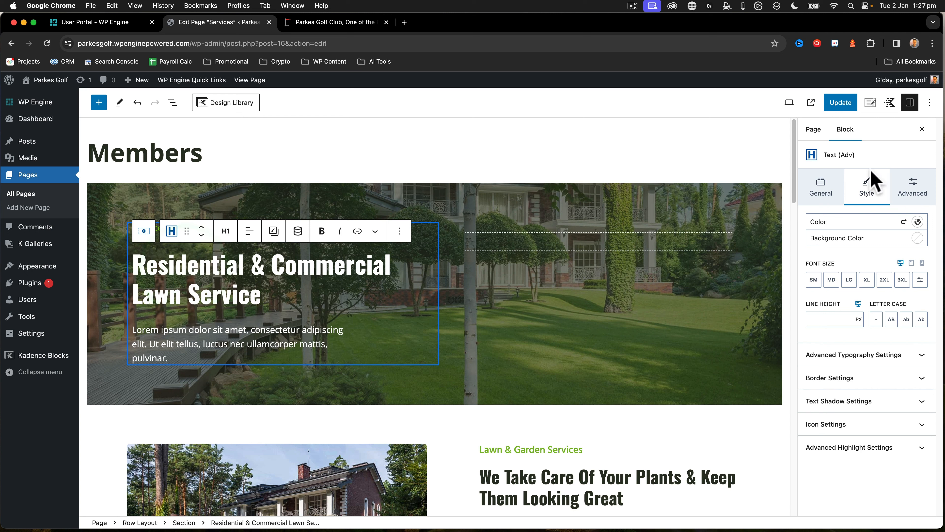
left_click(813, 129)
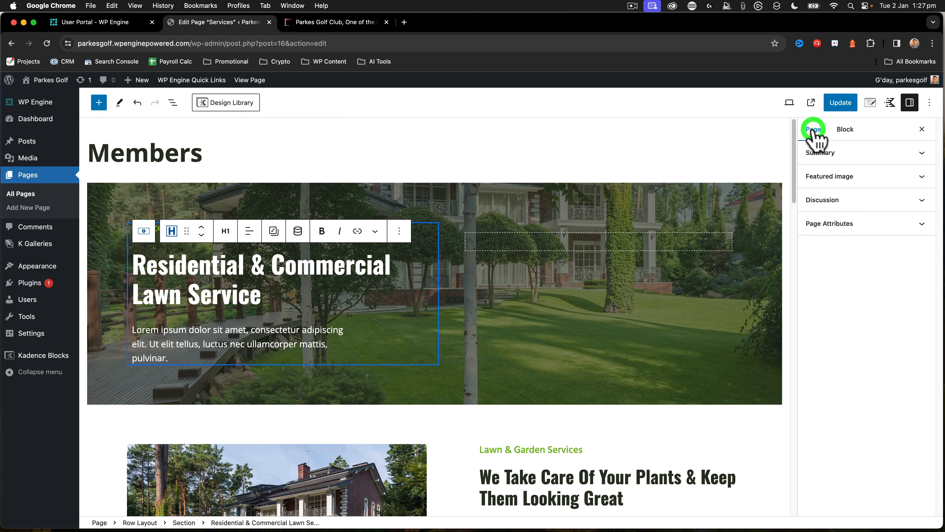
left_click(841, 223)
left_click(838, 223)
left_click(822, 158)
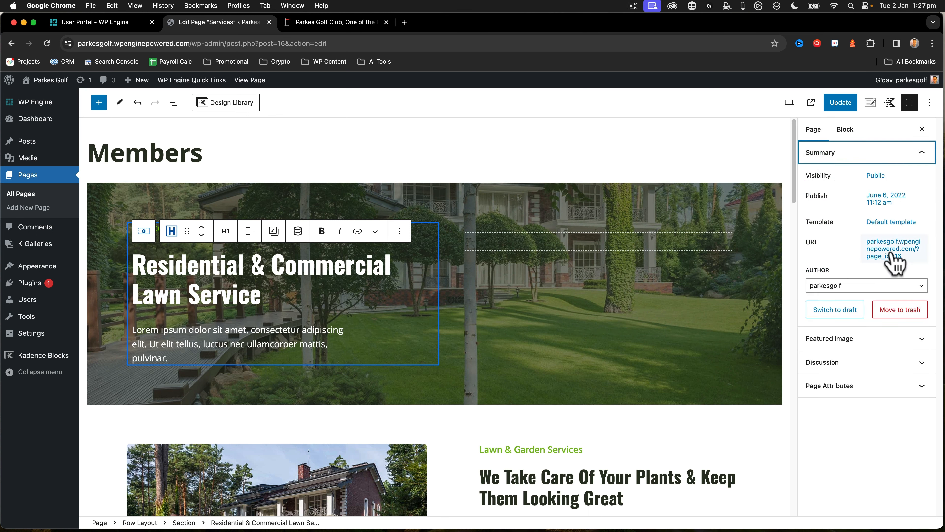
left_click(840, 103)
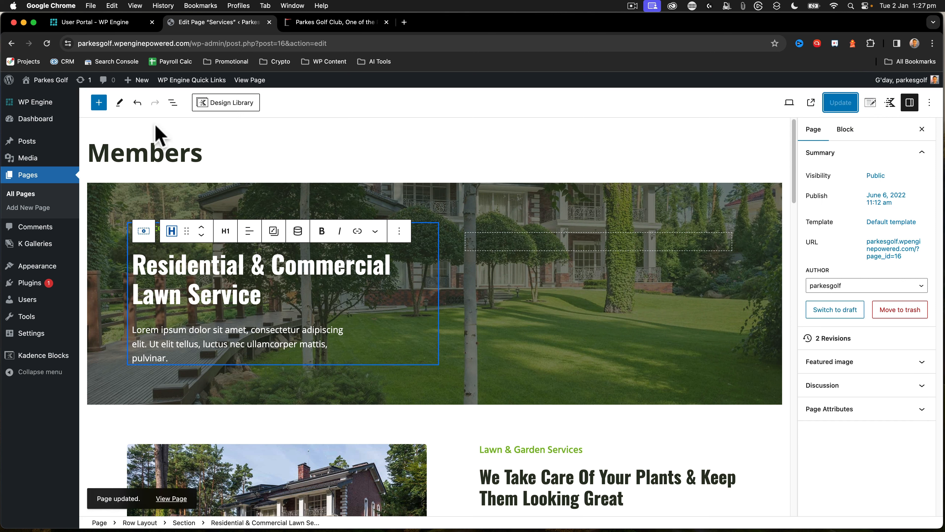
View the Members page on the site and compare its navigation with the existing golf club website
left_click(251, 82)
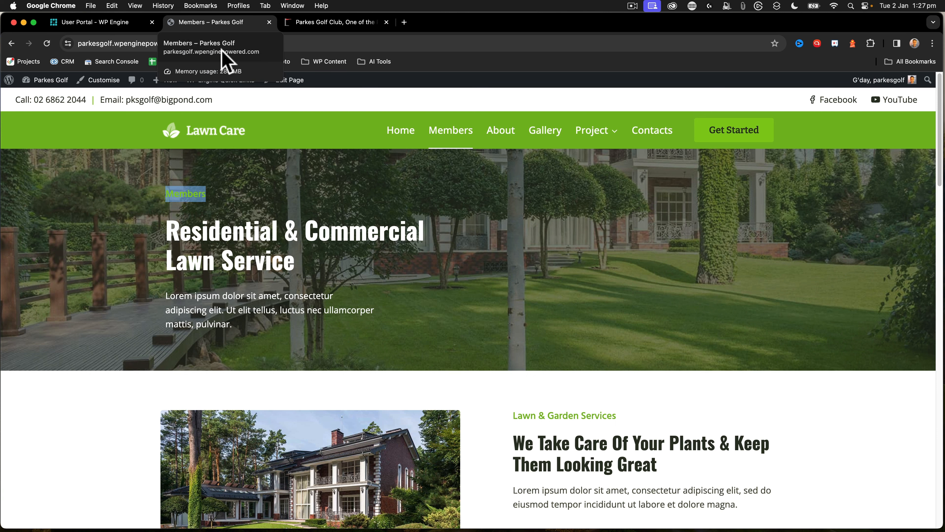
left_click(352, 22)
left_click(211, 23)
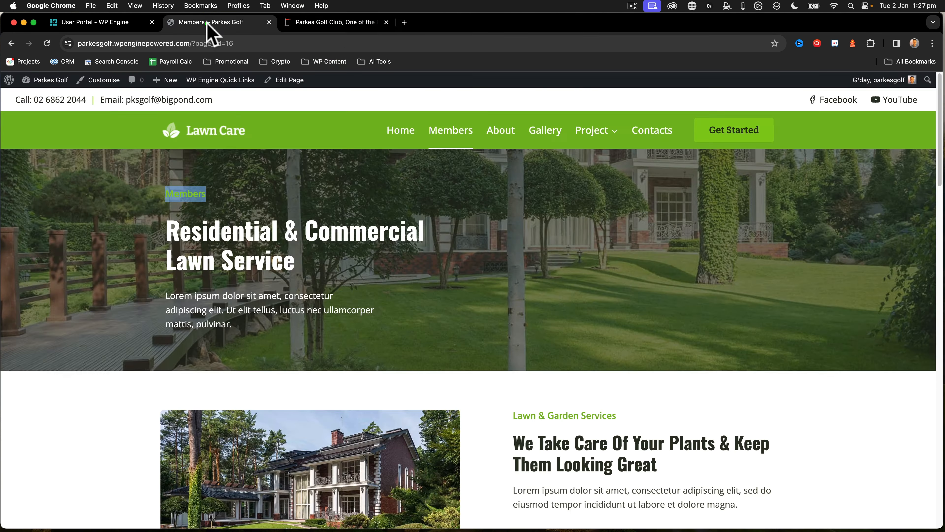
left_click(106, 82)
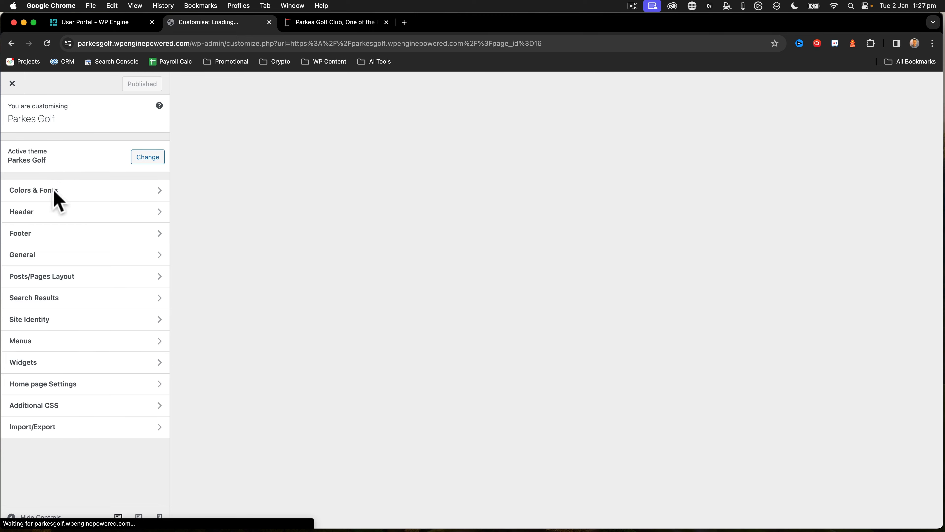
left_click(27, 217)
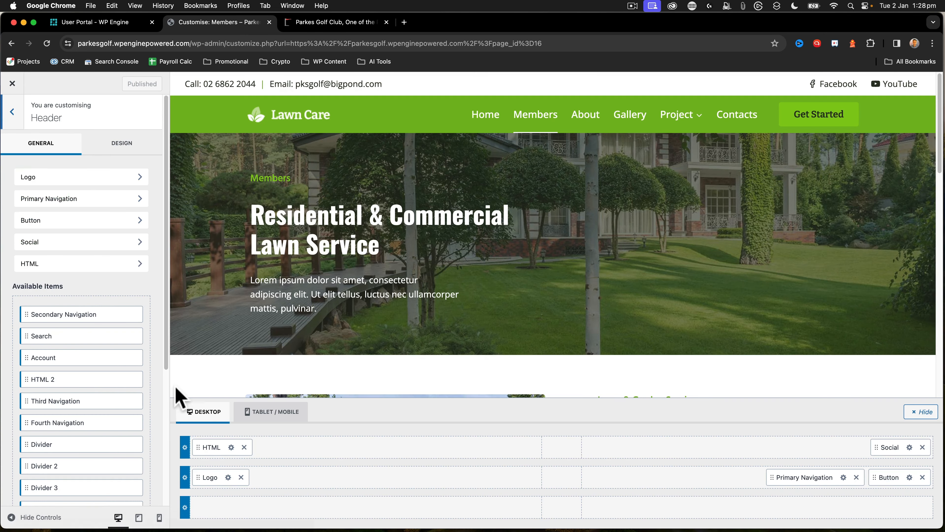
left_click(15, 119)
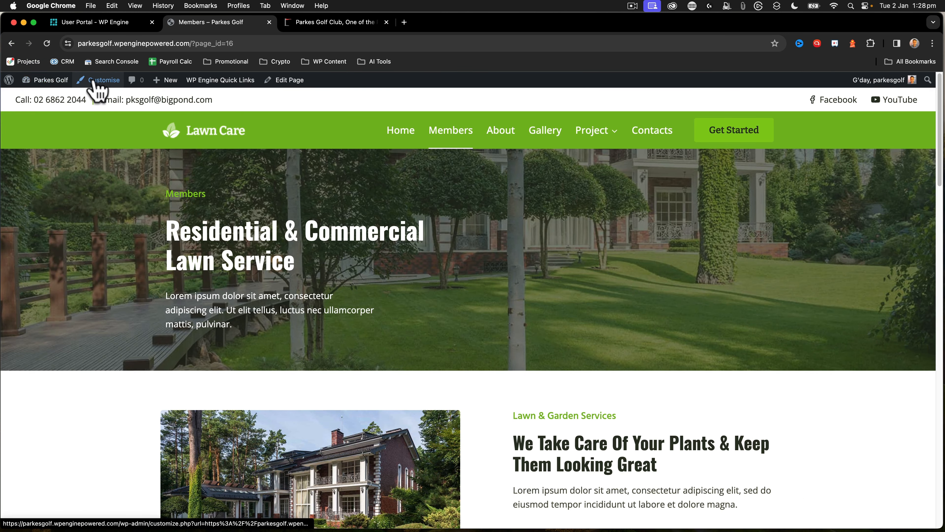
Open the site's Main menu for editing, move About above Members, and save the menu
mouse_move(44, 80)
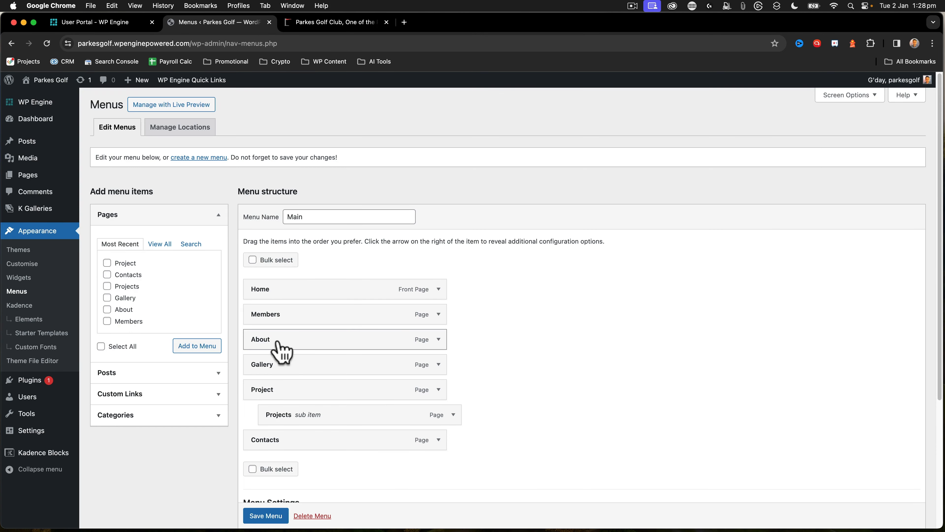
left_click_drag(262, 340, 265, 312)
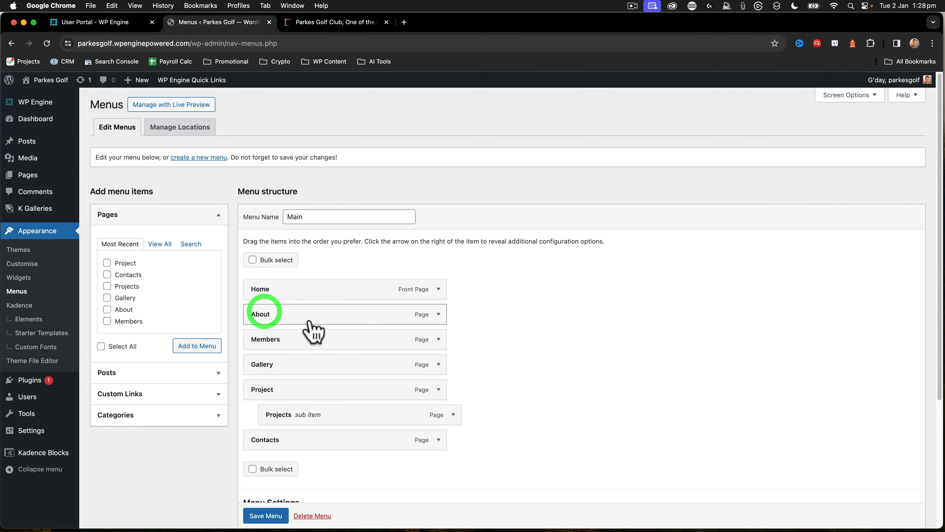
left_click(263, 518)
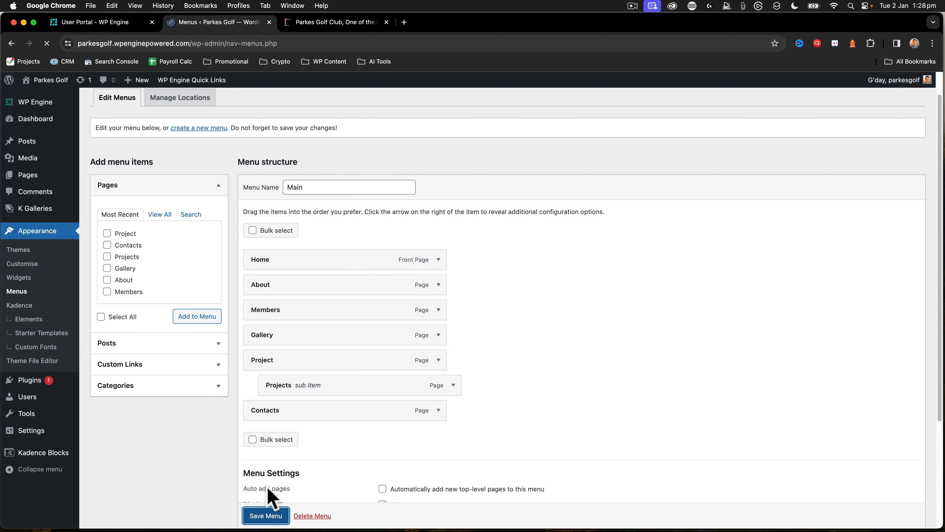
Check the existing golf site's navigation, remove the Project and Projects items from the Main menu, and save it
left_click(314, 23)
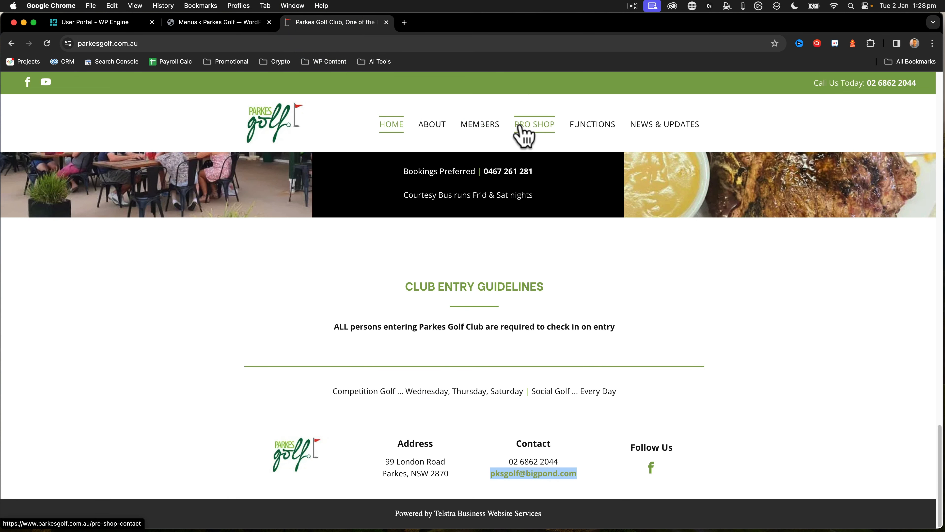
left_click(178, 20)
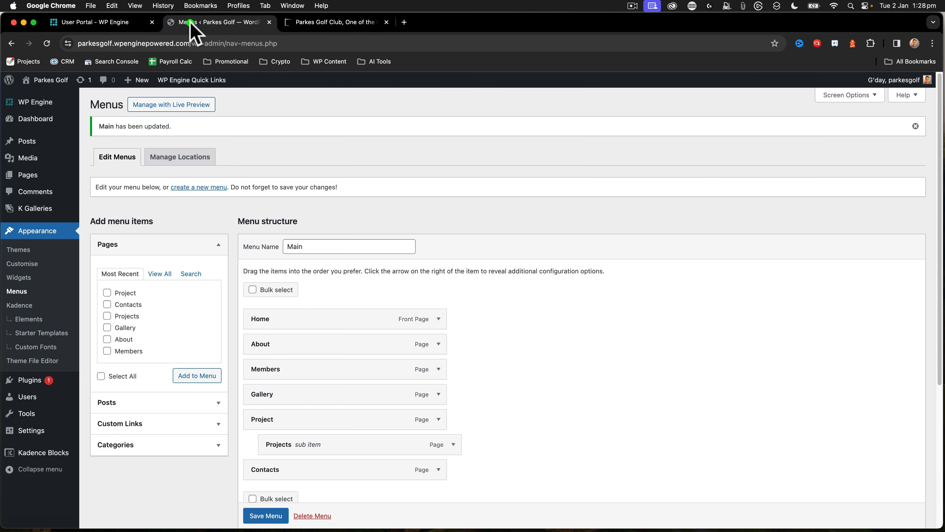
left_click(439, 420)
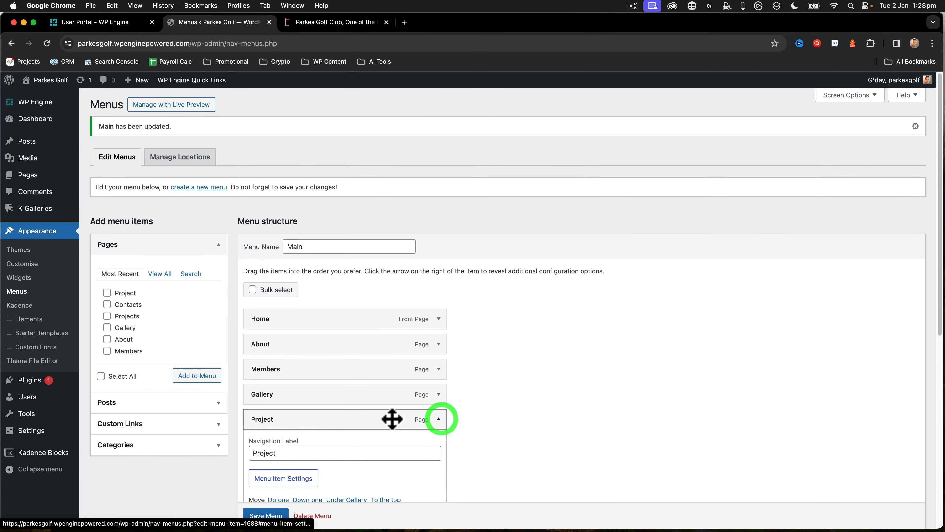
scroll(323, 499, "down", 5)
left_click(266, 354)
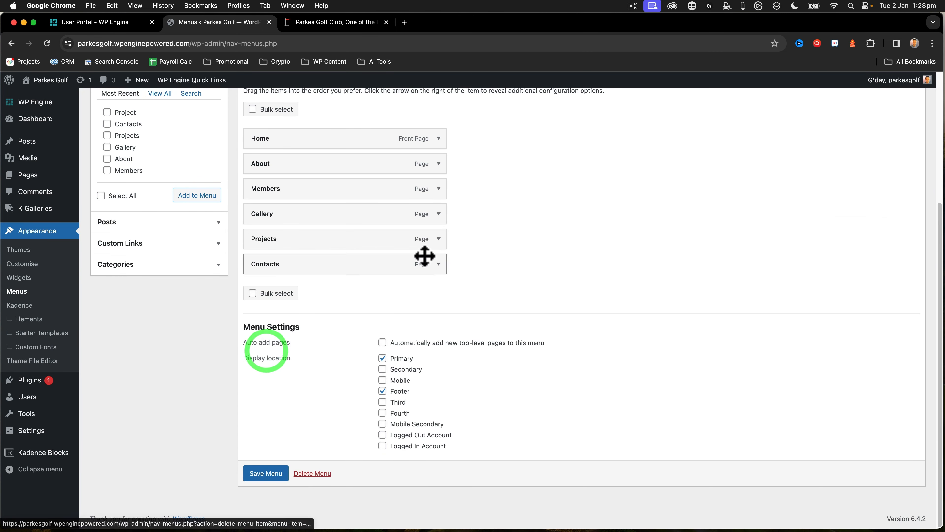
left_click(438, 238)
left_click(260, 358)
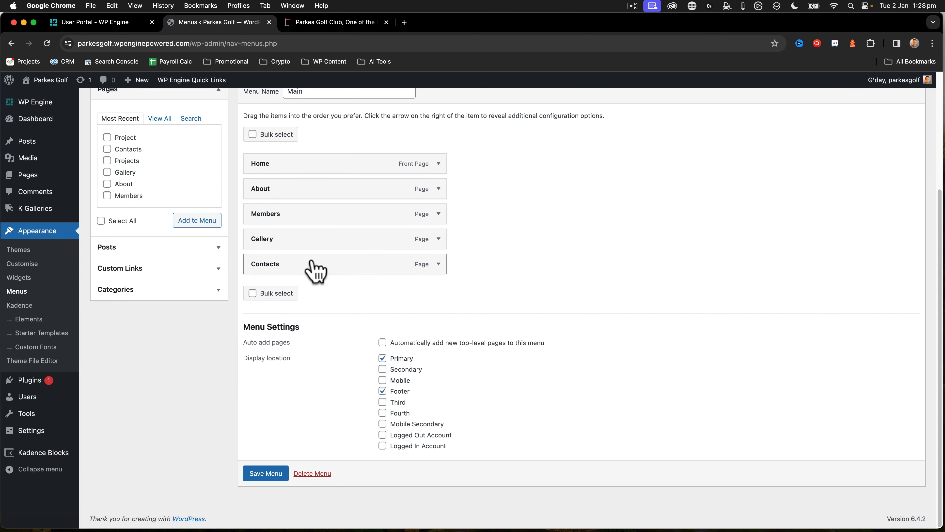
left_click(265, 473)
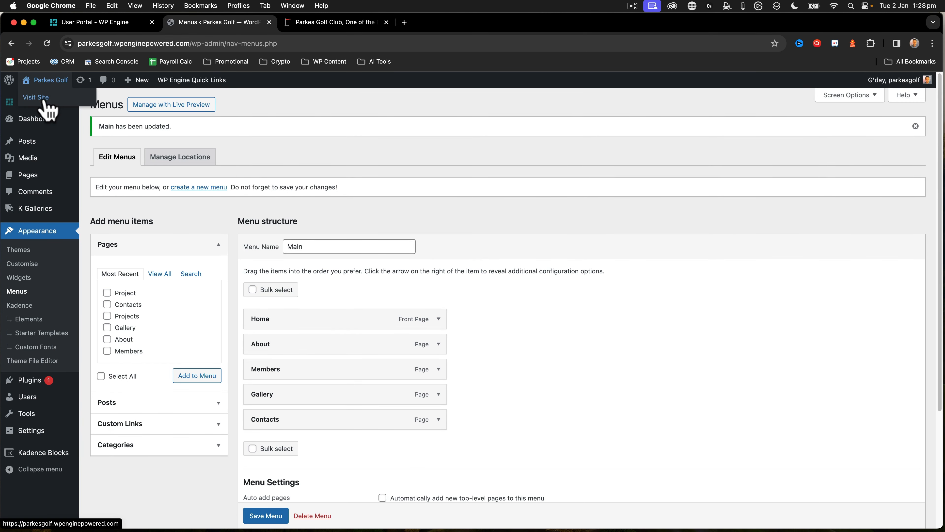
Visit the site and go through its navigation pages, examining the home page down to the footer
left_click(44, 100)
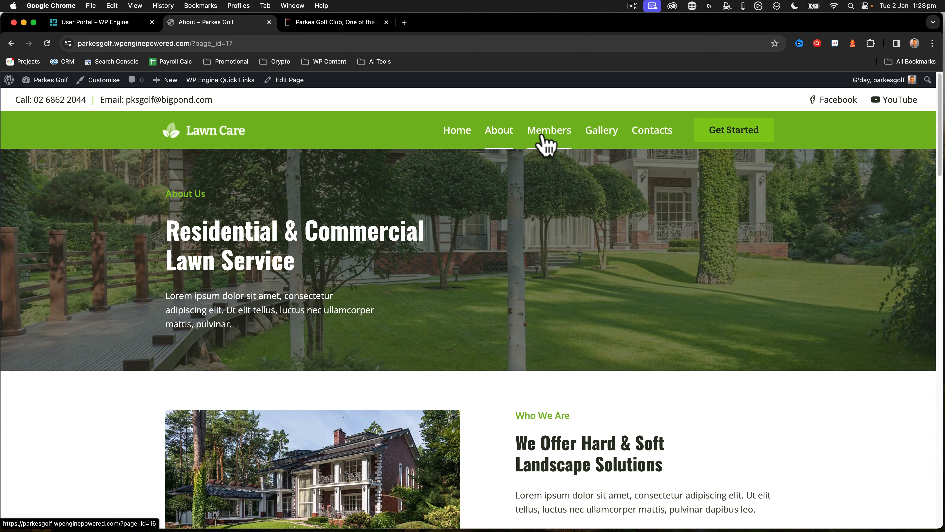
left_click(544, 139)
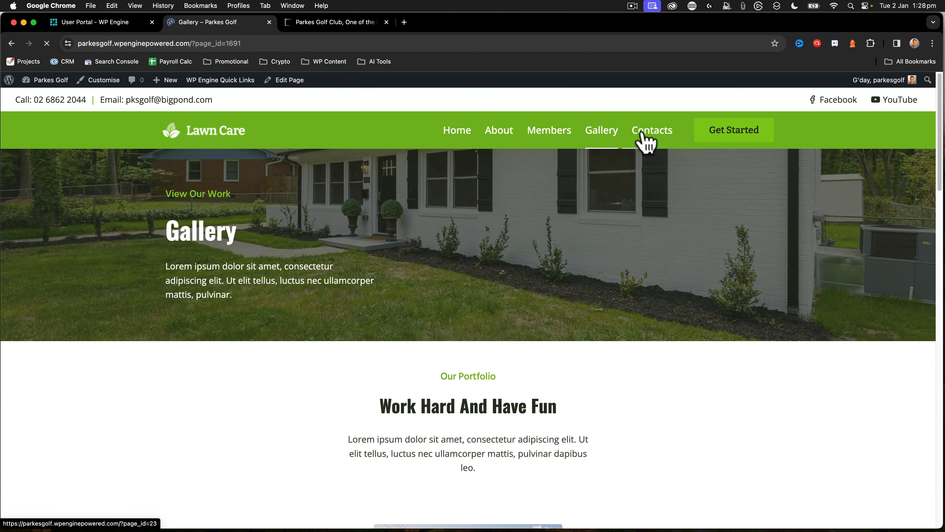
left_click(643, 136)
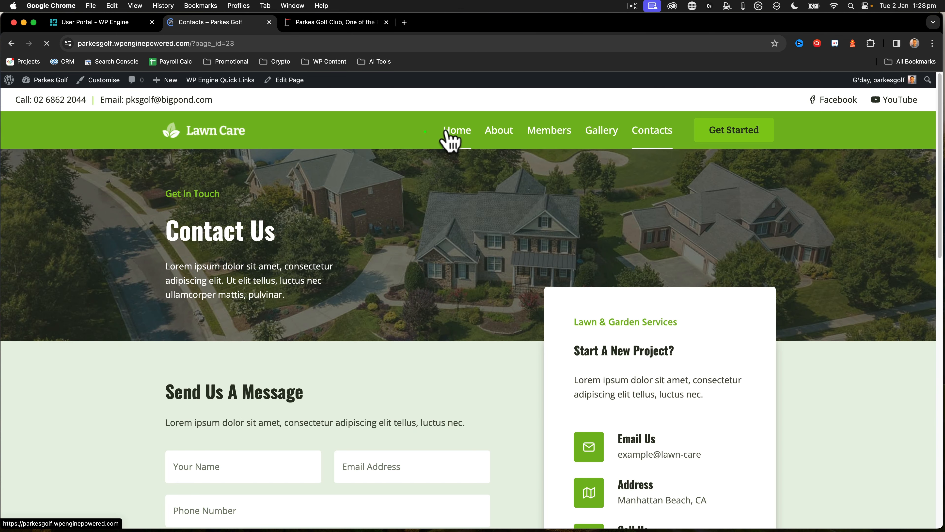
left_click(450, 132)
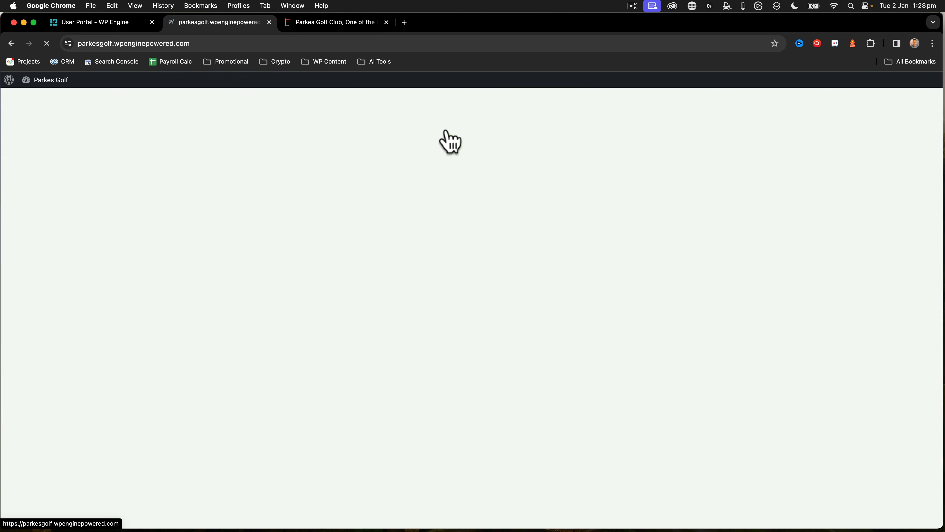
scroll(257, 158, "down", 15)
scroll(262, 160, "down", 20)
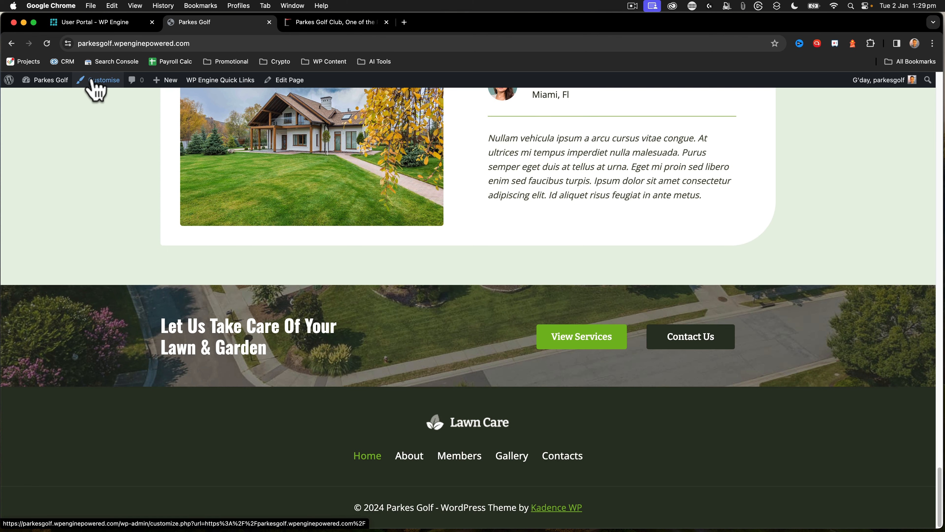
scroll(452, 301, "up", 20)
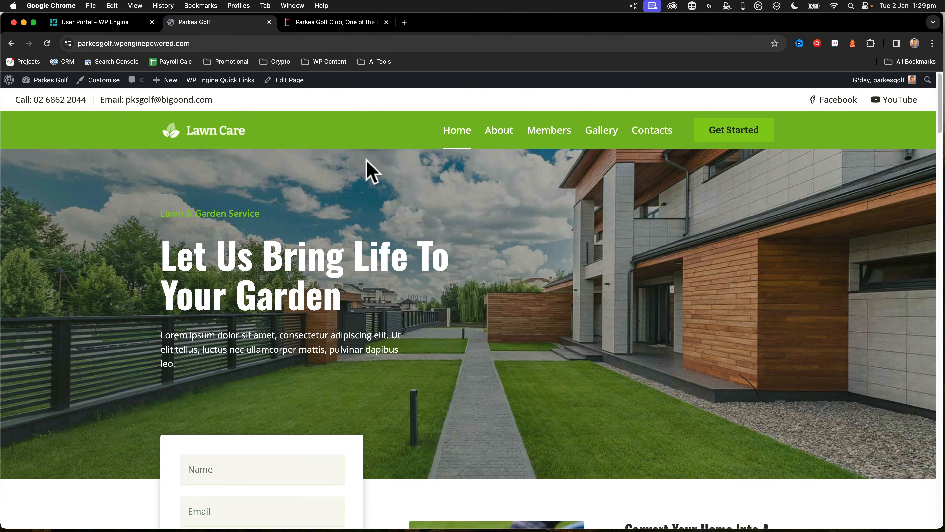
Examine the full layouts of the About page and the home page down to their footers
left_click(510, 134)
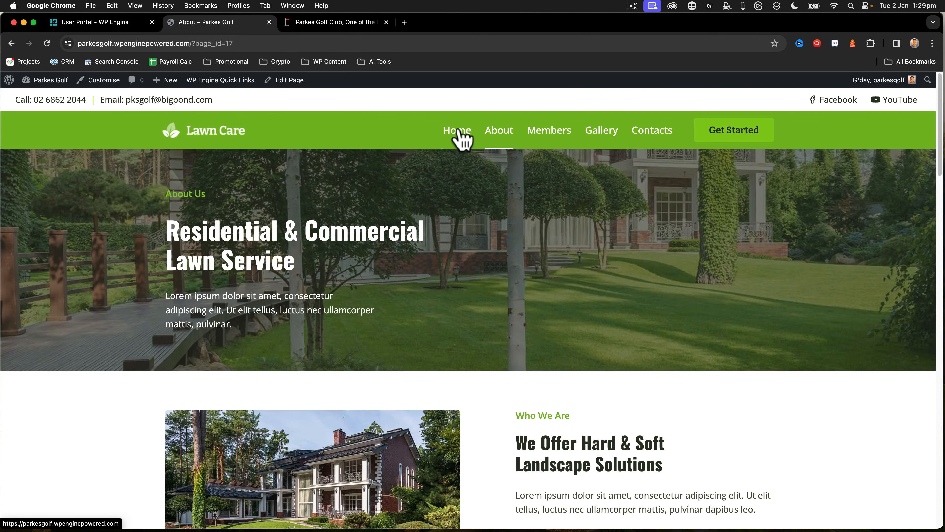
scroll(443, 339, "down", 20)
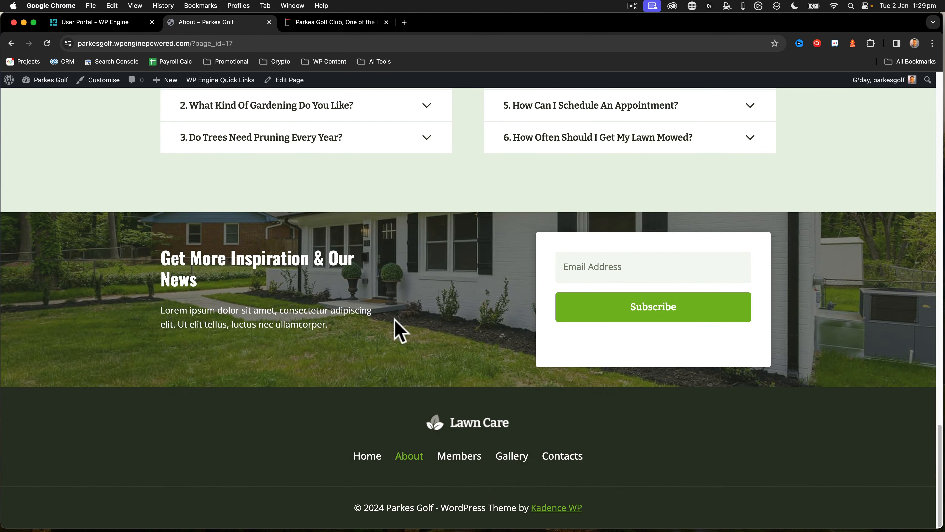
scroll(330, 289, "up", 20)
left_click(464, 137)
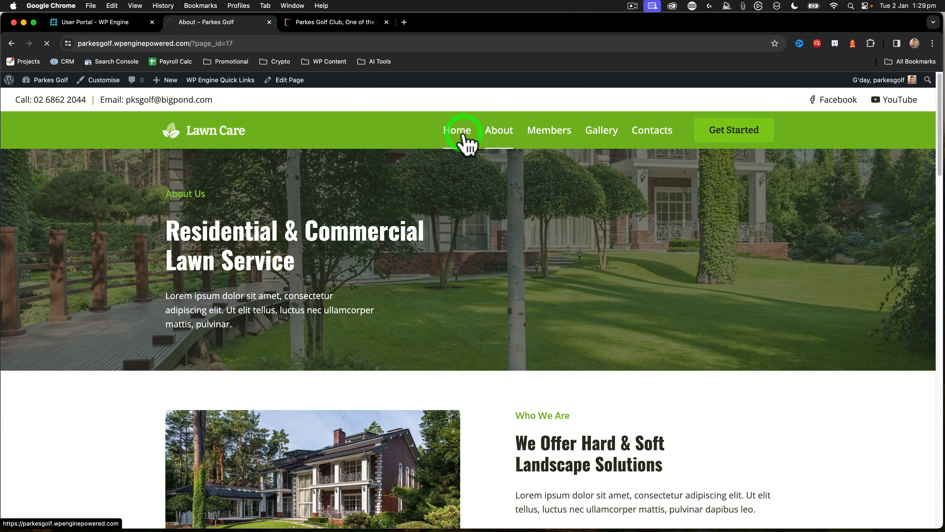
scroll(424, 300, "down", 20)
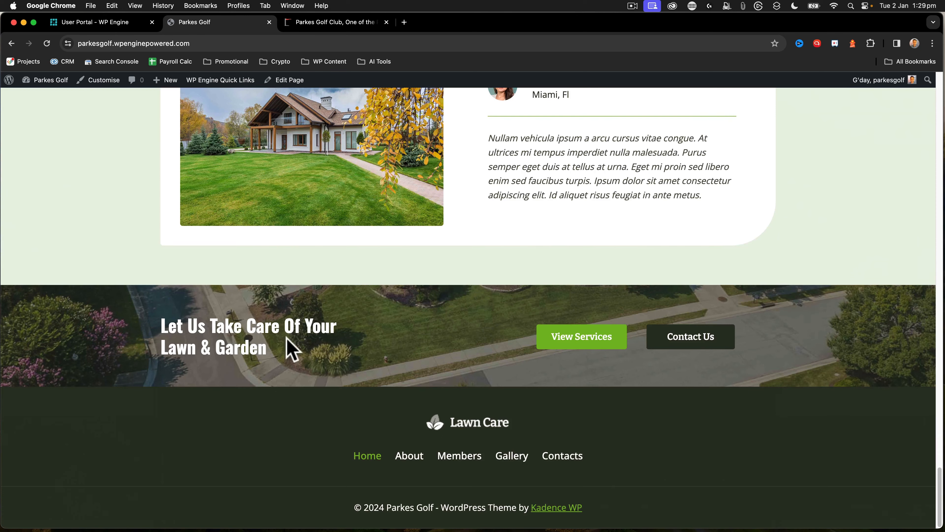
scroll(422, 278, "up", 20)
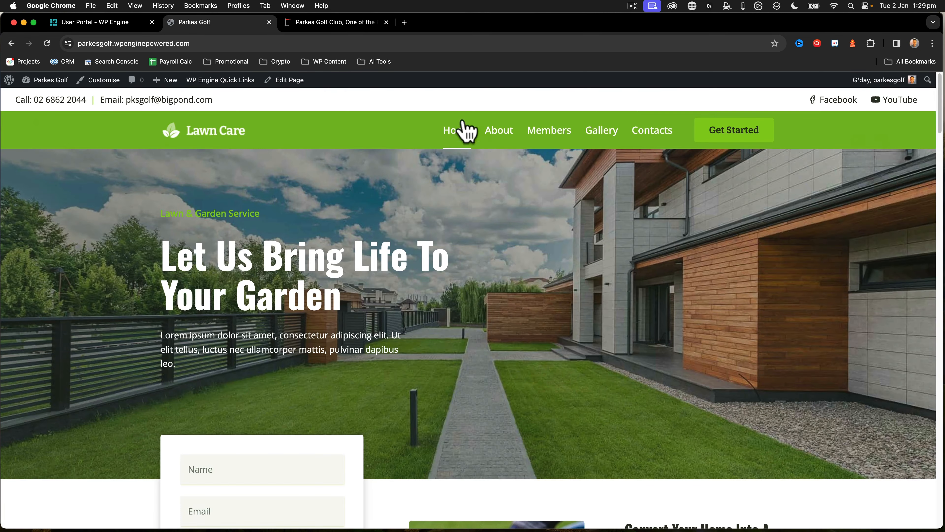
Examine the full layouts of the Members, Gallery and Contacts pages
left_click(551, 141)
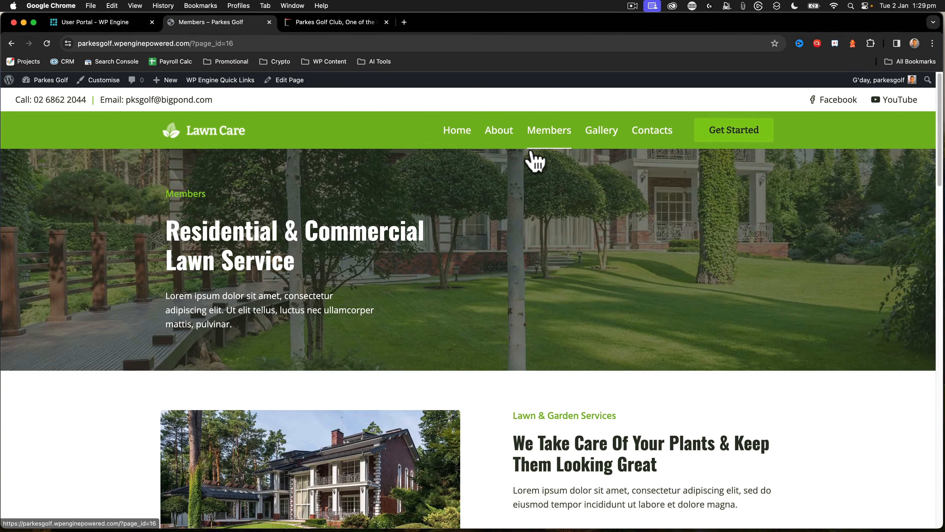
scroll(517, 186, "down", 20)
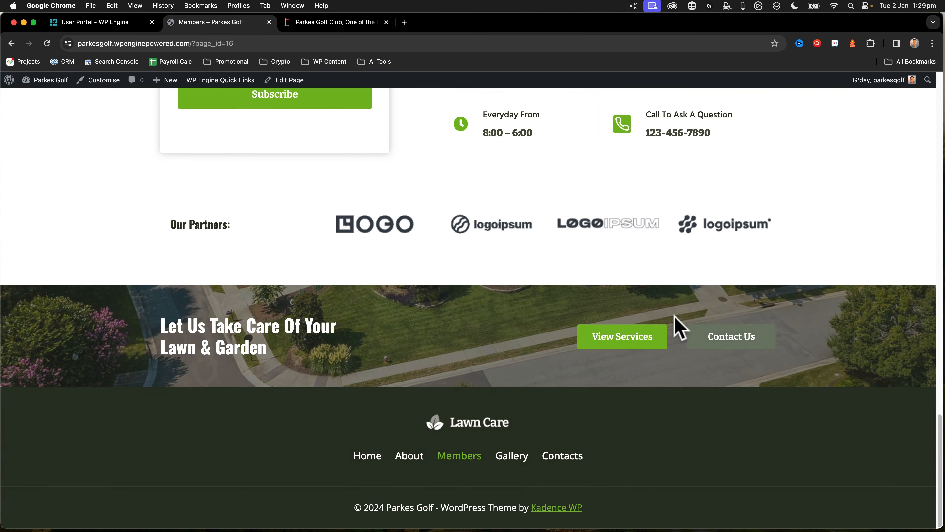
scroll(633, 242, "up", 20)
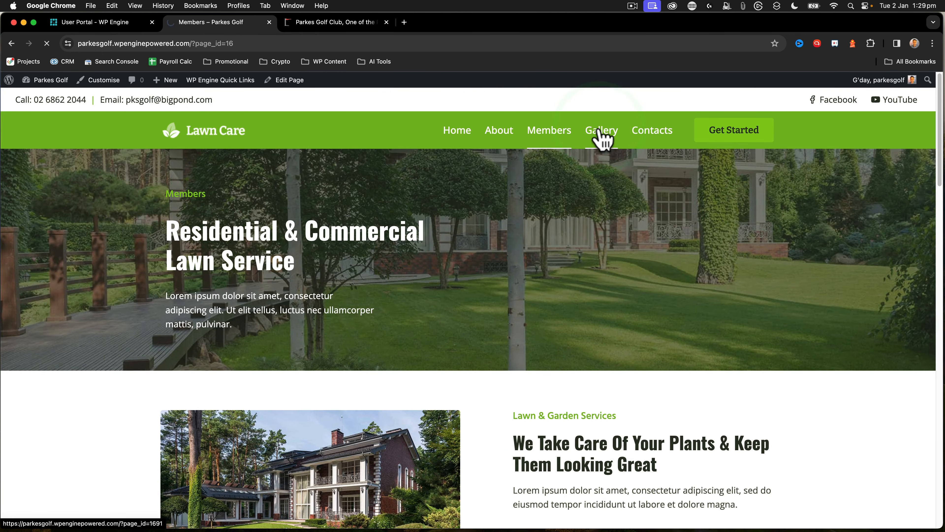
scroll(464, 228, "down", 20)
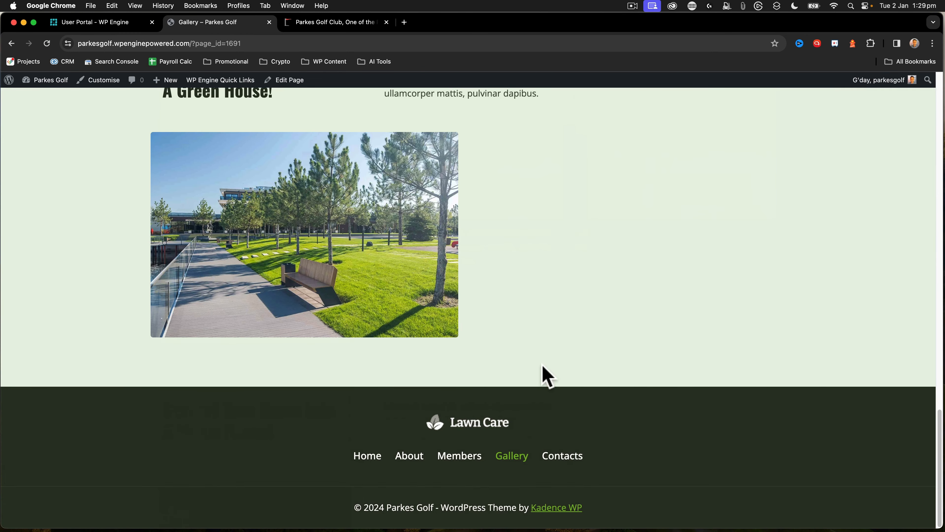
scroll(542, 376, "up", 20)
left_click(644, 141)
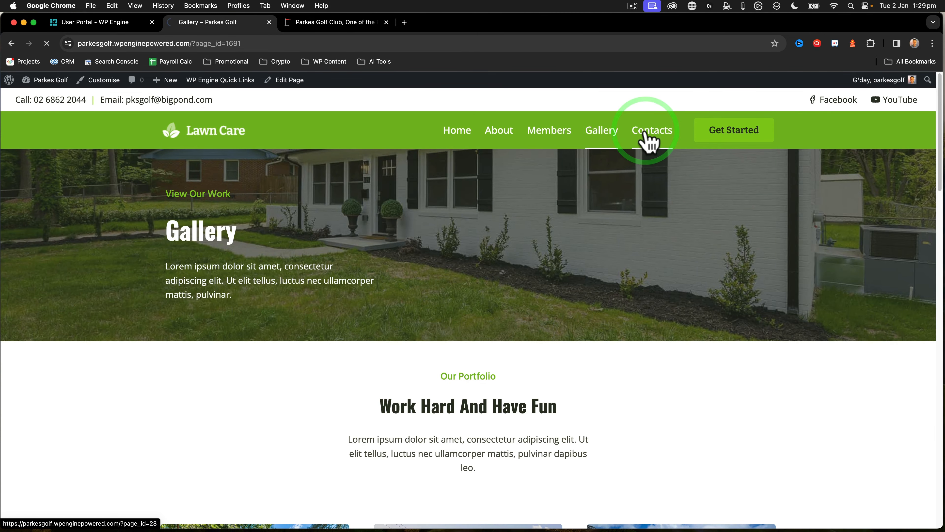
scroll(431, 246, "down", 20)
scroll(428, 234, "up", 20)
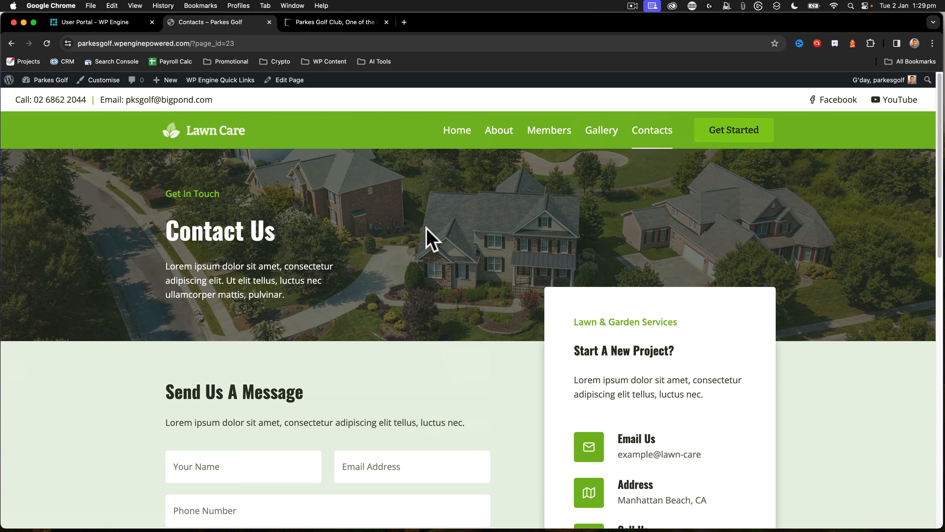
Review the Contacts page's form and contact details card, and open the page for editing
scroll(707, 275, "down", 8)
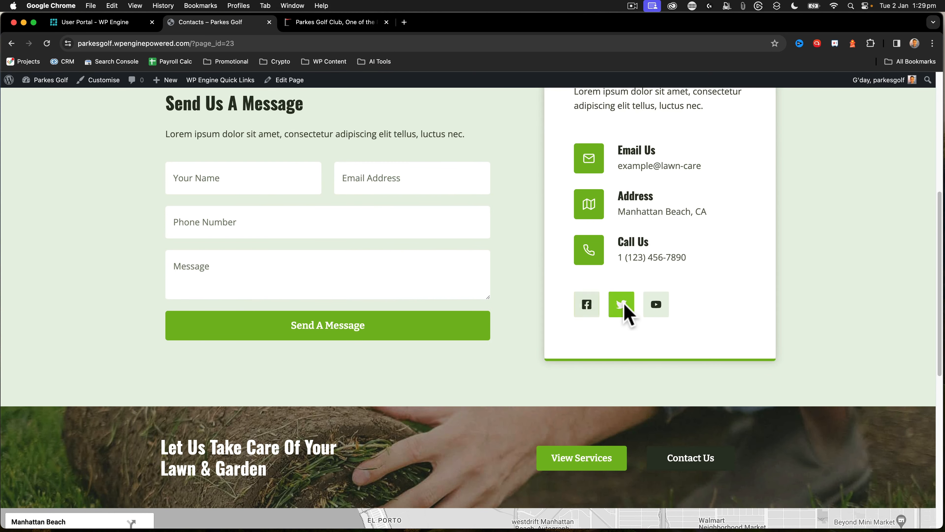
scroll(500, 292, "up", 8)
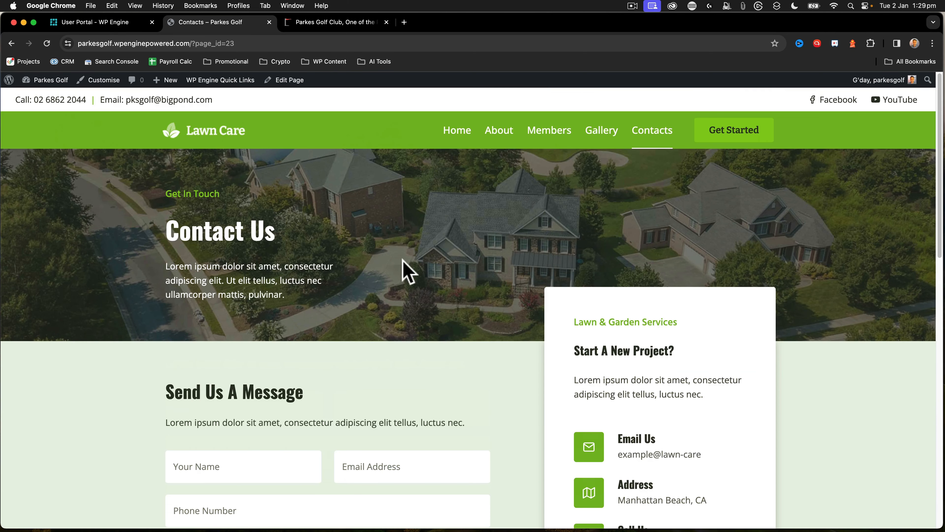
scroll(408, 270, "down", 1)
mouse_move(215, 94)
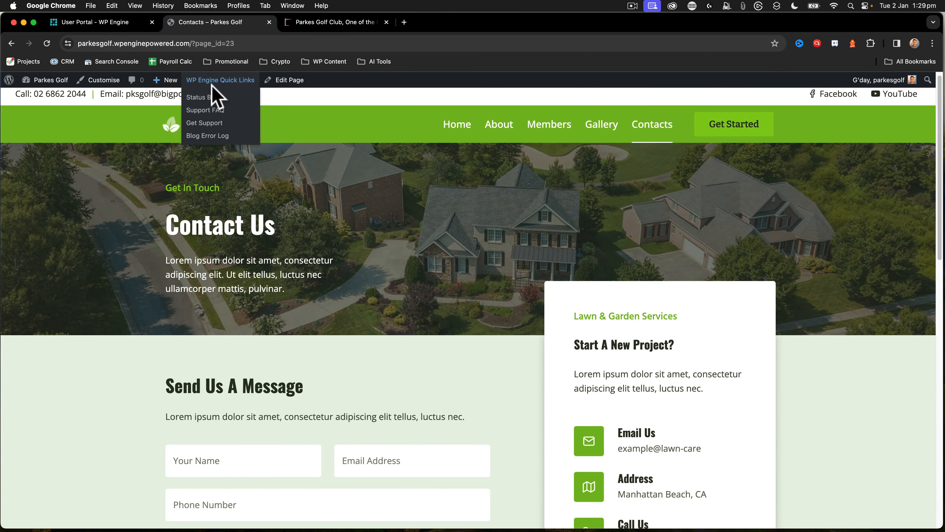
left_click(285, 83)
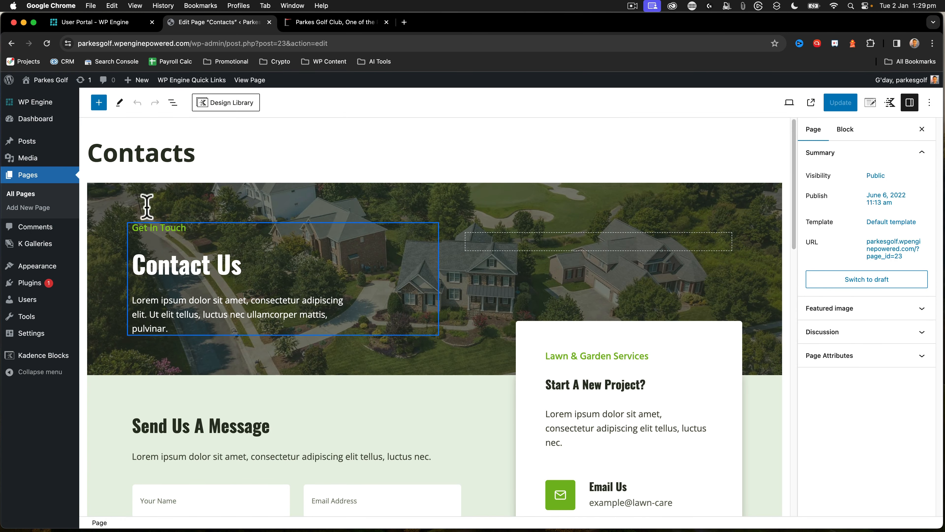
Replace the placeholder address in the contact card with the club's address copied from the existing site's footer, split over two lines
left_click(322, 23)
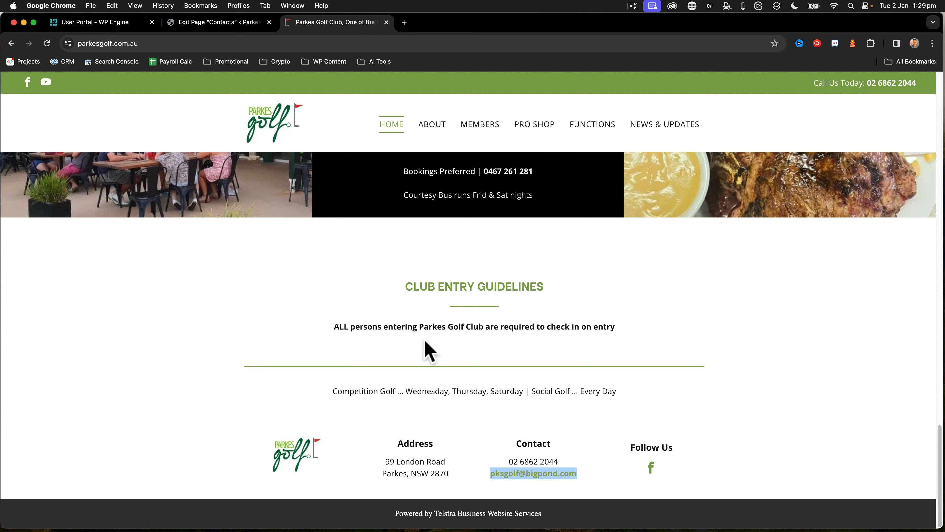
left_click_drag(452, 479, 375, 466)
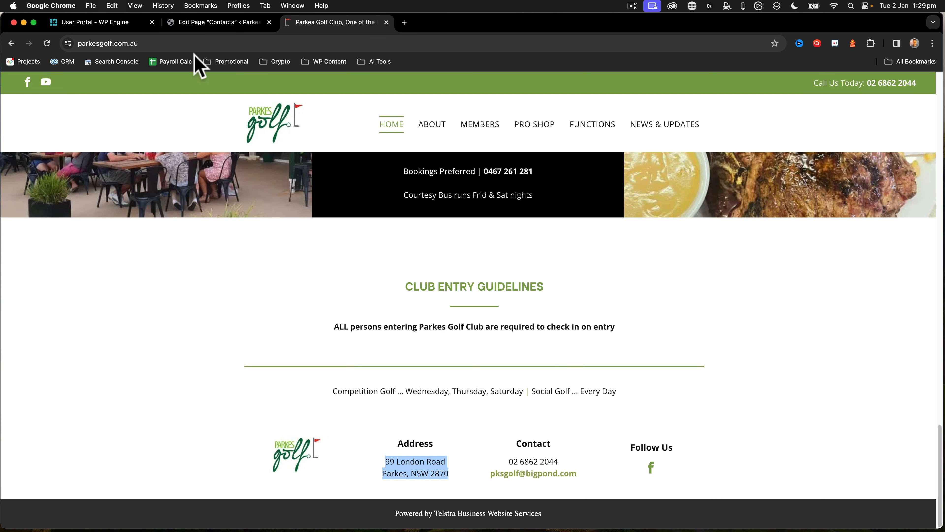
left_click(195, 22)
scroll(298, 375, "down", 6)
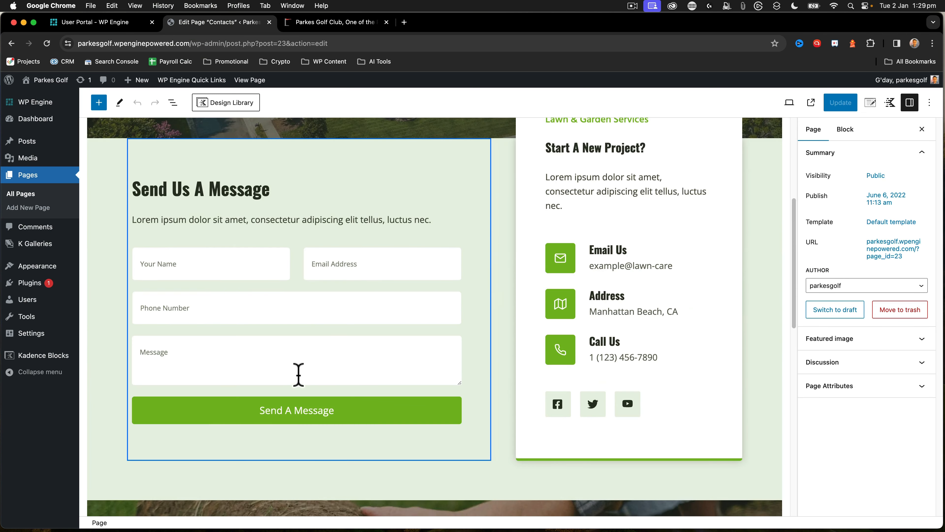
scroll(517, 390, "up", 3)
left_click(633, 388)
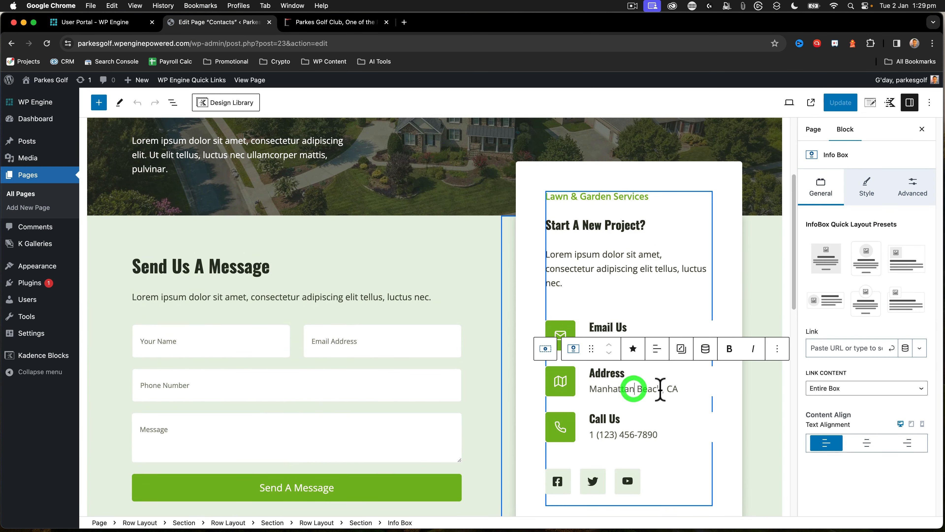
left_click_drag(678, 389, 590, 389)
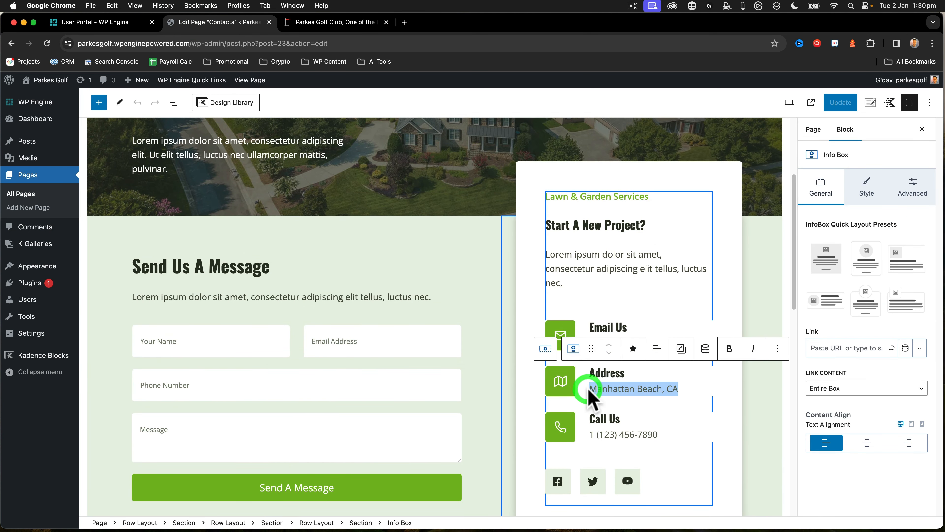
type("99 London RoadParkes, NSW 2870")
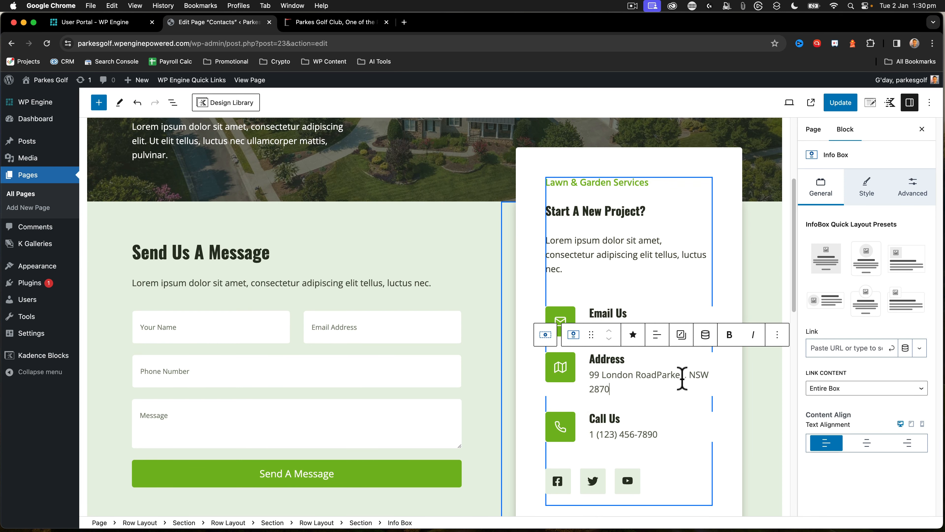
left_click(656, 374)
key("Return")
Change the contact card's "Start A New Project?" heading to "Book a tee time"
left_click(632, 277)
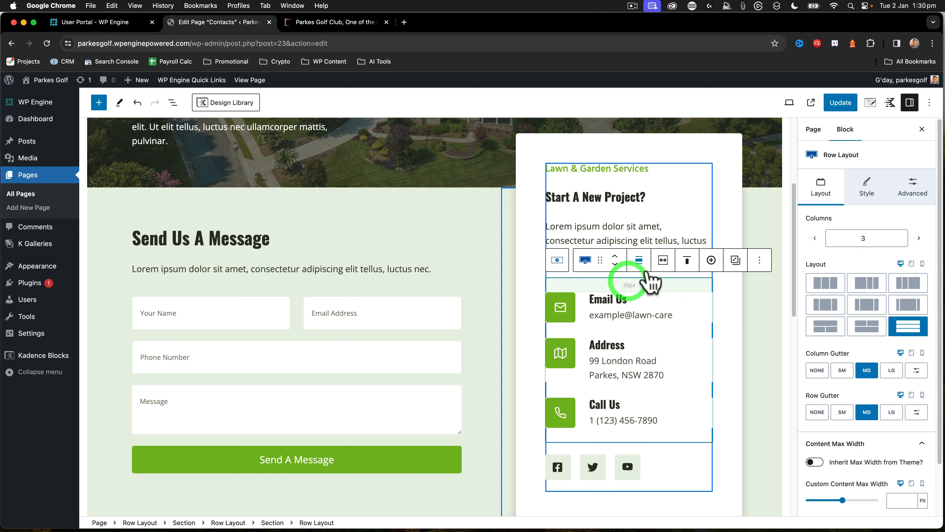
left_click(603, 213)
left_click_drag(646, 196, 544, 195)
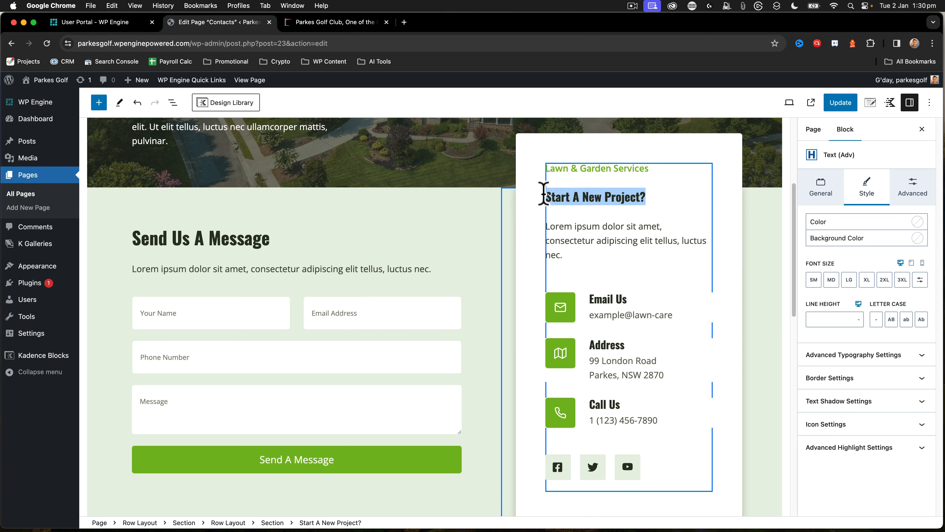
type("P")
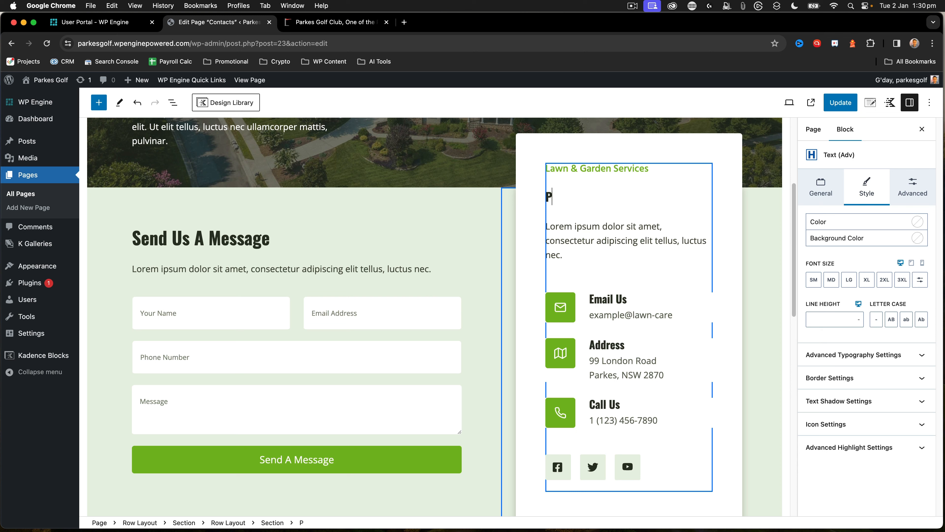
key("BackSpace")
type("Book A Tee Time")
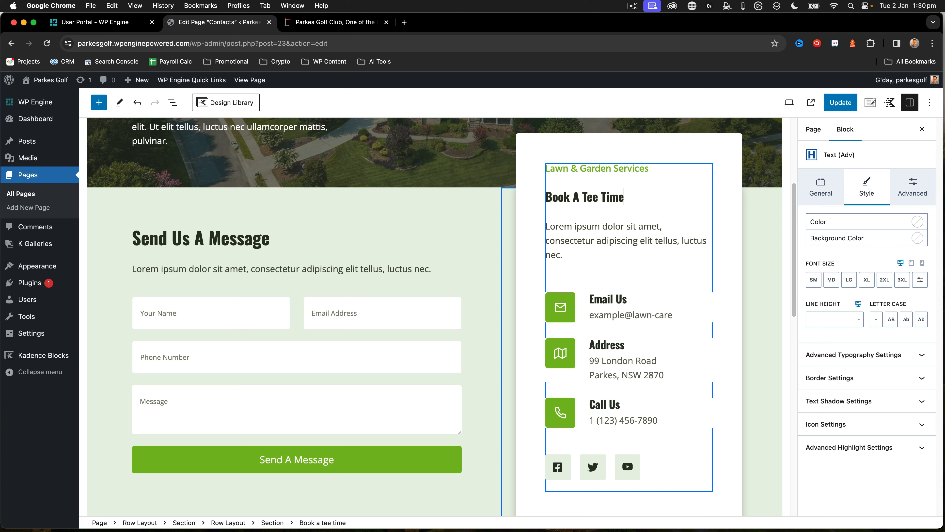
Replace the placeholder paragraph under the contact card's heading with "Contact our team at Parkes Golf."
left_click_drag(569, 254, 546, 228)
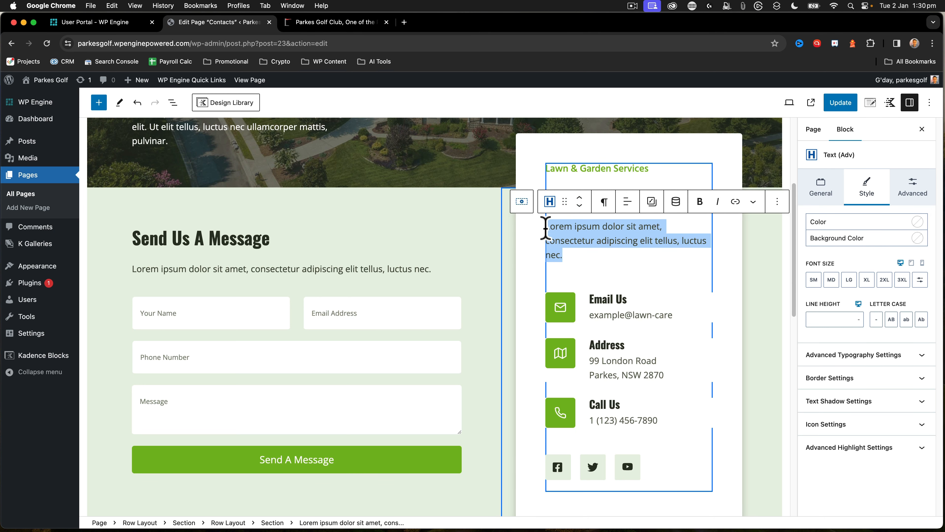
type("Contact our team at Parkes")
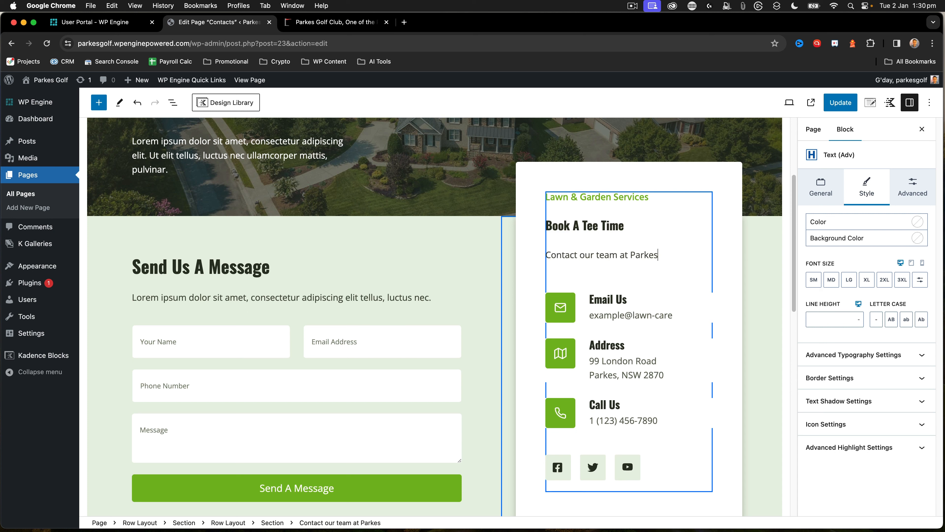
type("Golf.")
Change the green "Lawn & Garden Services" label above the card's heading to "Parkes Golf"
left_click(631, 198)
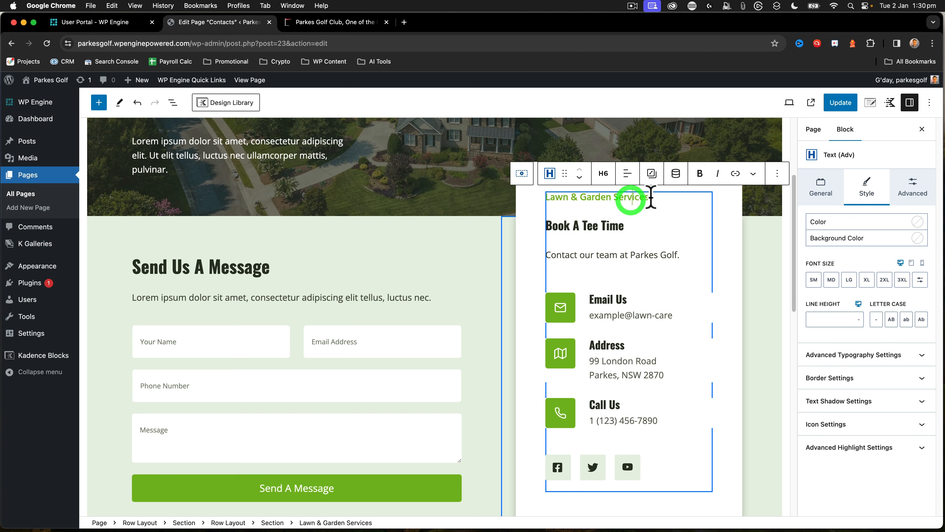
left_click_drag(650, 197, 549, 196)
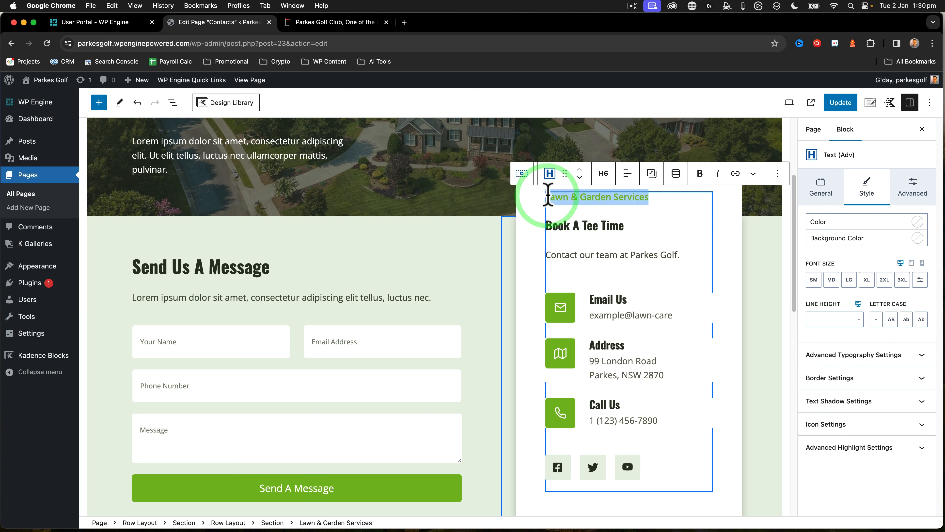
type("Parkes Gol")
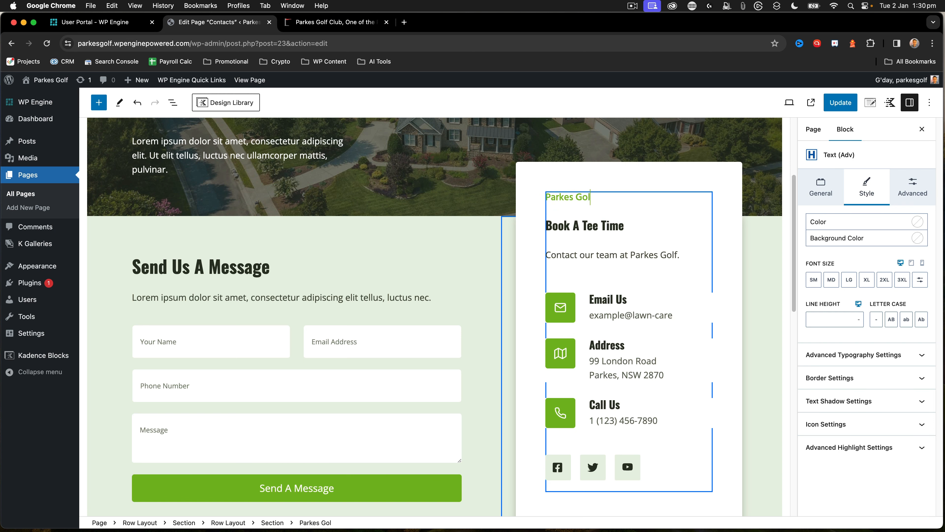
type("f")
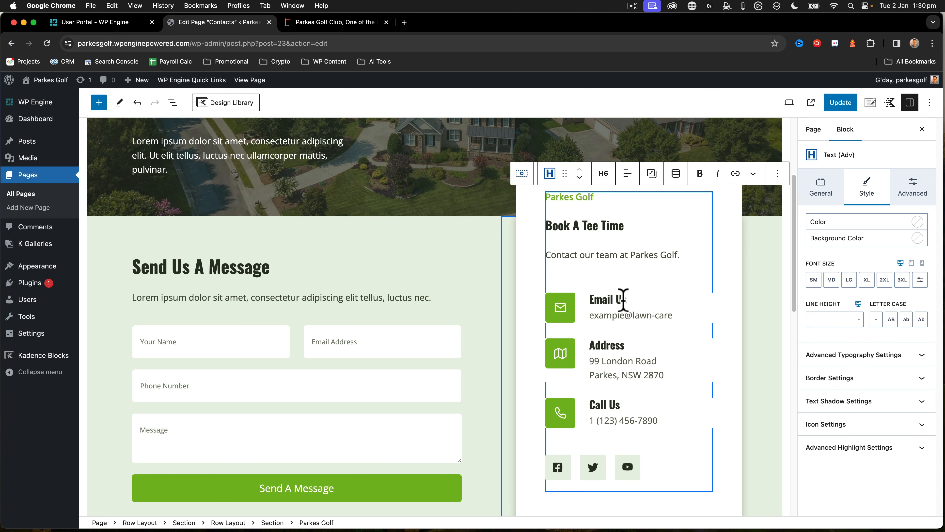
Replace the placeholder under Email Us with the club's e-mail address copied from the existing site's footer
left_click(312, 23)
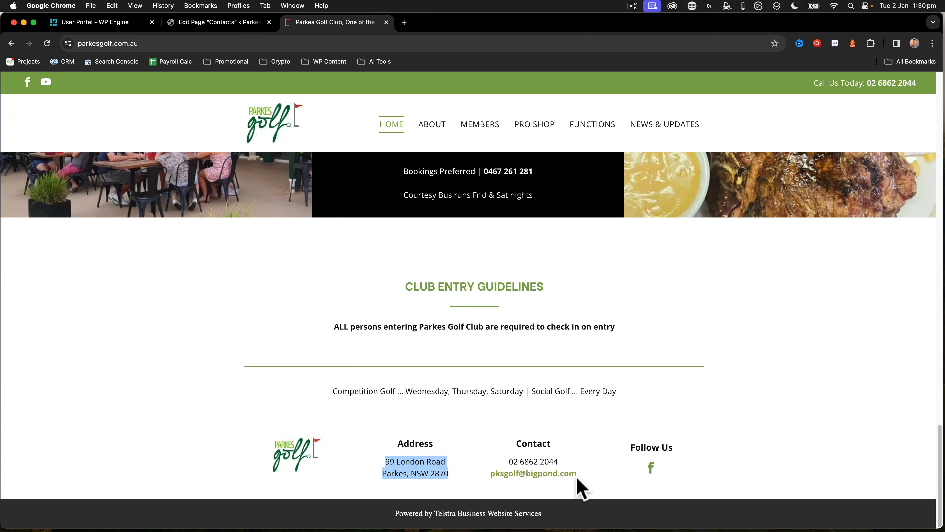
left_click_drag(578, 474, 507, 473)
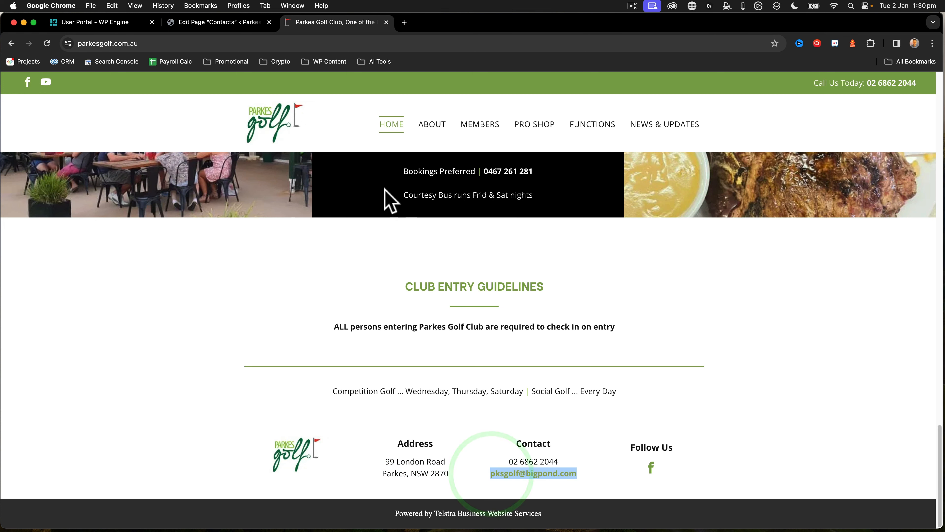
left_click(235, 23)
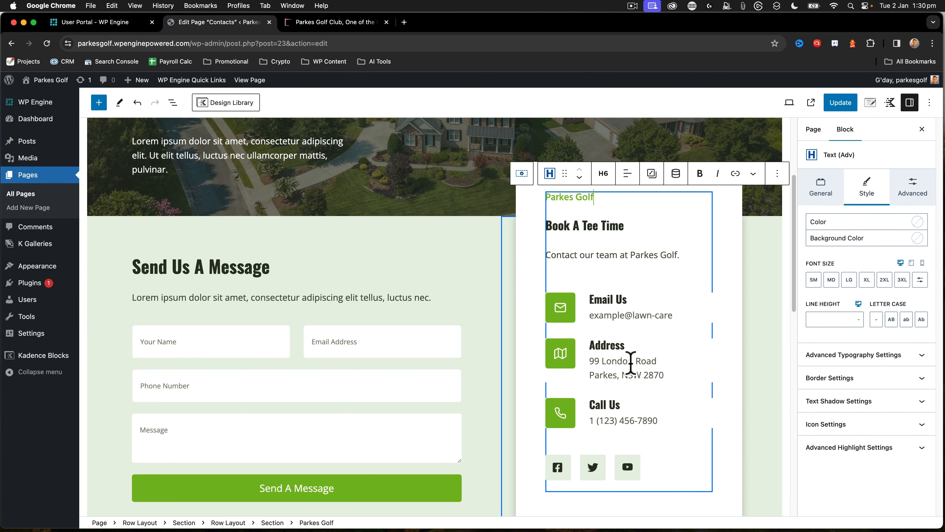
left_click(647, 318)
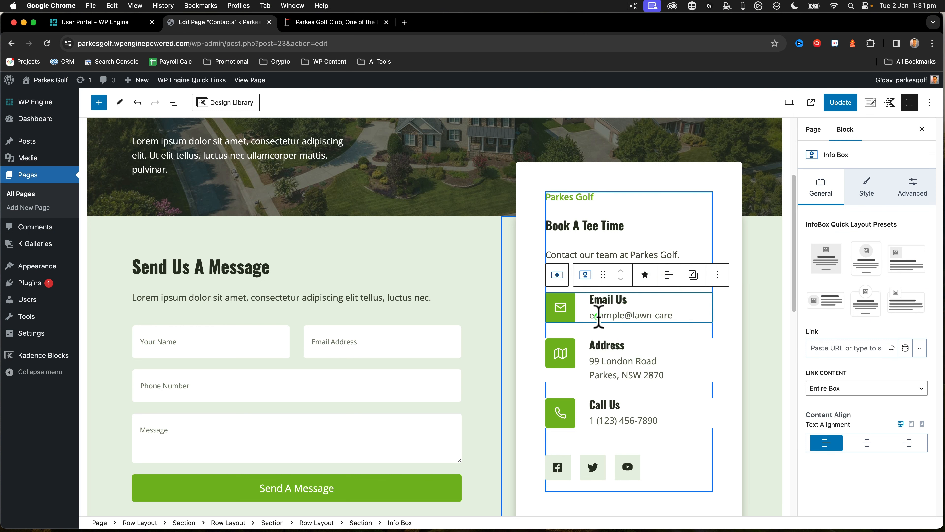
left_click(592, 319)
left_click_drag(592, 319, 673, 316)
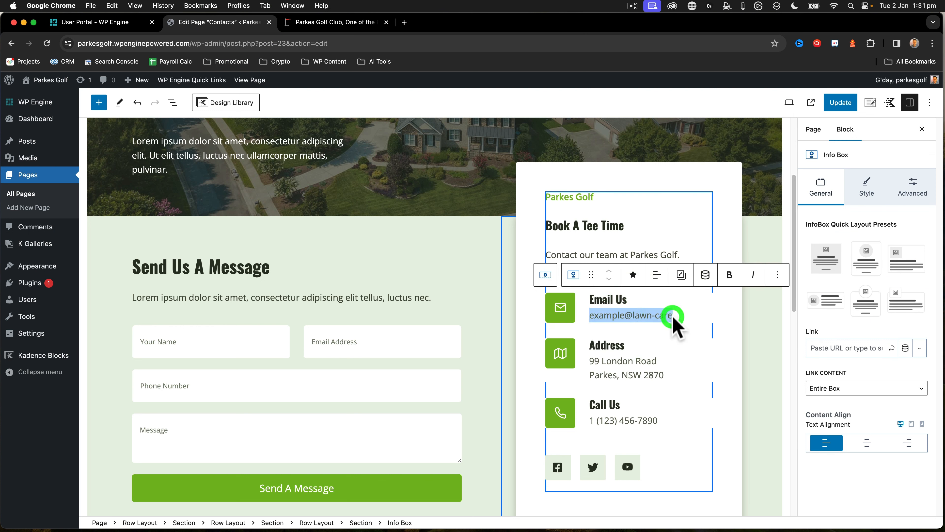
key("super+v")
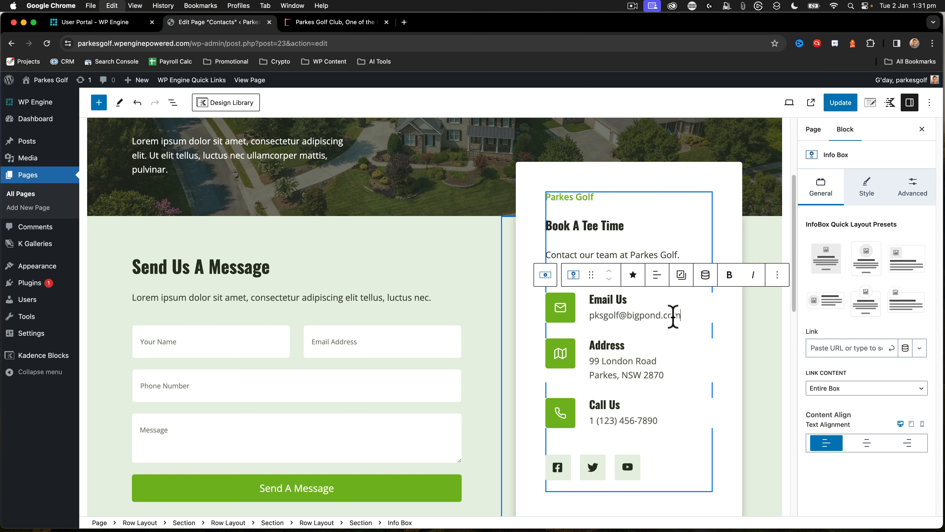
left_click(638, 314)
Replace the placeholder number under Call Us with the club's phone number copied from the existing site's header
left_click(639, 416)
left_click(307, 20)
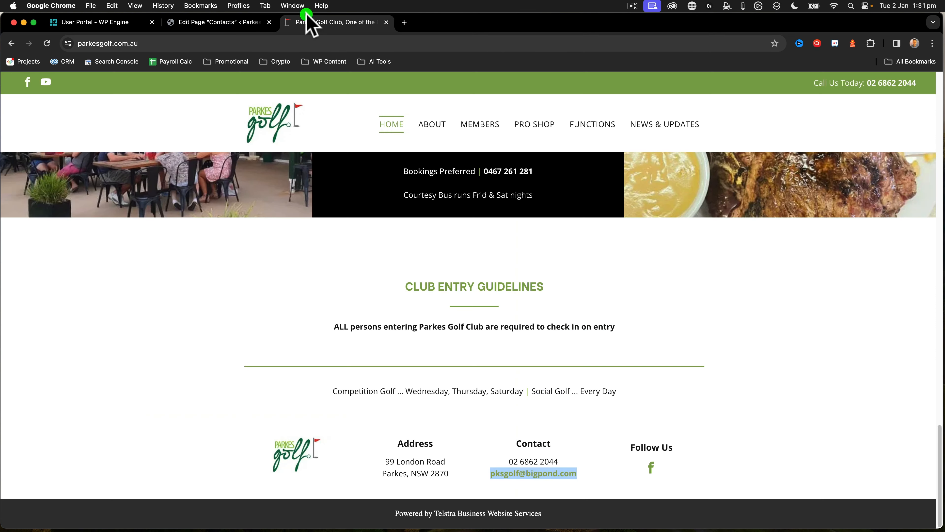
left_click_drag(917, 82, 840, 94)
key("super+c")
left_click(231, 23)
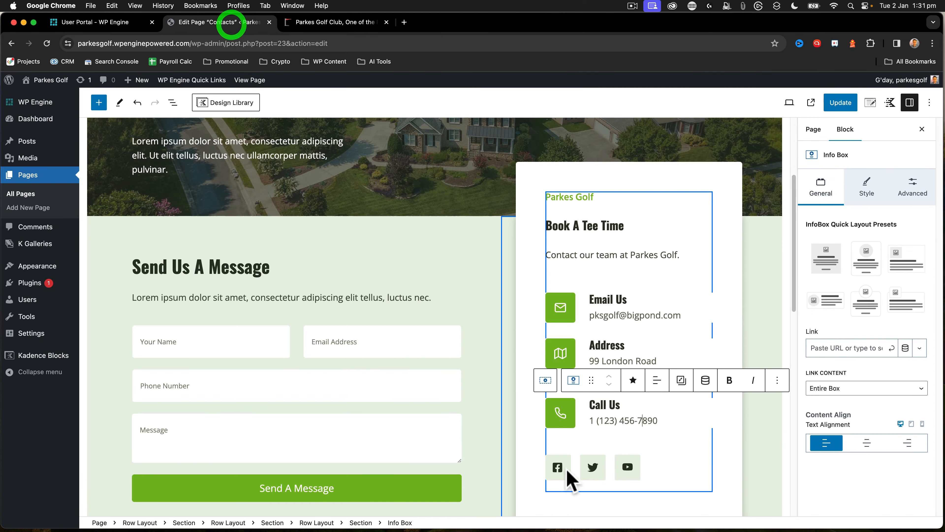
left_click(642, 420)
left_click(603, 426)
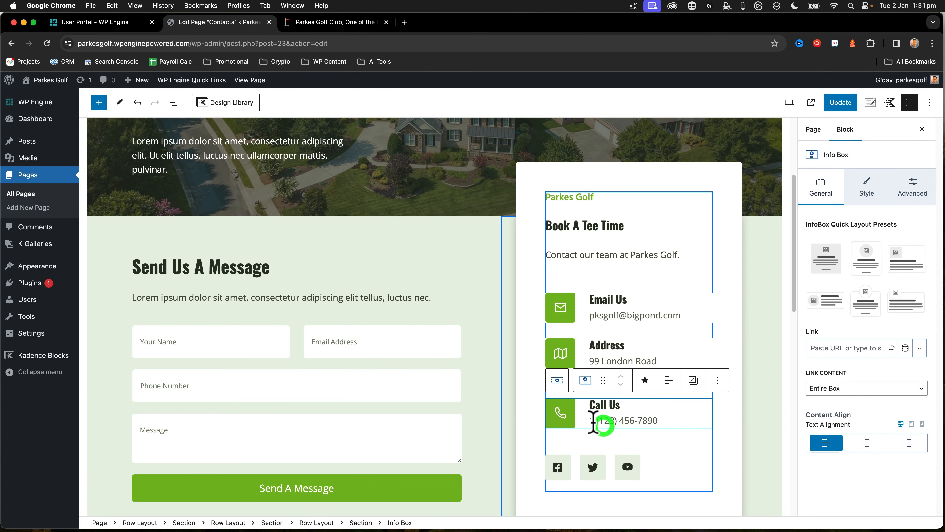
left_click_drag(592, 421, 656, 422)
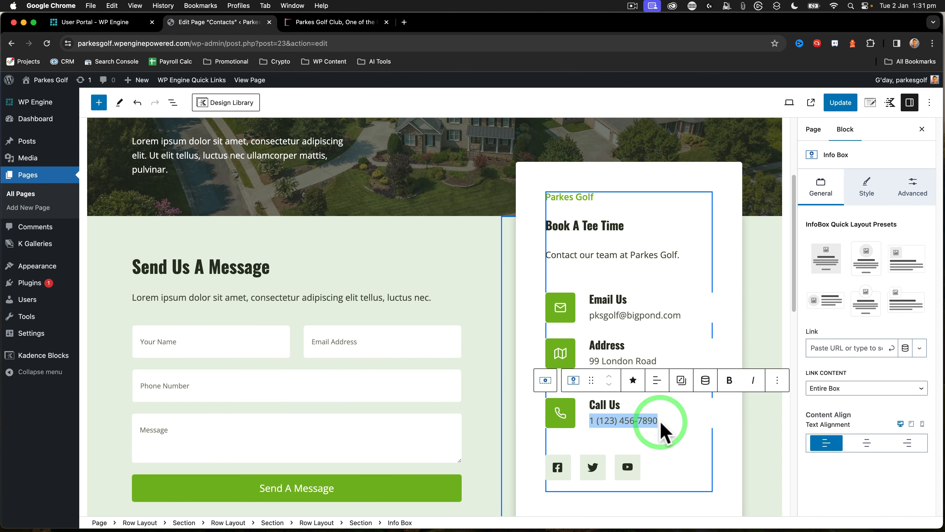
key("super+v")
left_click(654, 449)
Delete the Twitter icon from the social icons in the contact card
left_click(594, 467)
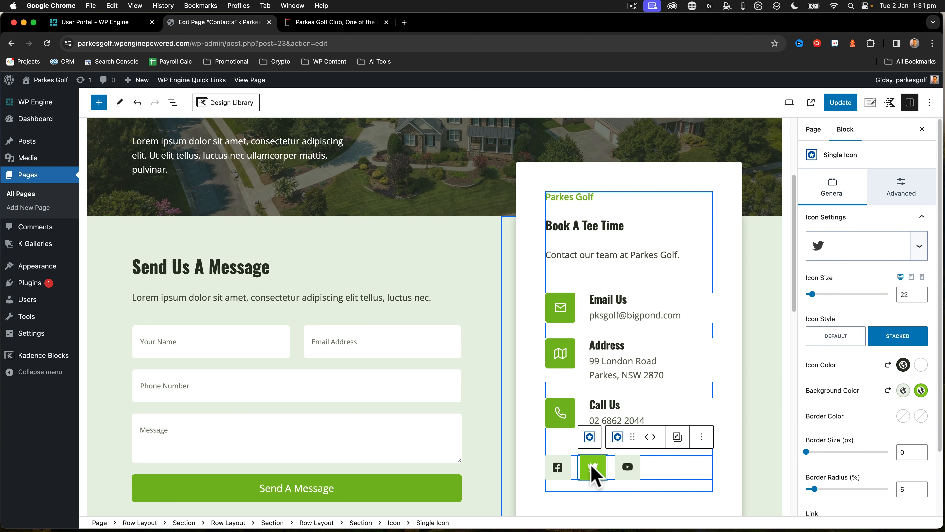
left_click(702, 436)
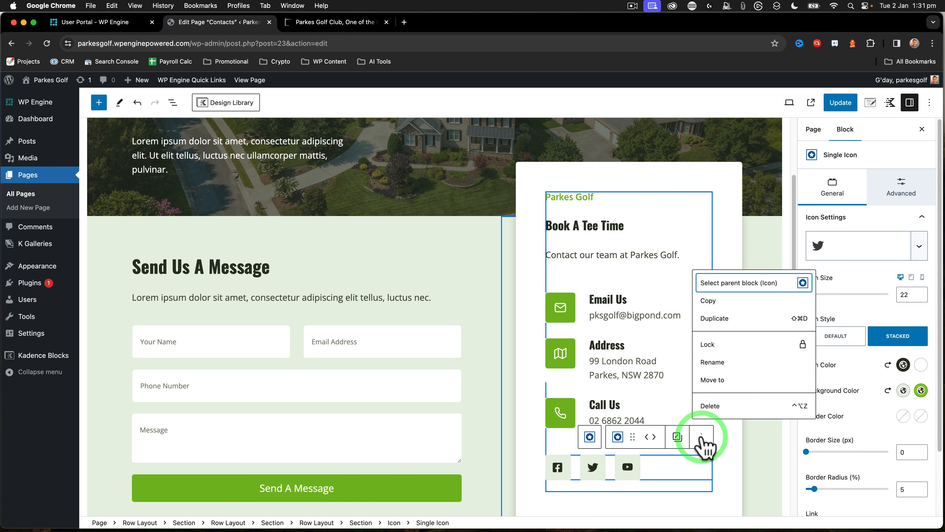
left_click(714, 404)
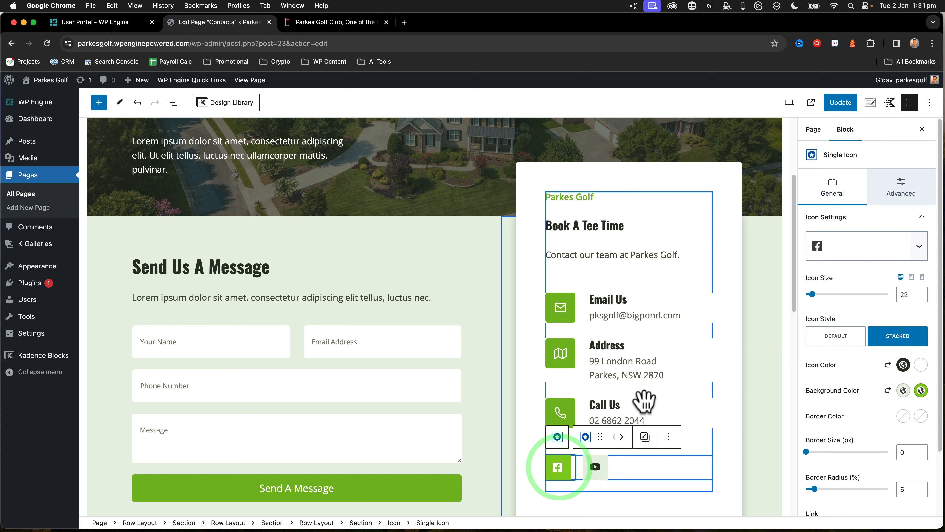
Examine the link settings of the Facebook icon in the contact card, including its dynamic link option
left_click(903, 187)
left_click(837, 184)
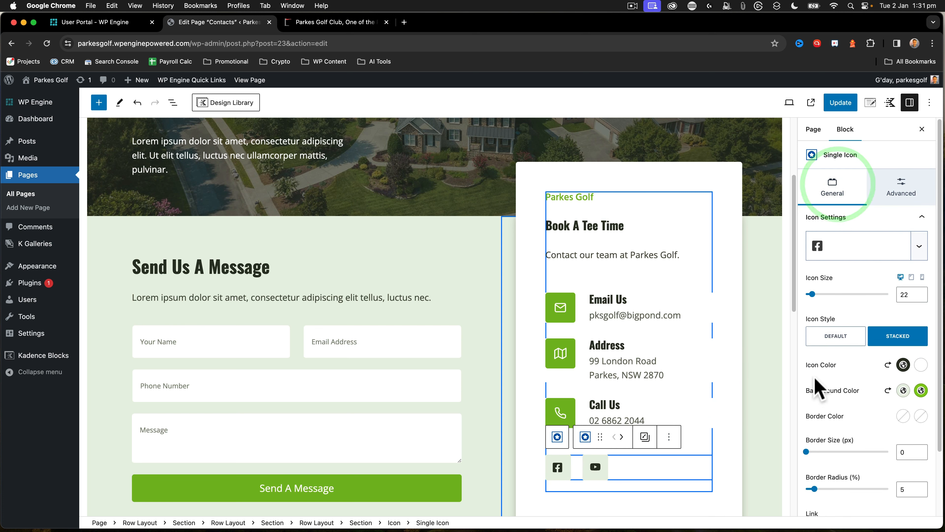
scroll(826, 398, "down", 2)
left_click(824, 455)
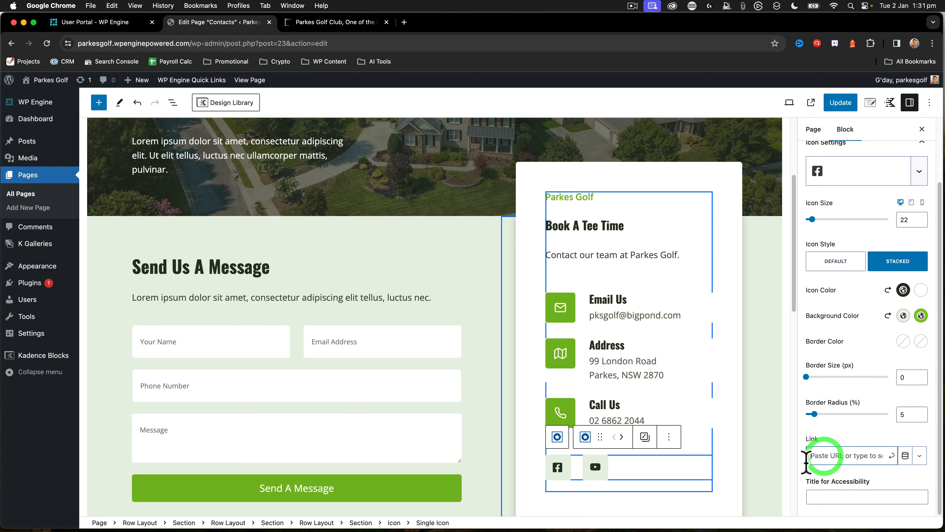
left_click(906, 456)
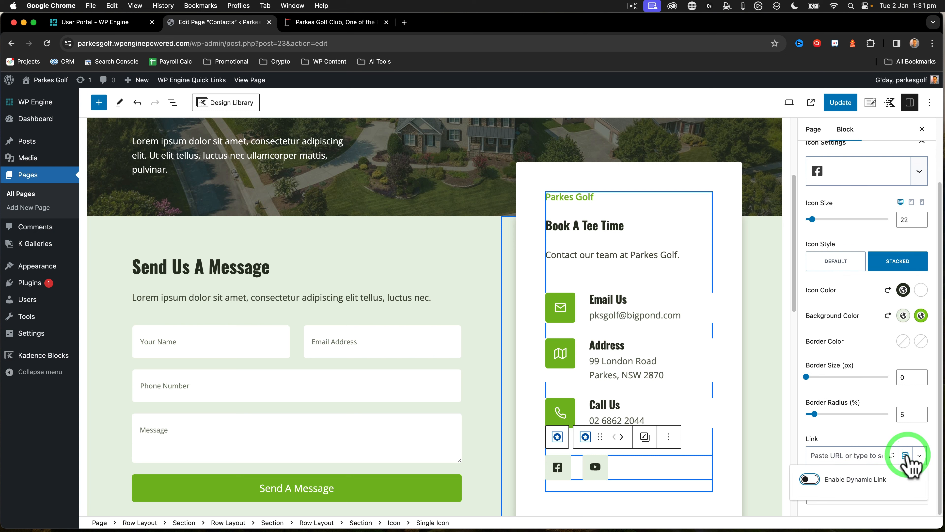
left_click(906, 455)
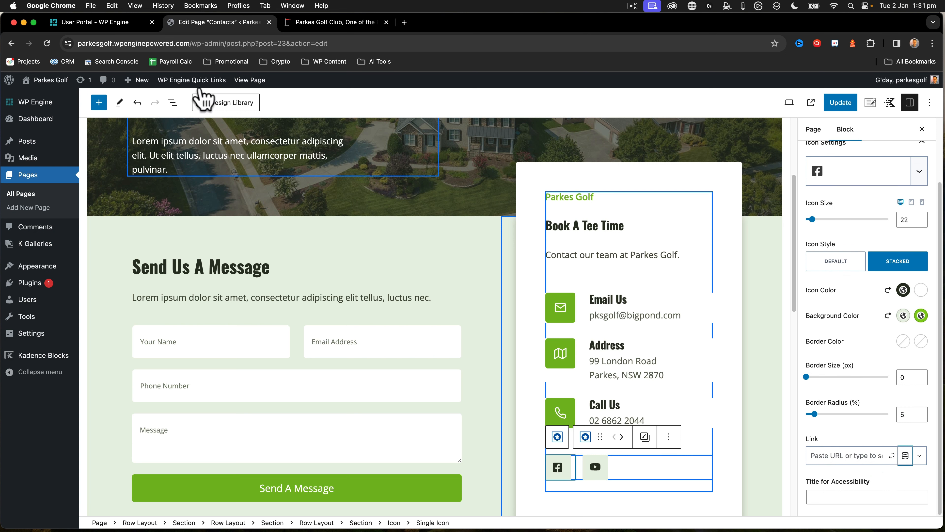
left_click(335, 23)
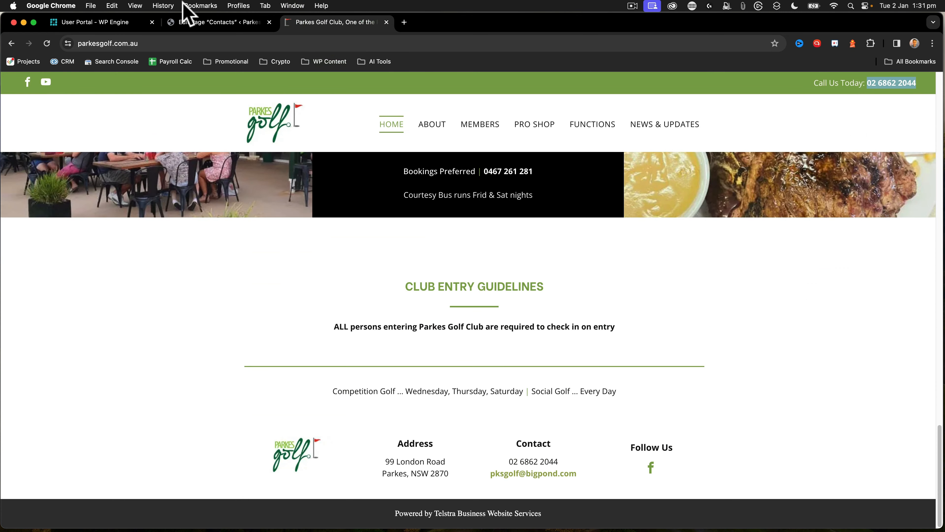
left_click(211, 22)
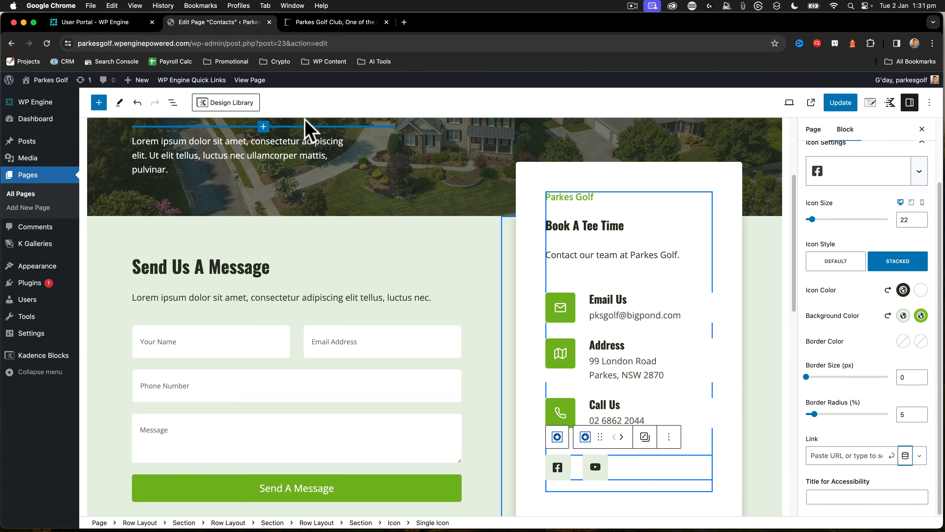
scroll(558, 417, "down", 5)
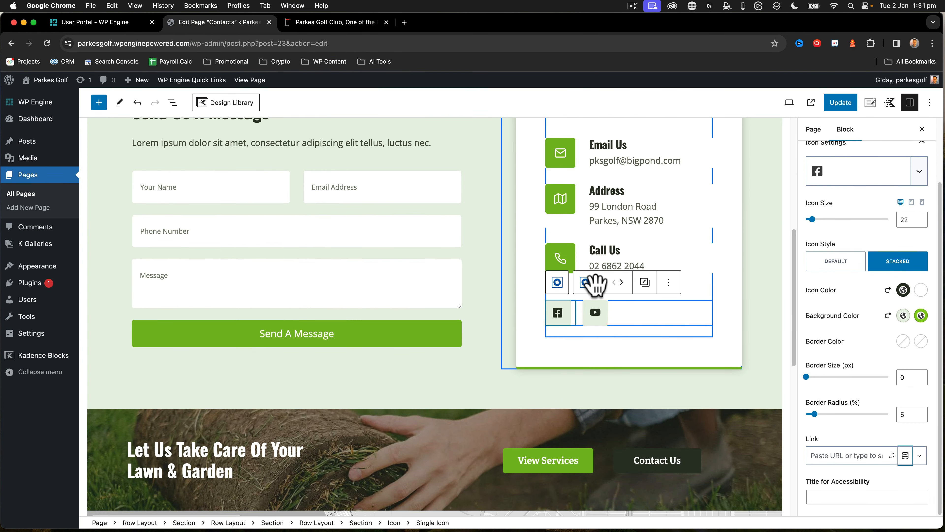
scroll(603, 267, "up", 1)
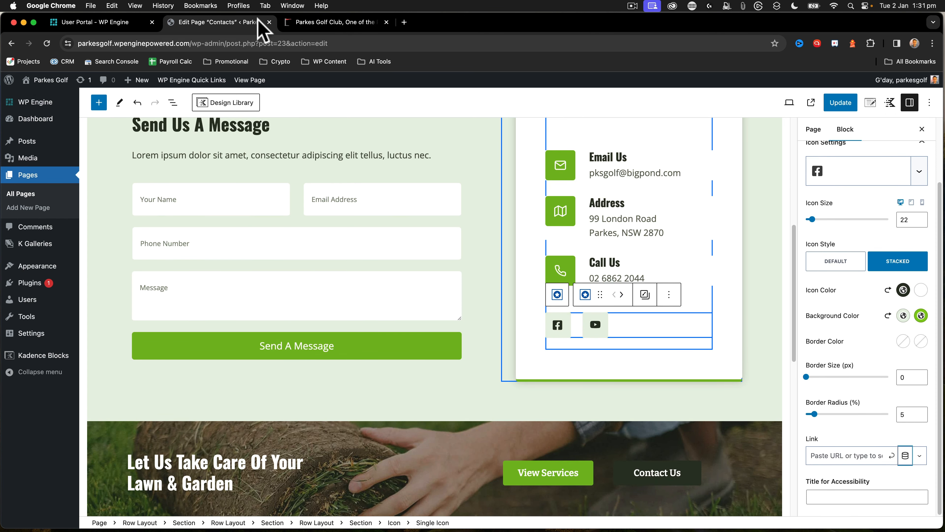
Link the contact card's Facebook icon to the club's Facebook page, using the address copied from the existing site's header
left_click(327, 23)
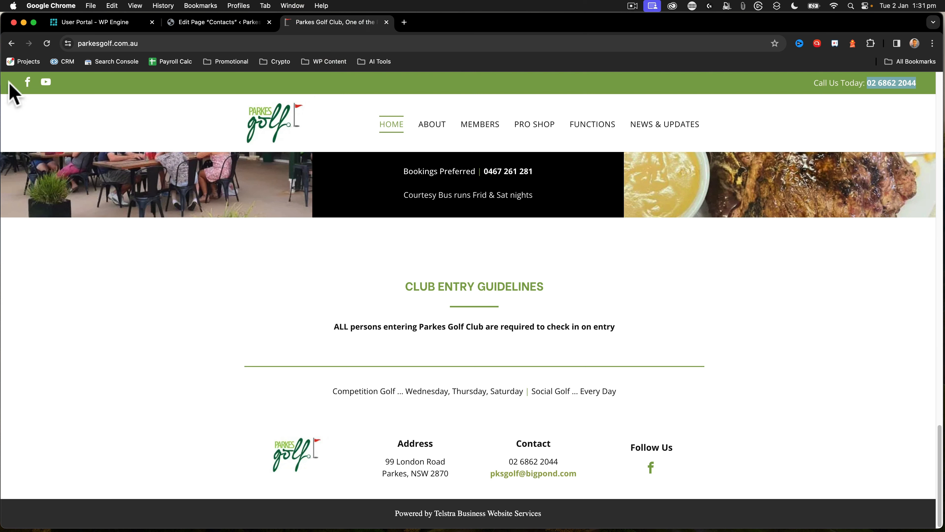
right_click(30, 81)
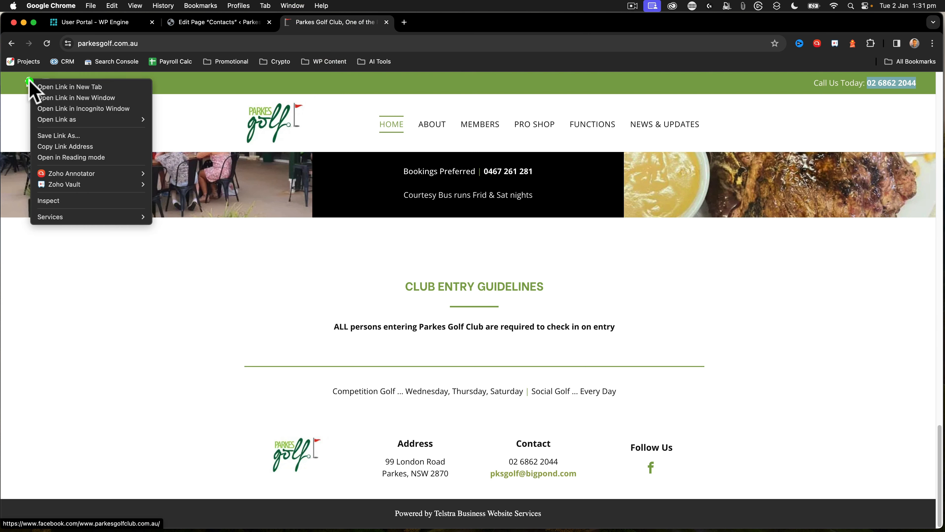
left_click(62, 146)
left_click(215, 23)
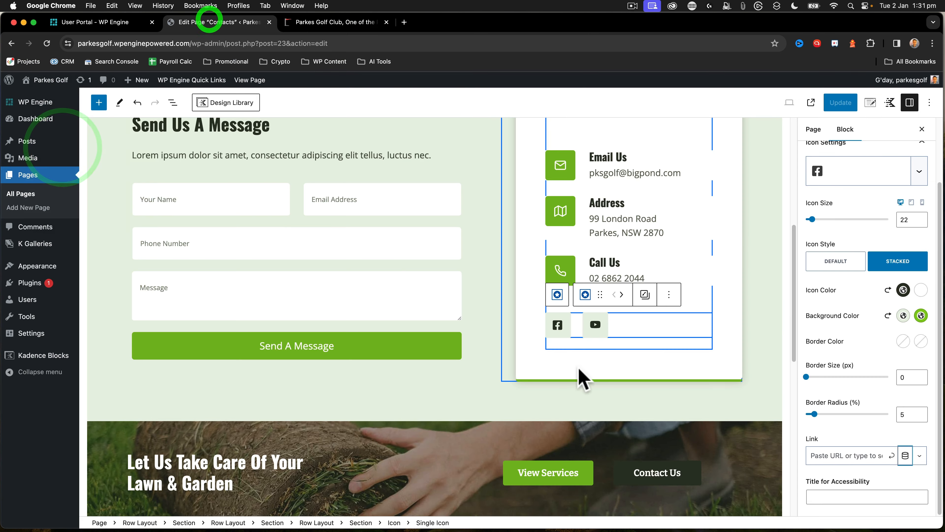
left_click(559, 324)
left_click(838, 454)
key("super+v")
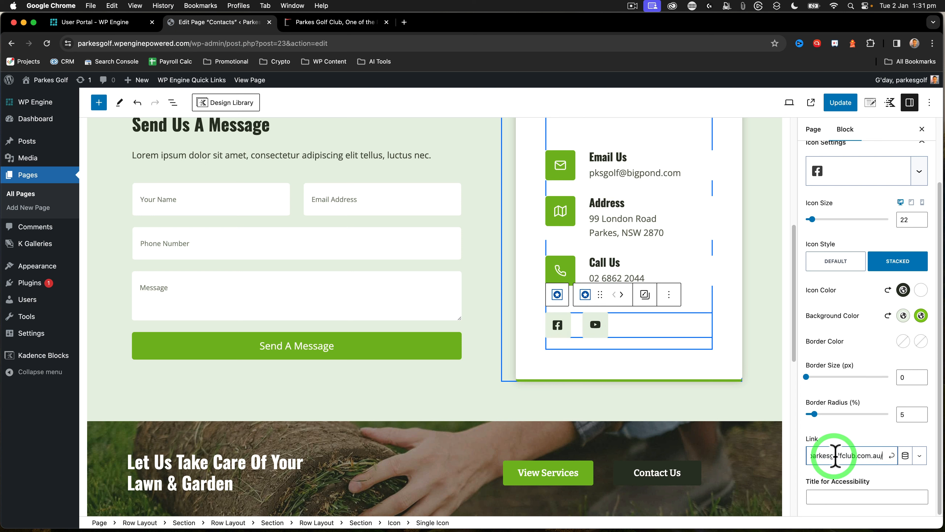
left_click(892, 455)
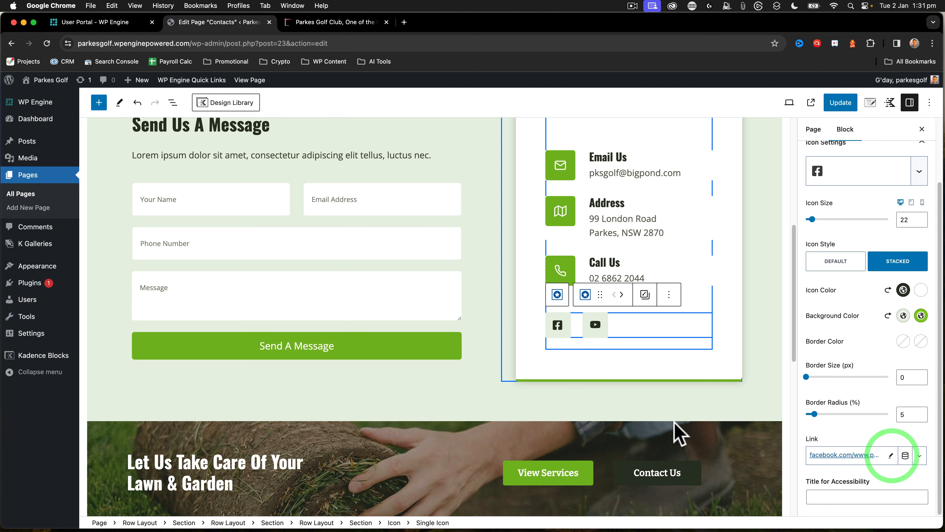
Link the contact card's YouTube icon to the club's YouTube channel address copied from the existing site's header, and update the page
left_click(327, 23)
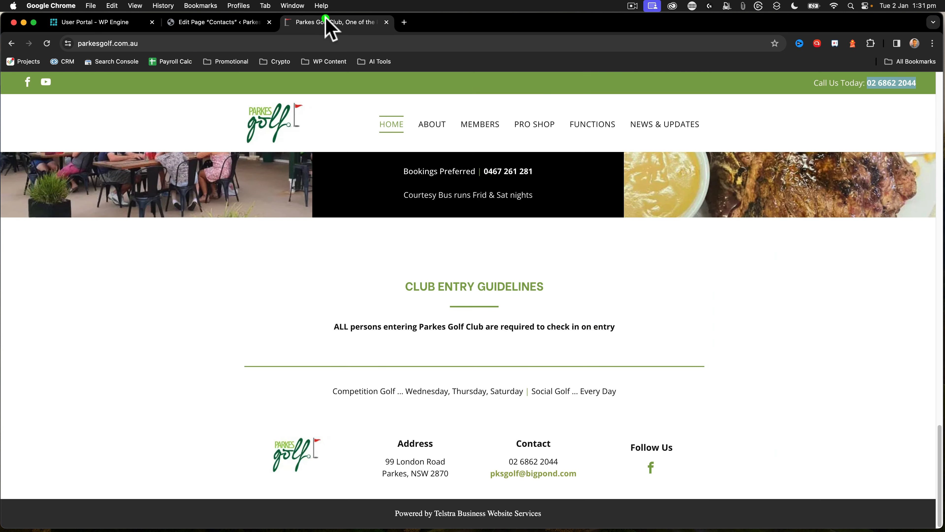
right_click(46, 84)
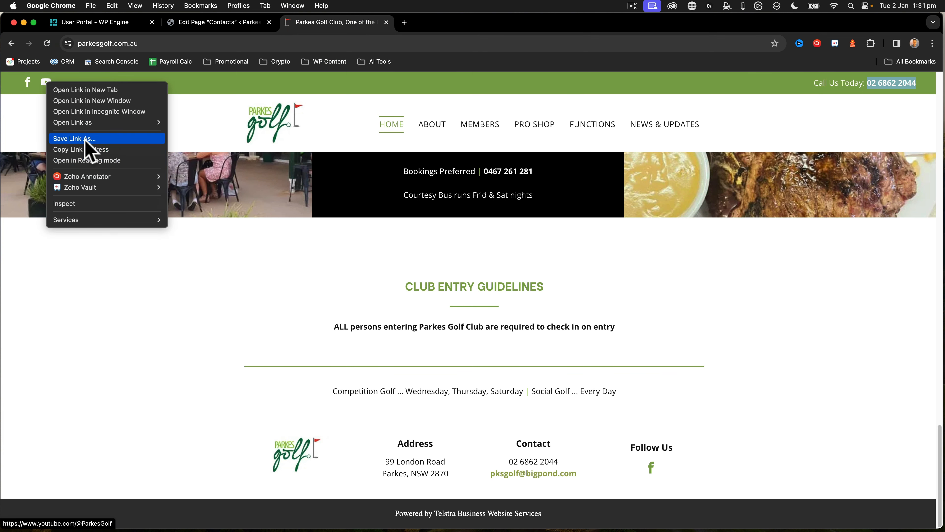
left_click(85, 149)
left_click(209, 22)
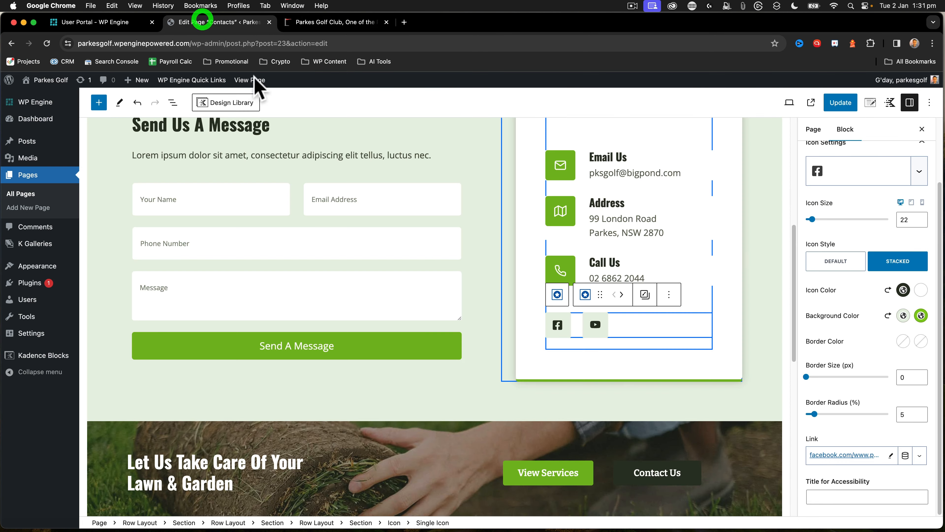
left_click(595, 324)
left_click(818, 456)
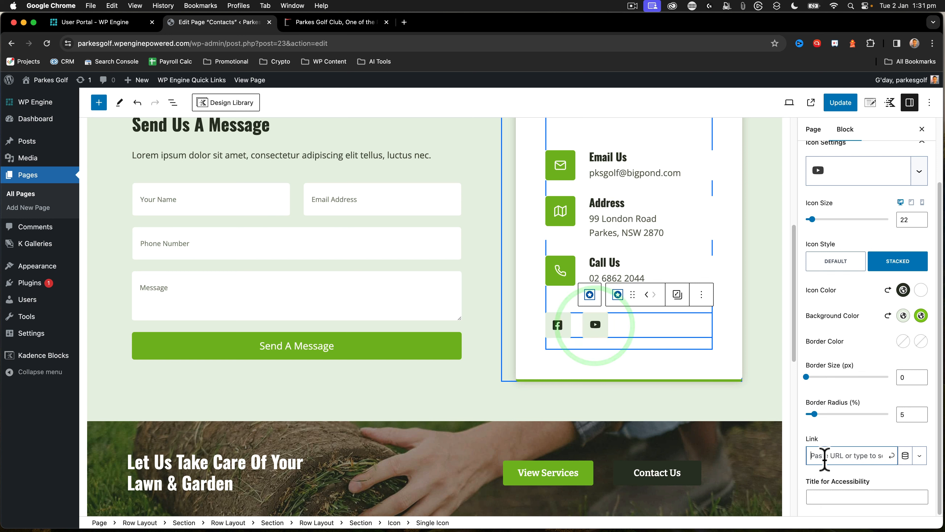
key("super+v")
left_click(892, 455)
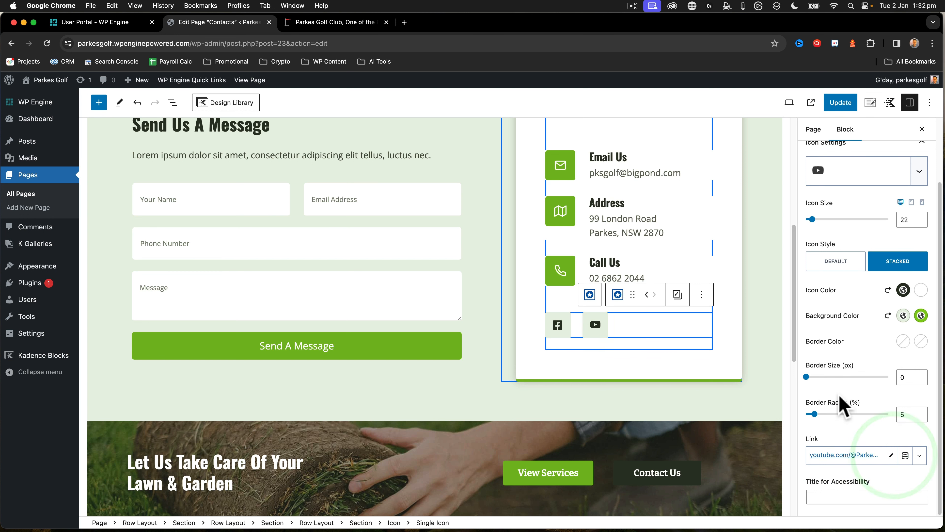
left_click(839, 101)
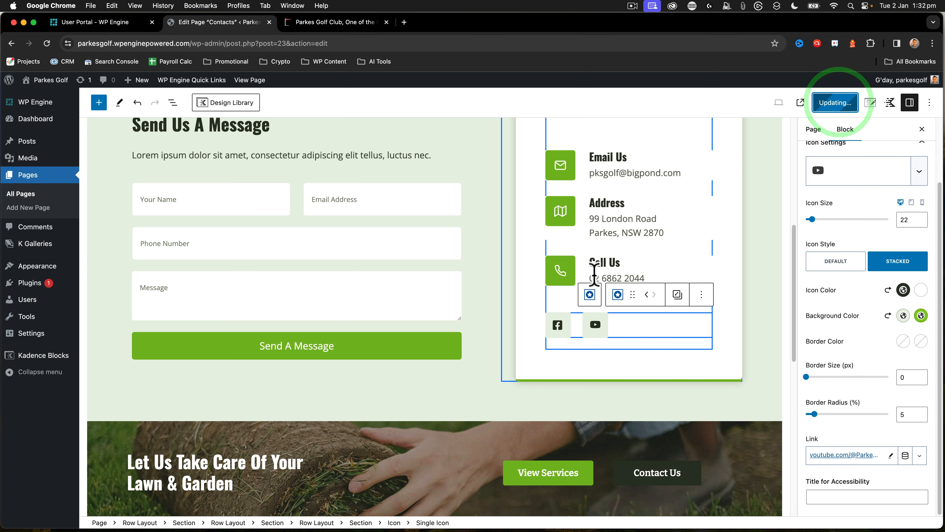
Replace the placeholder text under Contact Us with the line about Competition Golf and Social Golf days copied from above the existing site's footer
scroll(594, 275, "up", 3)
scroll(222, 344, "up", 5)
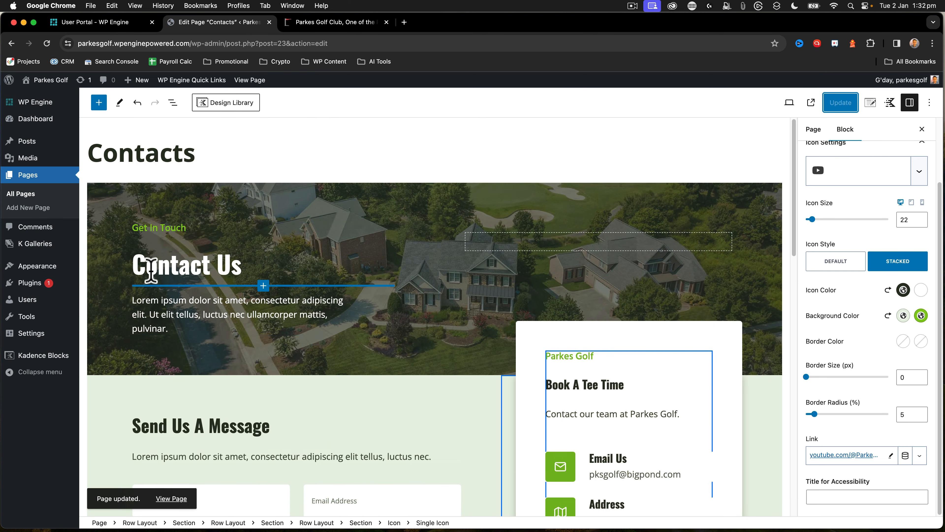
left_click_drag(169, 328, 138, 312)
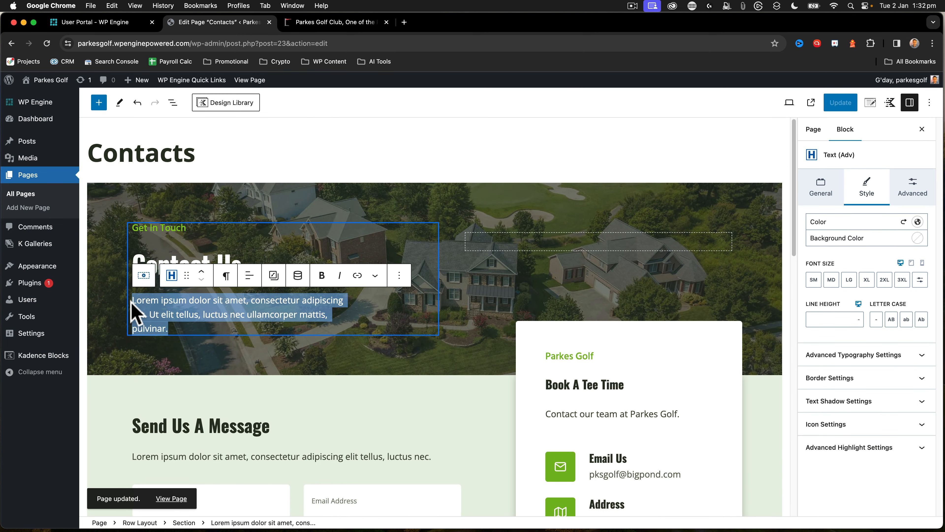
left_click(320, 22)
left_click_drag(338, 390, 607, 395)
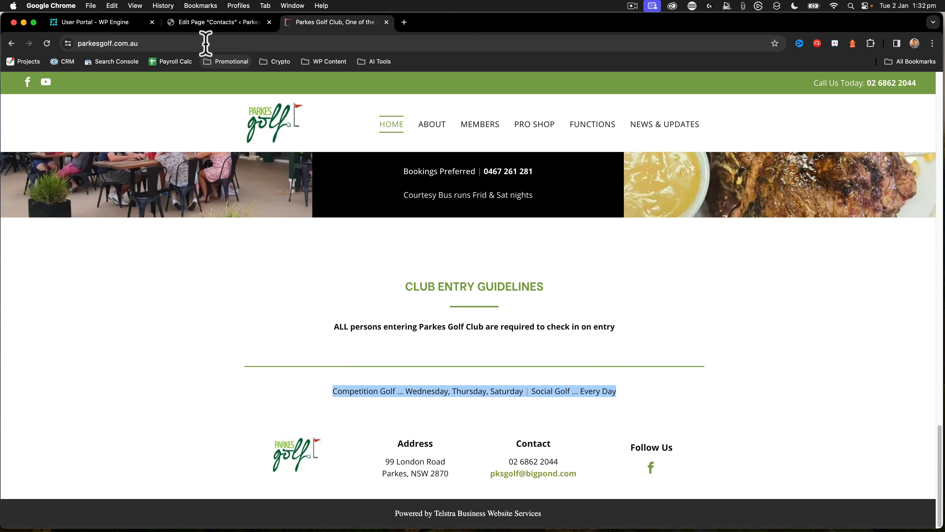
left_click(204, 22)
left_click(166, 299)
left_click_drag(168, 328, 131, 300)
key("super+v")
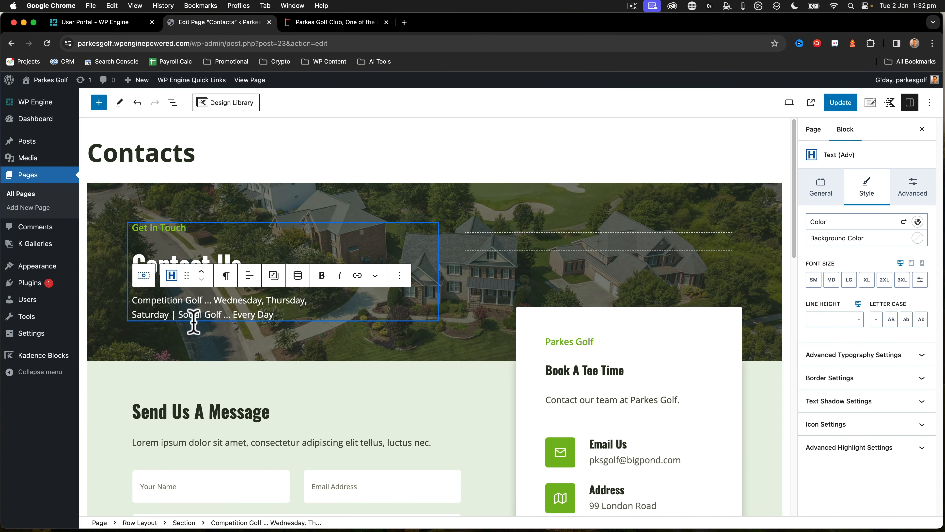
left_click(212, 377)
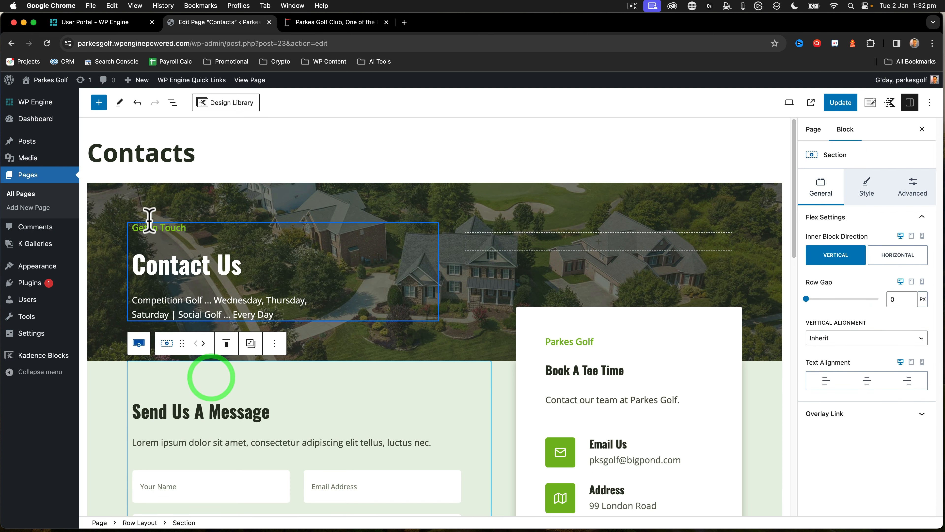
Change the placeholder under Send Us A Message to "Please use the form below to send us a message or give us a call direct."
left_click(156, 230)
scroll(209, 372, "down", 2)
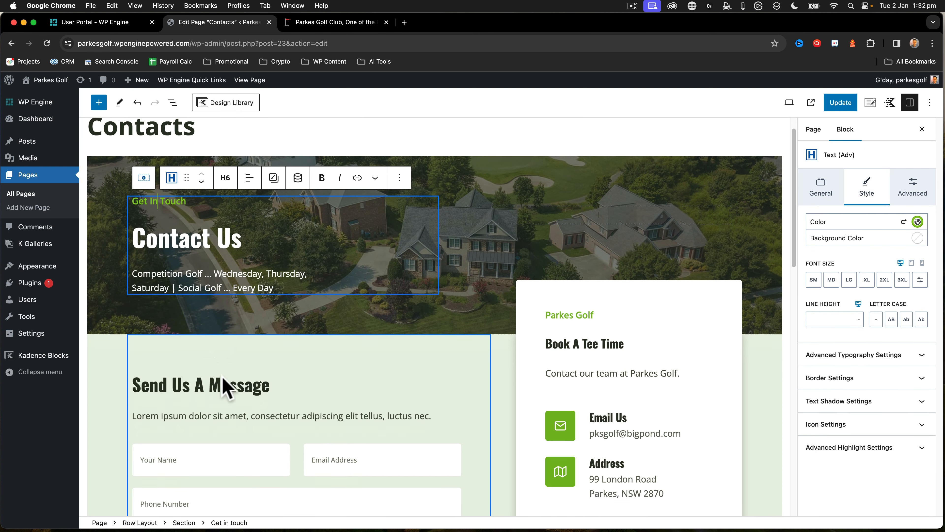
left_click(168, 350)
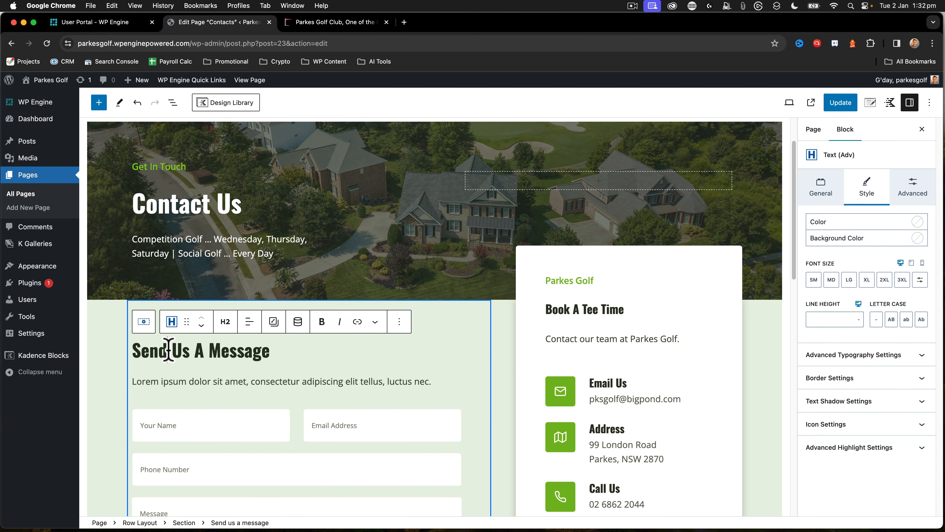
left_click(433, 381)
left_click_drag(134, 384, 423, 383)
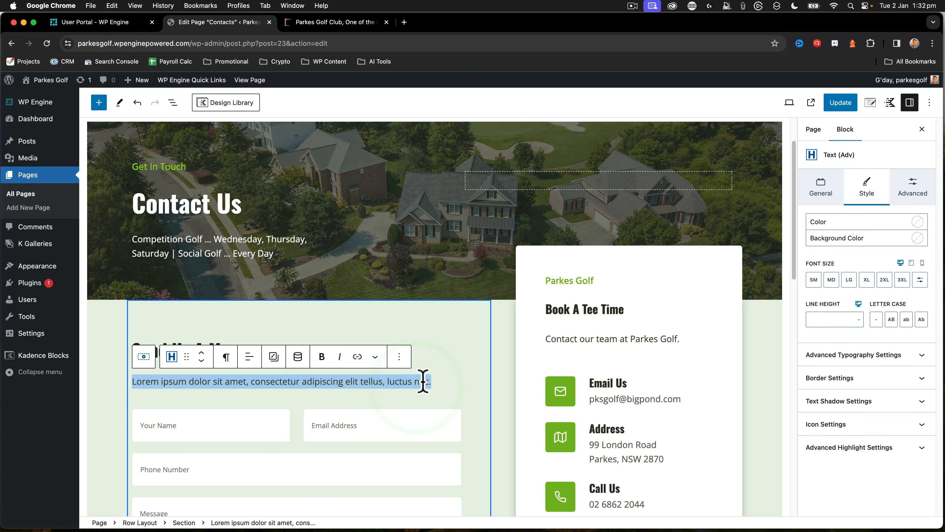
type("Please use the form below to send us a message or give us a call direct.")
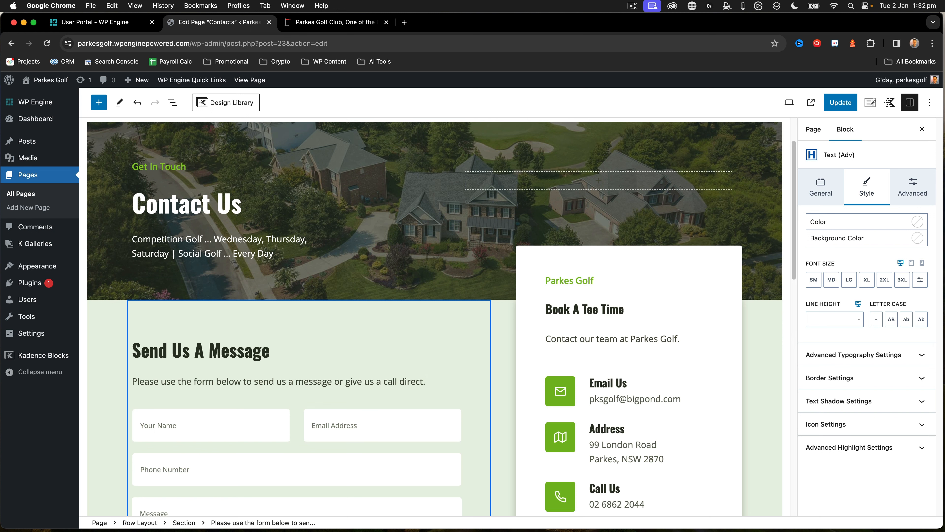
Change the "Let Us Take Care Of Your Lawn & Garden" banner heading to "Play Parkes Golf"
scroll(274, 399, "down", 10)
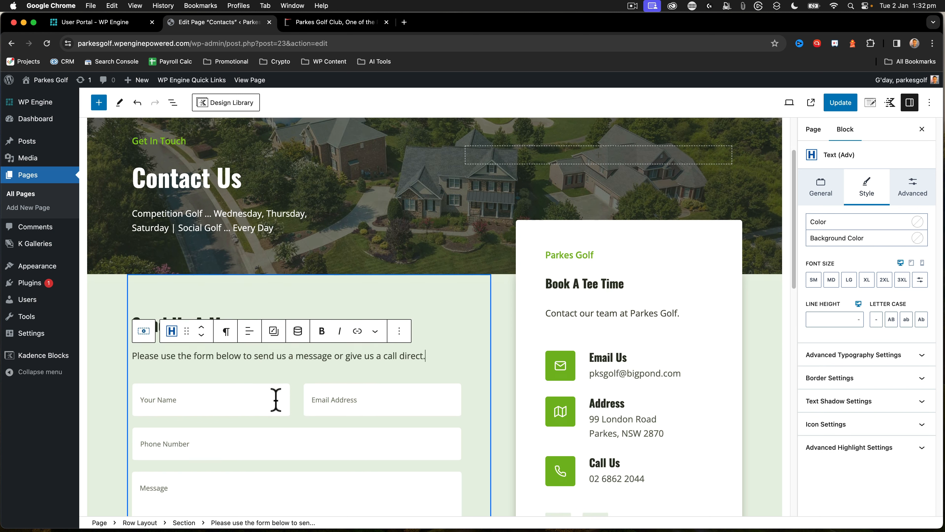
scroll(276, 400, "up", 3)
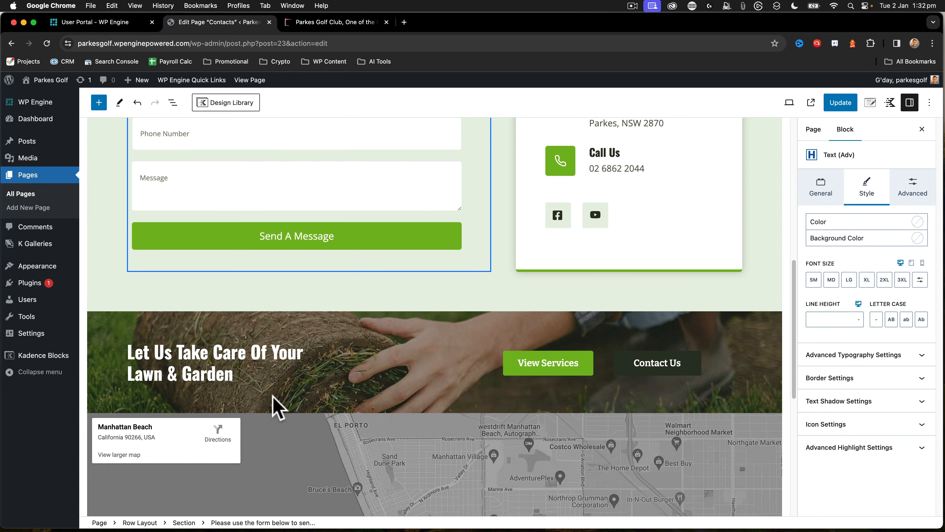
left_click(182, 344)
left_click_drag(243, 373, 117, 360)
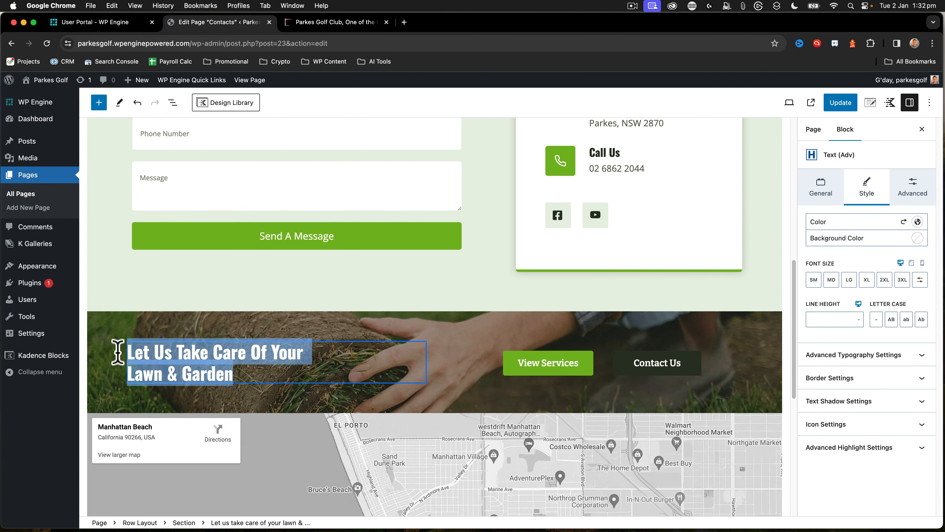
type("Play Parkes Golf")
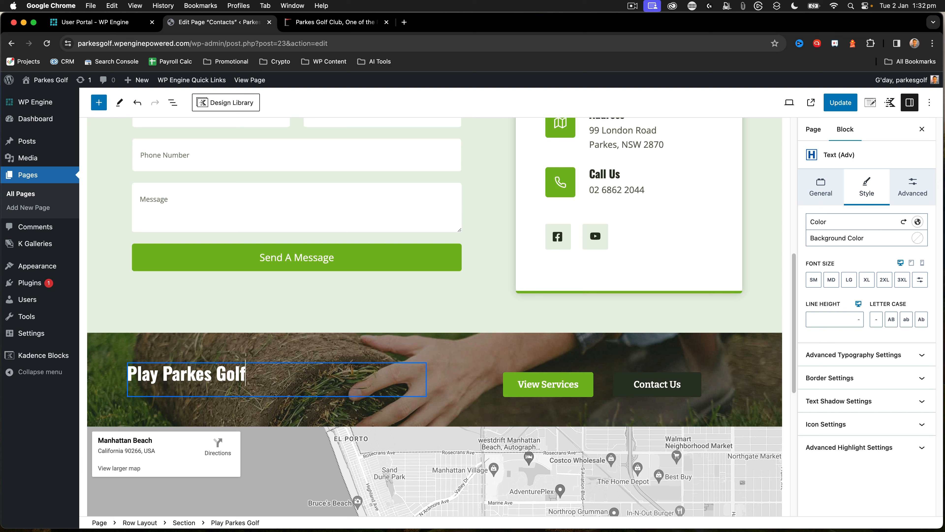
left_click(563, 342)
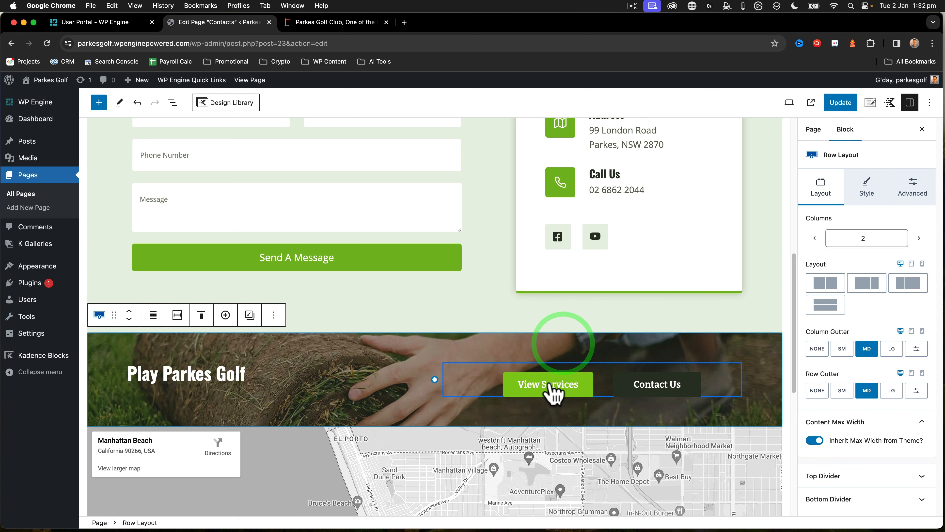
Delete the Google Maps block showing Manhattan Beach below the Play Parkes Golf banner
scroll(346, 447, "down", 9)
scroll(342, 203, "up", 4)
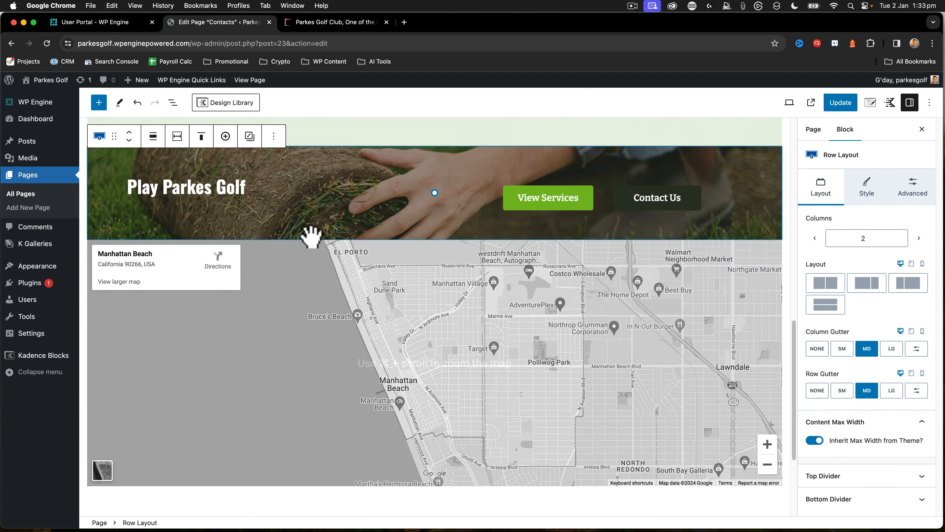
left_click(279, 266)
left_click(276, 261)
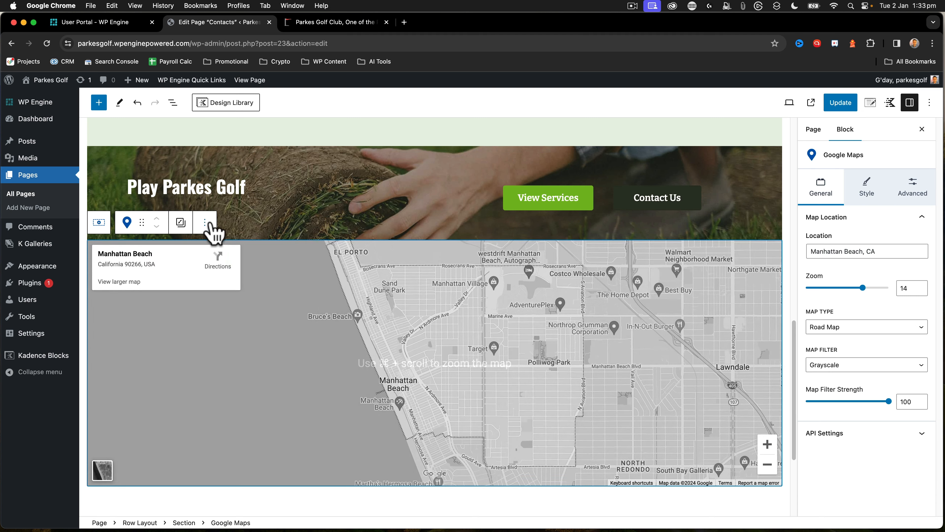
left_click(204, 222)
left_click(230, 449)
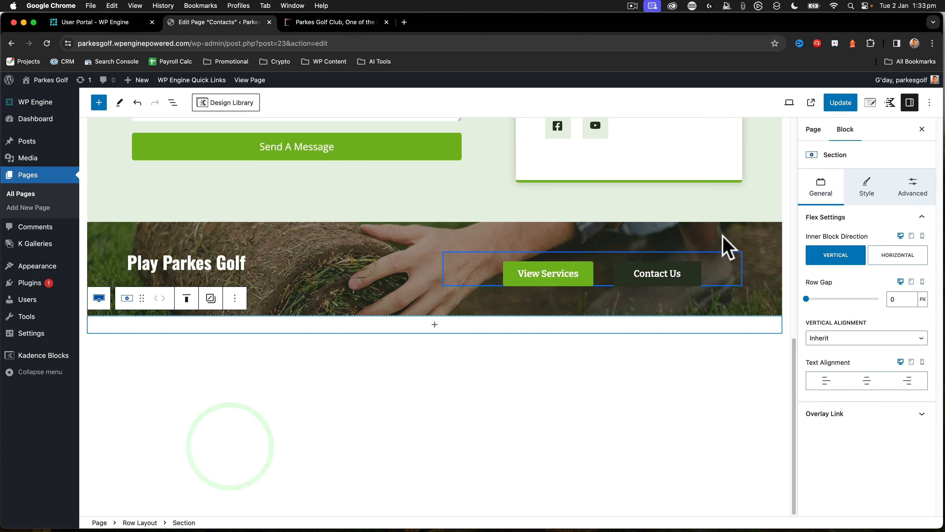
Change the banner's "View Services" button text to "View Course Guide"
scroll(699, 238, "up", 5)
scroll(570, 413, "down", 1)
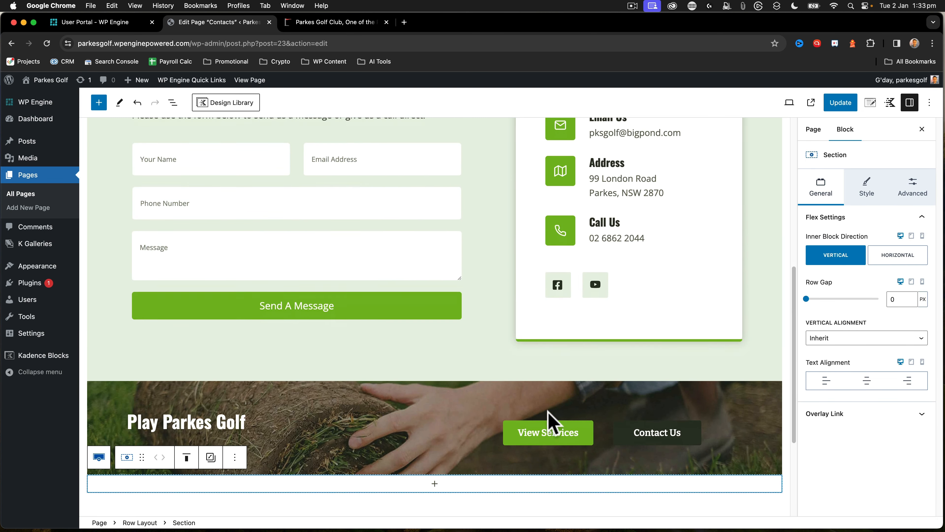
left_click(552, 441)
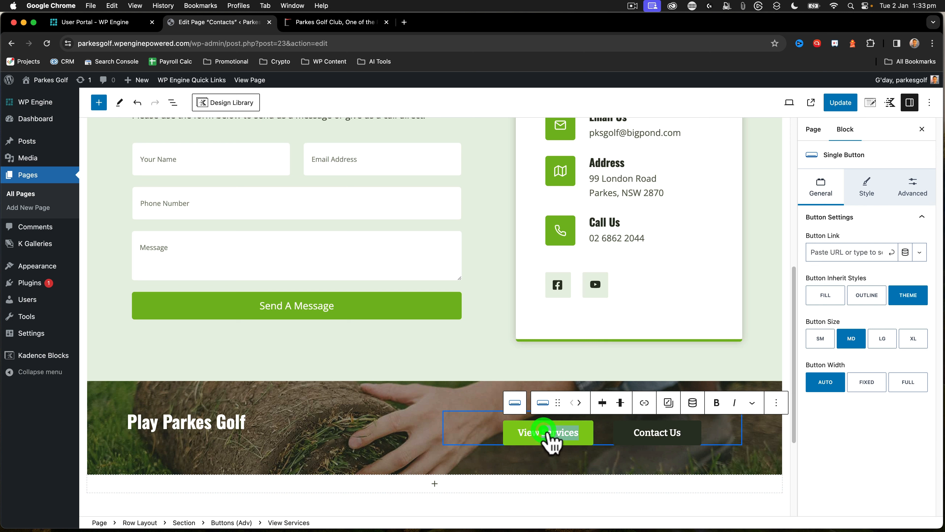
left_click_drag(544, 435, 579, 433)
type("Course")
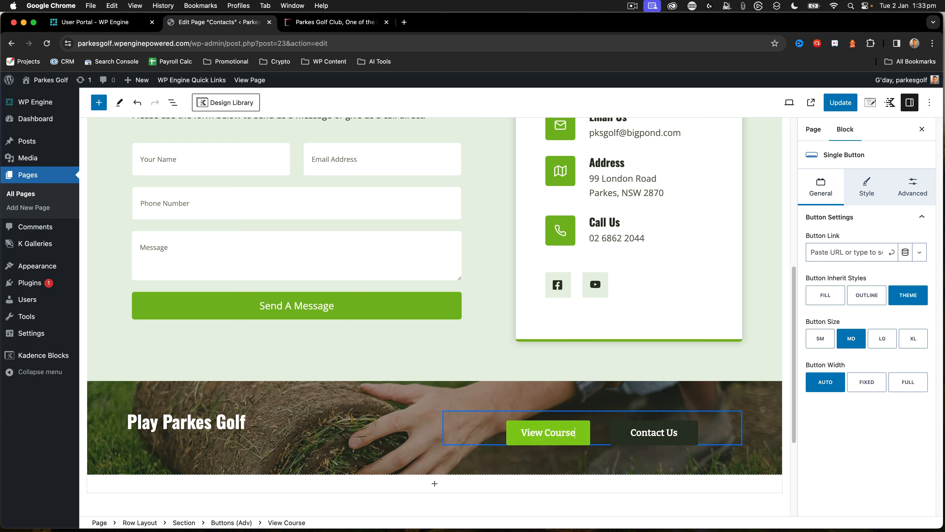
type(" Guide")
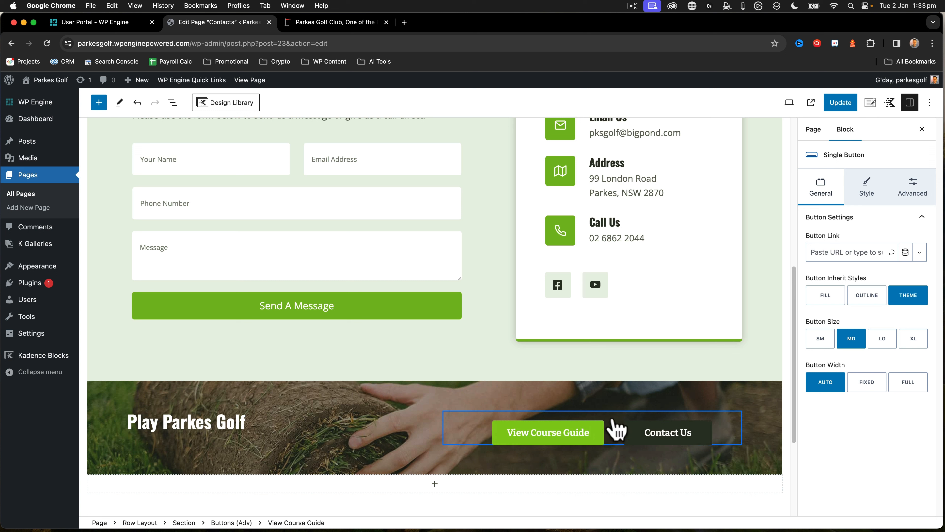
Change the banner's "Contact Us" button text to "Members Login"
left_click(645, 433)
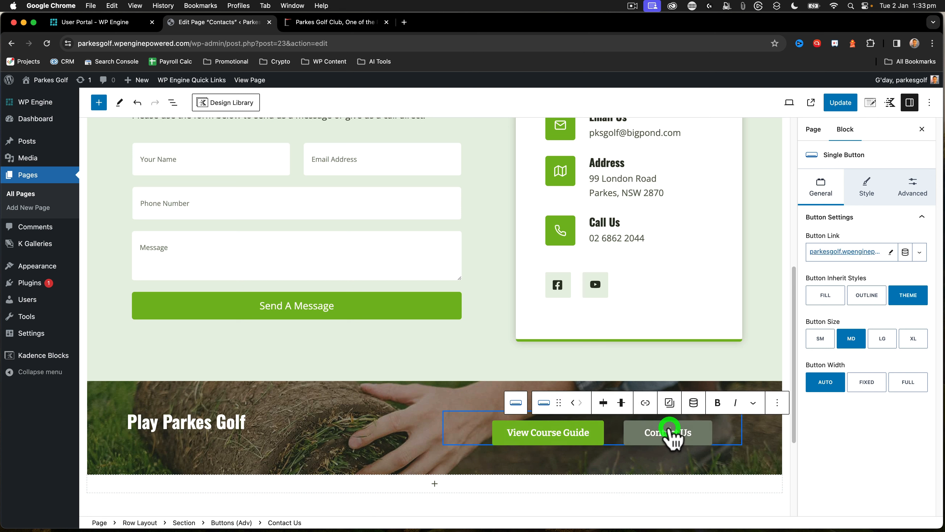
left_click_drag(650, 434, 700, 435)
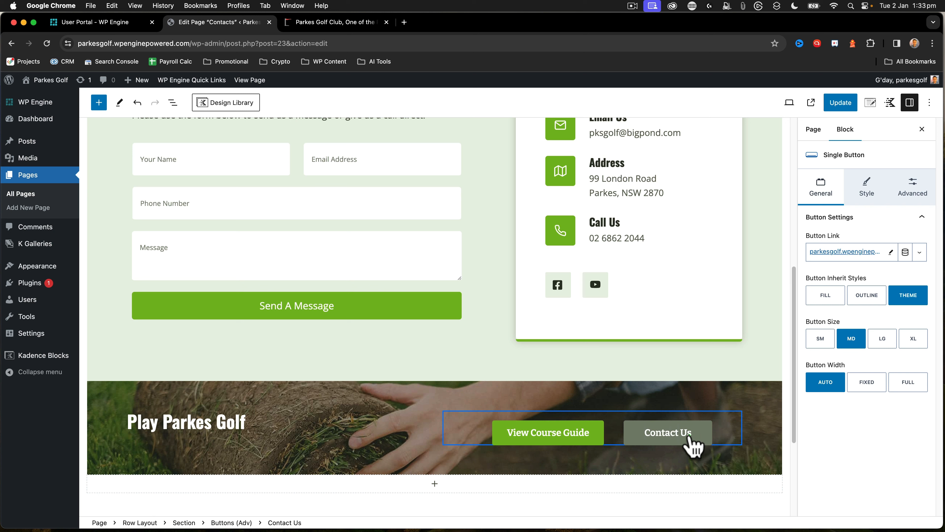
left_click(689, 435)
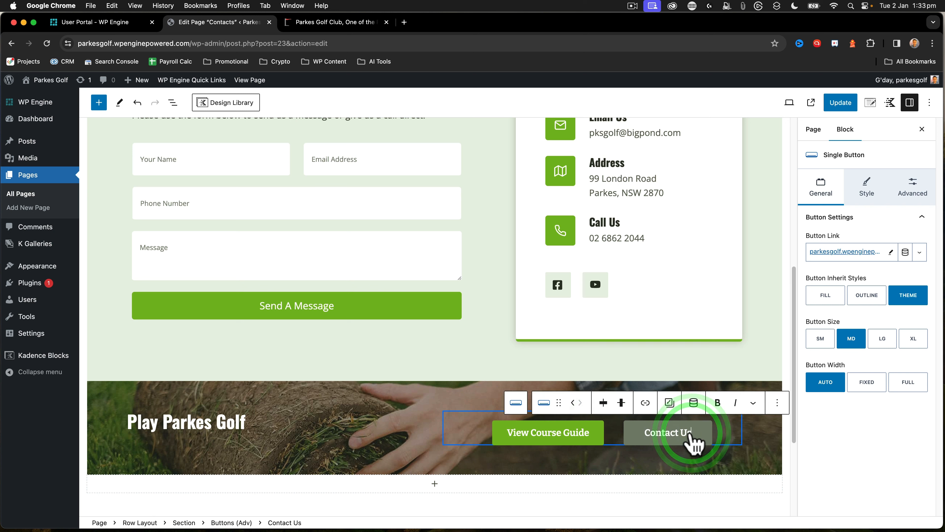
left_click_drag(690, 435, 648, 433)
type("Members")
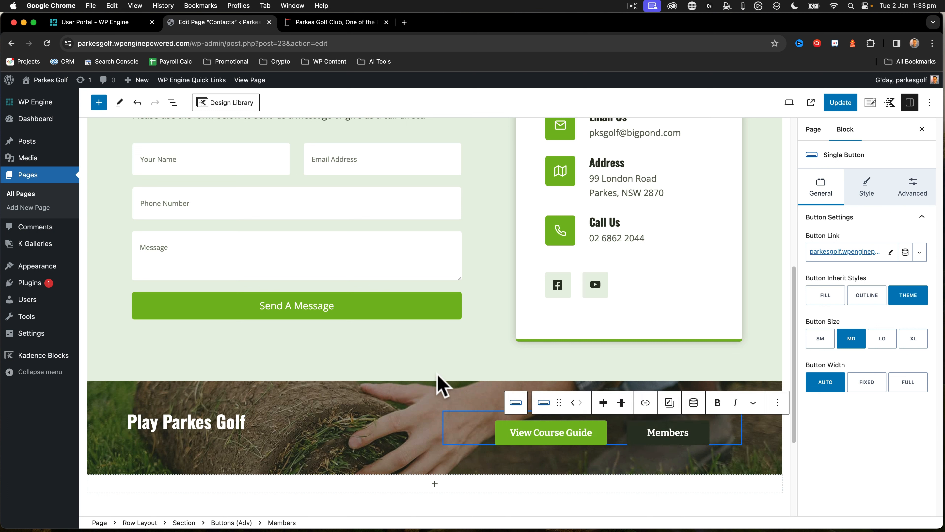
type(" Login")
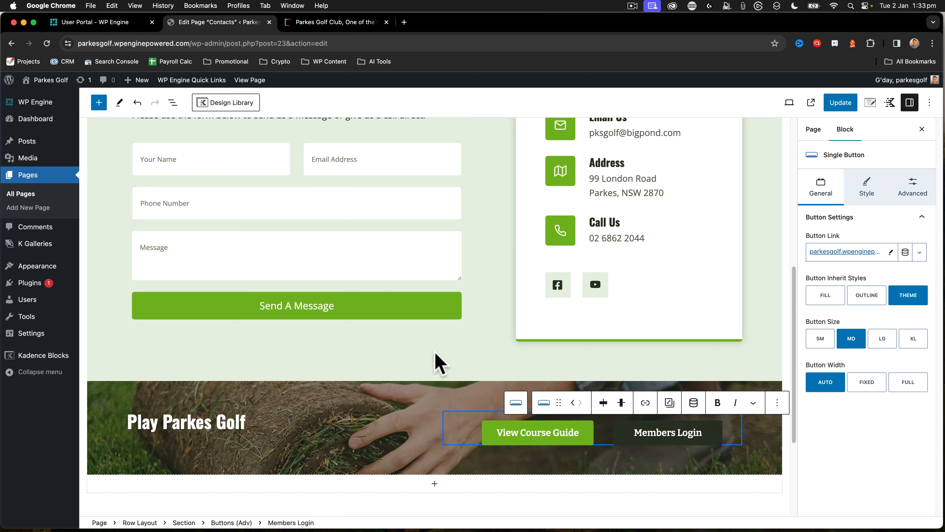
left_click(428, 362)
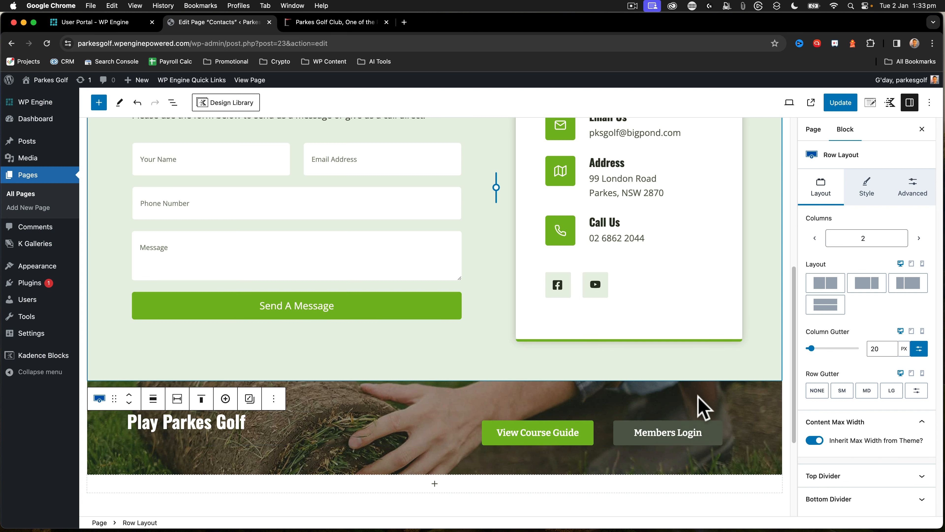
Update the Contacts page and open it on the live site
scroll(698, 405, "up", 10)
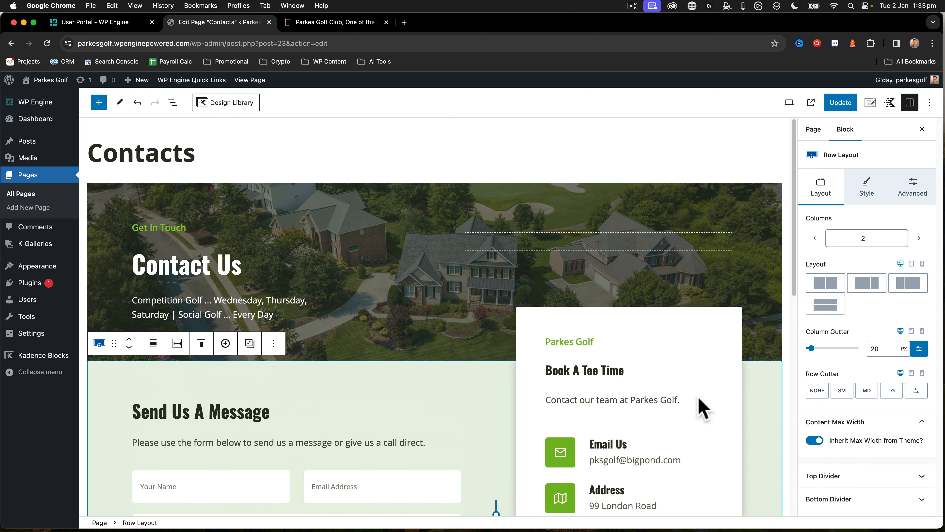
left_click(840, 102)
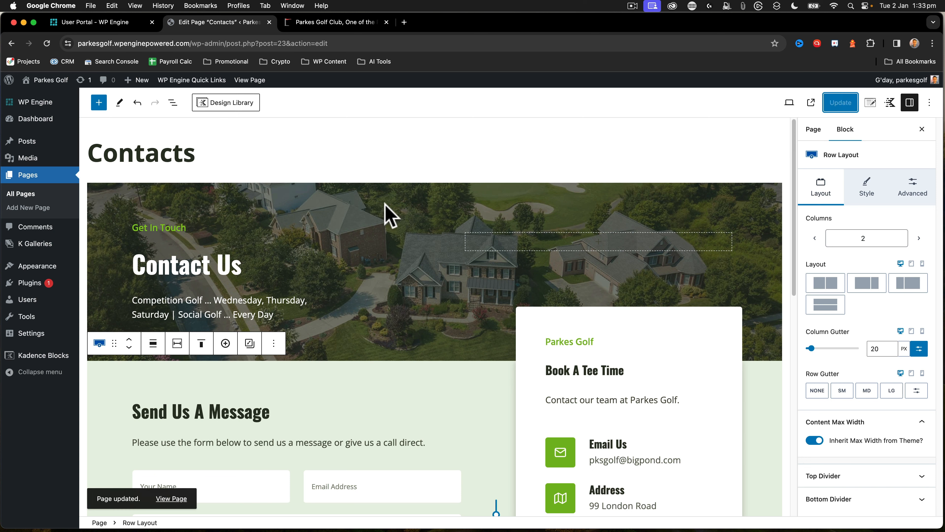
mouse_move(52, 83)
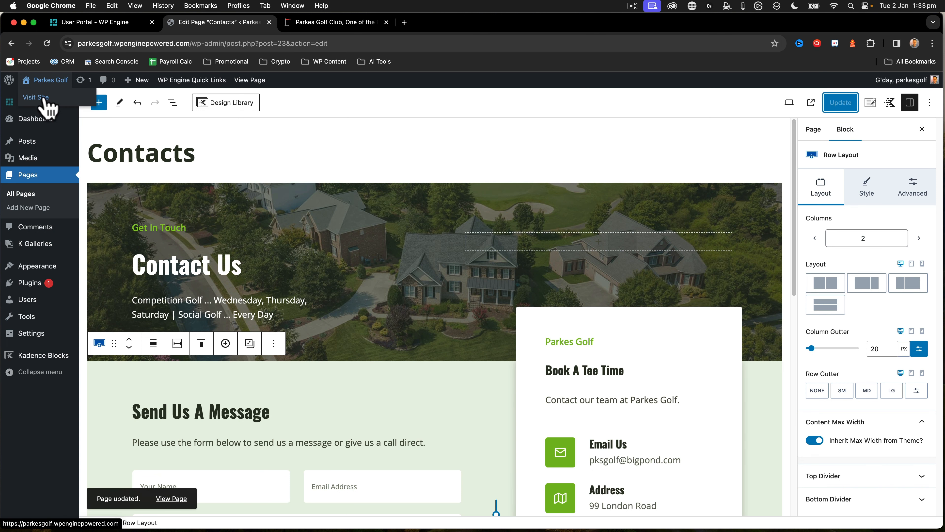
left_click(45, 102)
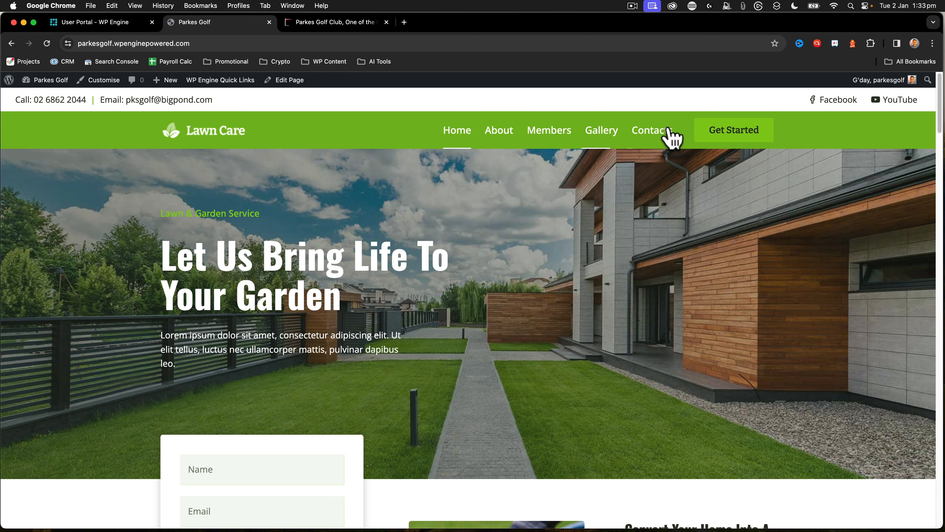
left_click(664, 128)
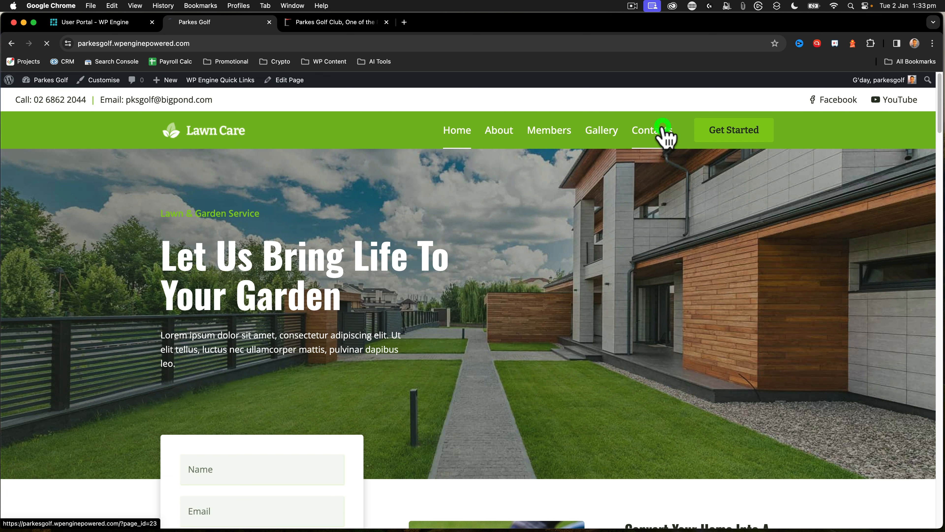
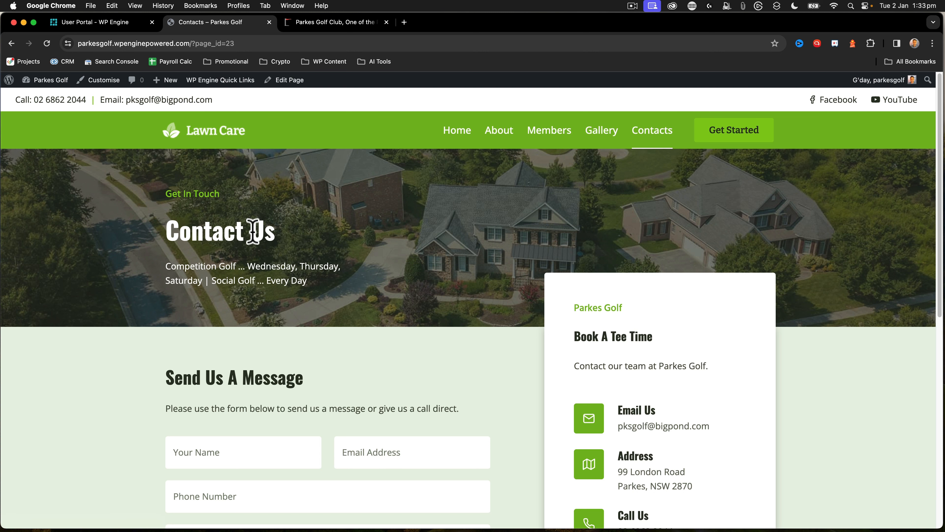
Review the live Contacts page, then rename the Contacts item in the Main menu to "Contact" and save the menu
scroll(257, 234, "down", 3)
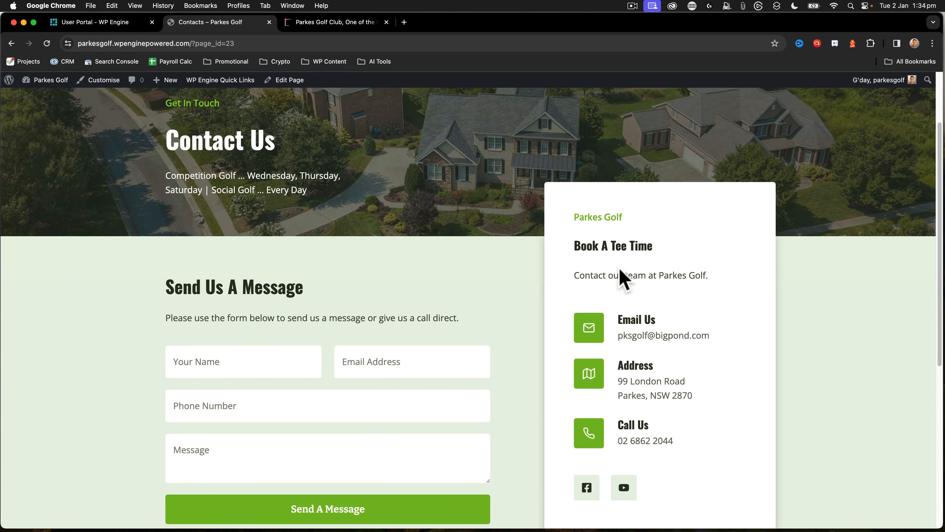
scroll(696, 289, "down", 6)
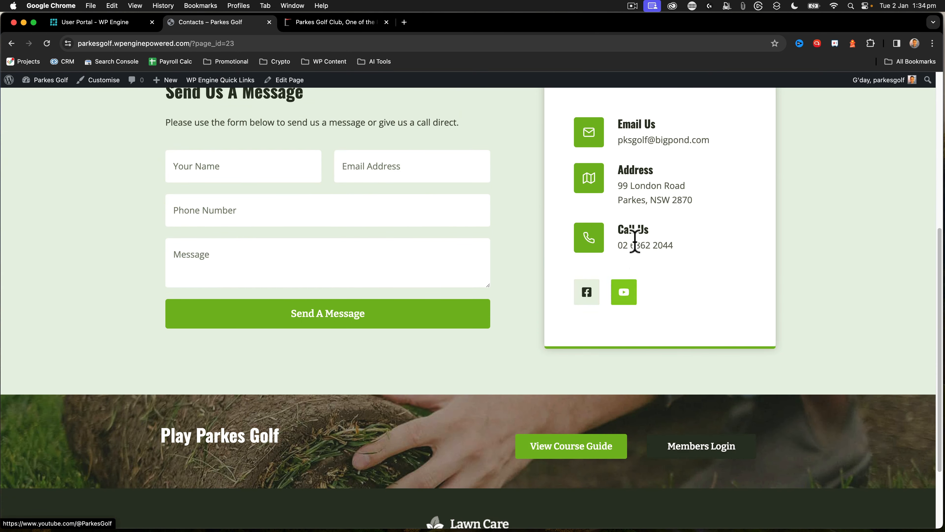
scroll(633, 194, "up", 8)
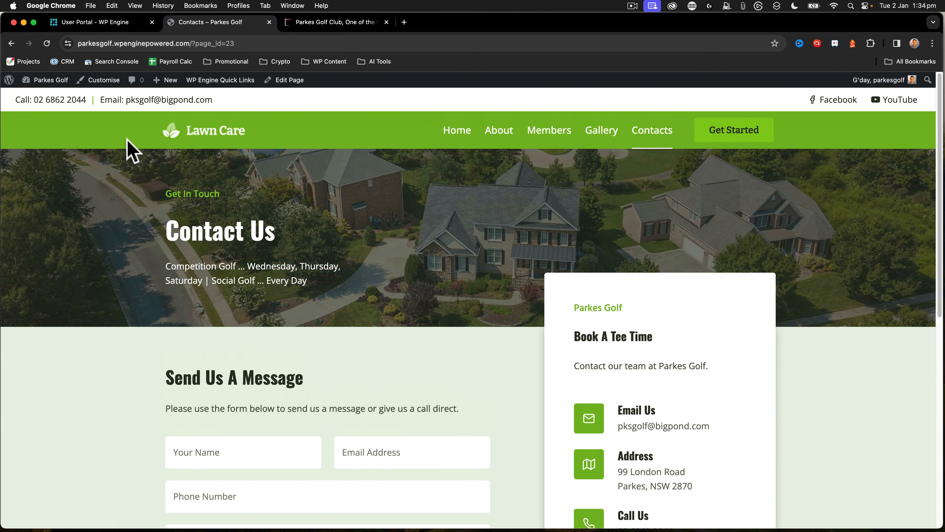
mouse_move(41, 82)
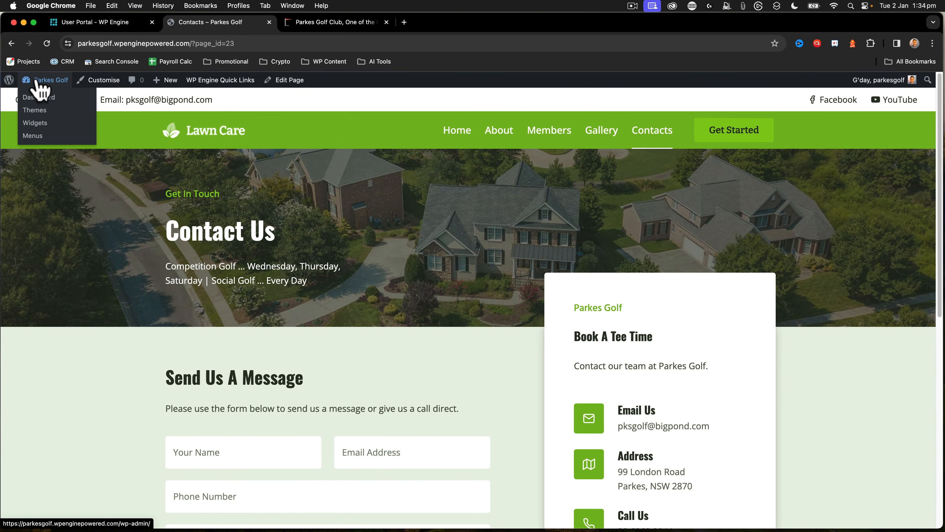
left_click(42, 136)
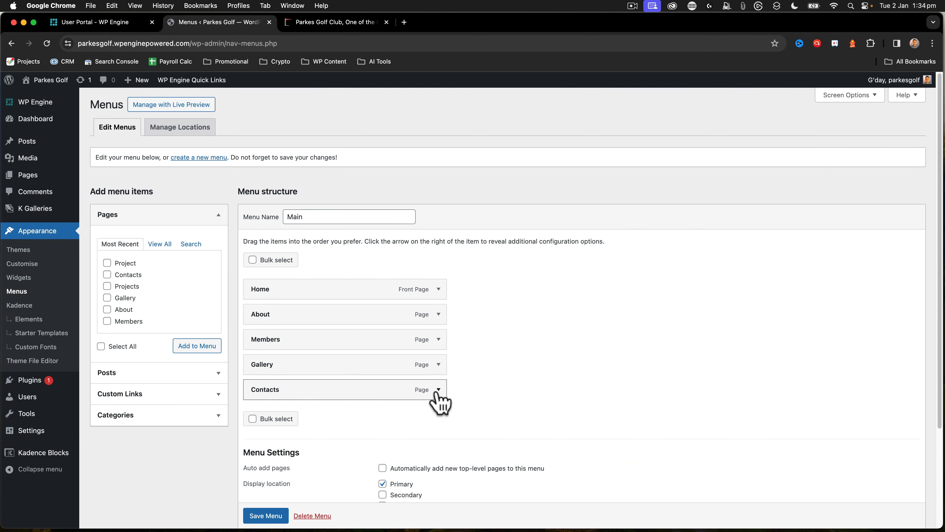
left_click(439, 390)
left_click(302, 423)
key("BackSpace")
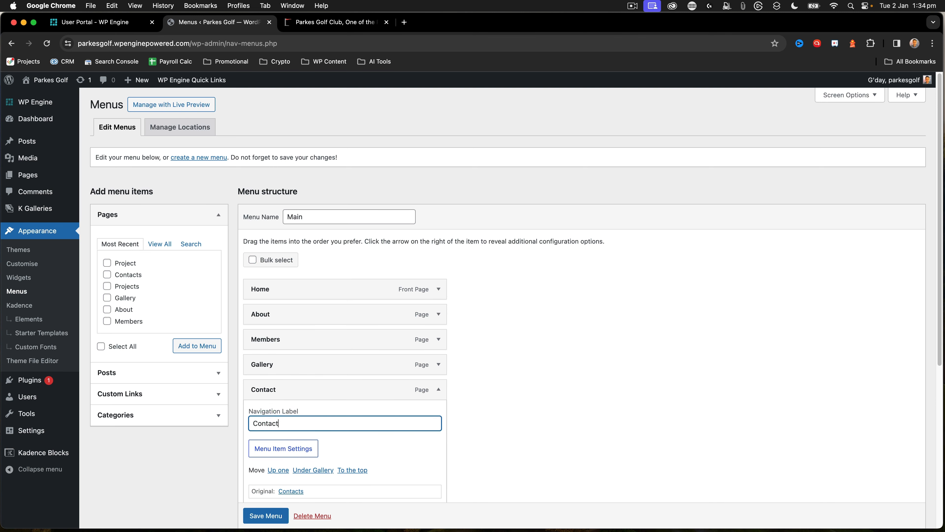
left_click(265, 515)
scroll(254, 277, "down", 1)
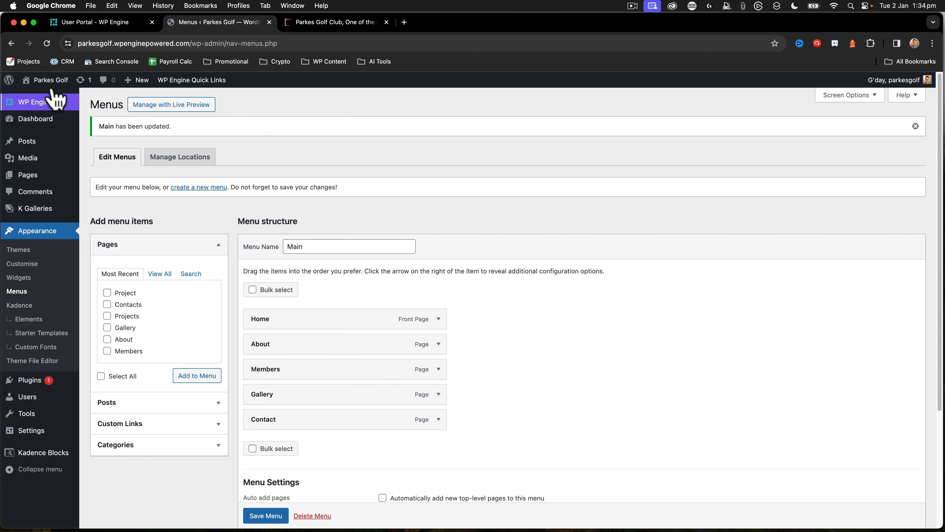
Open the Contact page from the live site for editing and change its page title to "Contact"
mouse_move(46, 80)
left_click(43, 98)
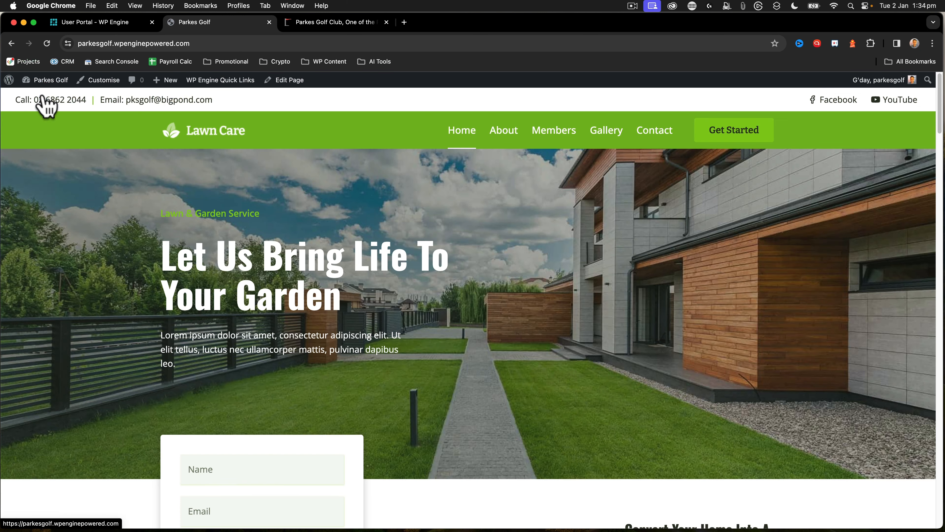
left_click(655, 131)
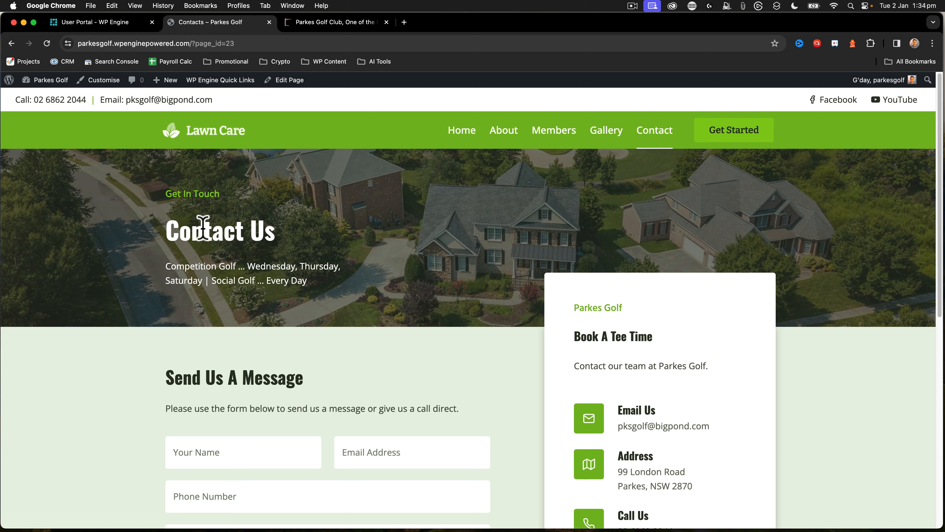
left_click(285, 81)
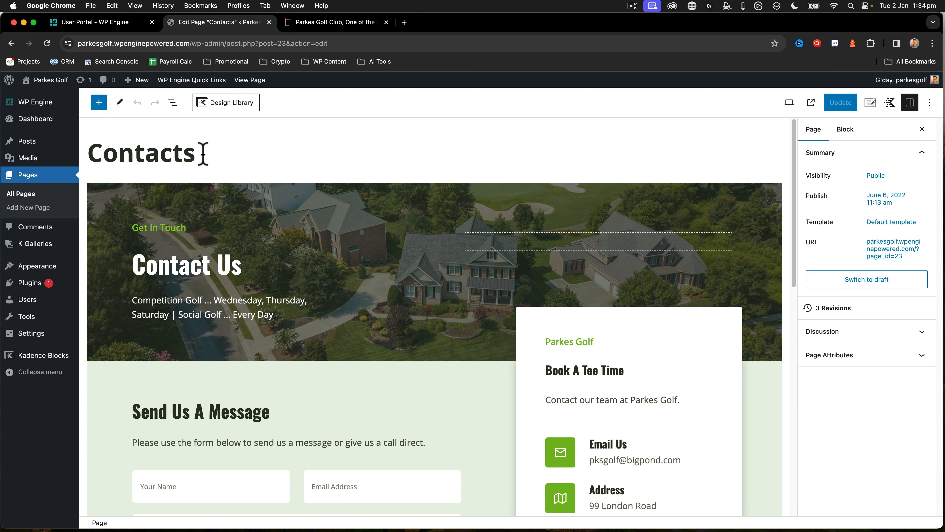
left_click(204, 153)
key("BackSpace")
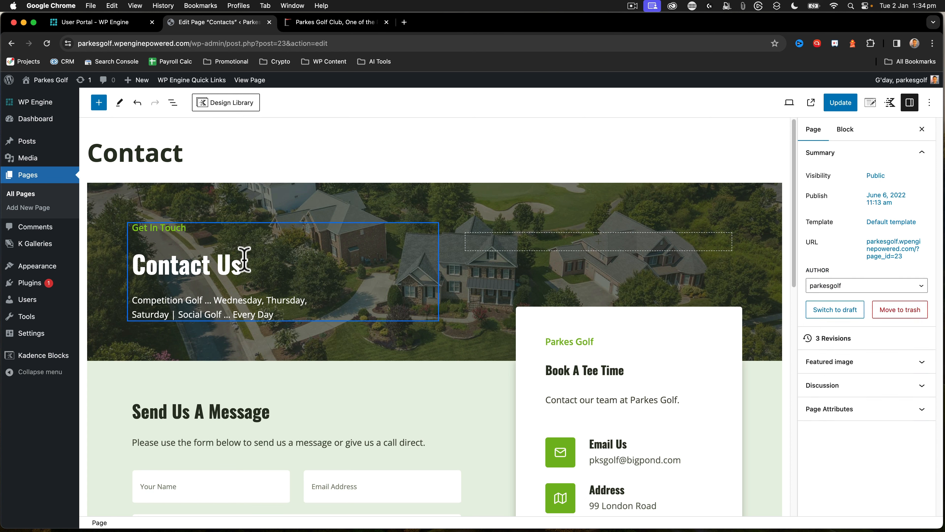
Change the hero heading from "Contact Us" to "Contact Parkes Golf" and update the page
left_click(247, 265)
key("BackSpace")
key("BackSpace")
key("BackSpace")
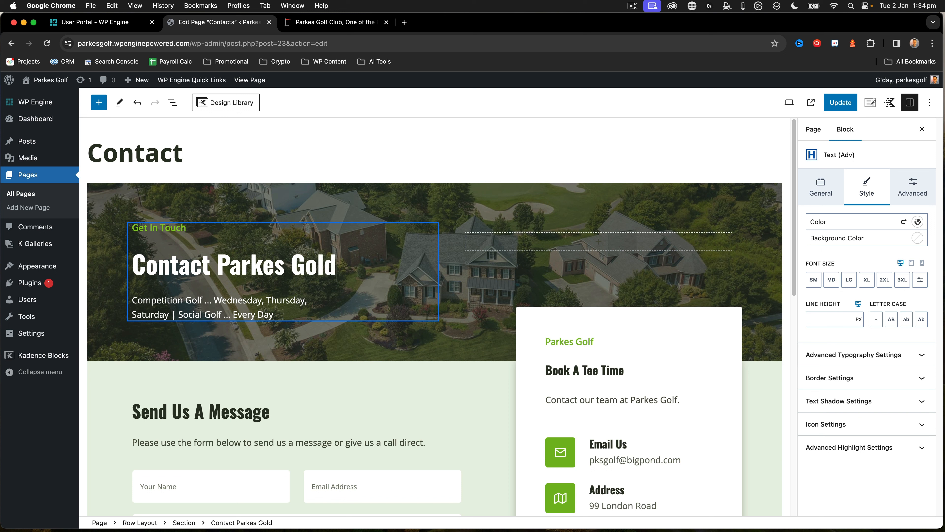
left_click(185, 153)
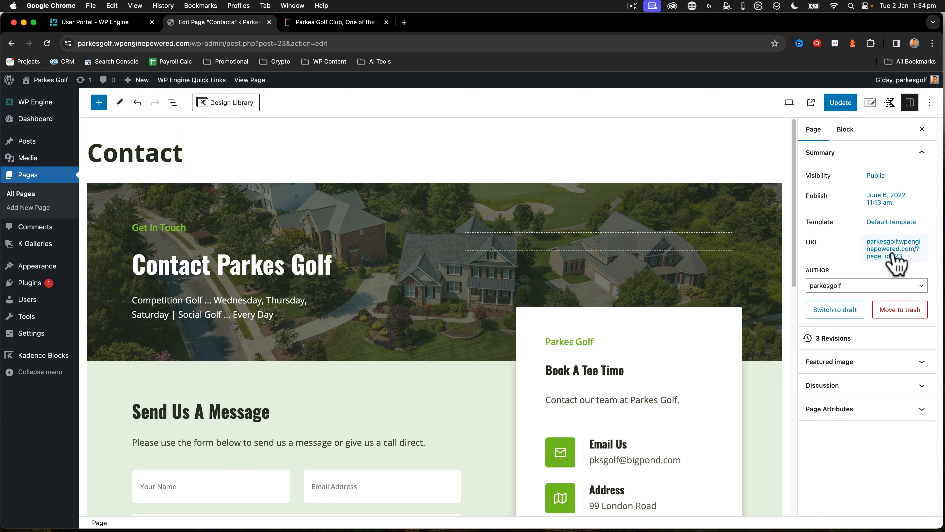
left_click(842, 105)
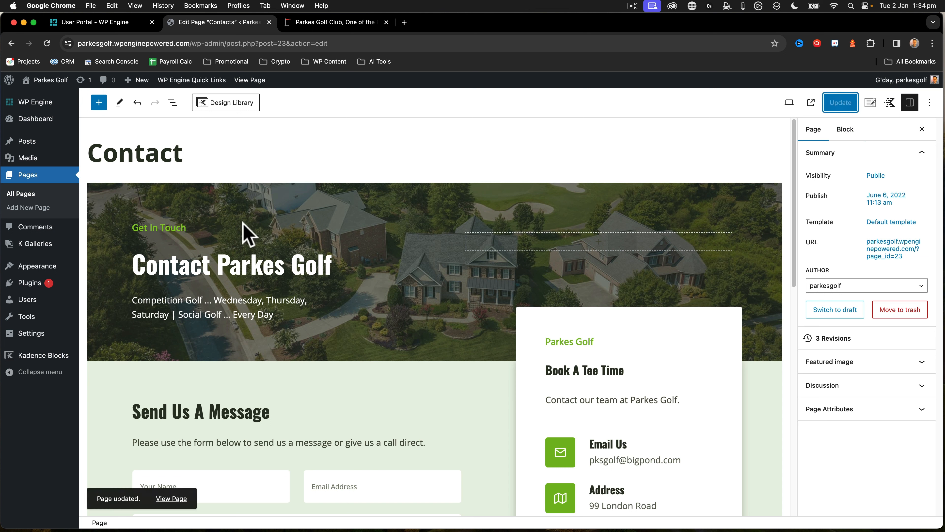
Set the site's permalink structure to "Month and name" and save the changes
mouse_move(27, 339)
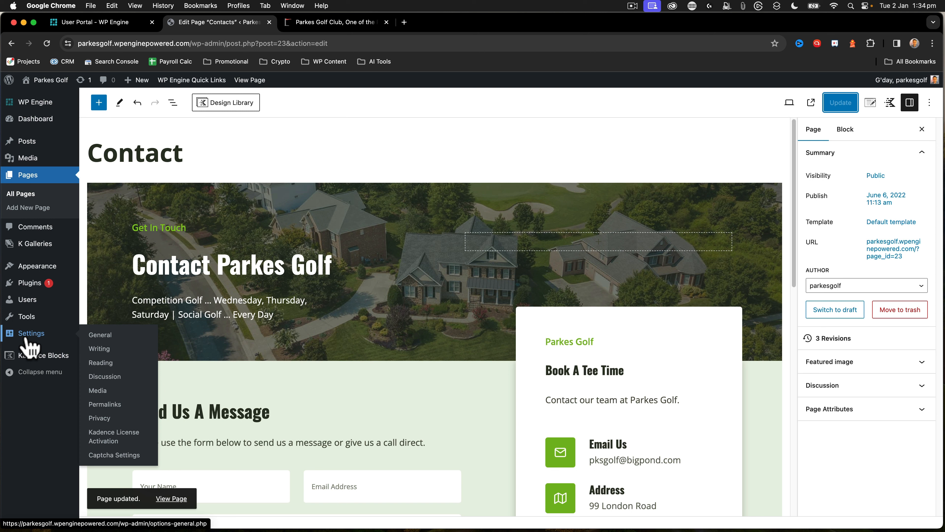
left_click(102, 365)
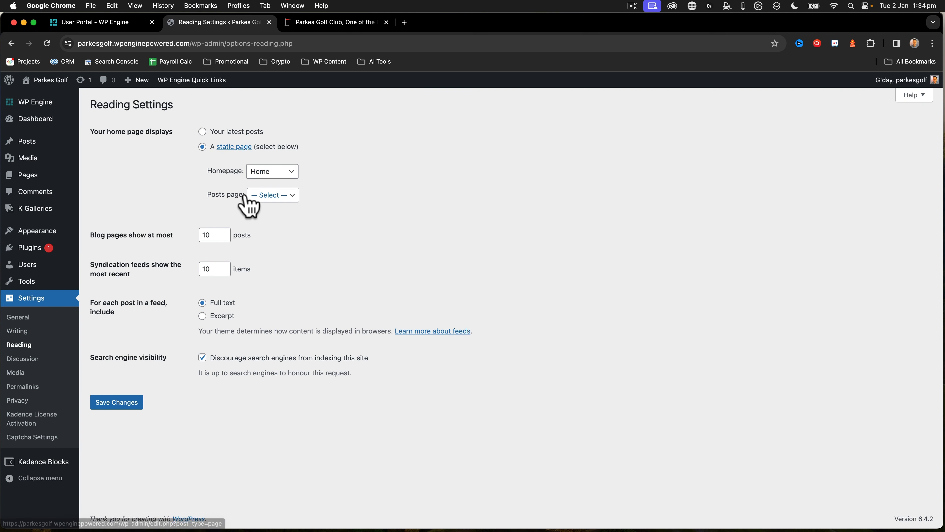
left_click(25, 387)
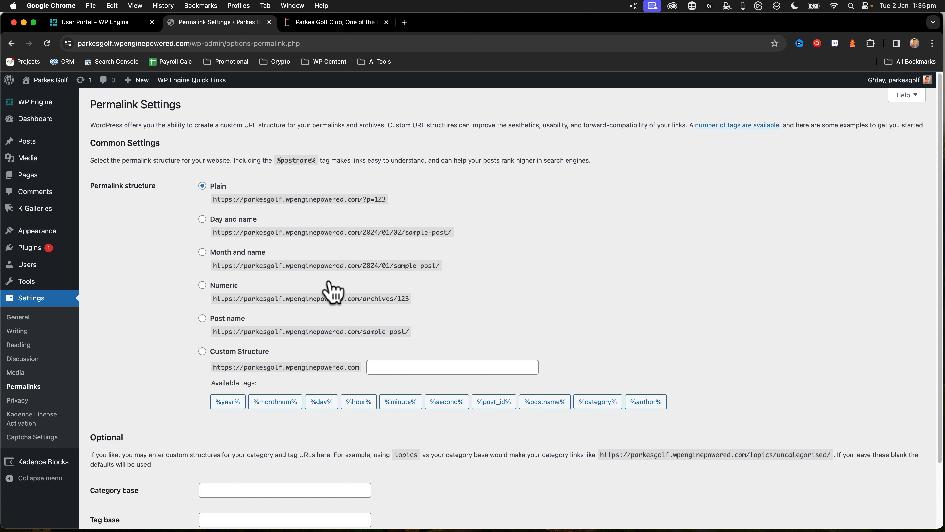
left_click(202, 252)
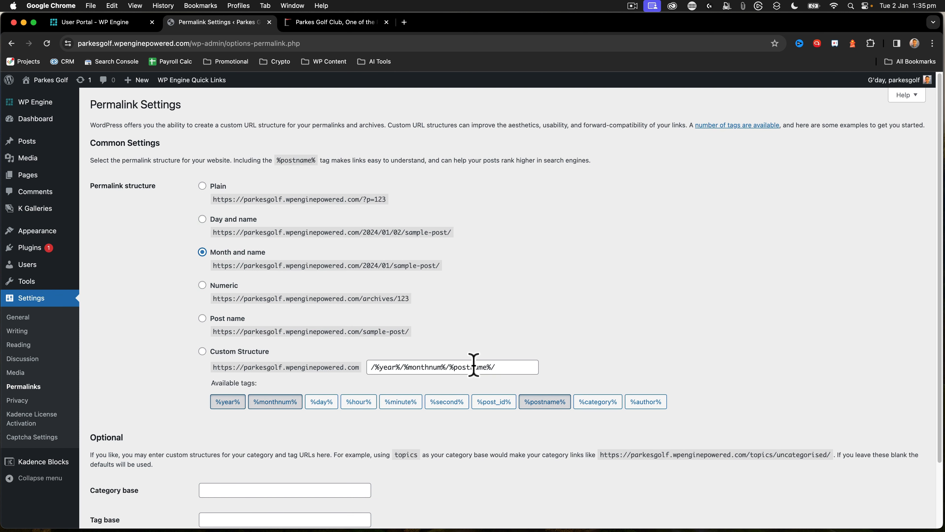
scroll(305, 417, "down", 3)
left_click(122, 477)
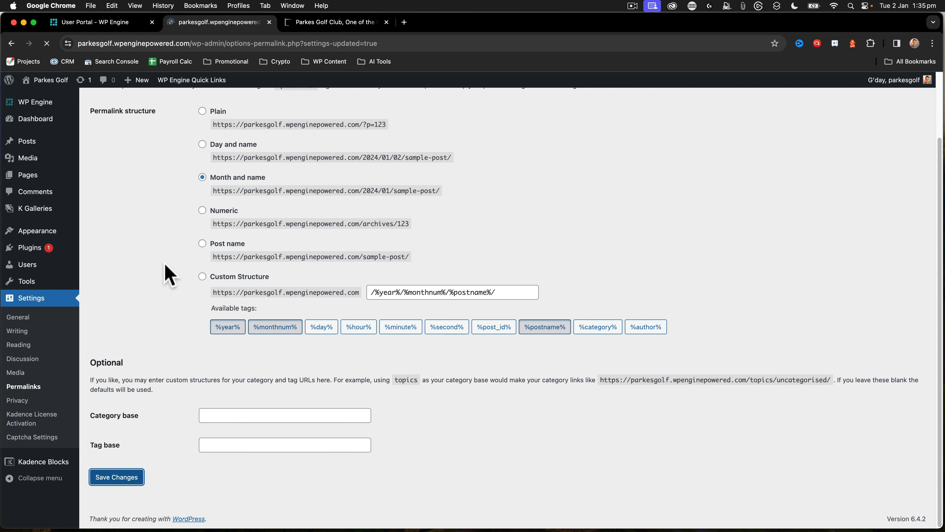
Check the Contact page's address on the live site and open that page in the editor
mouse_move(45, 80)
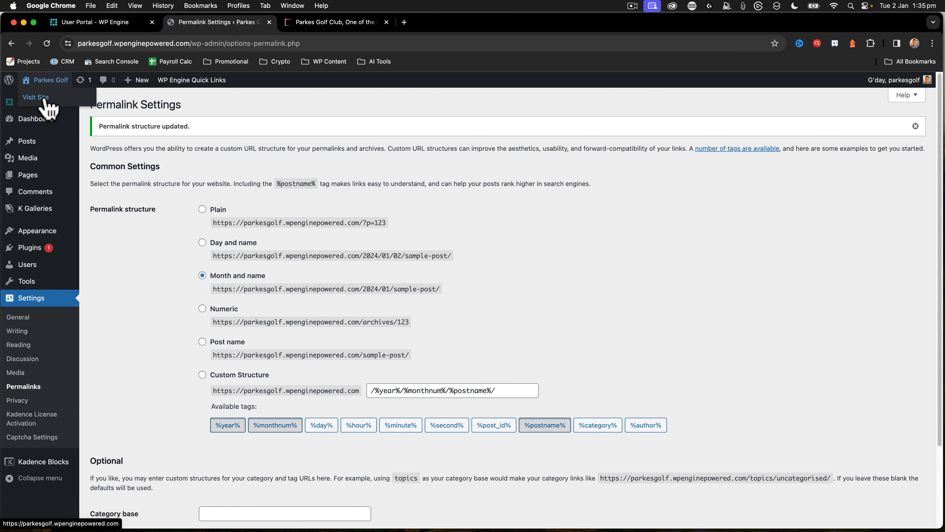
left_click(43, 99)
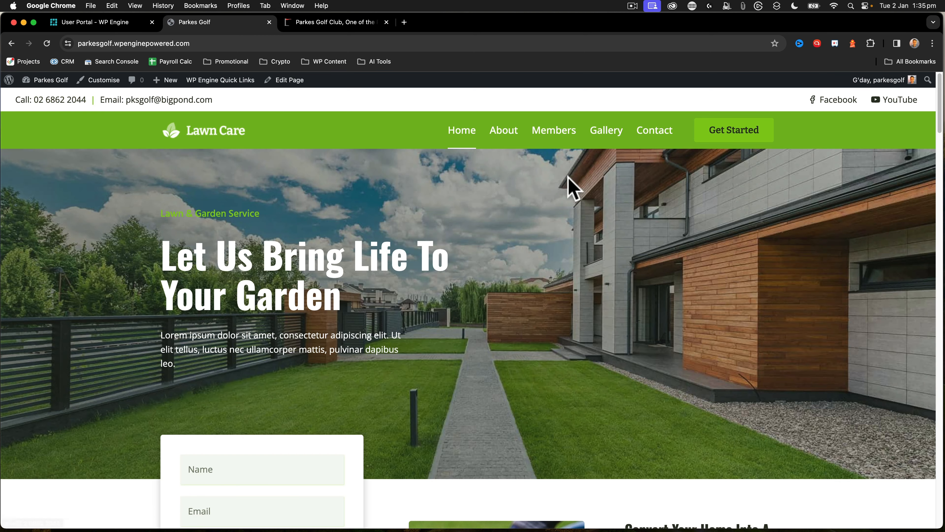
left_click(656, 139)
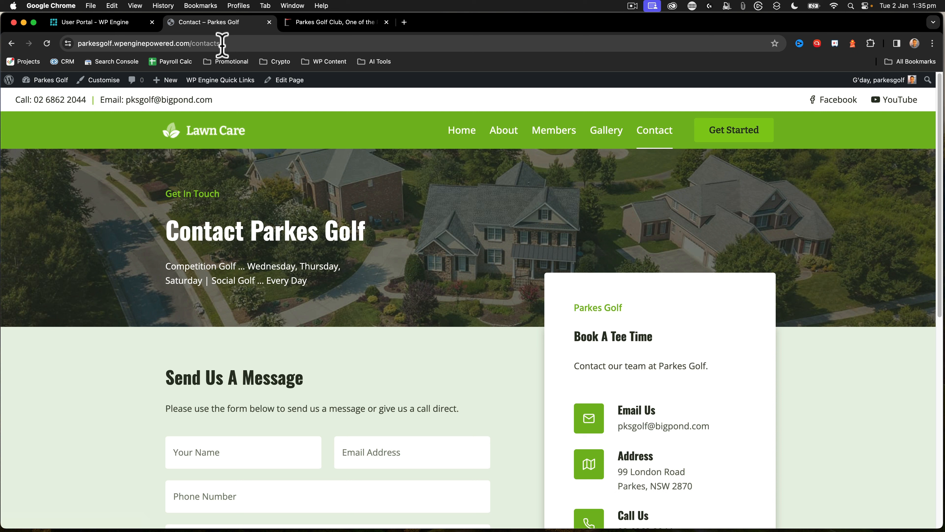
left_click_drag(222, 44, 191, 43)
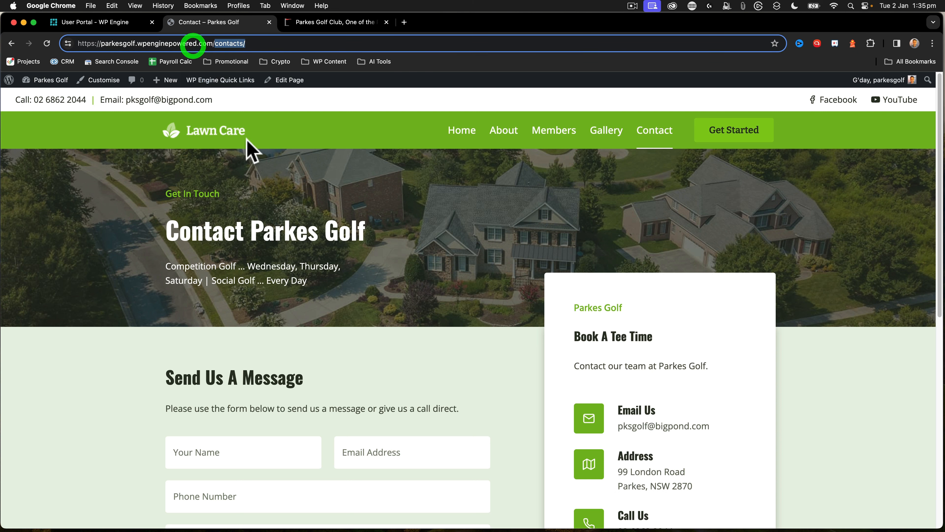
left_click(290, 81)
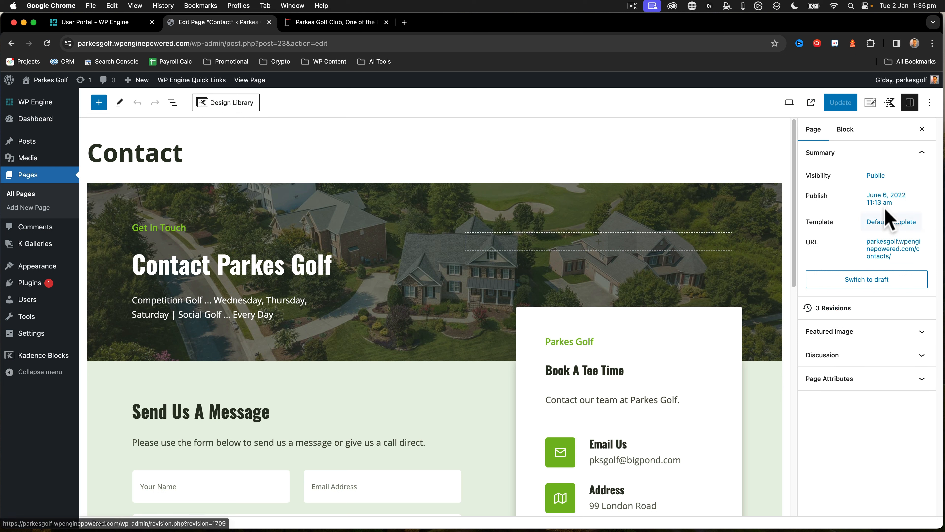
Set the page's permalink slug to "contact", update the page and view it on the live site
left_click(896, 251)
left_click(836, 316)
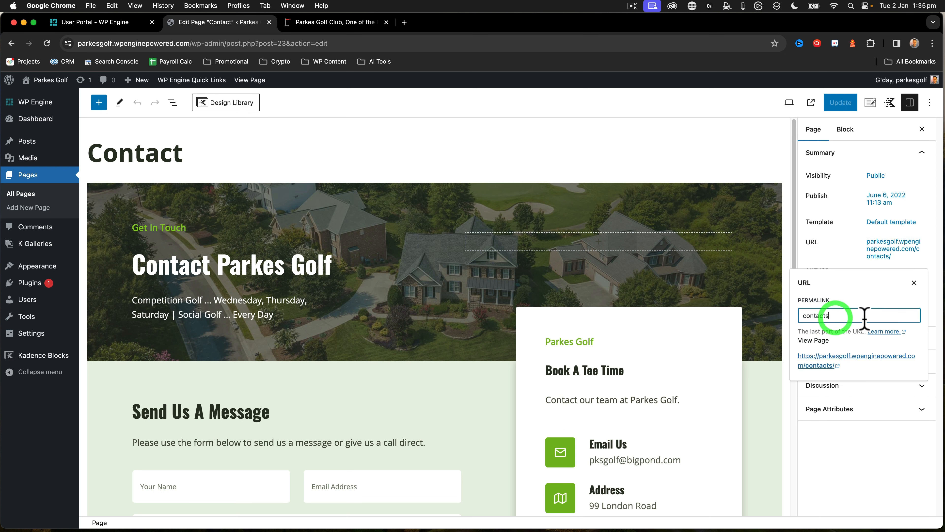
key("BackSpace")
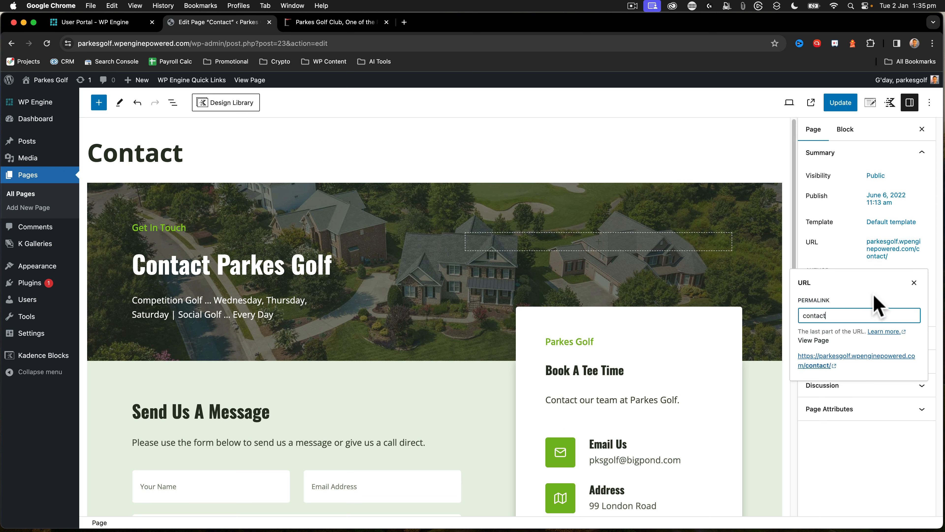
left_click(849, 262)
left_click(839, 103)
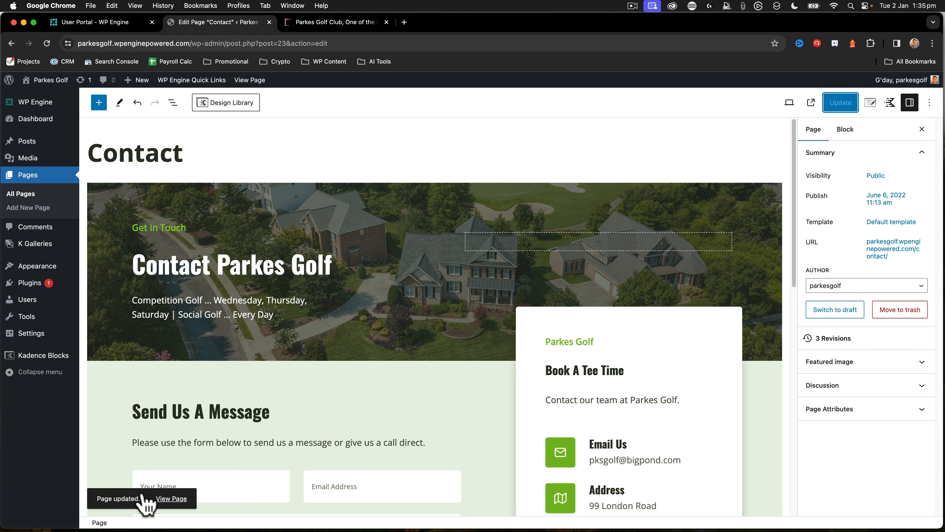
left_click(175, 499)
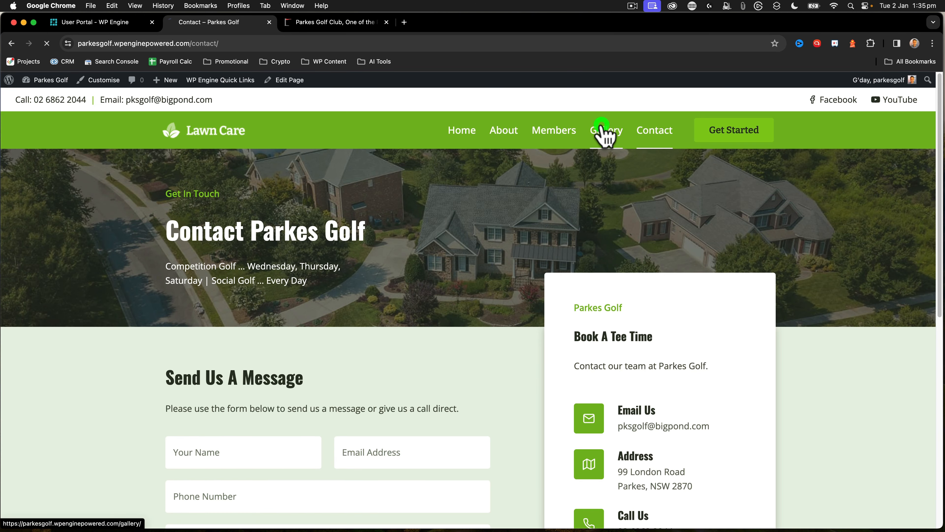
Check where the Gallery and Members menu links lead on the live site
left_click(600, 137)
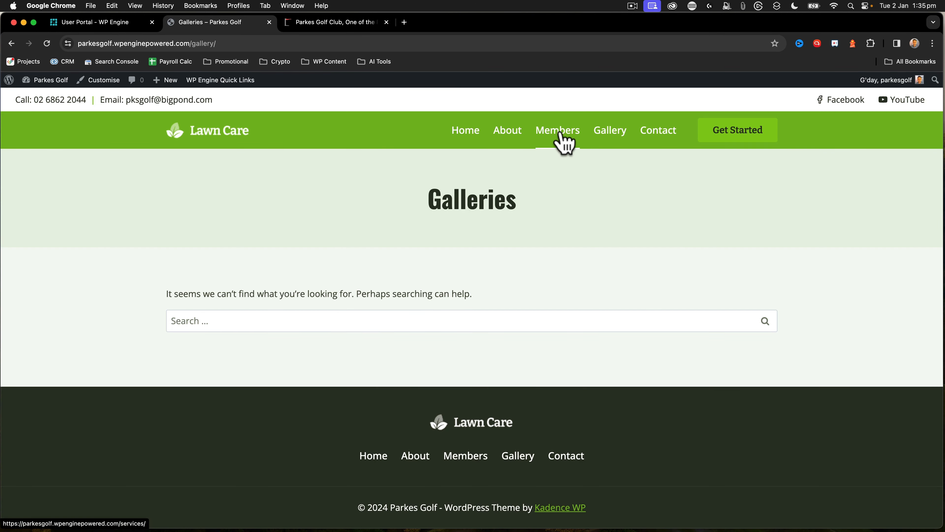
left_click(561, 134)
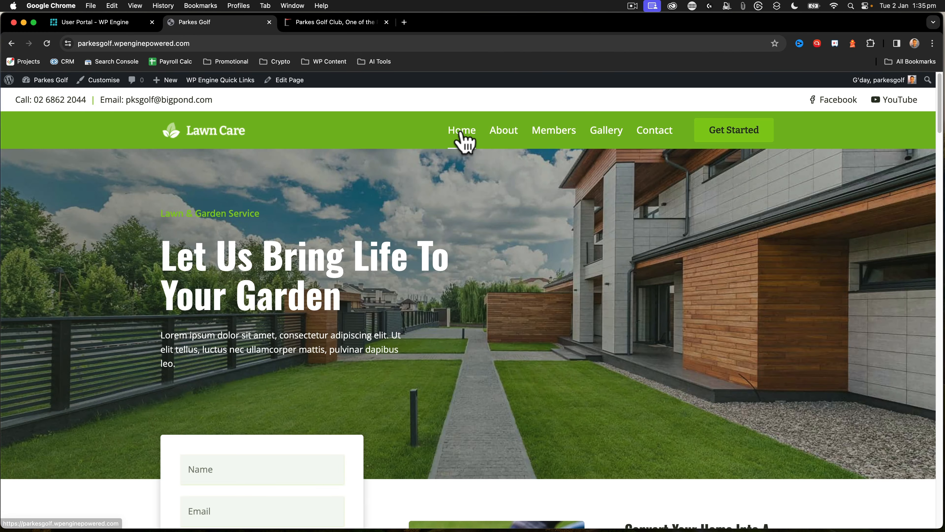
left_click(595, 137)
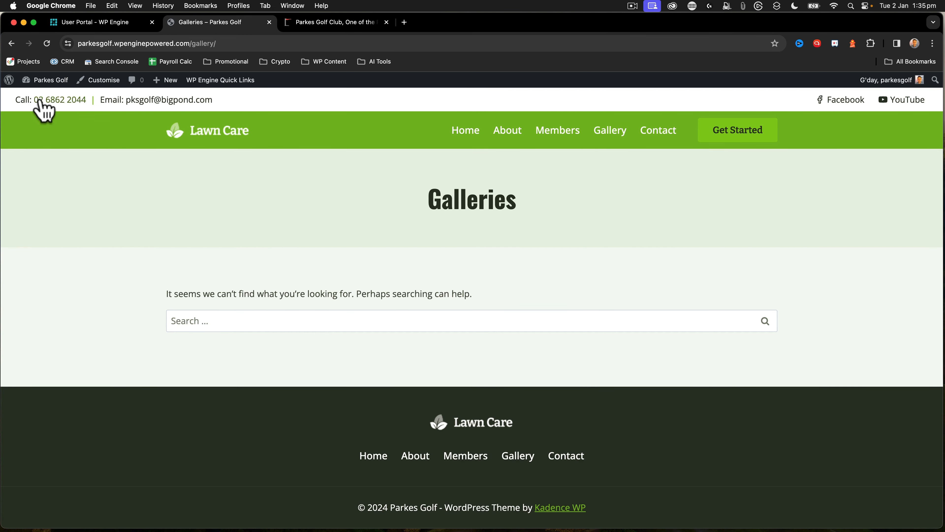
Look through the K Galleries list for an existing gallery and open the list of all pages
mouse_move(50, 80)
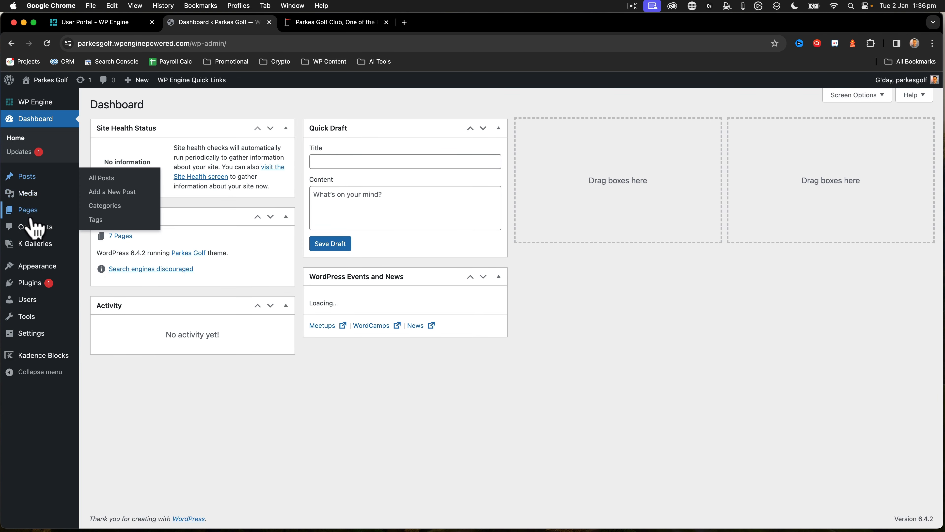
mouse_move(32, 248)
left_click(105, 246)
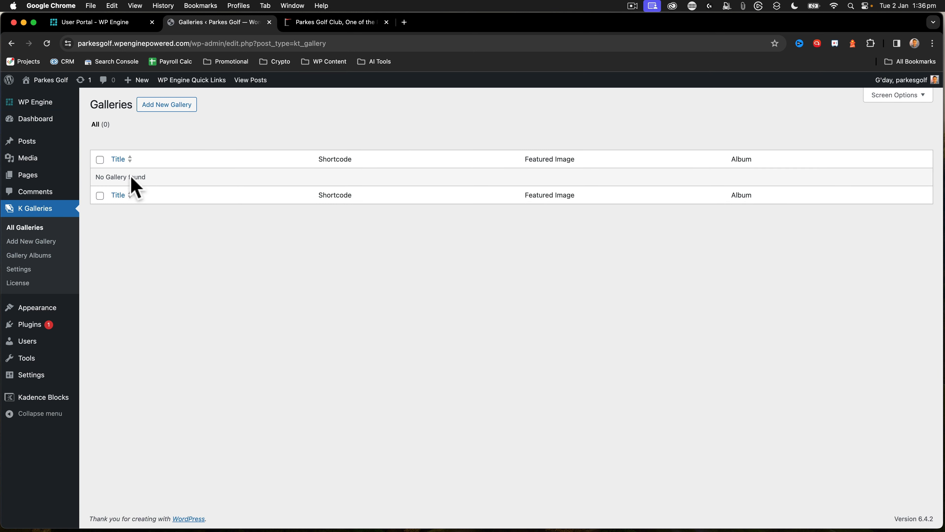
mouse_move(43, 315)
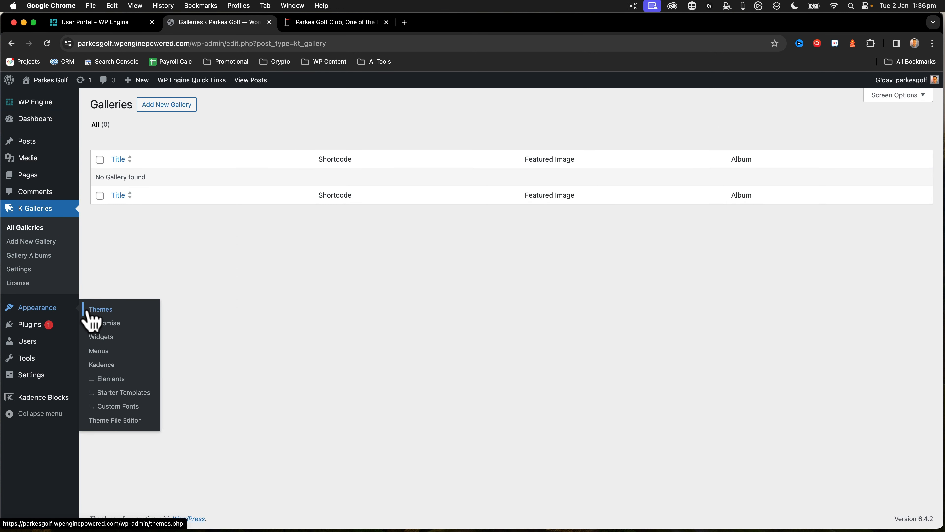
mouse_move(30, 177)
left_click(93, 177)
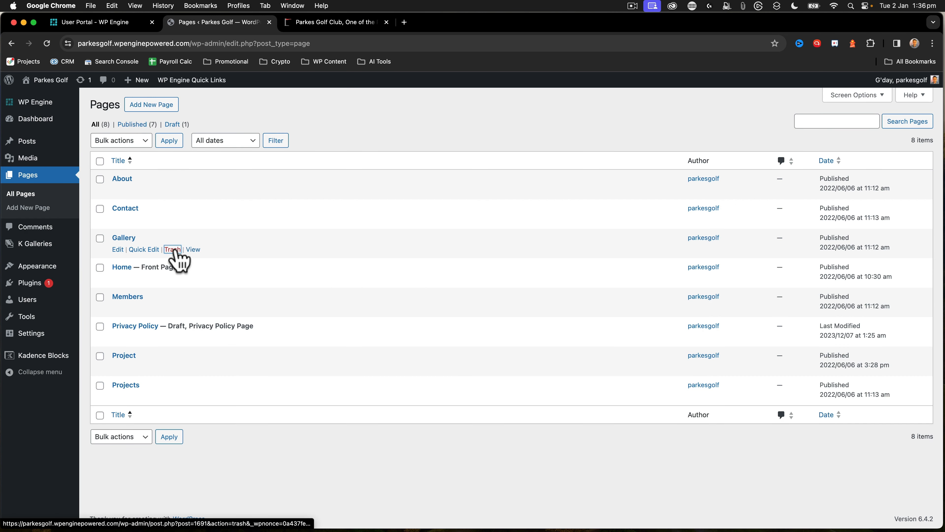
Move the Gallery page to the trash and check the live site
left_click(173, 250)
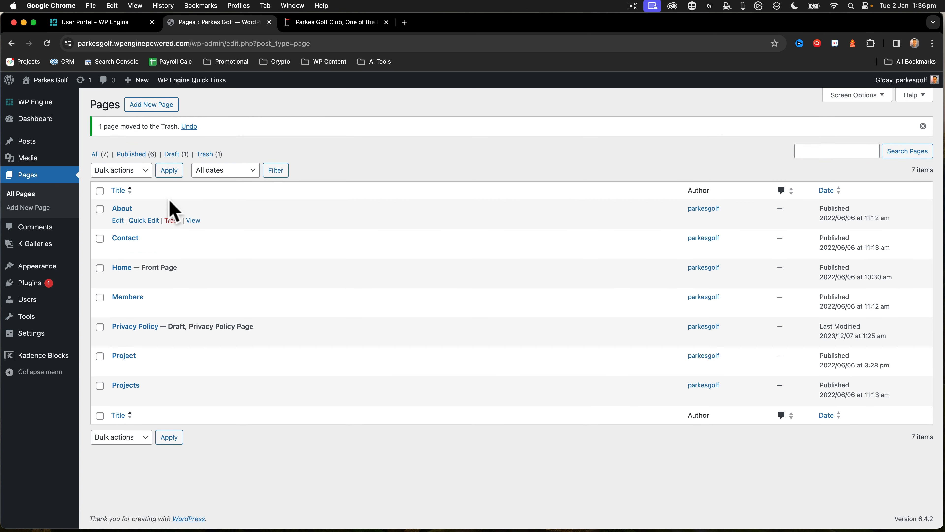
left_click(50, 100)
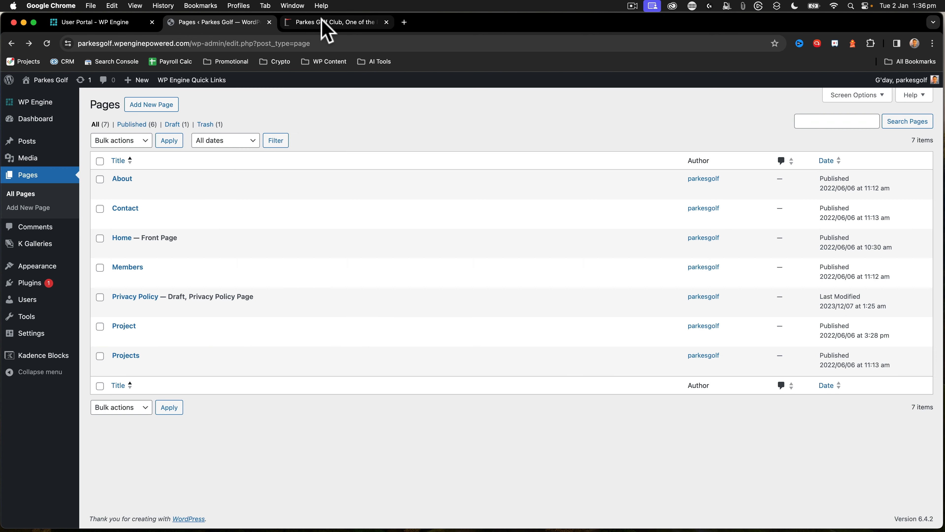
Copy the "Book a Game" link address from the existing Parkes Golf website and return to the WordPress Pages list
left_click(321, 22)
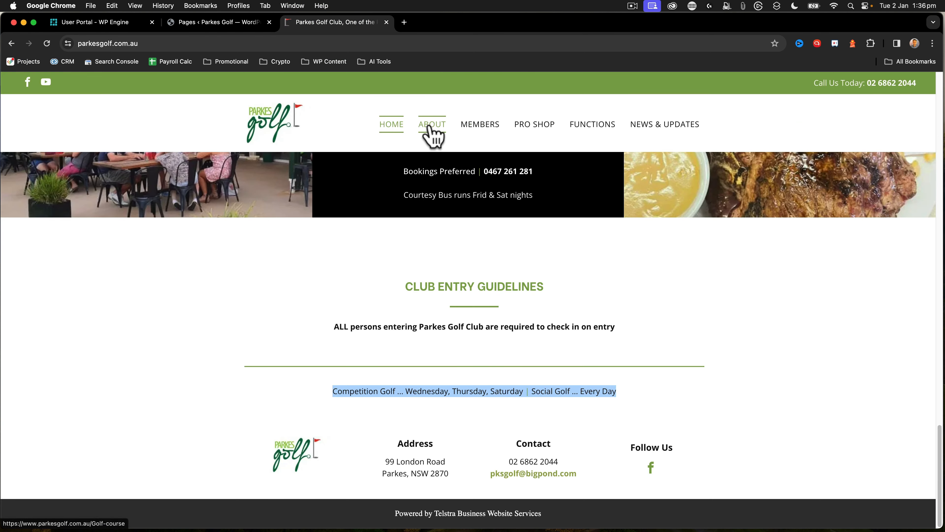
scroll(435, 255, "up", 20)
scroll(435, 255, "down", 5)
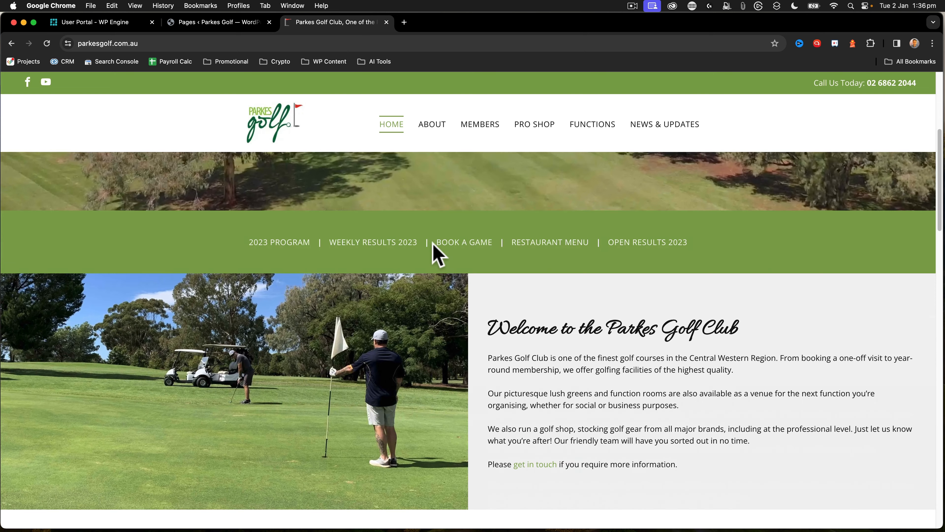
right_click(464, 235)
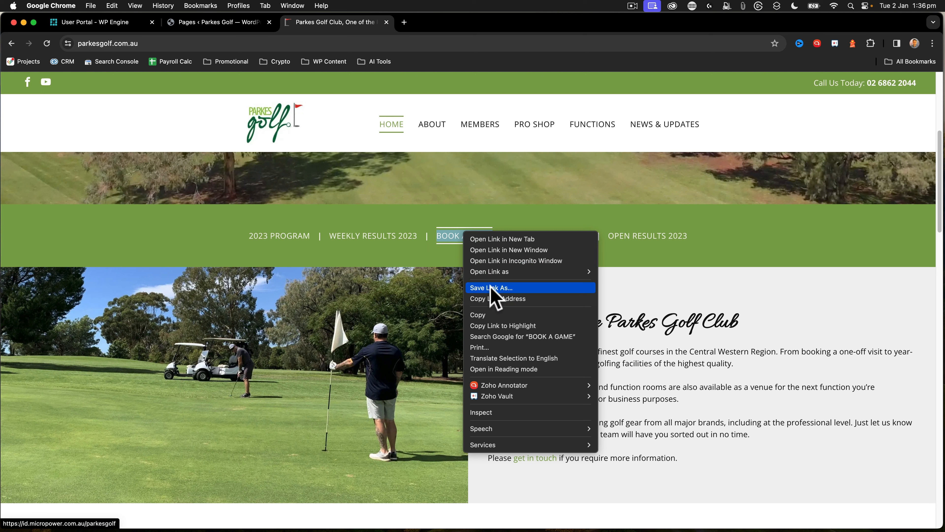
left_click(498, 298)
left_click(193, 22)
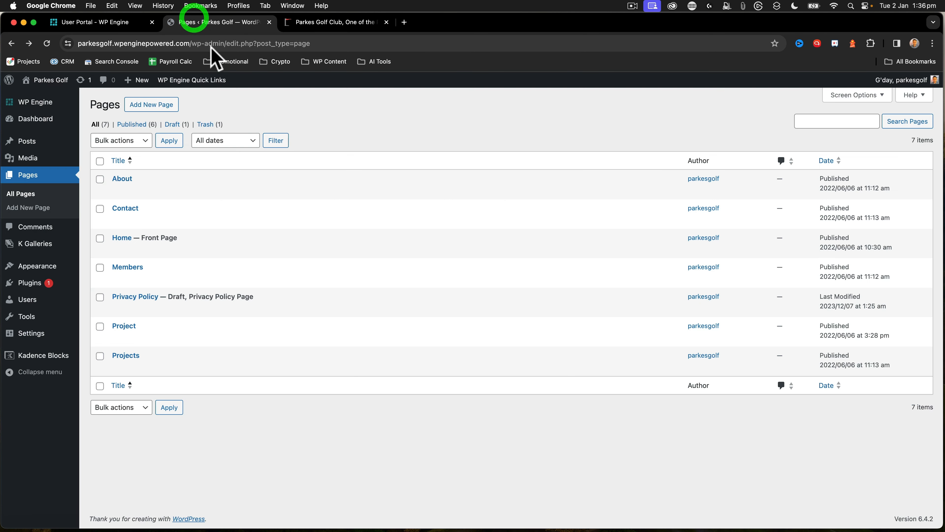
Visit the new site, open it in the Customiser and bring up the header's main row settings
mouse_move(41, 87)
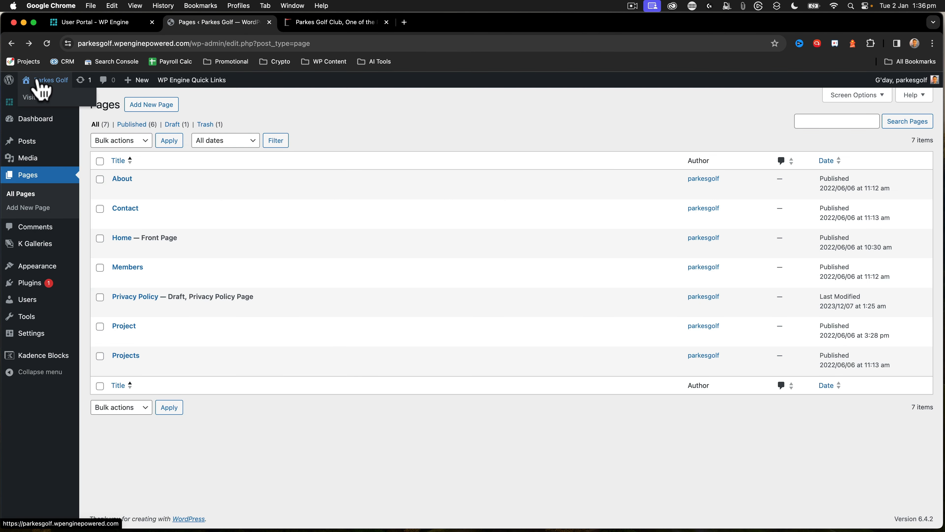
left_click(46, 97)
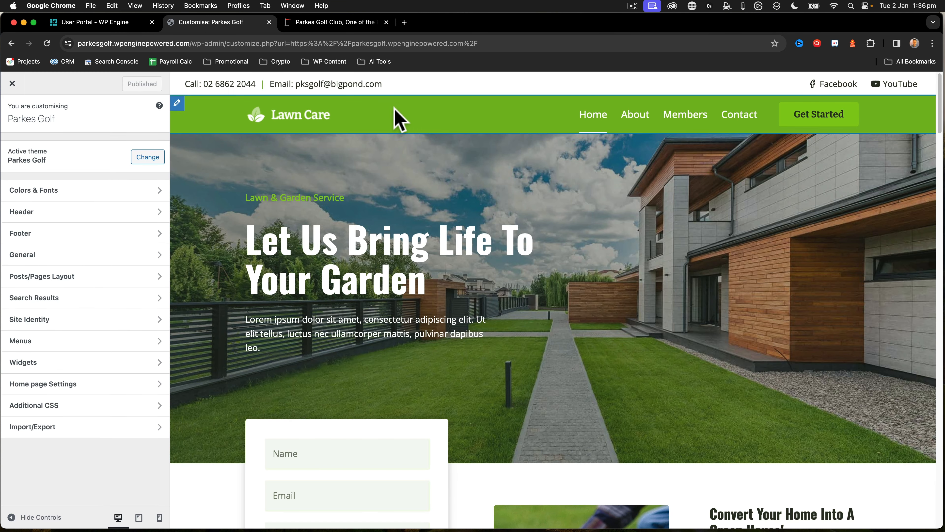
left_click(177, 104)
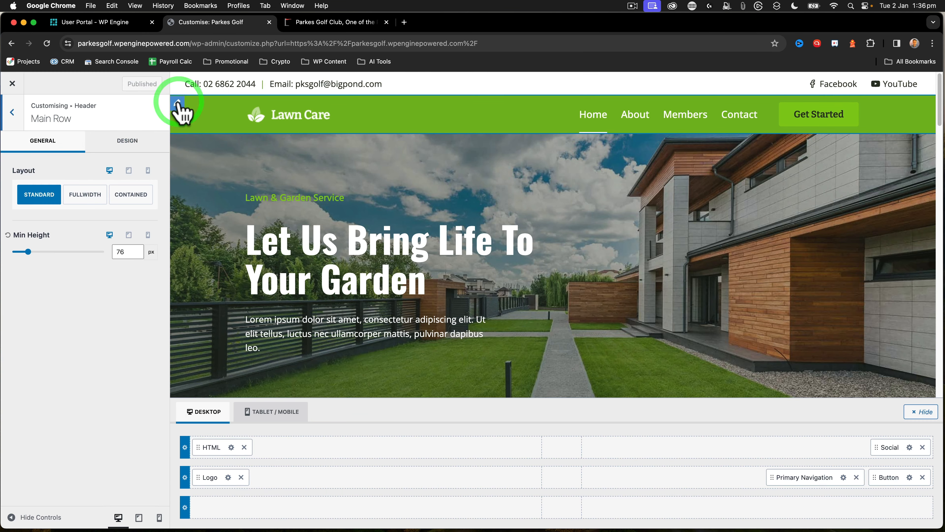
Try the other theme palette colours as the header main row's background, ending on green 79BA1F
left_click(109, 149)
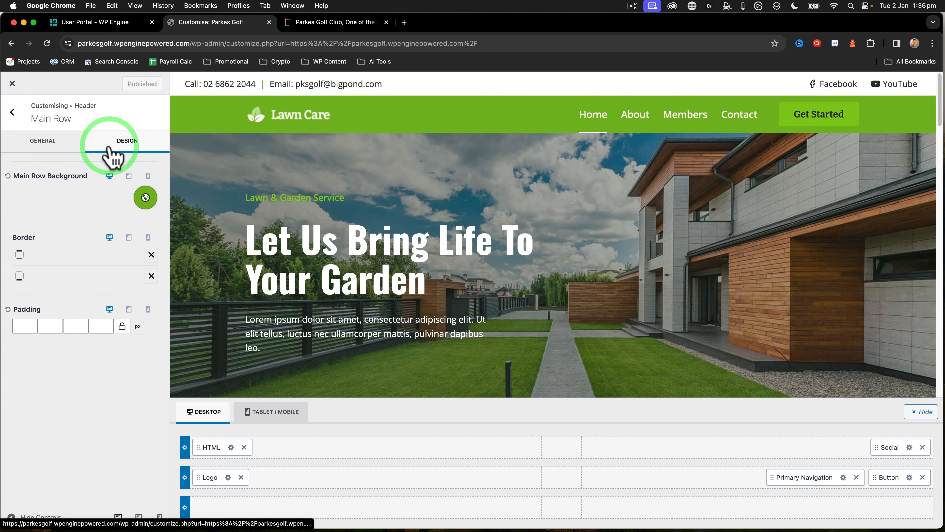
left_click(145, 198)
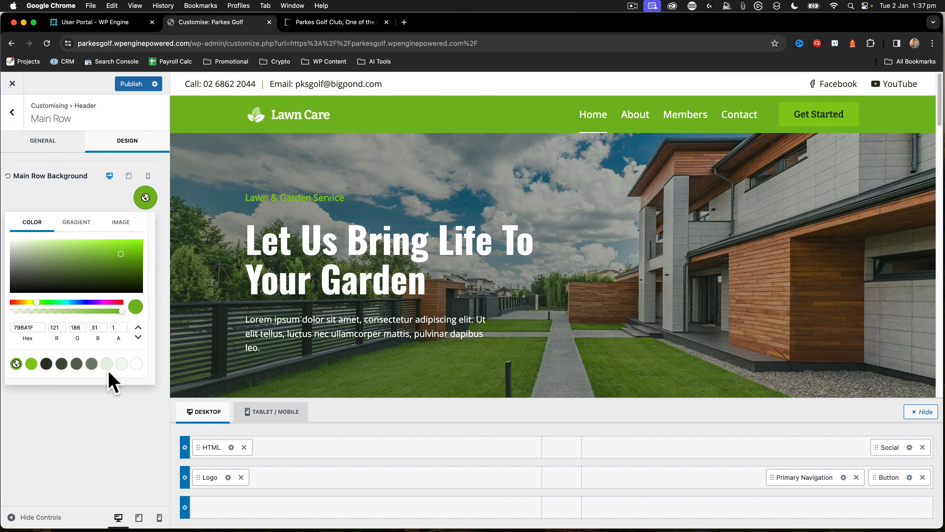
left_click(121, 363)
left_click(92, 363)
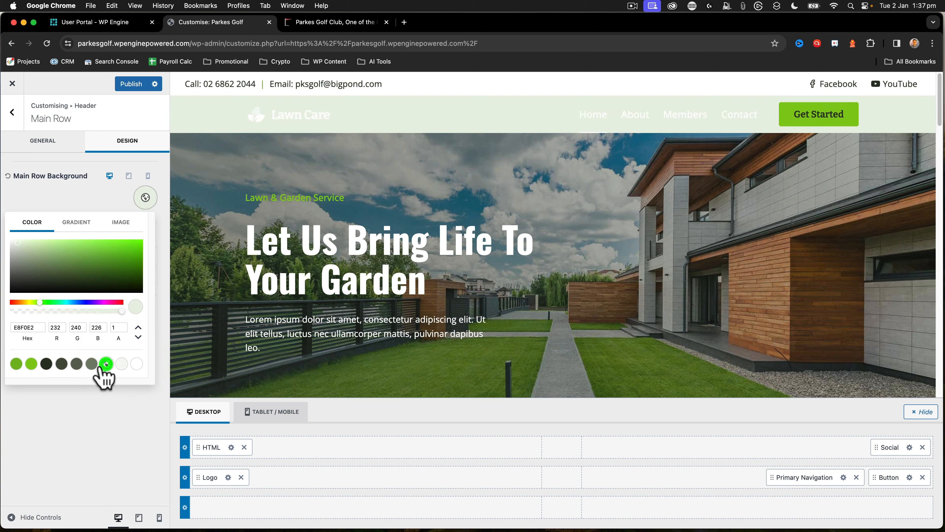
left_click(77, 363)
left_click(61, 364)
left_click(46, 363)
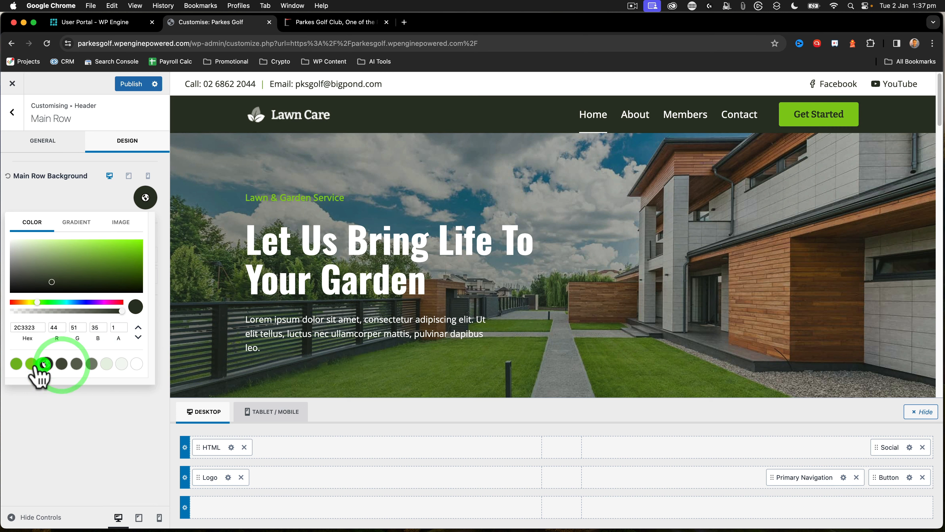
left_click(32, 363)
left_click(16, 363)
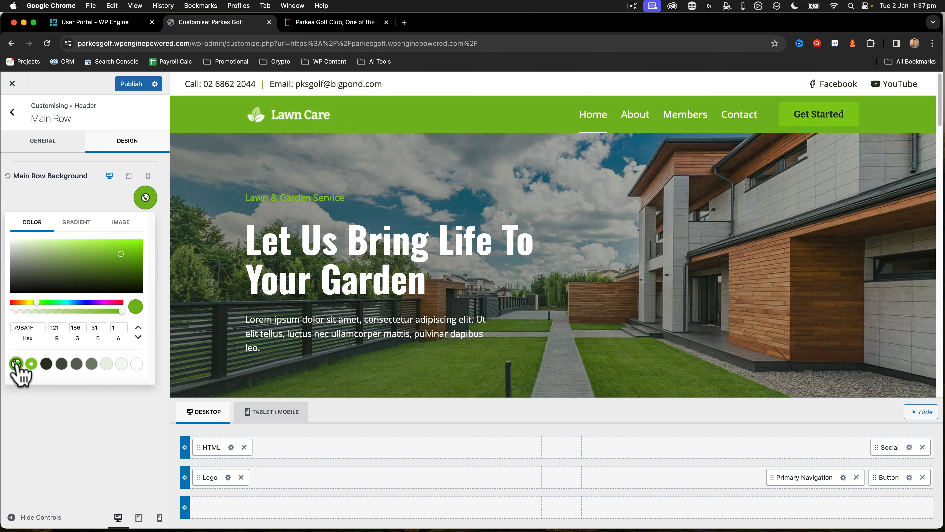
left_click(80, 185)
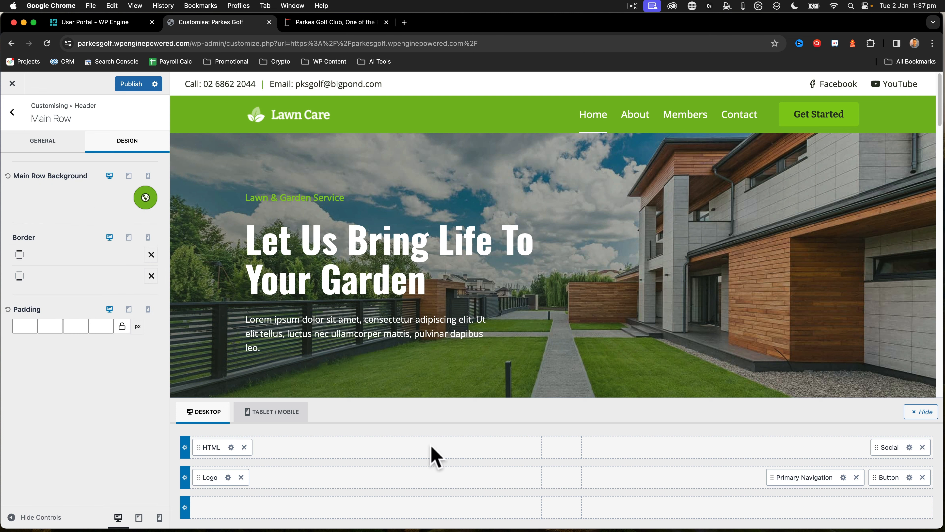
left_click(910, 478)
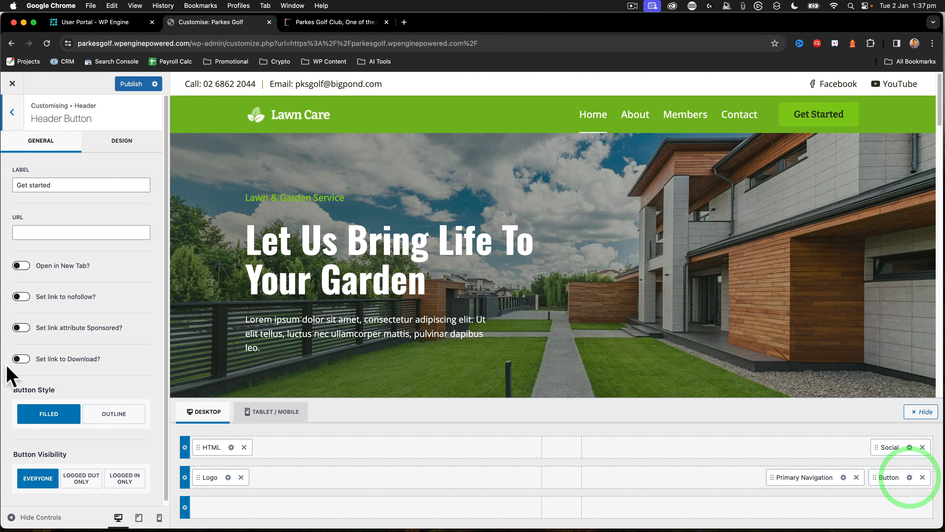
triple_click(51, 185)
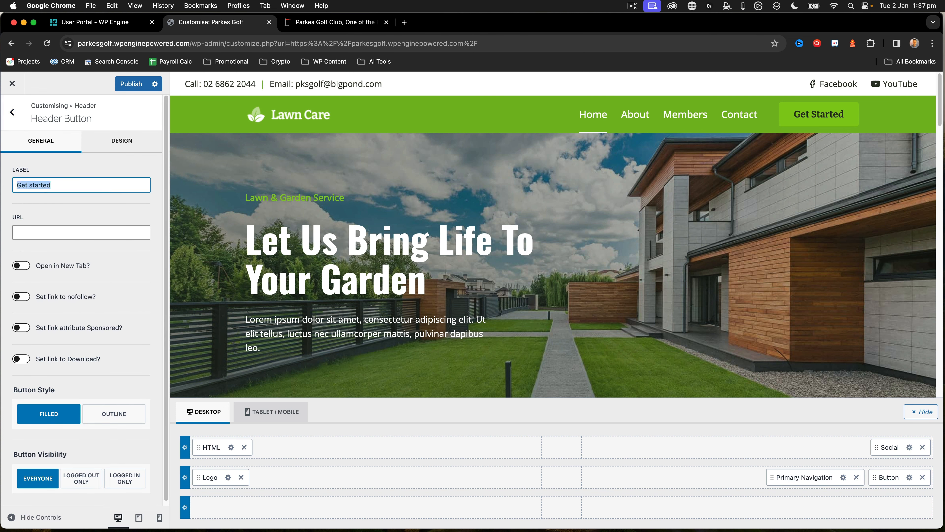
type("Book a Game")
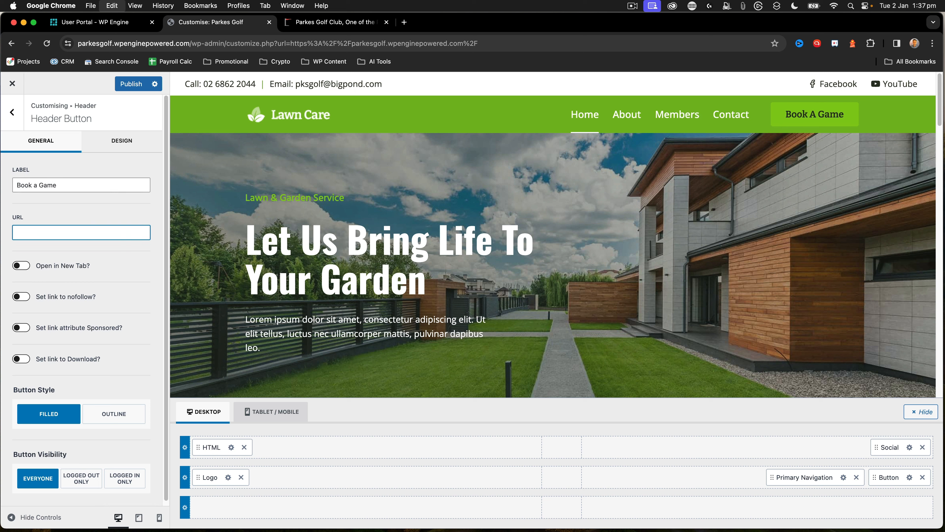
key("super+v")
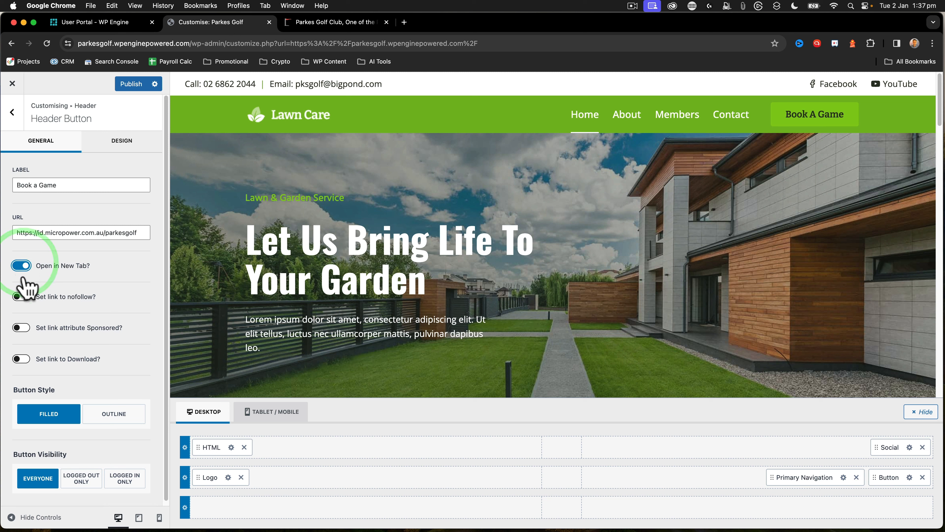
left_click(22, 296)
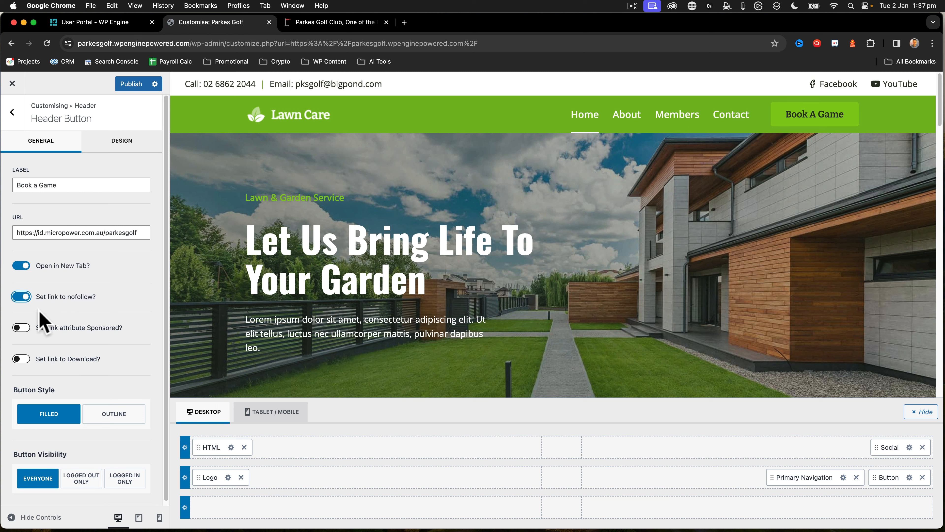
scroll(43, 322, "down", 1)
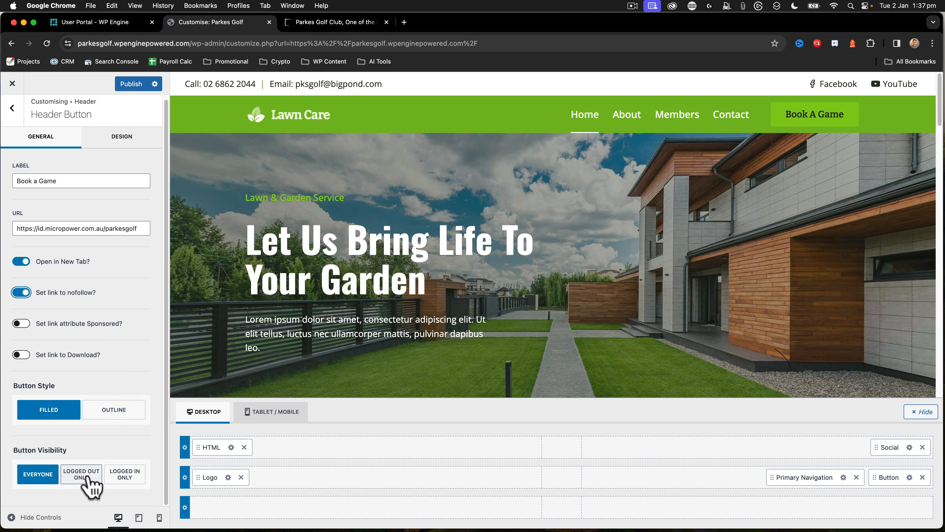
Set the header button's background to white and its hover background to pale green E8F0E2
left_click(126, 143)
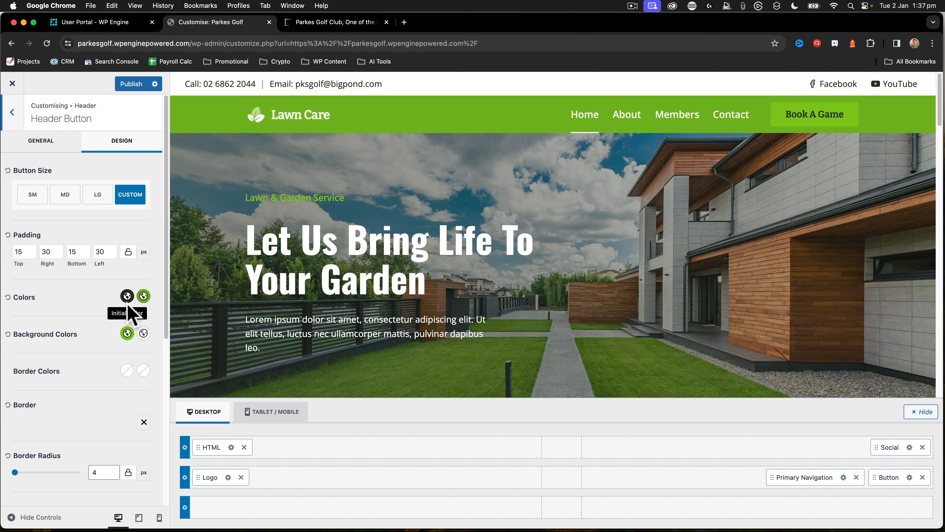
left_click(127, 334)
left_click(141, 312)
left_click(101, 349)
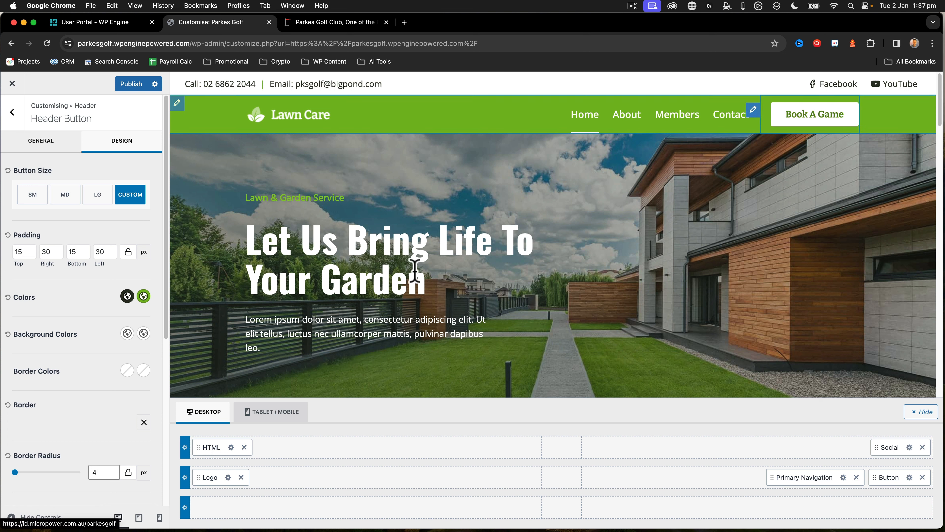
left_click(144, 334)
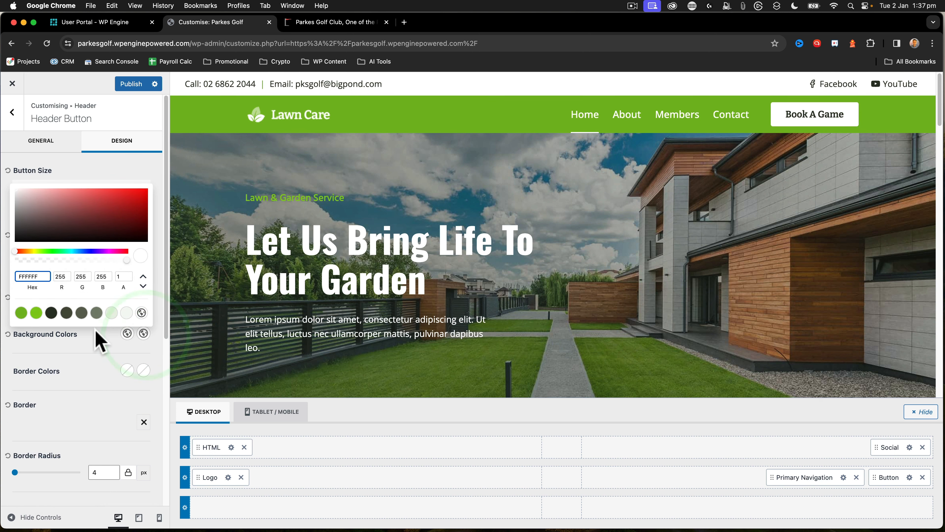
left_click(111, 313)
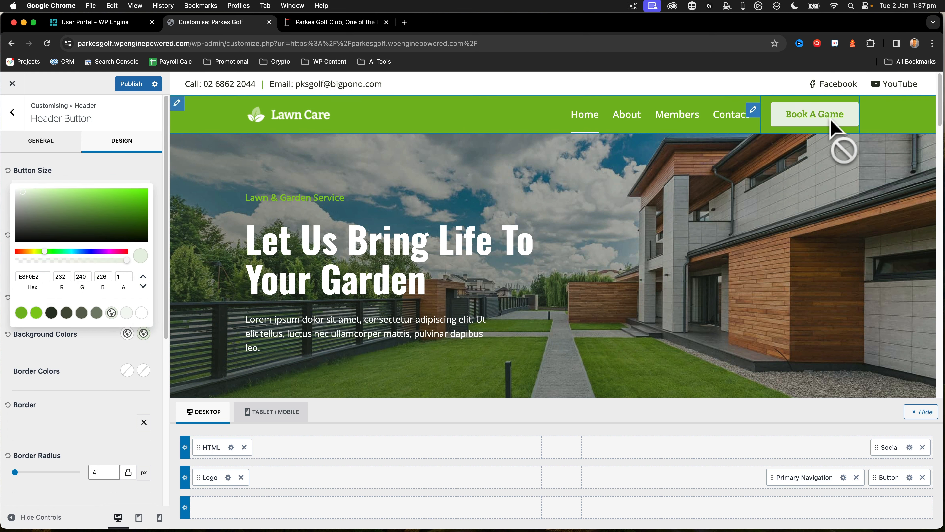
left_click(61, 361)
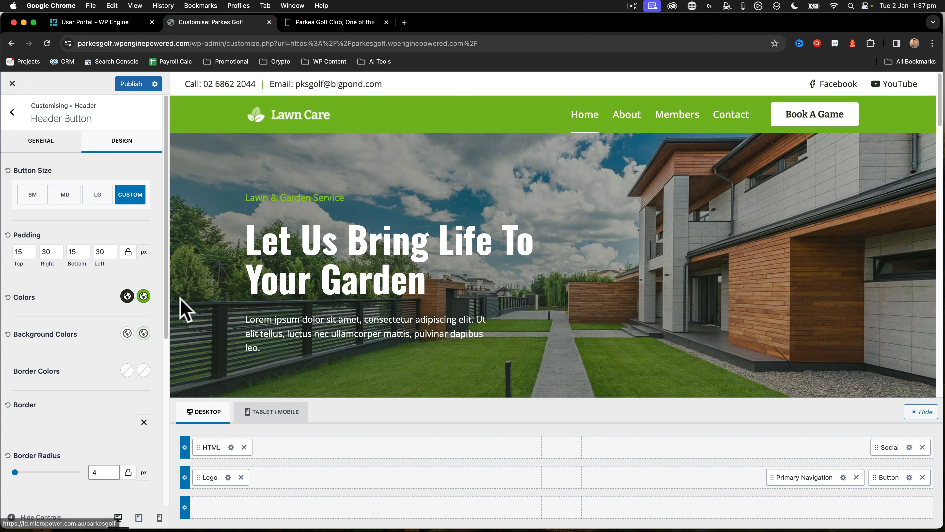
Set the header button's hover text colour to dark 2C3323 and its normal text colour to green 79BA1F
left_click(144, 296)
left_click(53, 276)
left_click(63, 314)
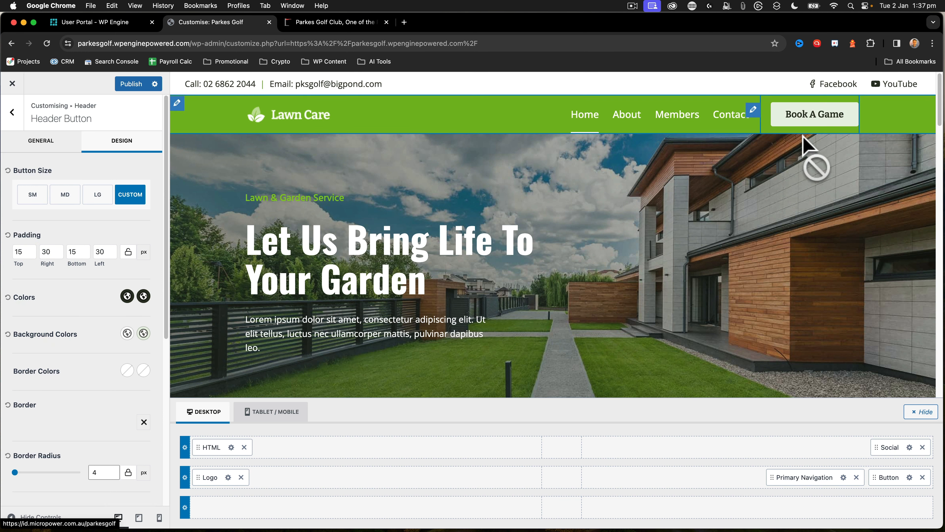
left_click(127, 297)
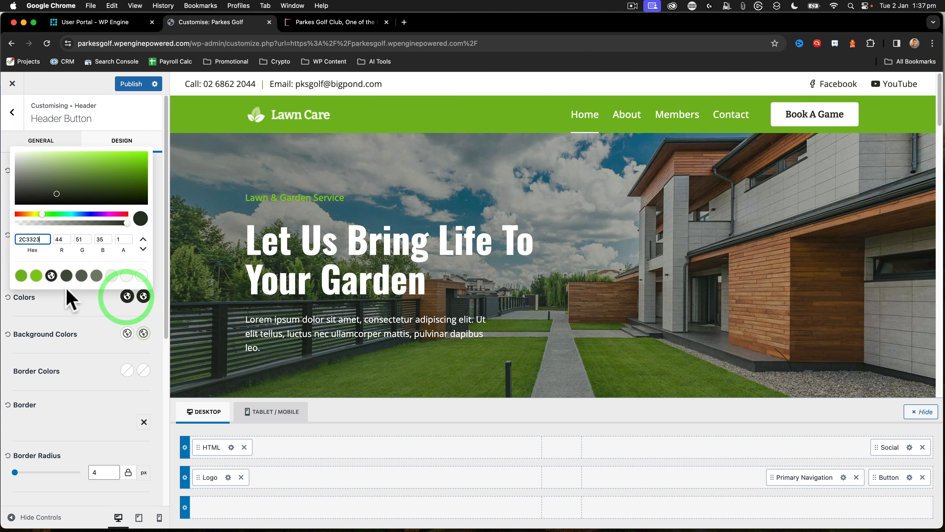
left_click(21, 276)
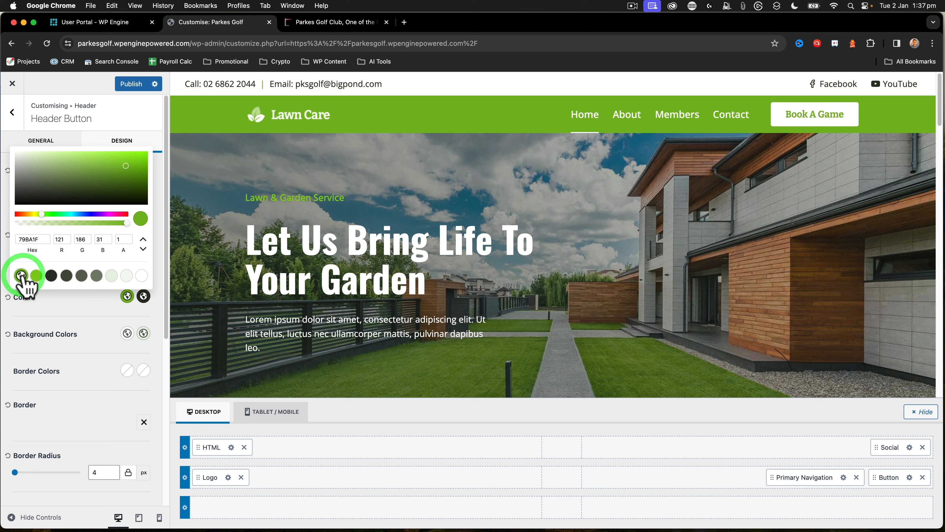
left_click(44, 316)
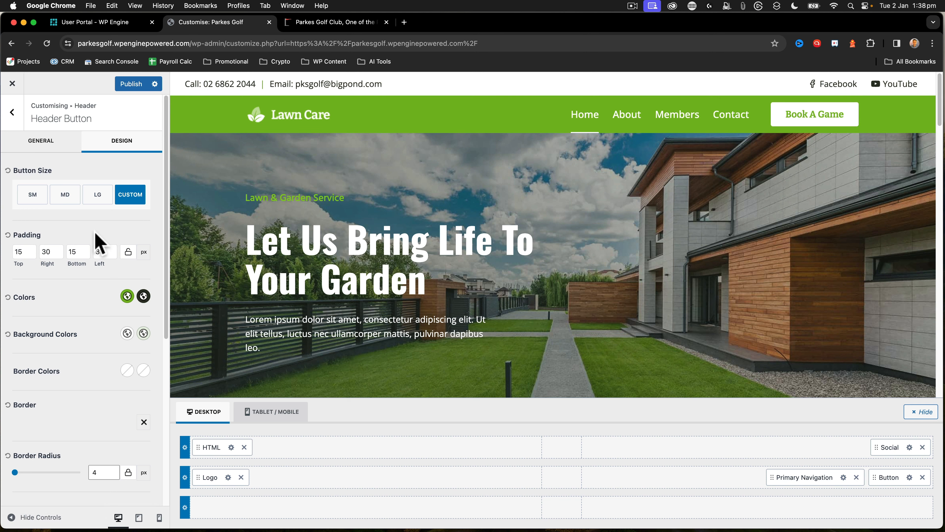
Try the small and medium header button sizes and settle on LG
left_click(33, 199)
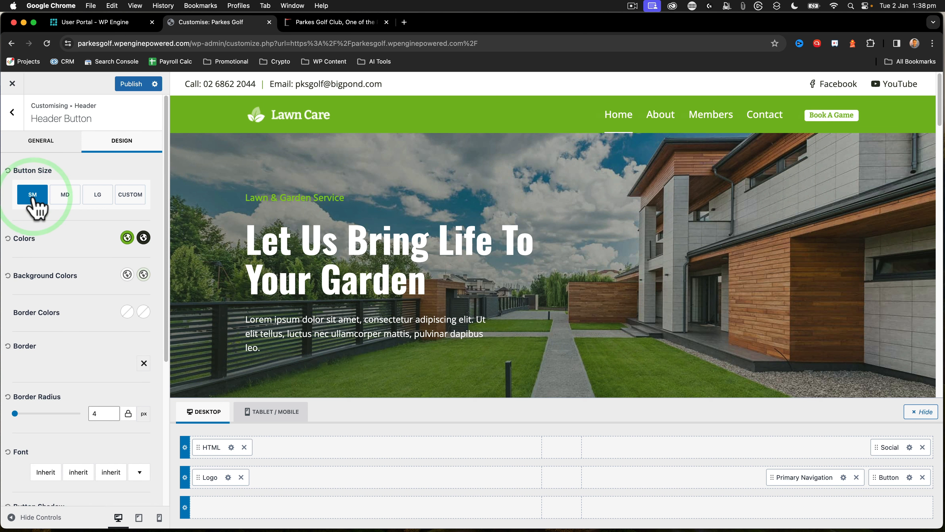
left_click(61, 199)
left_click(96, 199)
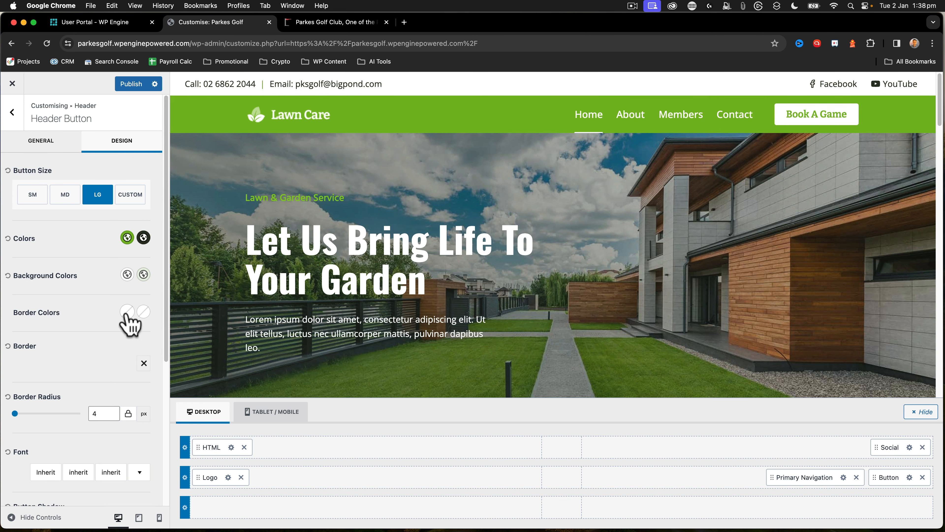
Give the header button's normal-state shadow the fifth palette colour, a dark grey
scroll(68, 346, "down", 5)
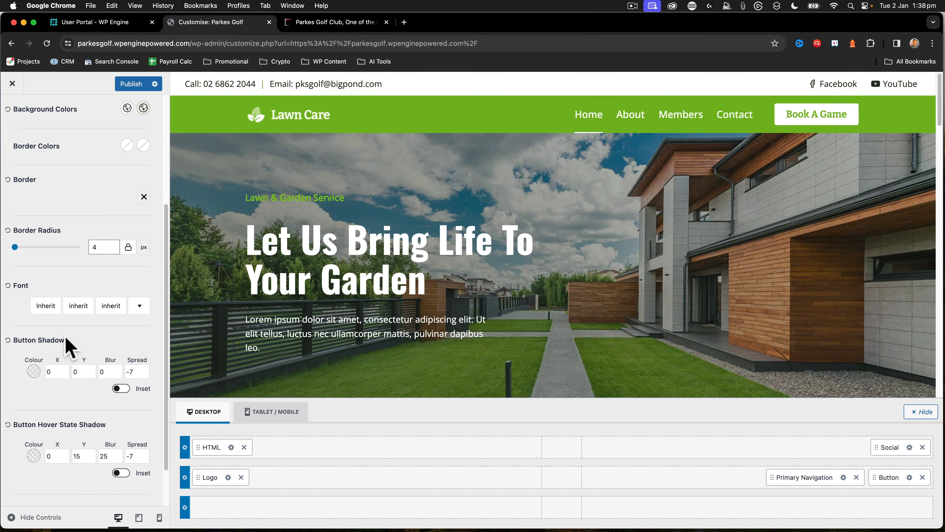
left_click(33, 371)
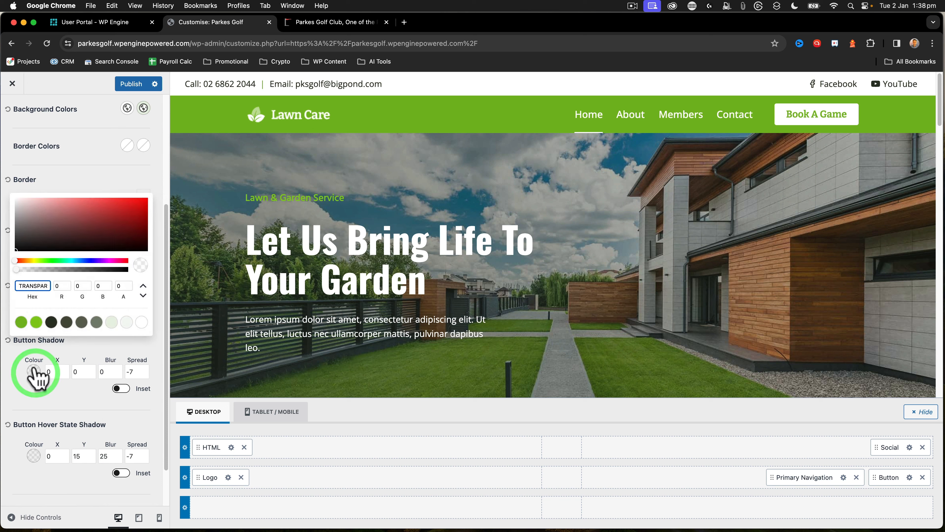
left_click(84, 323)
left_click(28, 394)
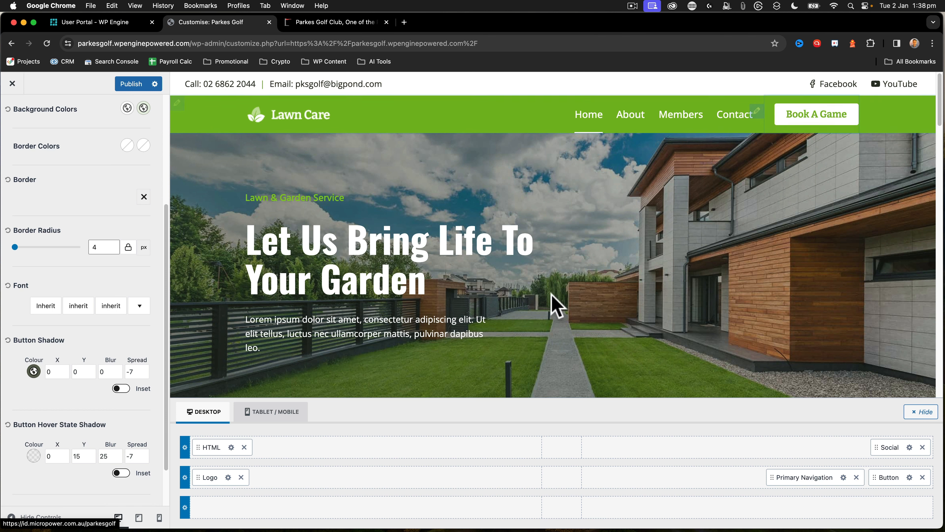
Raise the header button's normal-state shadow colour, 5E6654, to full opacity with an alpha of 1
left_click(33, 371)
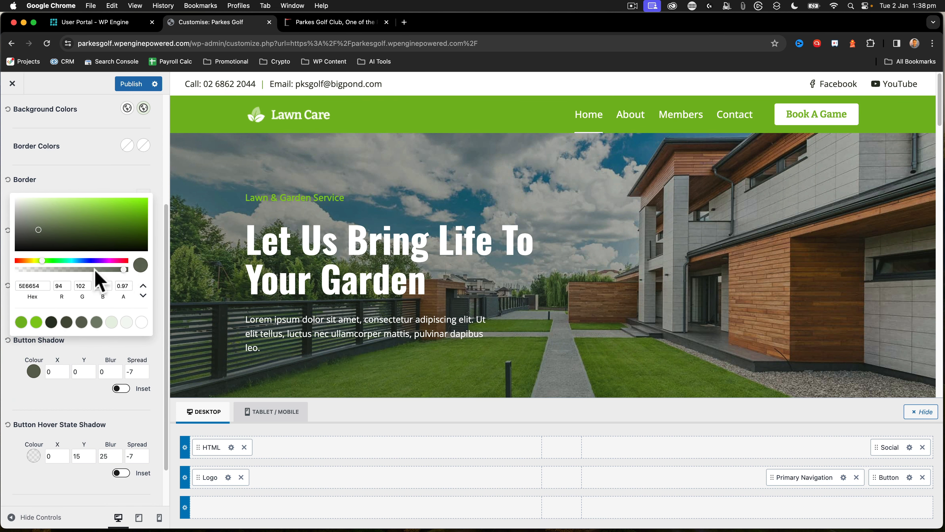
left_click_drag(11, 276, 80, 272)
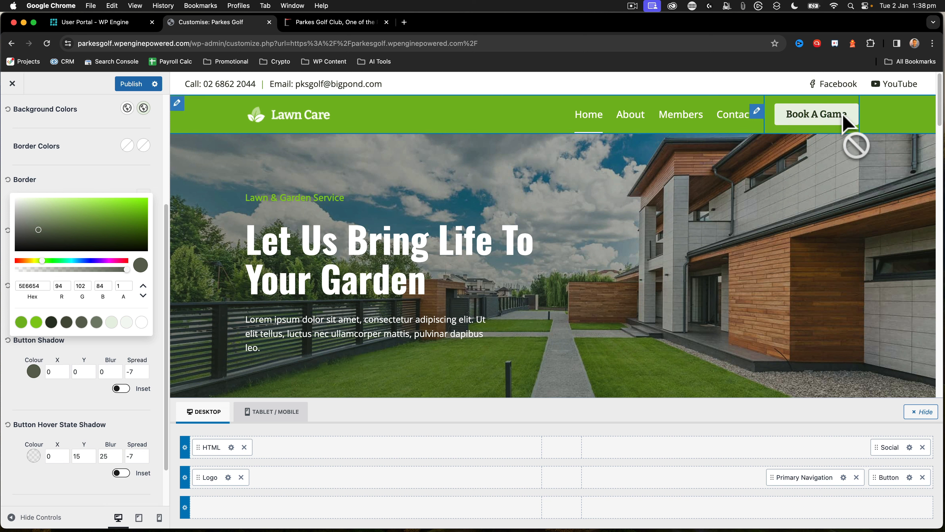
left_click(20, 405)
Give the header button's hover-state shadow a dark palette colour, and publish the header changes before leaving the customiser
left_click(33, 456)
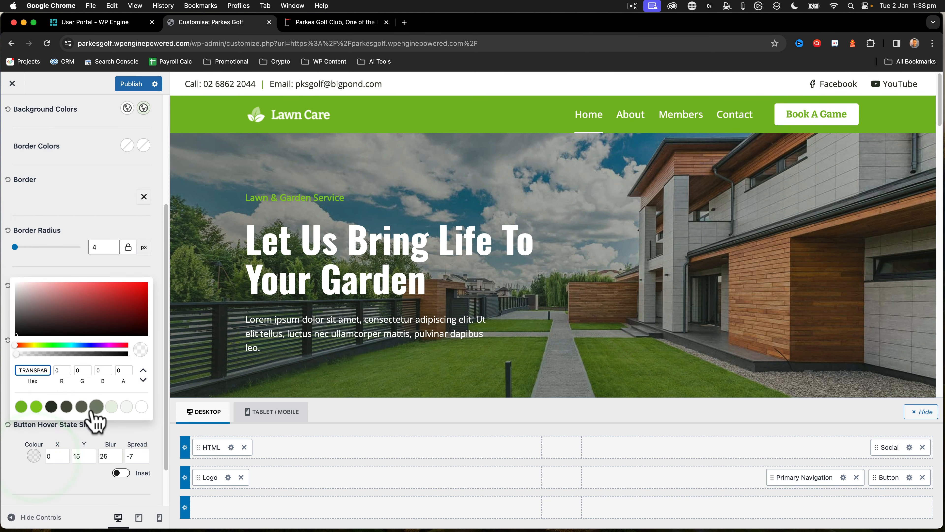
left_click(61, 407)
left_click(34, 453)
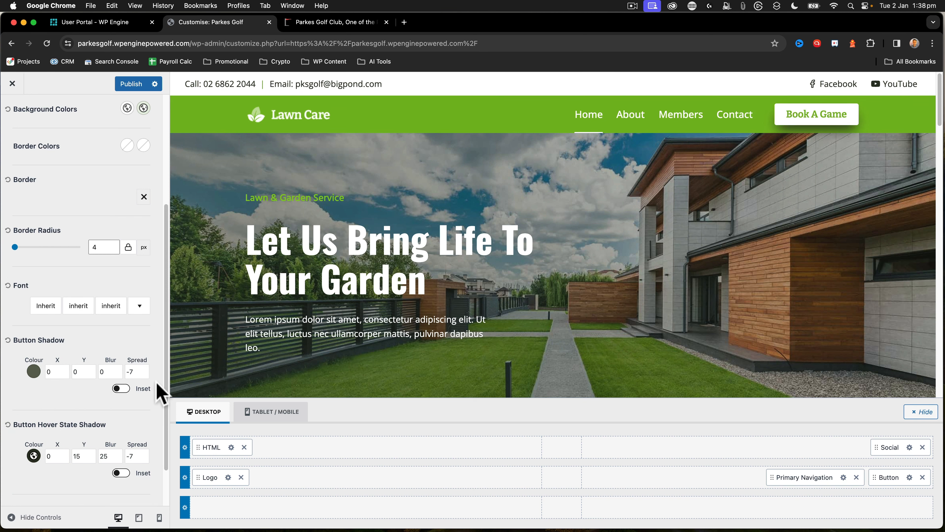
left_click(85, 400)
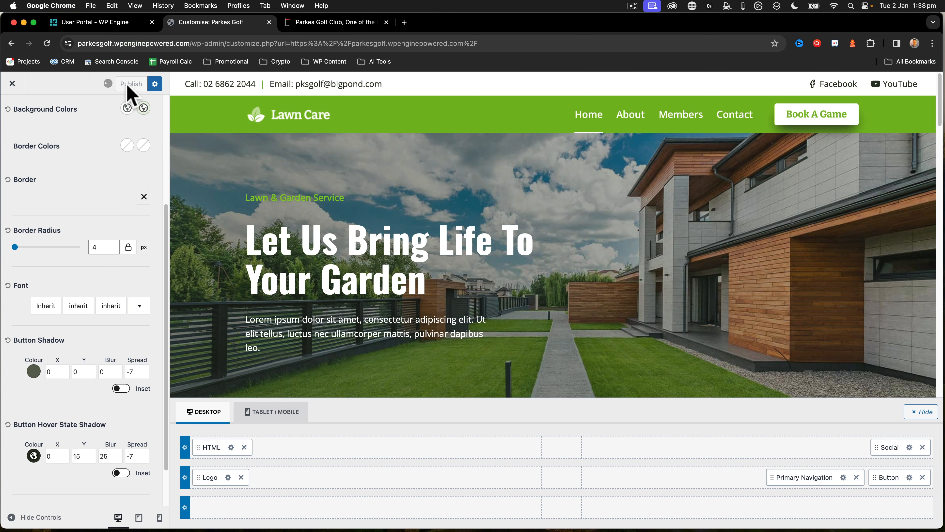
left_click(13, 84)
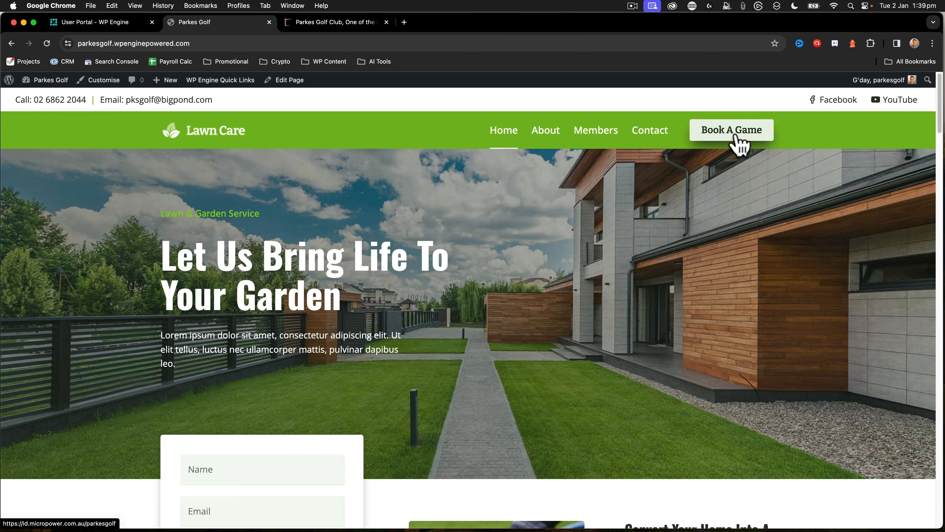
Compare the existing Parkes Golf Club site's quick links with the new site's About and home pages
left_click(330, 23)
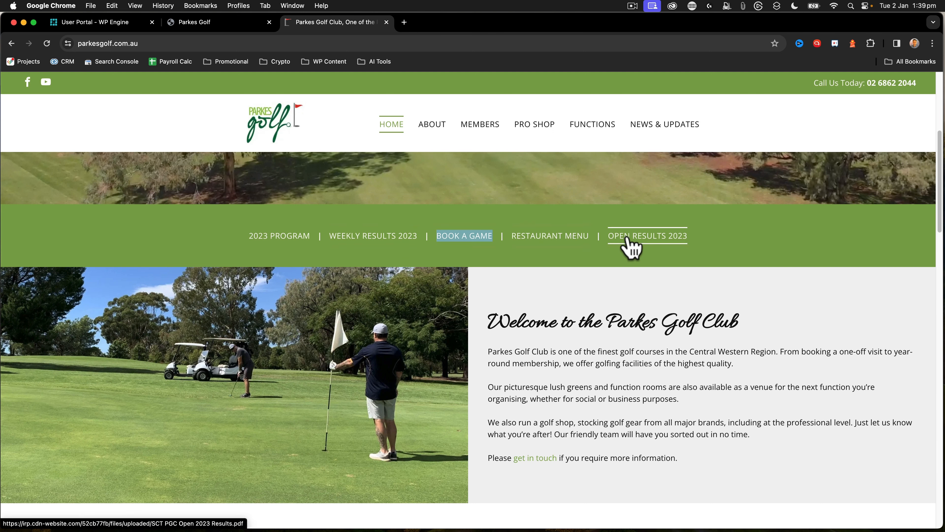
left_click(200, 22)
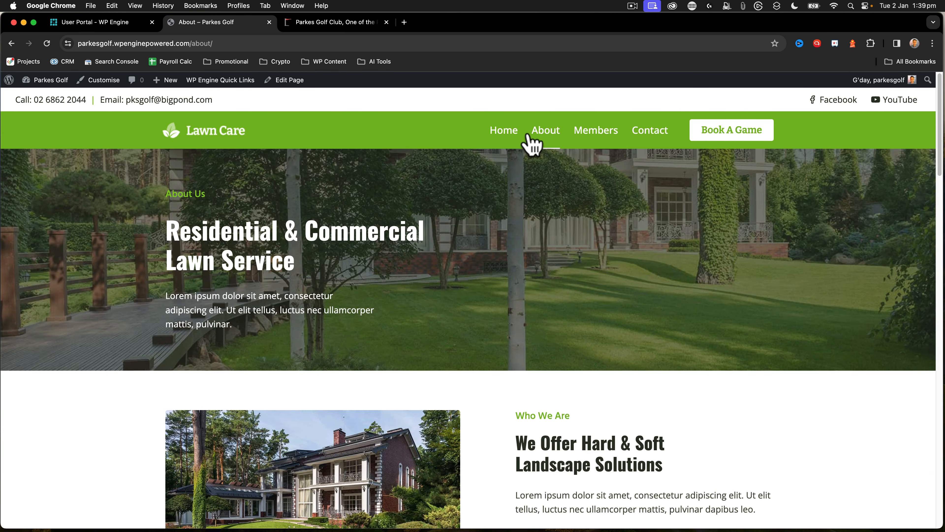
left_click(505, 140)
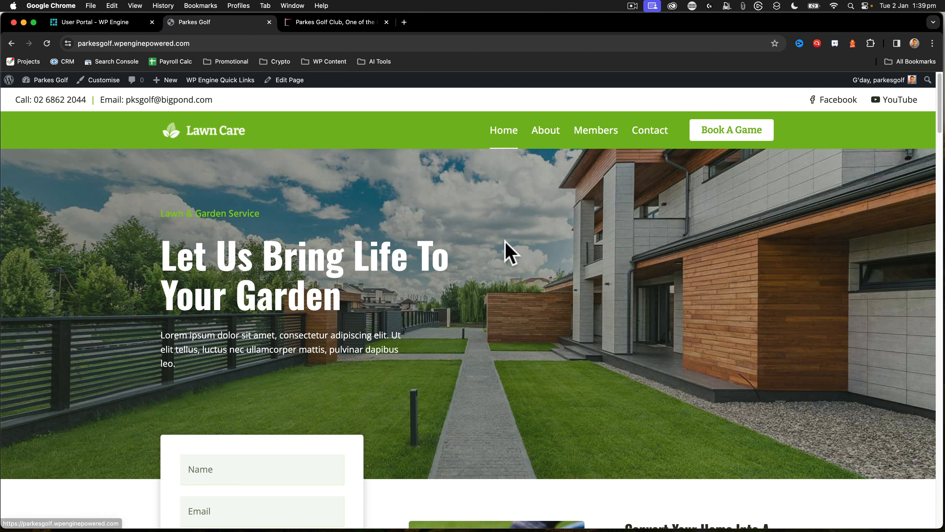
scroll(507, 253, "down", 10)
scroll(365, 274, "up", 10)
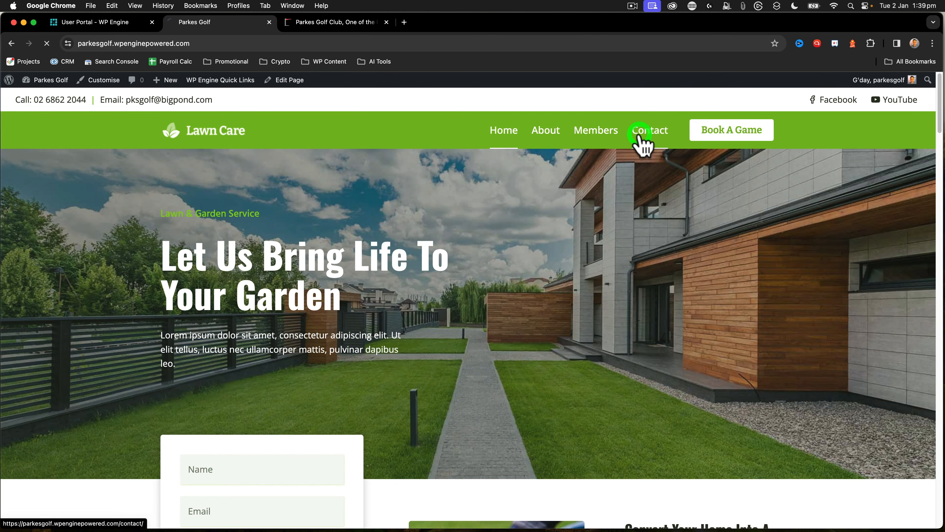
Review the new site's Contact page, including its message form, contact details and Play Parkes Golf section
left_click(643, 141)
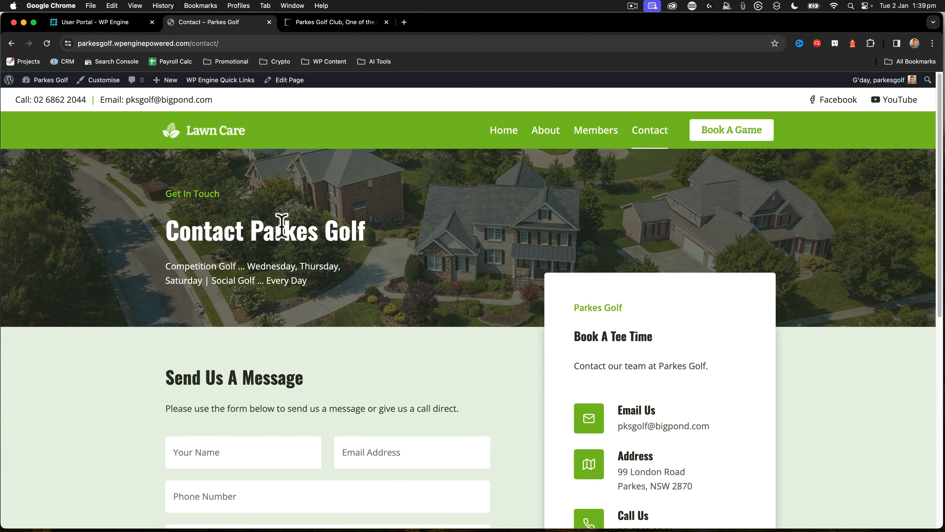
scroll(174, 204, "down", 2)
scroll(522, 300, "down", 1)
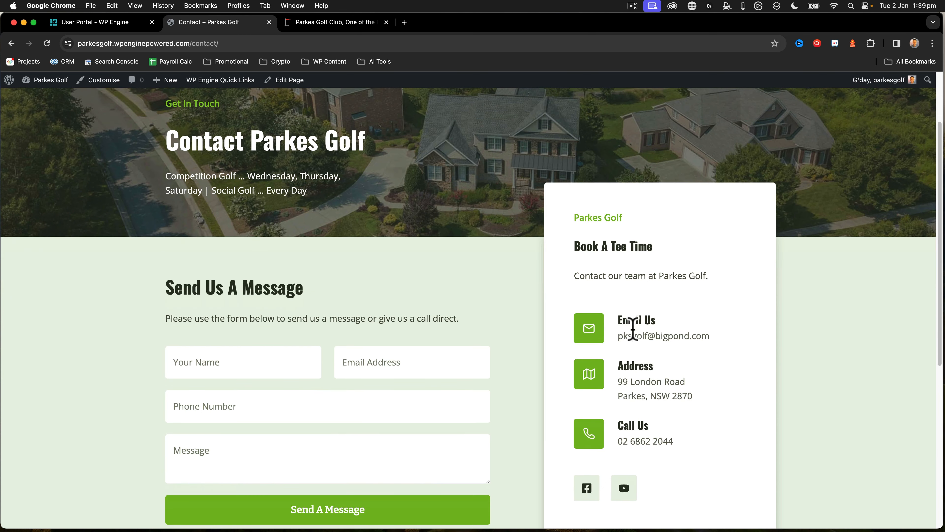
scroll(633, 328, "down", 8)
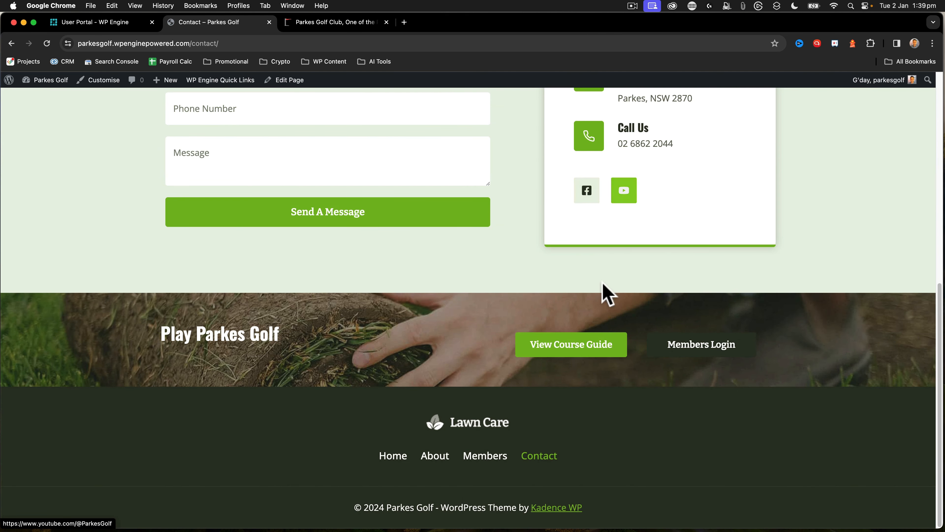
scroll(601, 284, "up", 1)
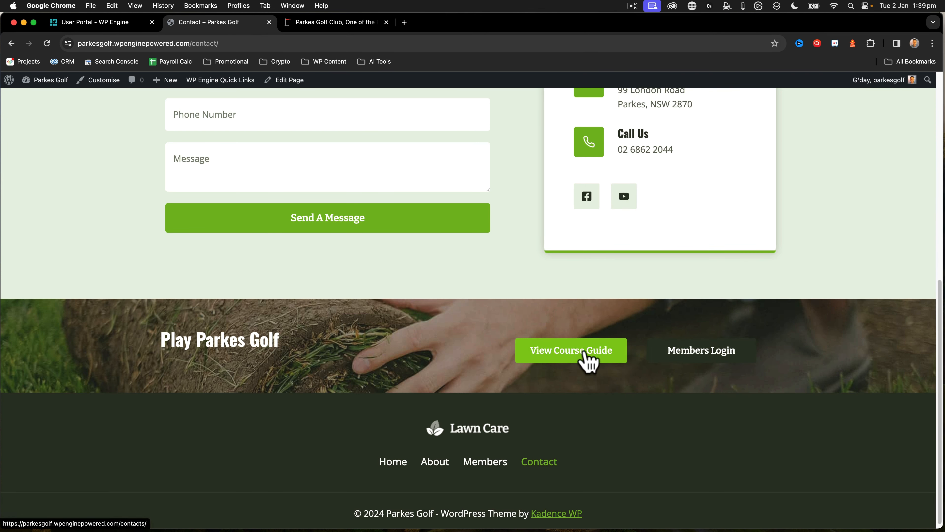
Test the Members Login button in the Play Parkes Golf section, and return to the Contact page
left_click(710, 348)
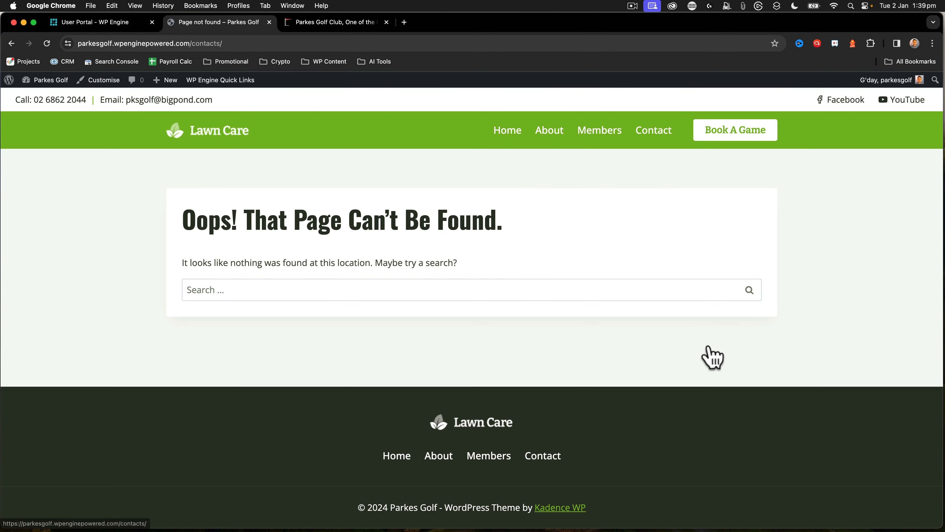
left_click(12, 43)
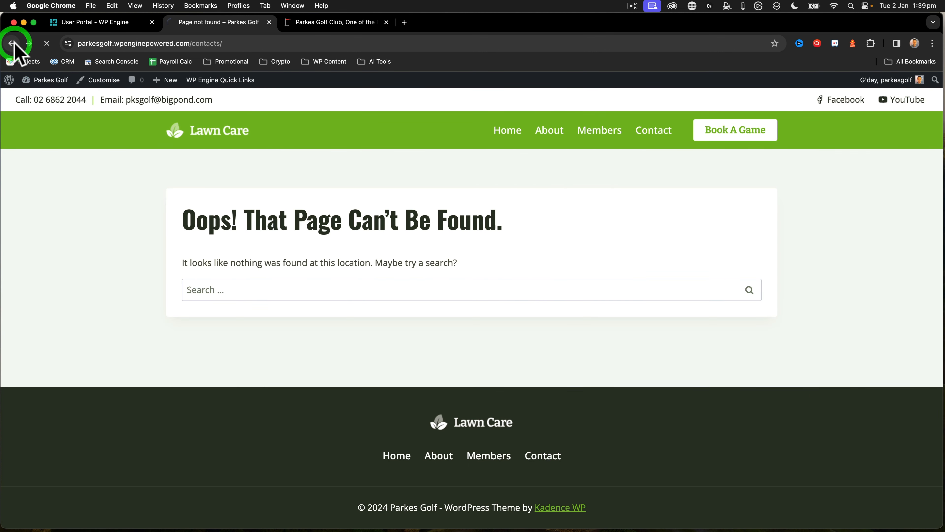
scroll(654, 242, "up", 10)
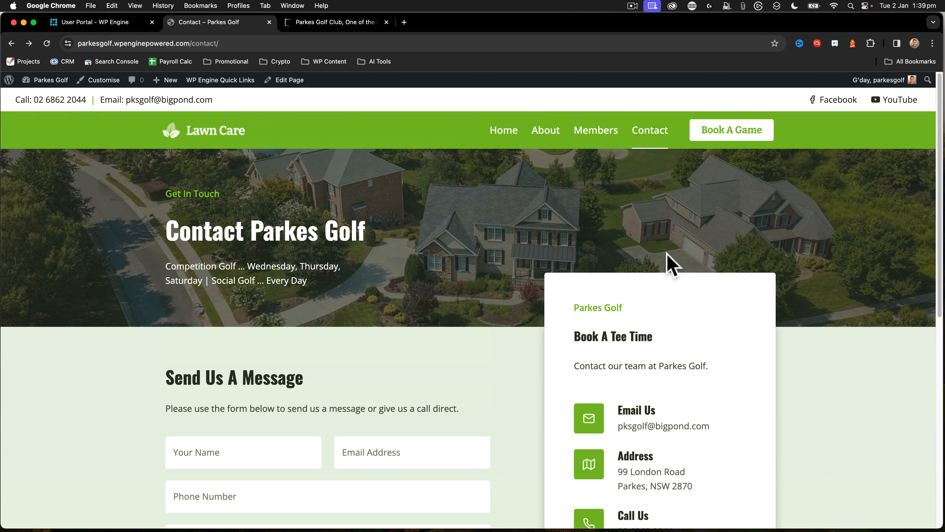
Copy the link address of the header's Book A Game button
right_click(732, 139)
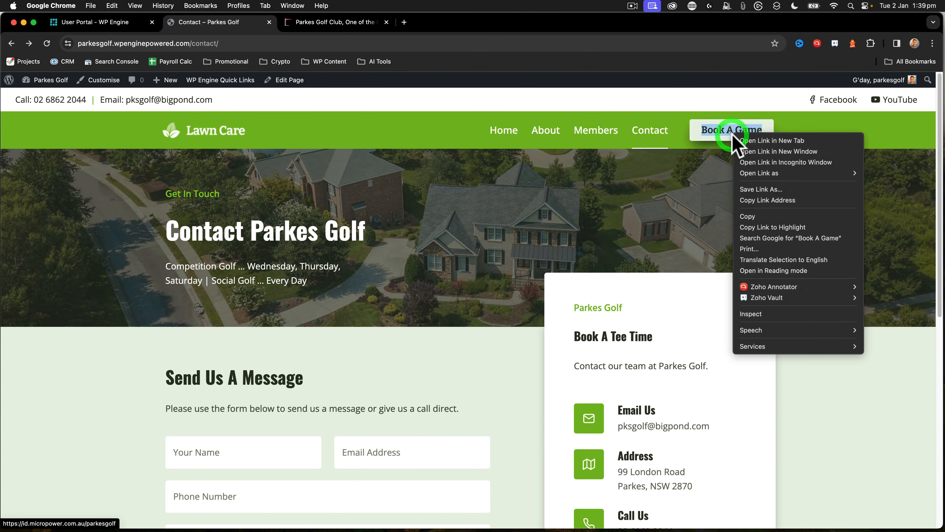
left_click(753, 202)
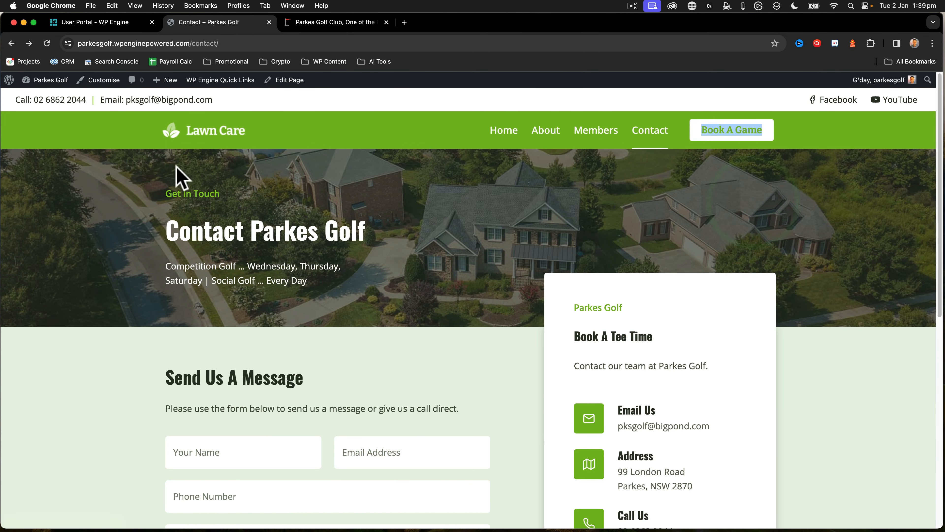
scroll(295, 148, "down", 10)
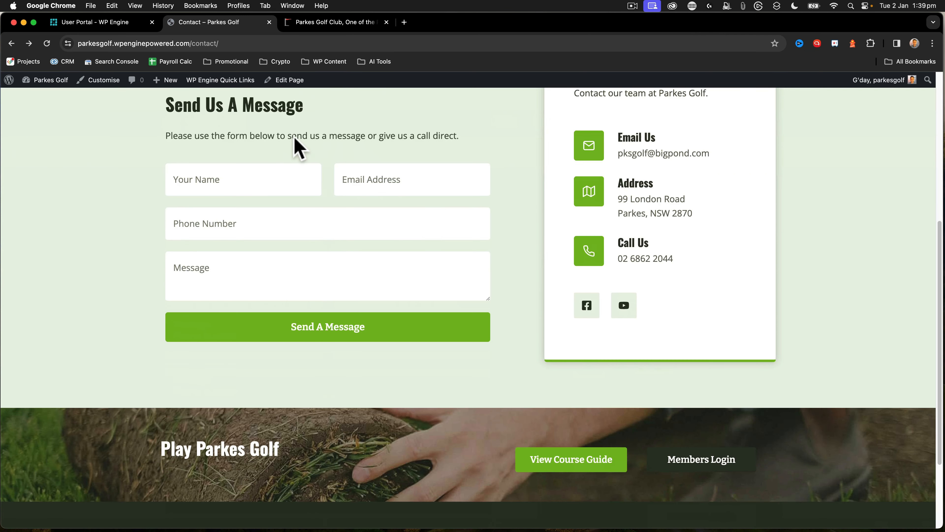
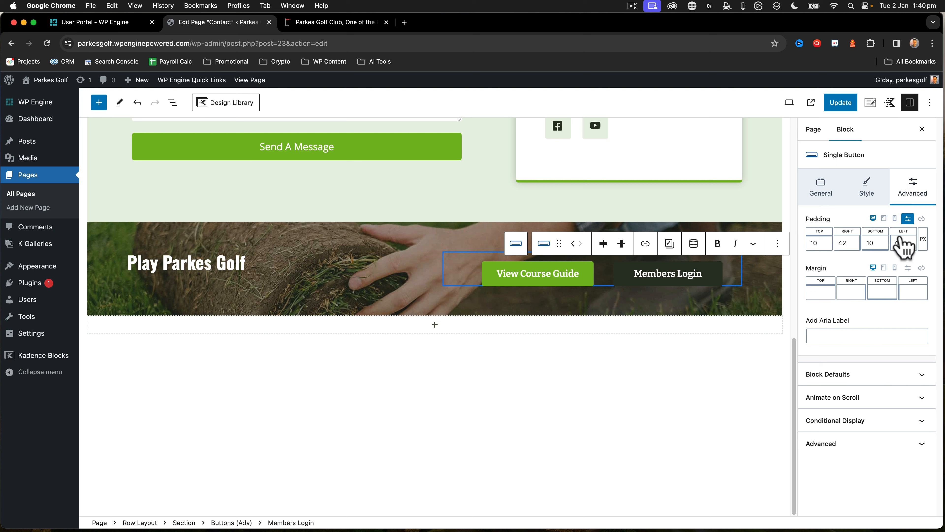
Make the Members Login button's link open in a new tab with No Follow enabled, and update the Contact page
left_click(823, 191)
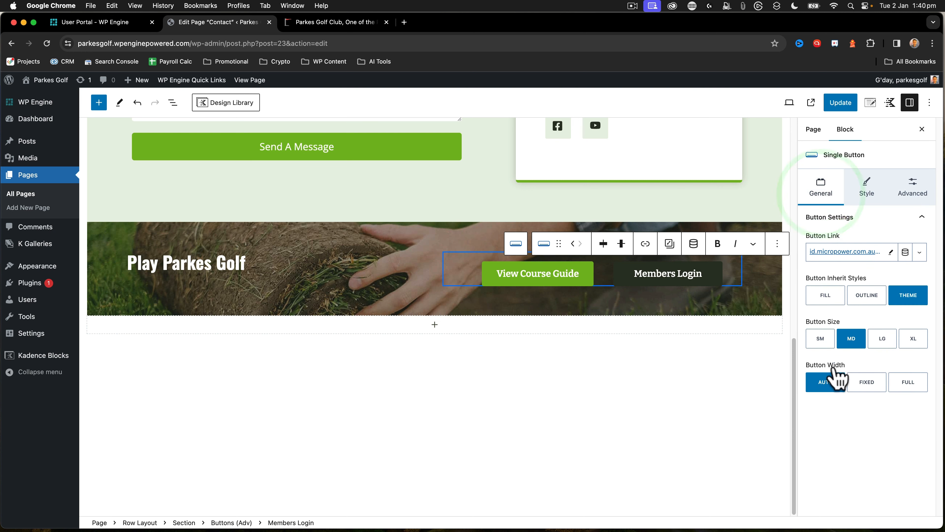
left_click(866, 194)
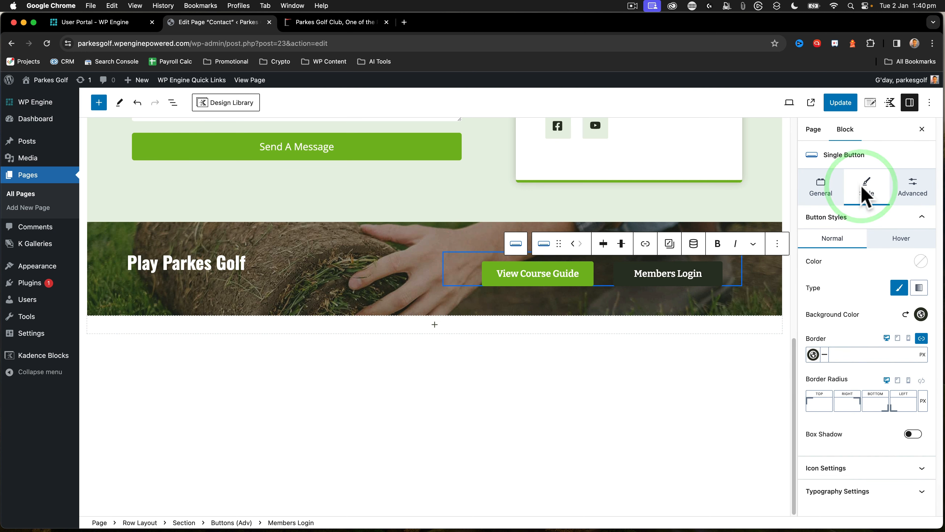
left_click(822, 188)
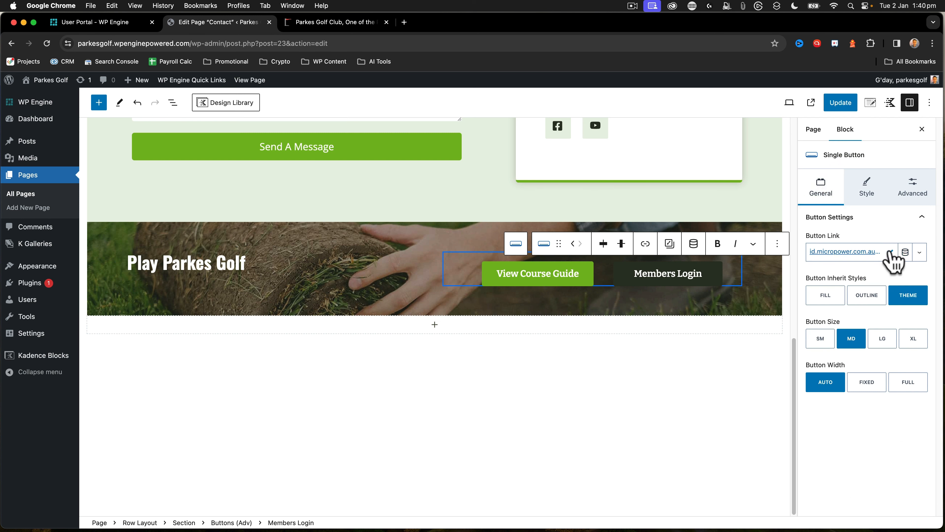
left_click(920, 254)
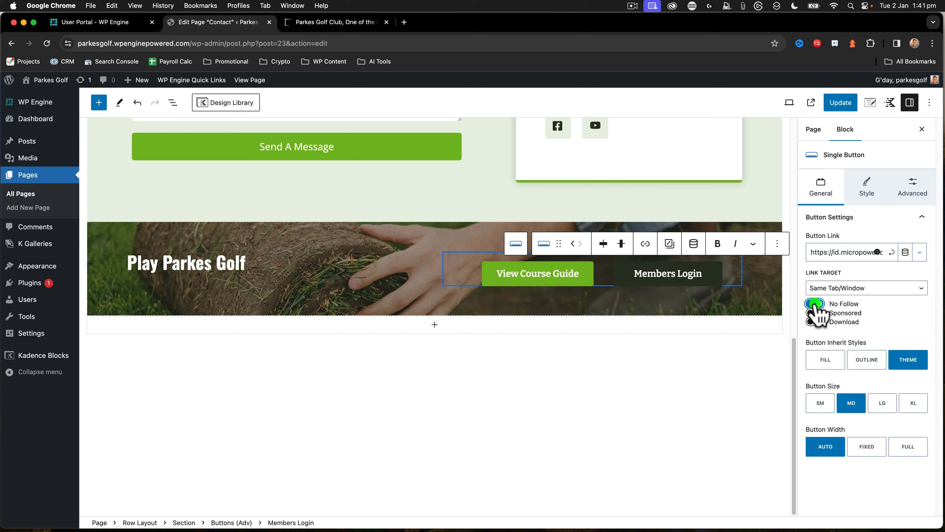
left_click(836, 288)
left_click(833, 300)
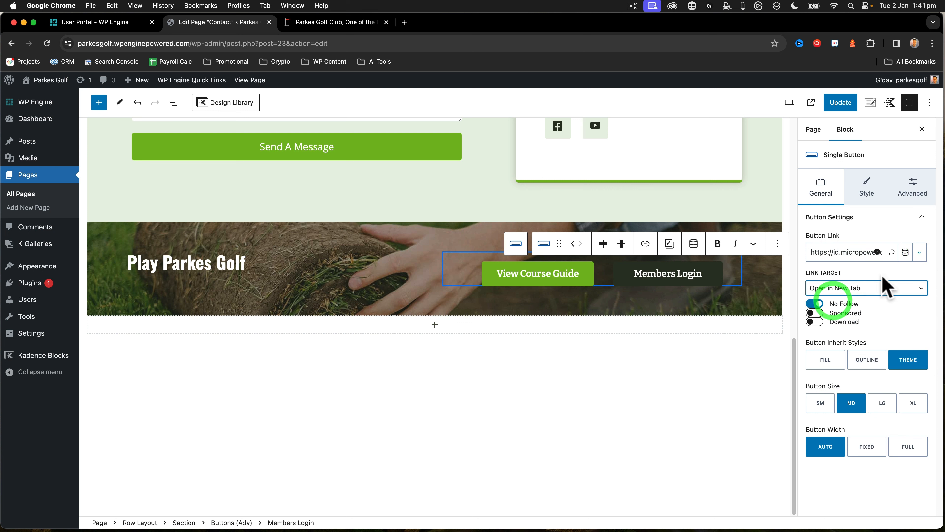
left_click(920, 253)
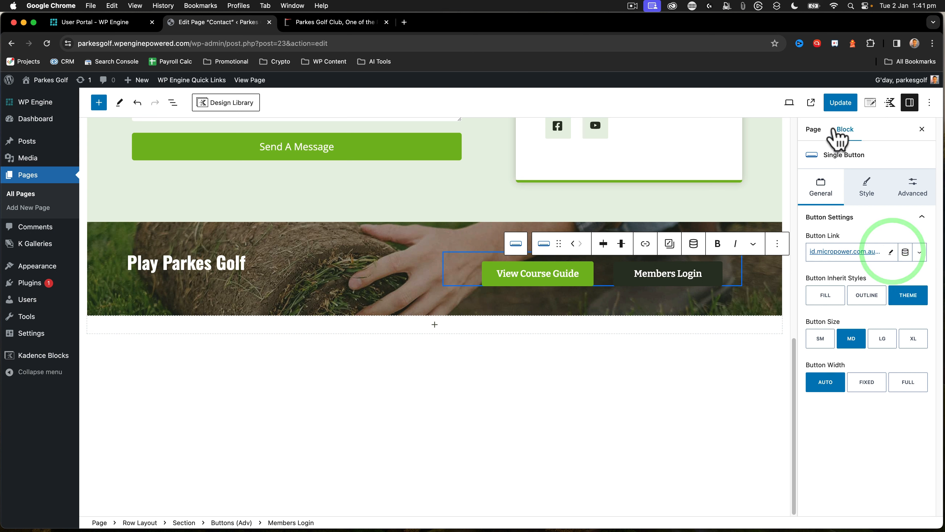
left_click(838, 107)
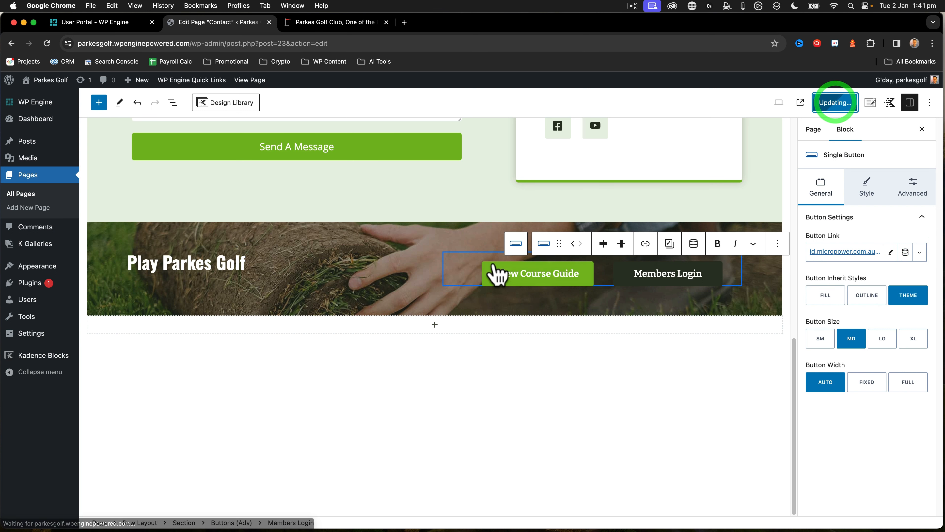
left_click(509, 275)
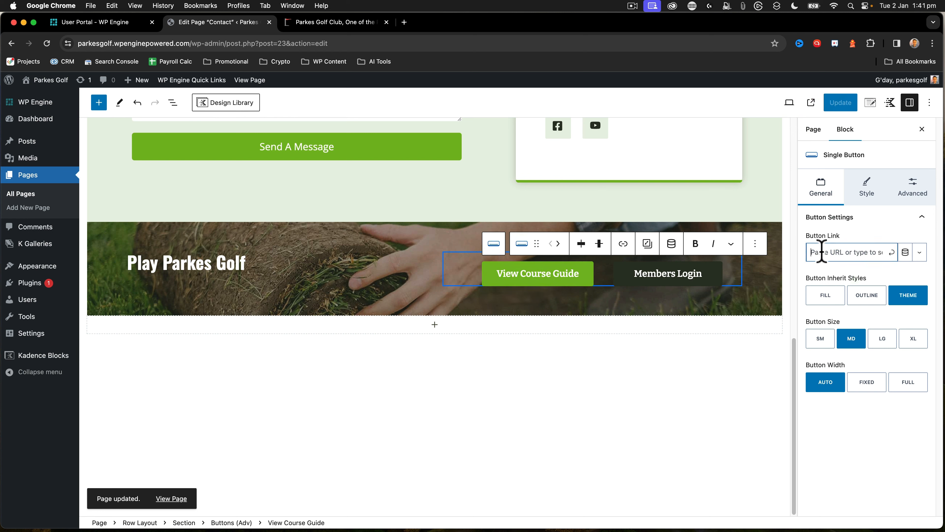
left_click(833, 265)
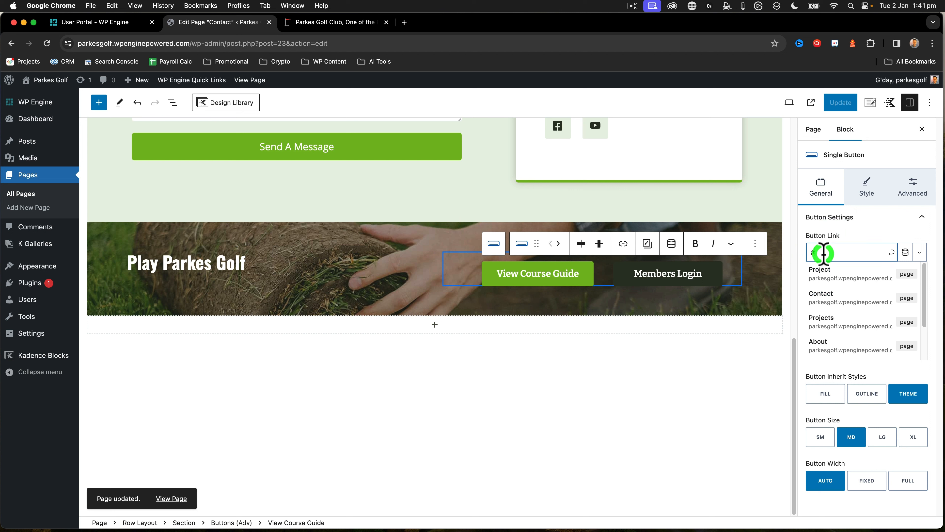
key("BackSpace")
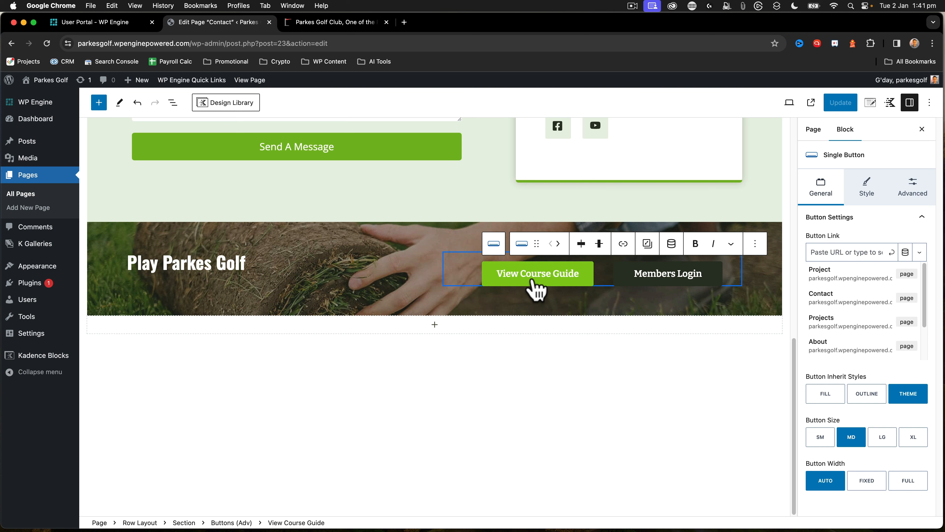
Delete the empty one-column row below the Play Parkes Golf section from the Contact page
left_click(205, 229)
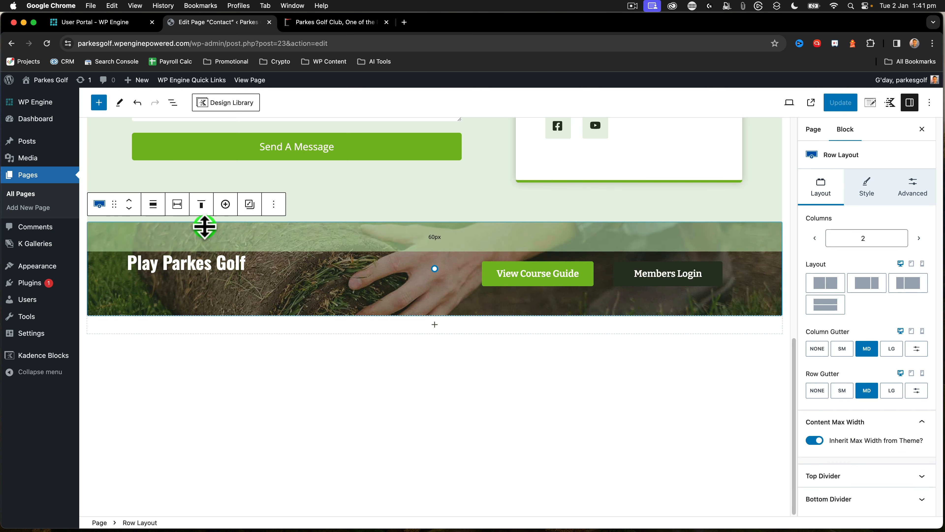
left_click(173, 103)
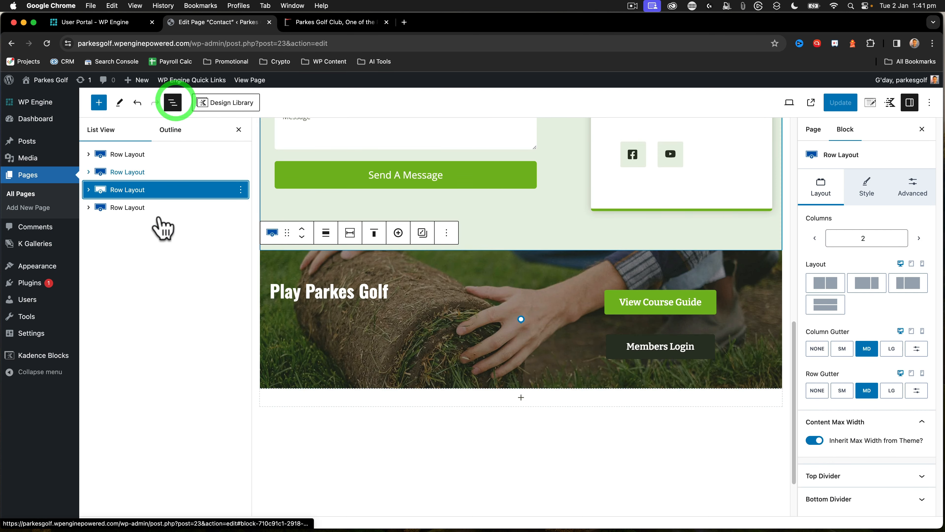
left_click(126, 209)
left_click(241, 207)
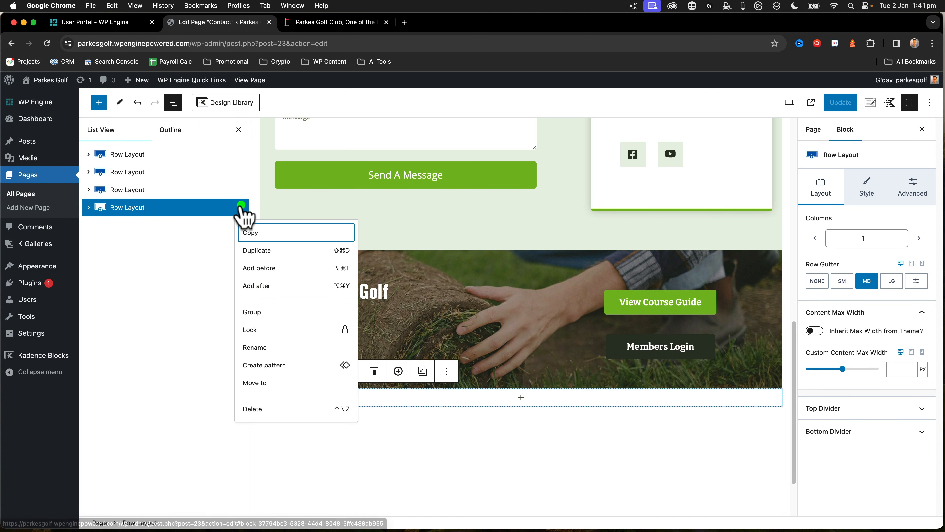
left_click(257, 409)
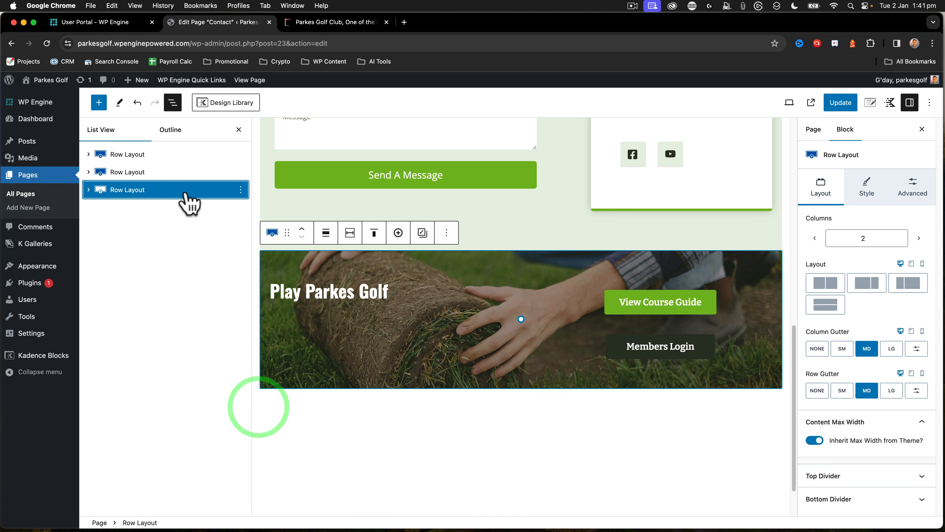
Rename the Play Parkes Golf row as "Footer Block - Standard CTA links"
left_click(241, 190)
left_click(262, 330)
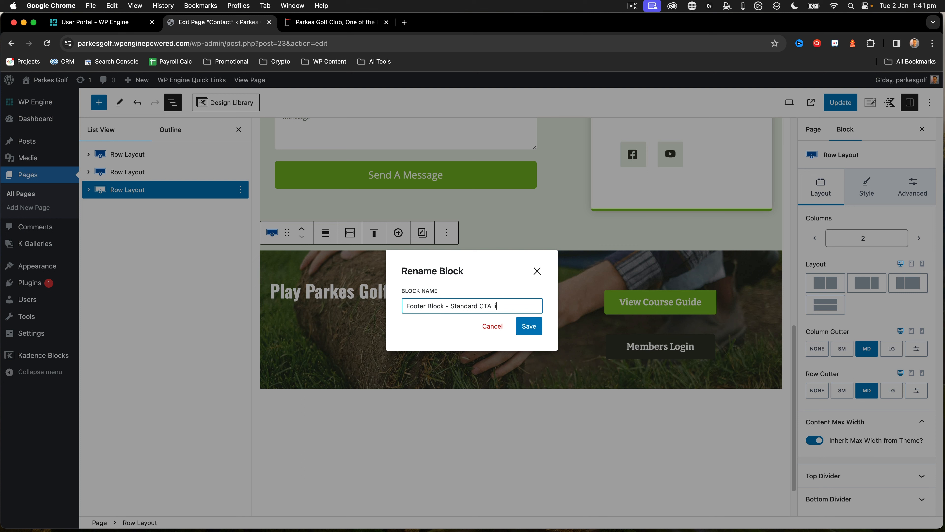
left_click(521, 327)
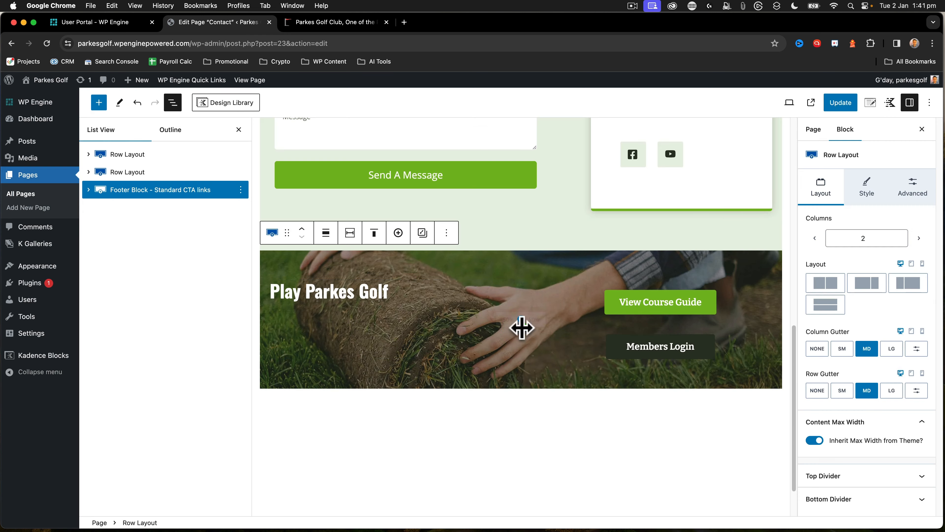
Rename the Contact Parkes Golf row at the start of the page as "Header"
scroll(269, 250, "up", 15)
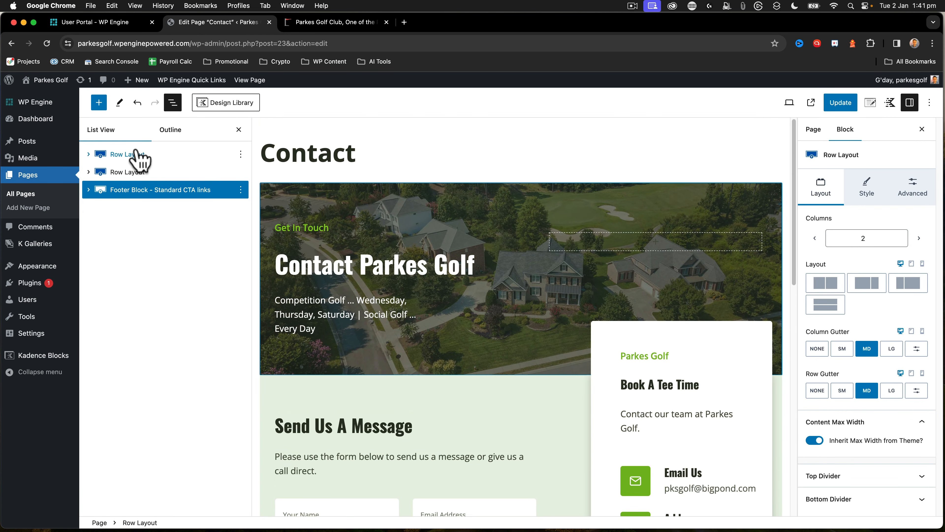
left_click(137, 155)
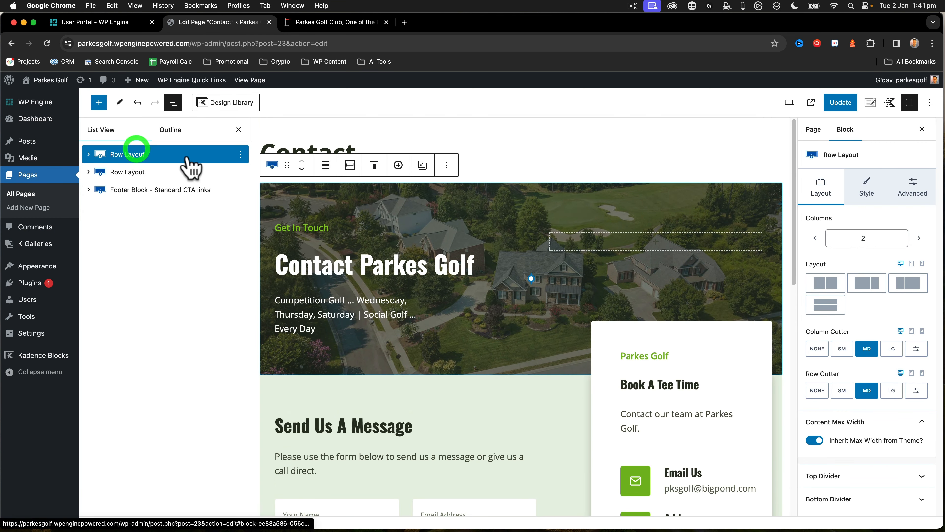
left_click(241, 154)
left_click(257, 293)
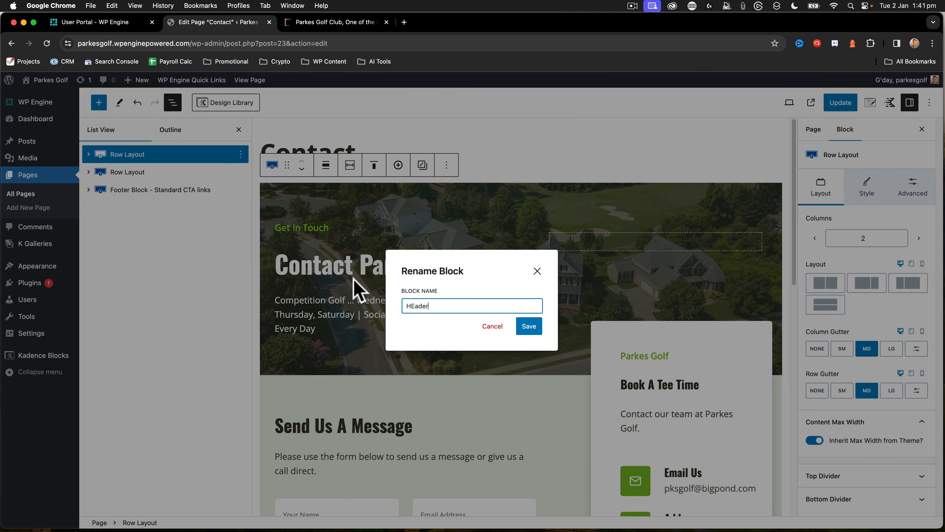
left_click(528, 326)
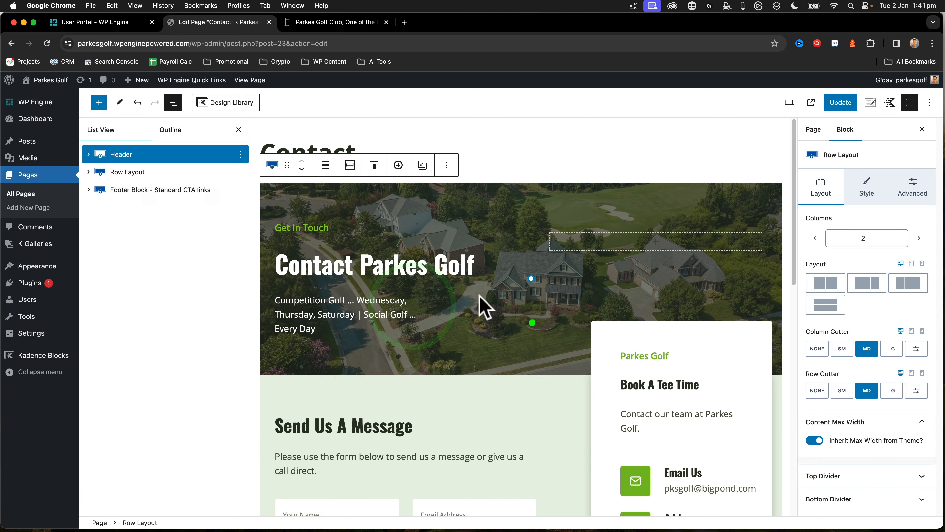
Rename the row containing the message form as "Body Content and Form", and update the page
left_click(161, 172)
left_click(241, 172)
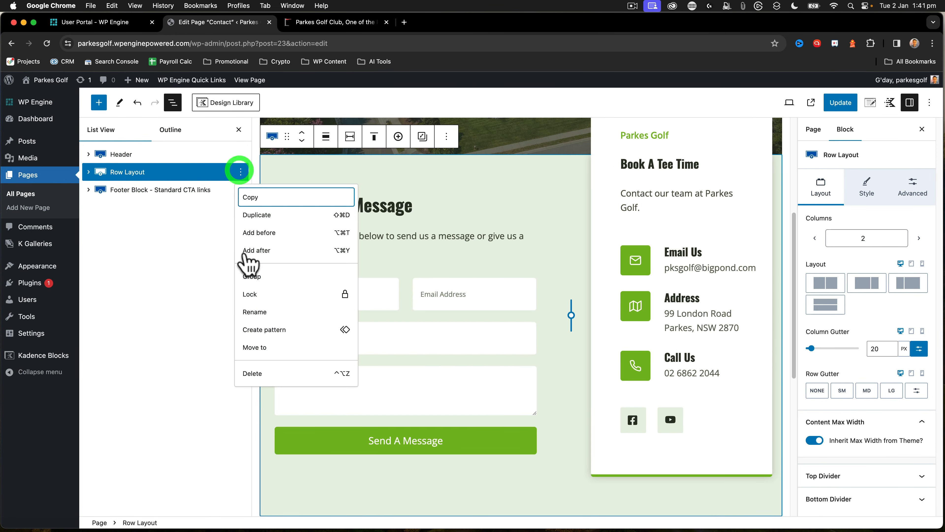
left_click(260, 309)
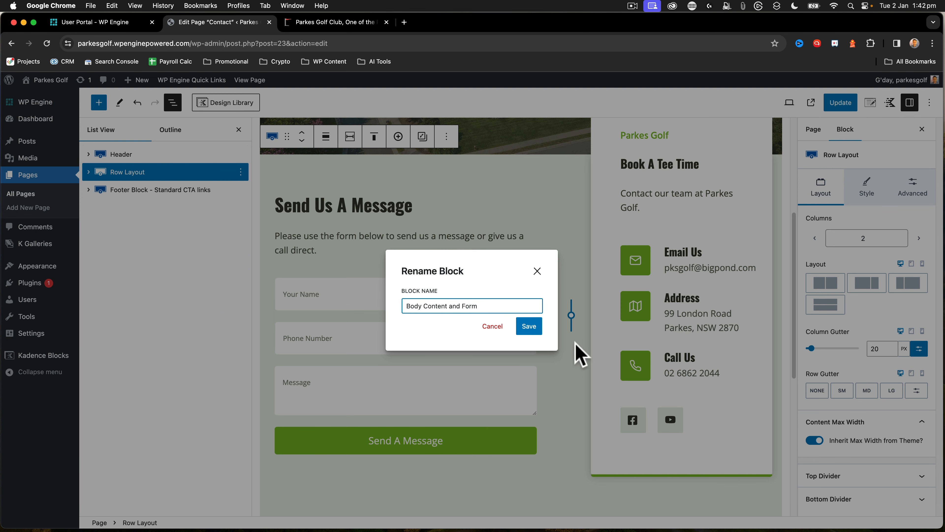
left_click(529, 326)
left_click(81, 266)
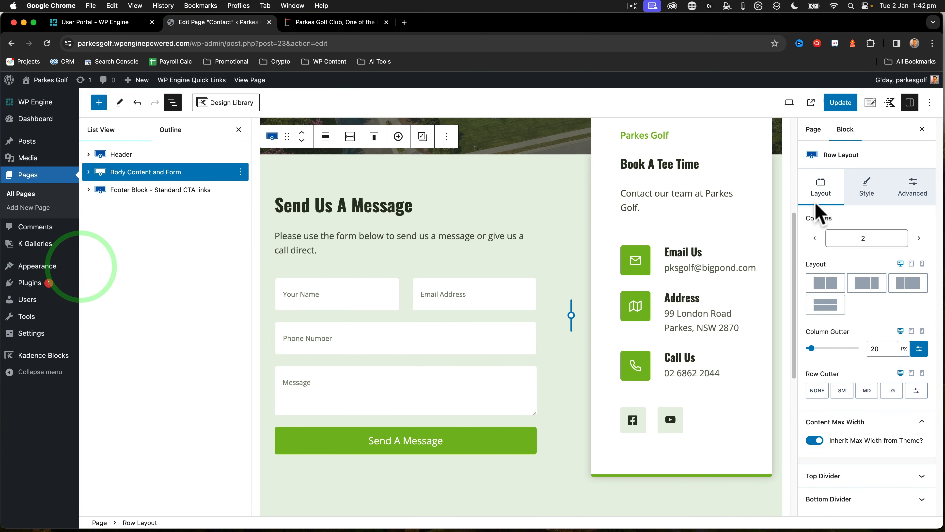
left_click(840, 103)
Copy the whole "Footer Block - Standard CTA links" row for reuse
mouse_move(74, 266)
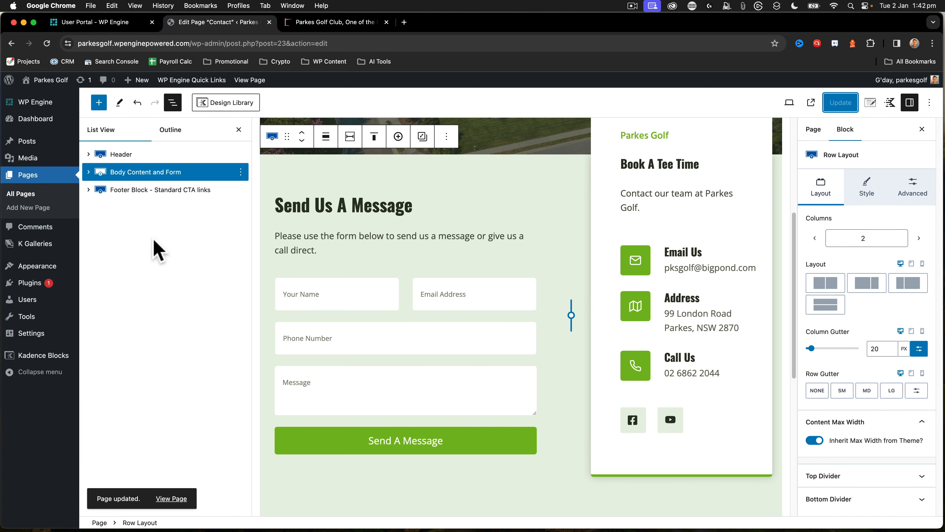
left_click(131, 189)
left_click(241, 190)
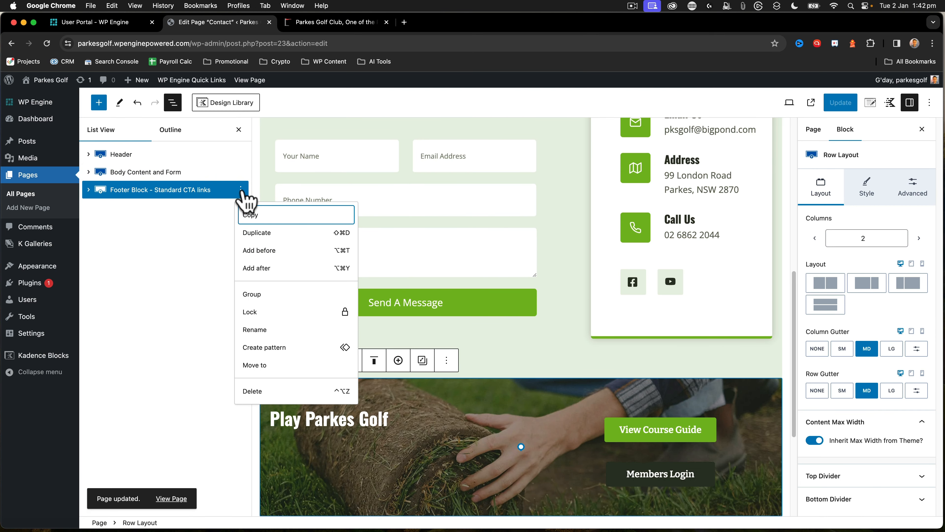
left_click(254, 219)
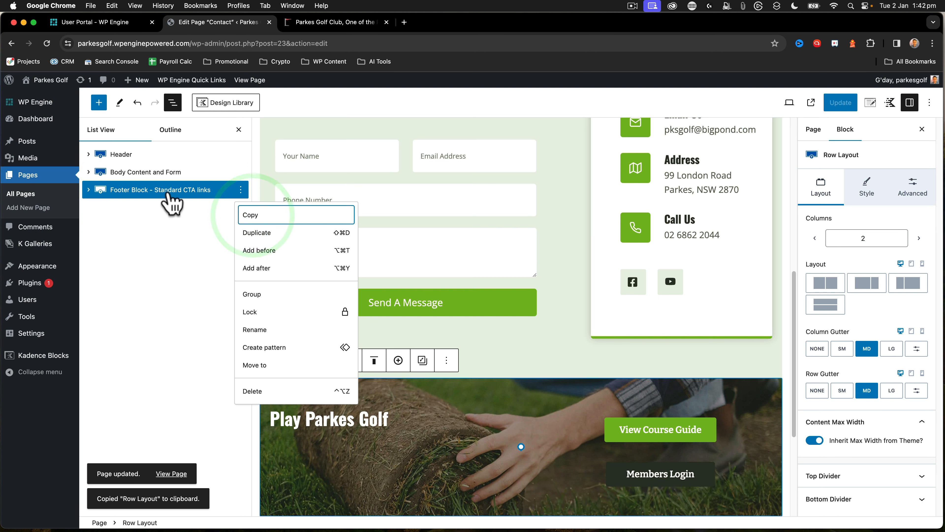
Create a new Kadence element of the Content Section type and title it "Top Footer"
mouse_move(38, 125)
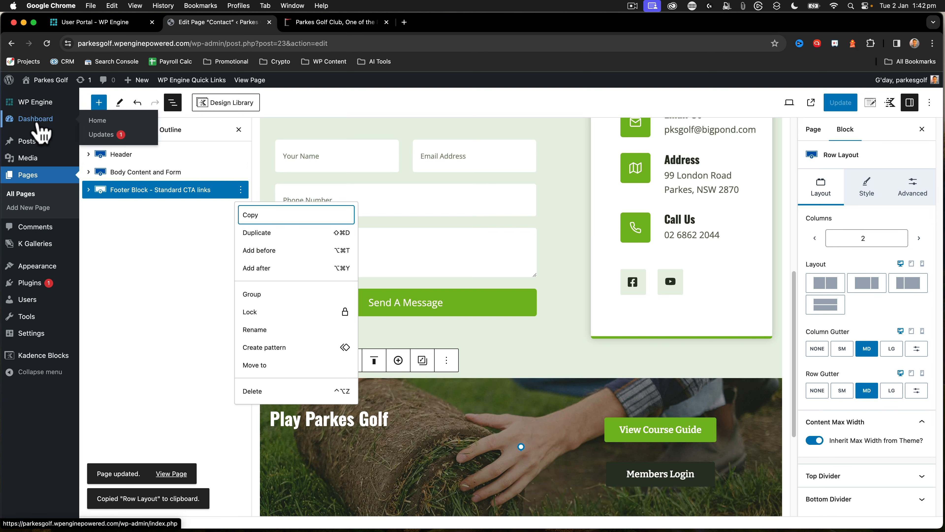
mouse_move(48, 276)
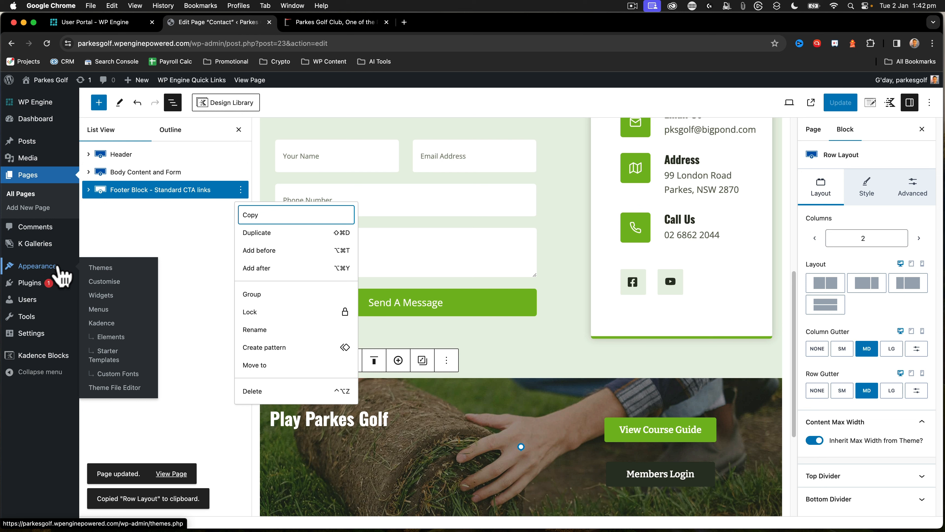
left_click(111, 339)
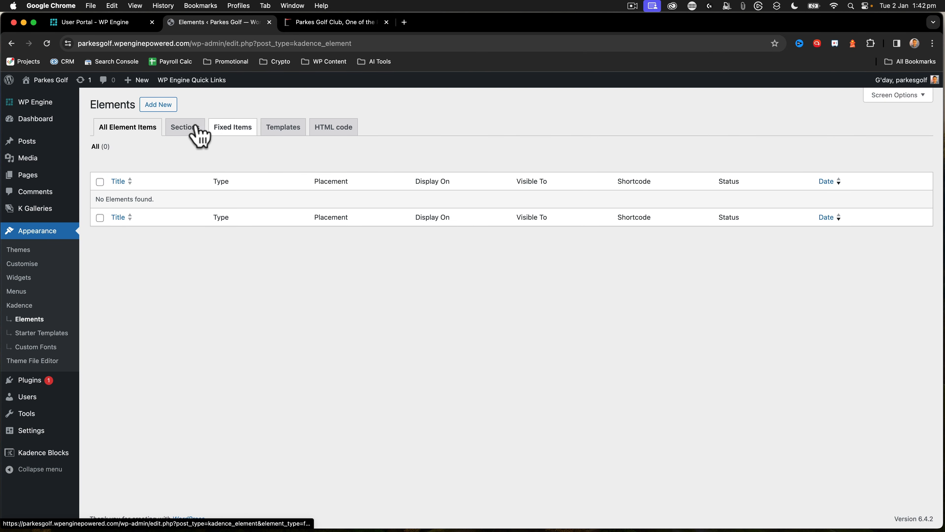
left_click(182, 128)
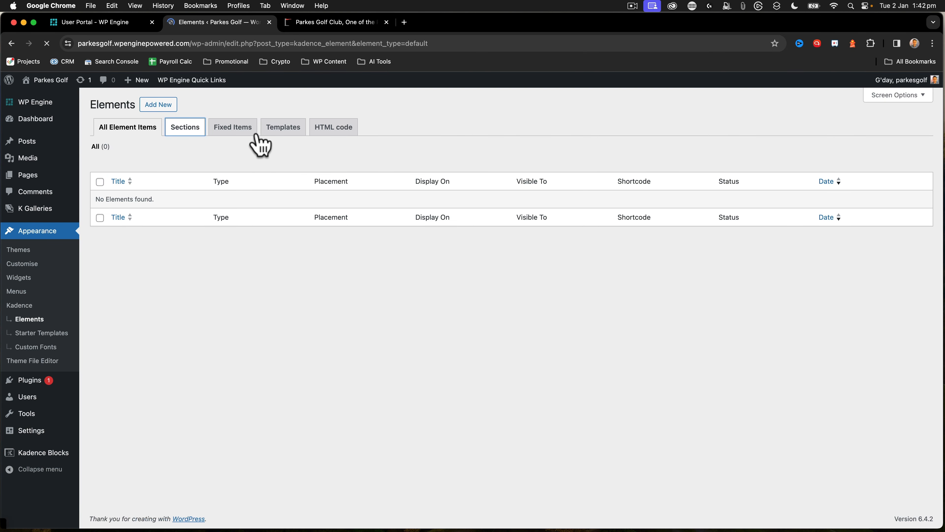
left_click(158, 106)
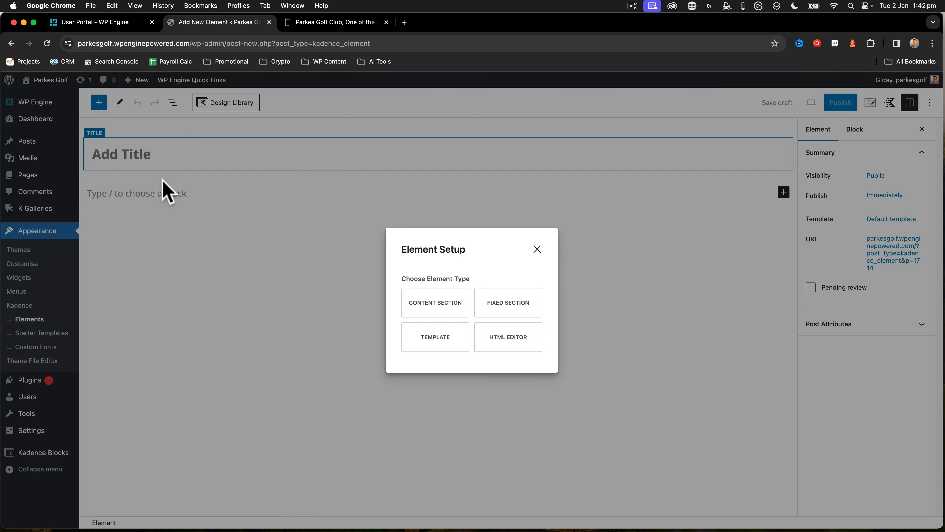
left_click(438, 305)
left_click(130, 154)
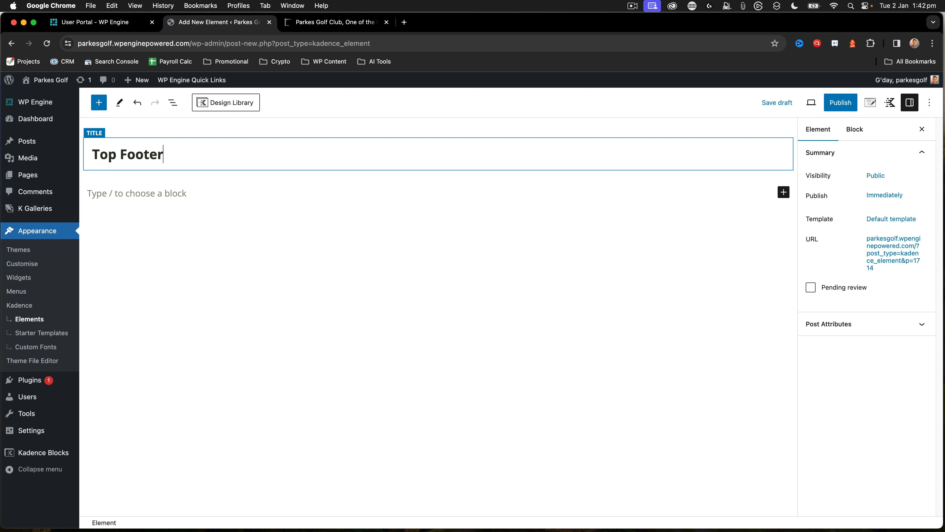
Paste the copied Play Parkes Golf row into the Top Footer element and publish the element
left_click(132, 193)
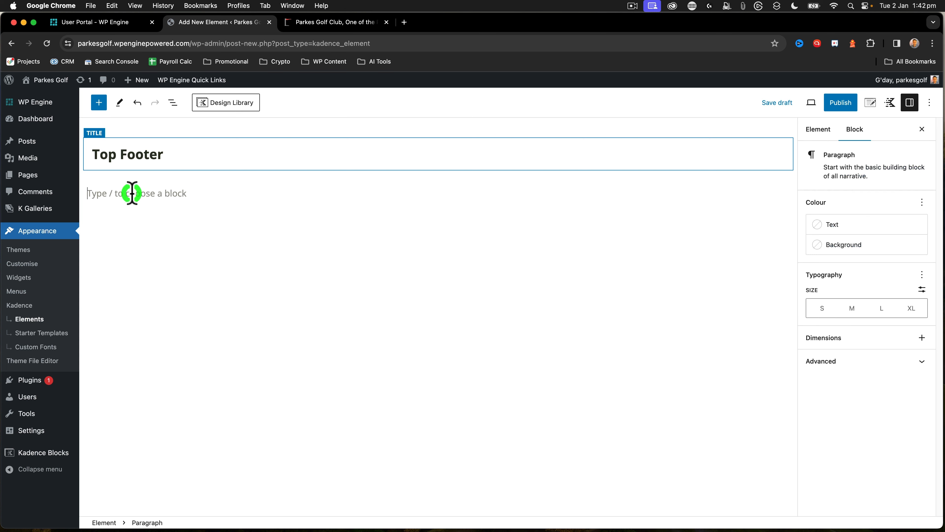
key("super+v")
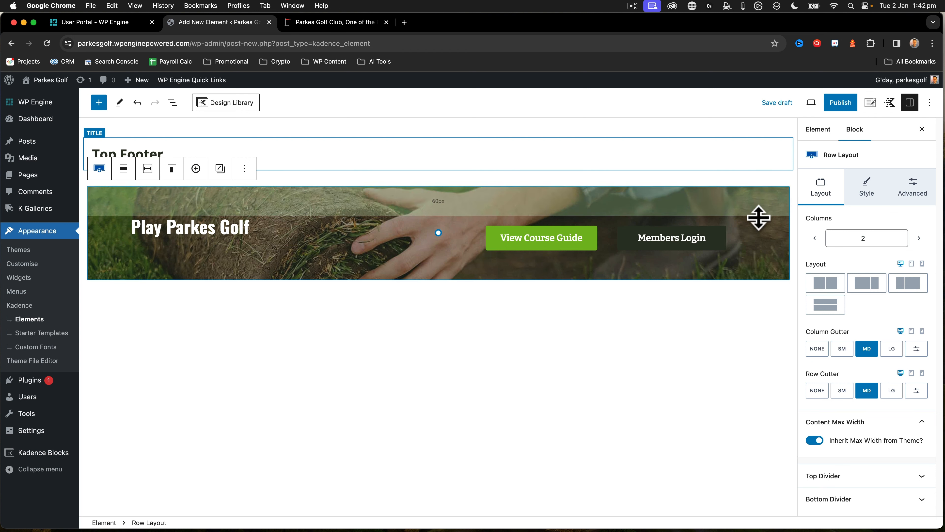
left_click(845, 107)
left_click(844, 104)
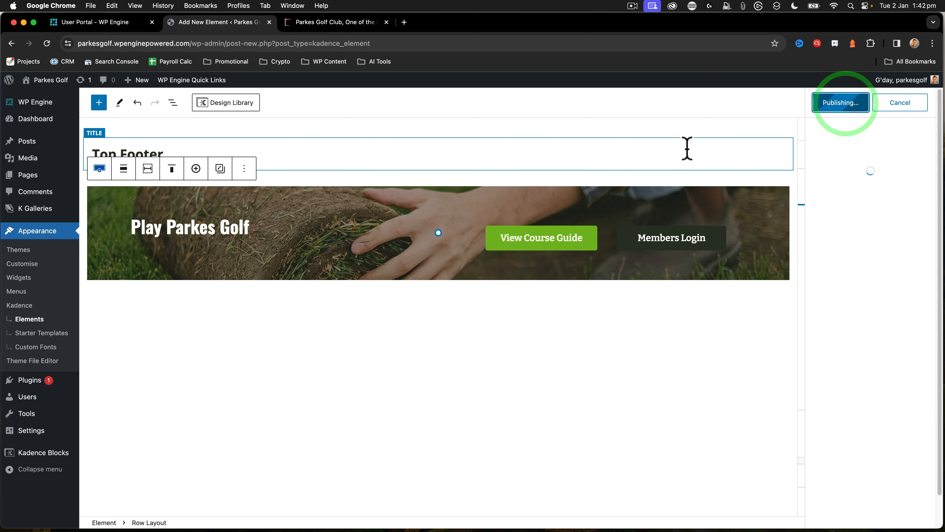
left_click(926, 102)
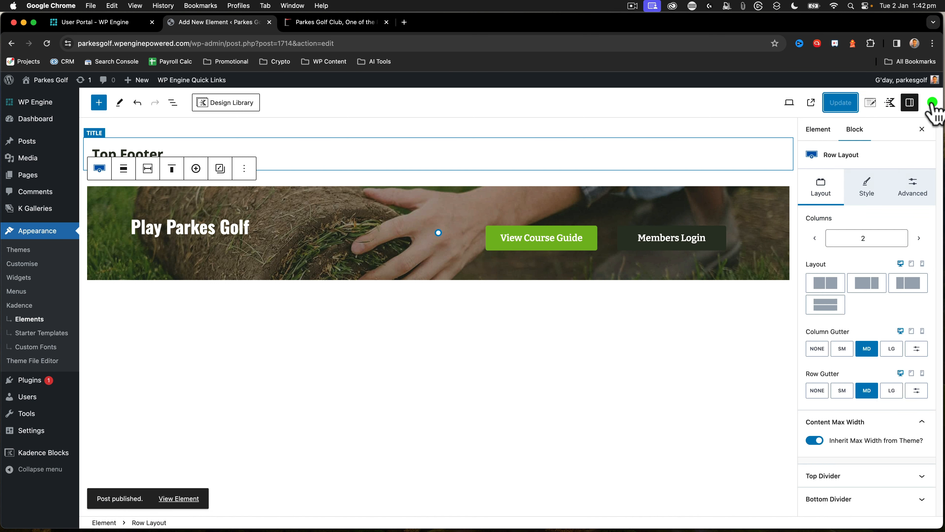
left_click(890, 104)
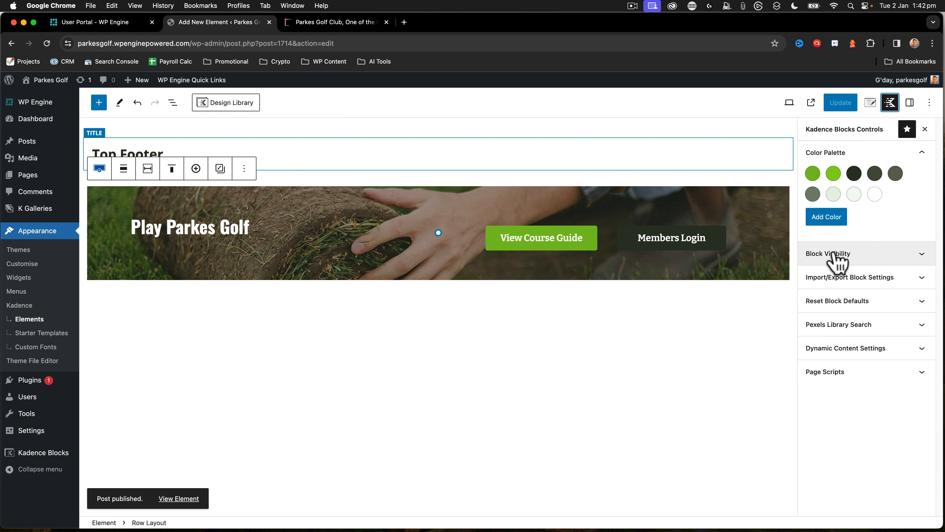
left_click(851, 349)
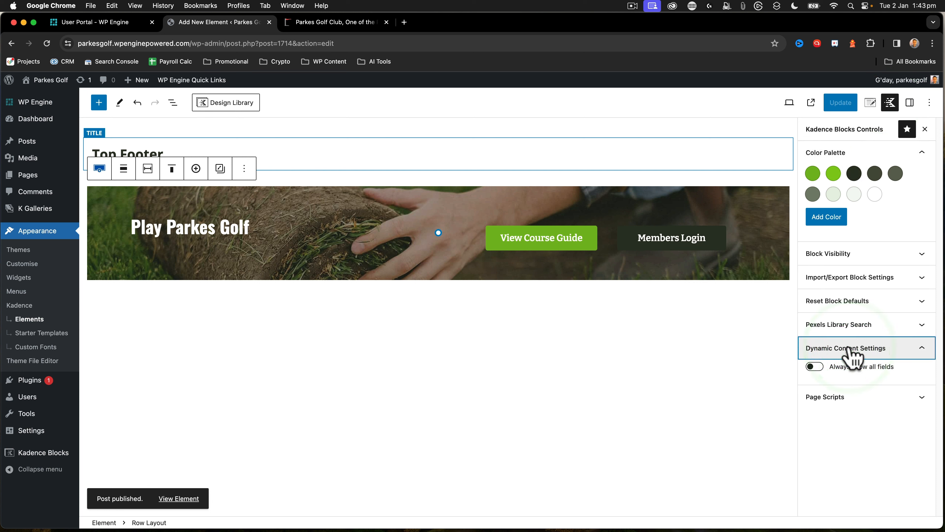
left_click(851, 348)
left_click(837, 255)
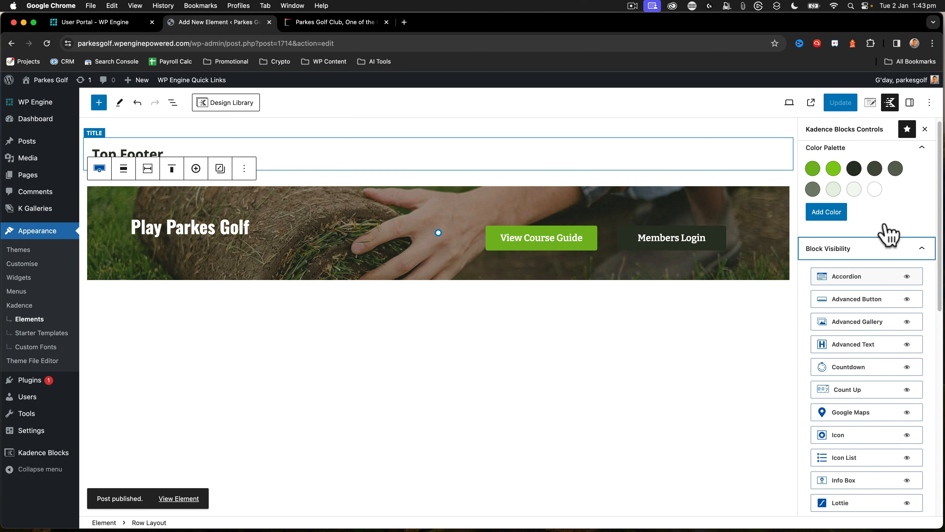
left_click(928, 261)
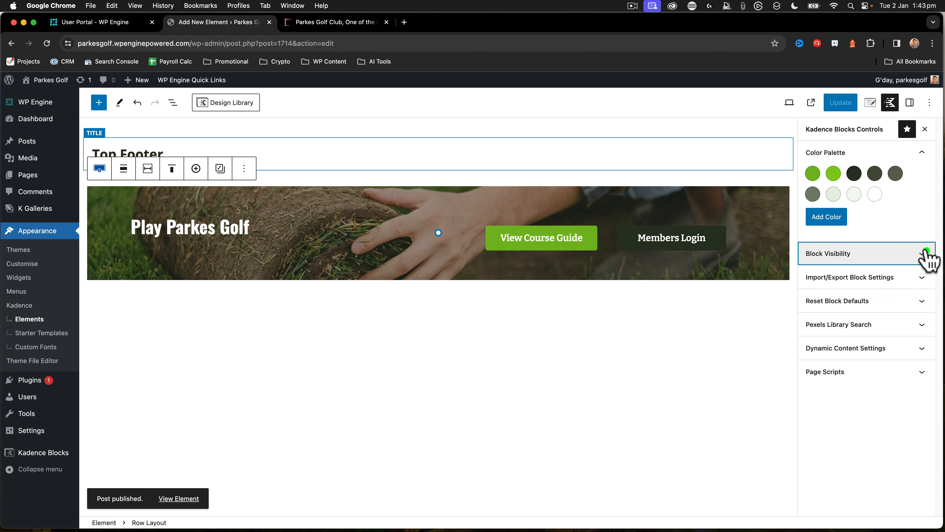
Set the Top Footer element's placement to After Content in its element settings
left_click(871, 104)
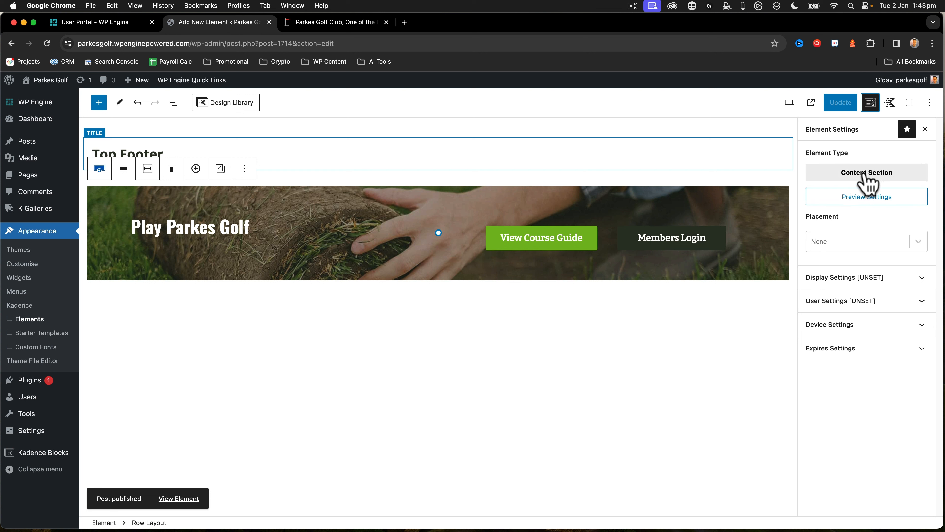
left_click(856, 241)
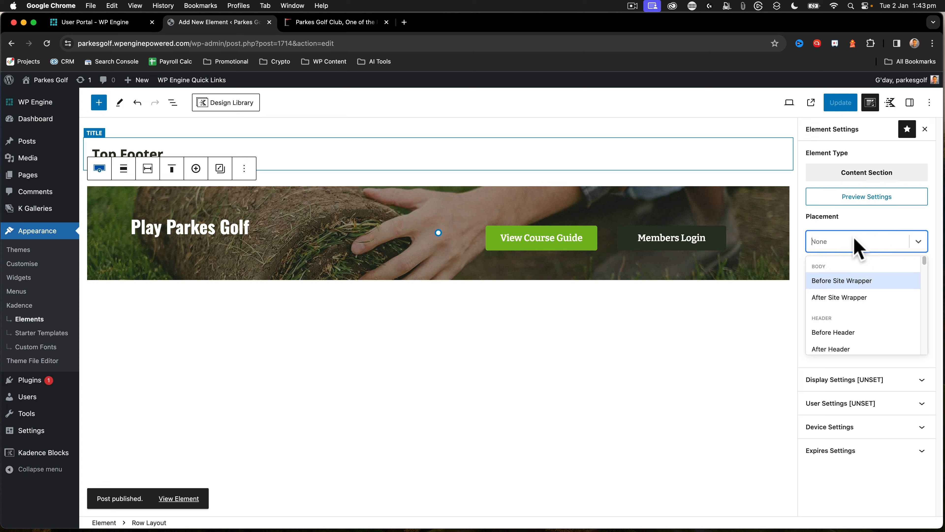
scroll(878, 333, "down", 6)
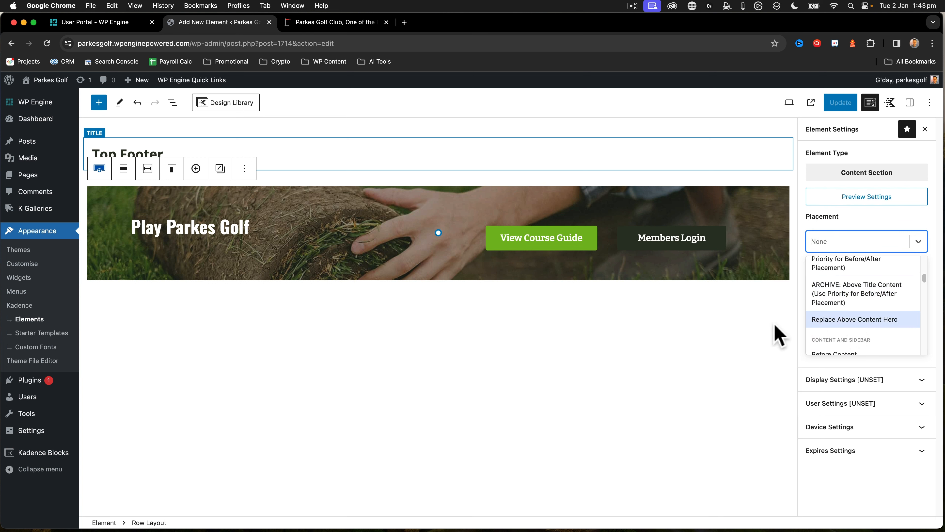
scroll(861, 311, "down", 3)
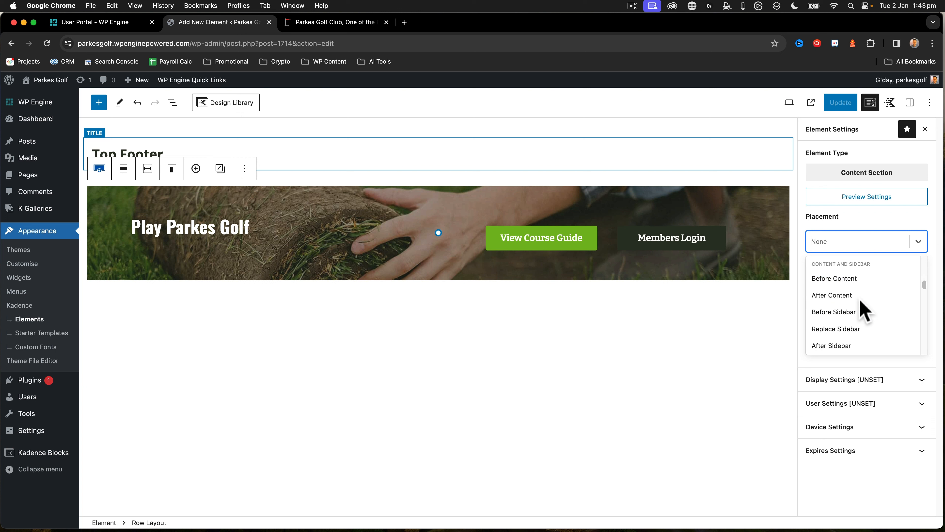
left_click(843, 286)
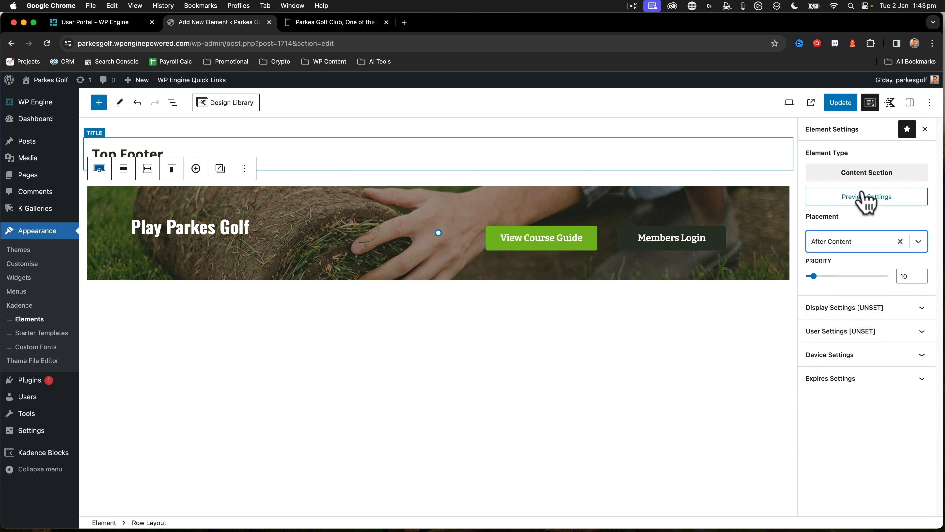
Set the Top Footer element's display rule to show on Single Pages
left_click(848, 309)
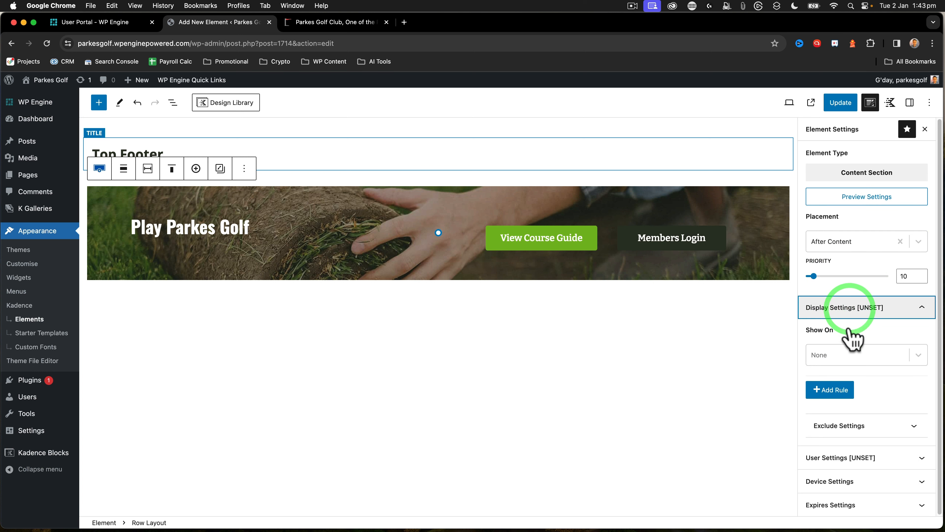
left_click(920, 356)
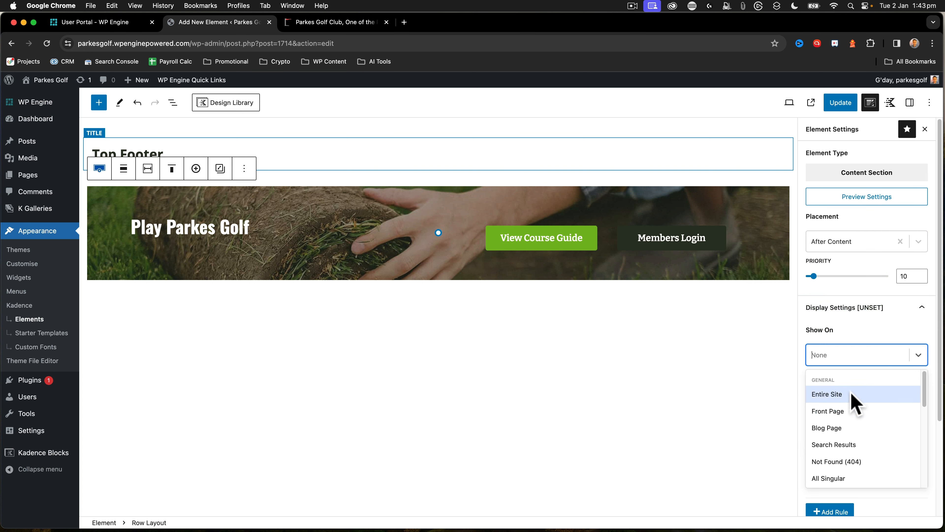
scroll(855, 403, "down", 5)
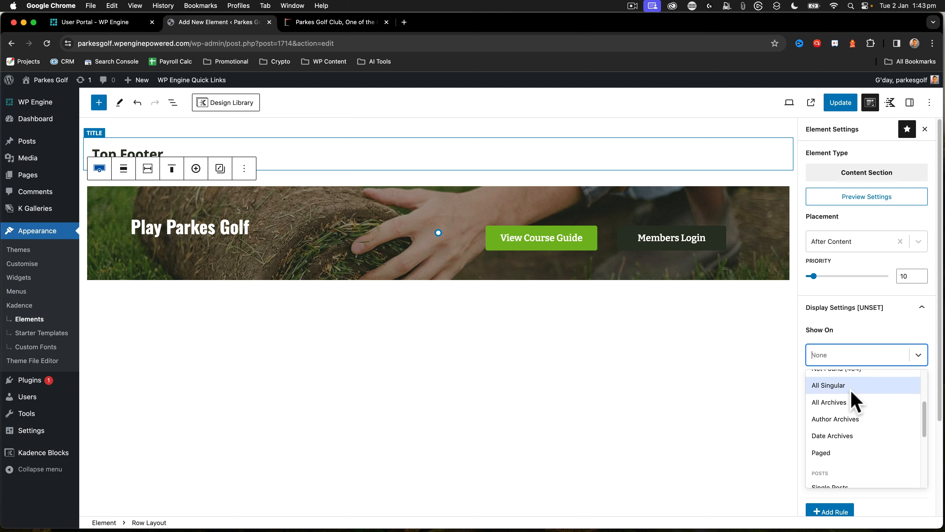
scroll(851, 388, "down", 2)
scroll(848, 400, "down", 4)
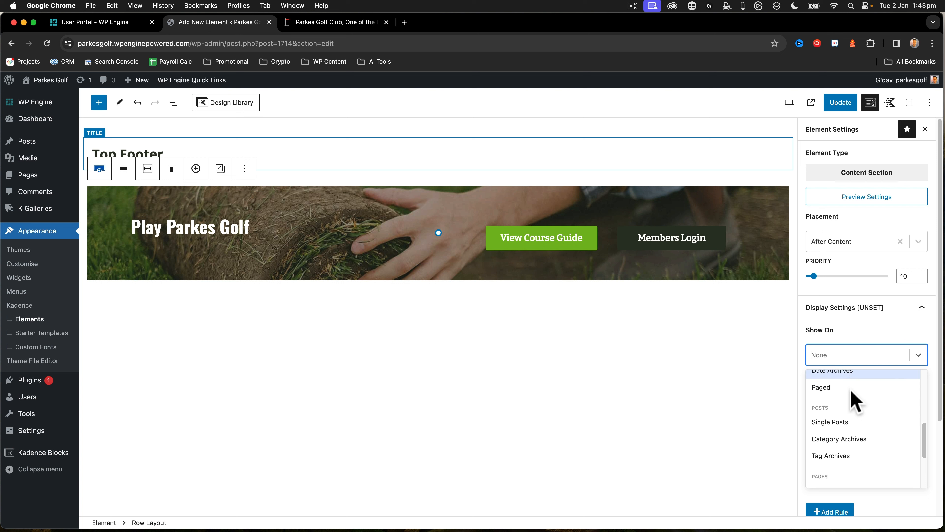
left_click(842, 407)
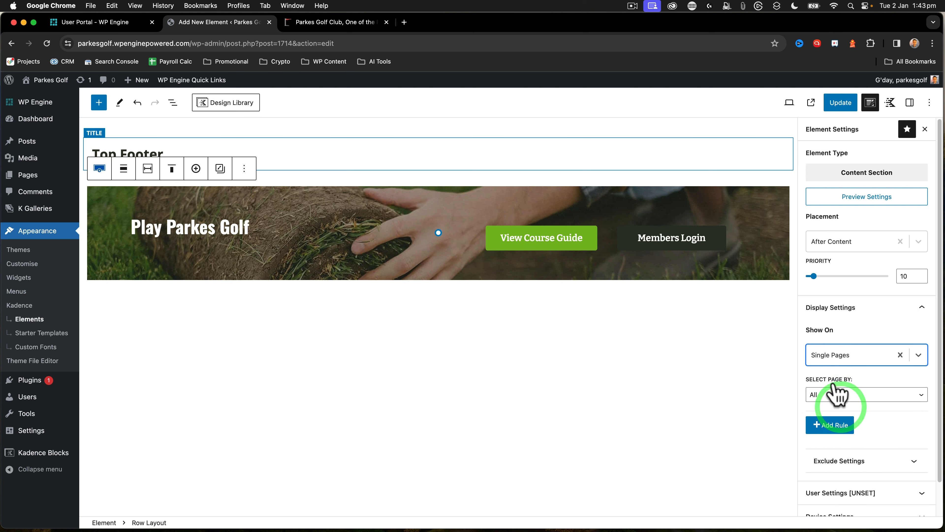
Review the page-selection choices and the other Show On locations available for the Top Footer element
left_click(839, 394)
left_click(851, 394)
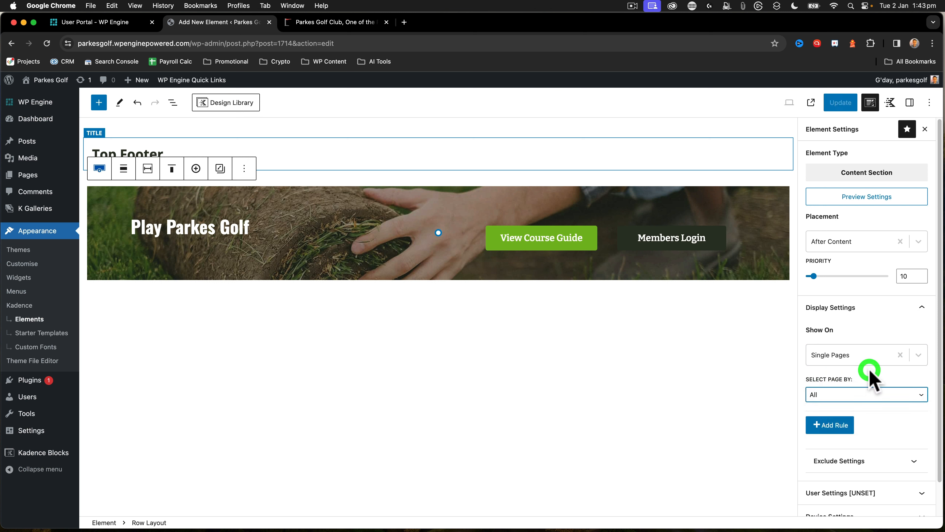
left_click(916, 356)
scroll(872, 397, "down", 2)
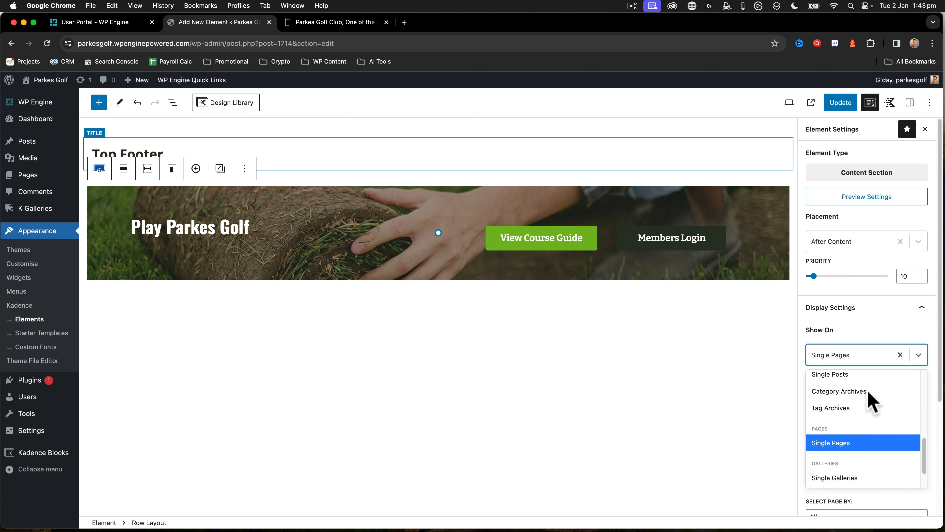
scroll(873, 401, "down", 2)
scroll(871, 402, "up", 5)
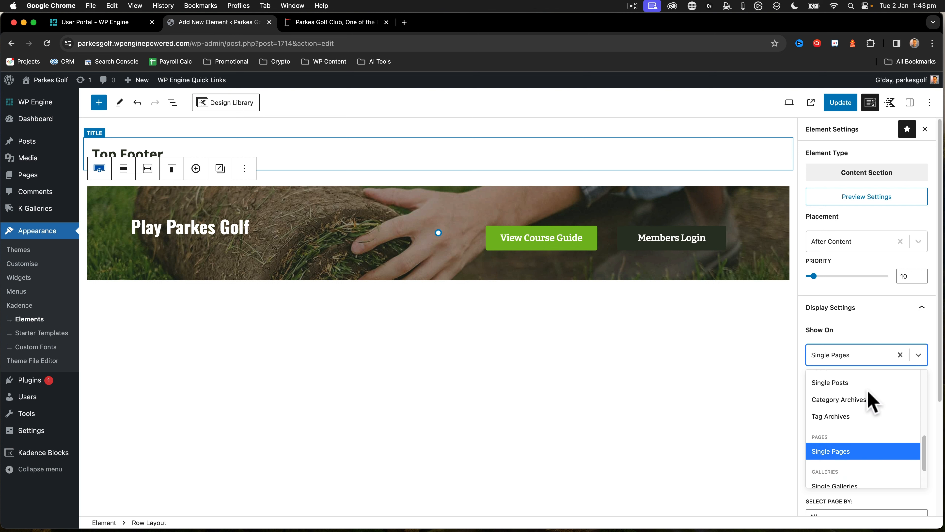
scroll(871, 401, "up", 4)
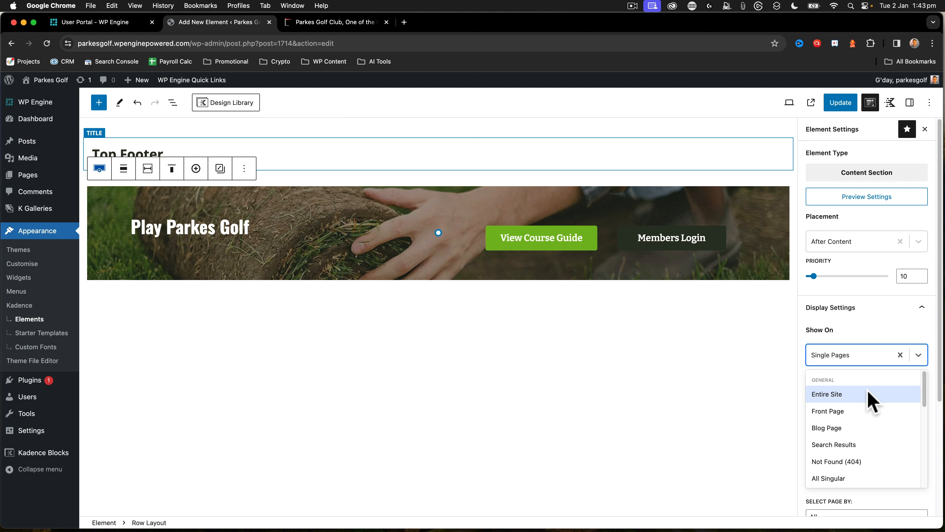
scroll(871, 401, "down", 3)
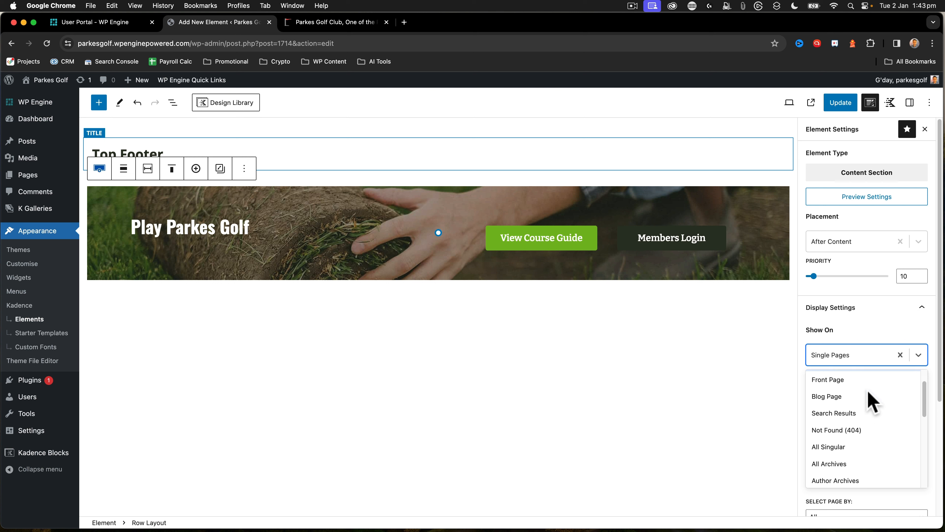
scroll(871, 402, "down", 7)
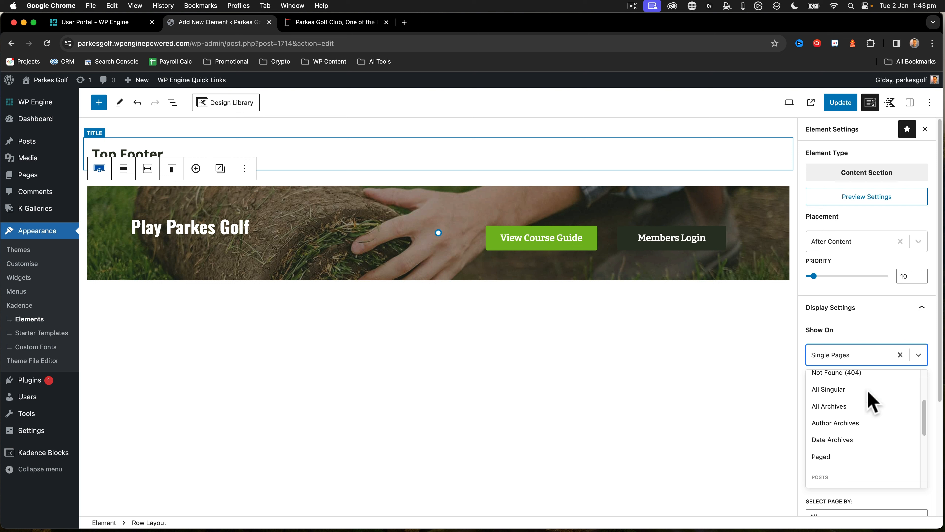
scroll(871, 401, "down", 4)
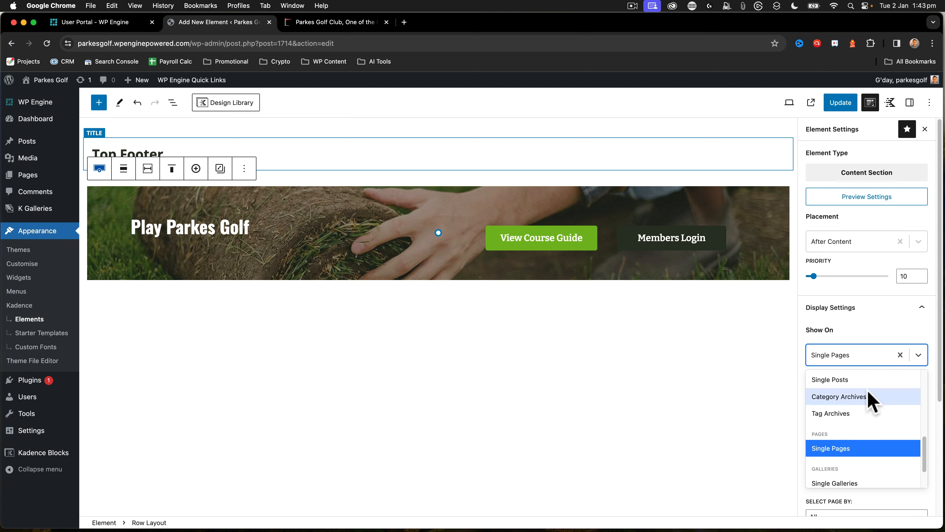
scroll(867, 390, "up", 4)
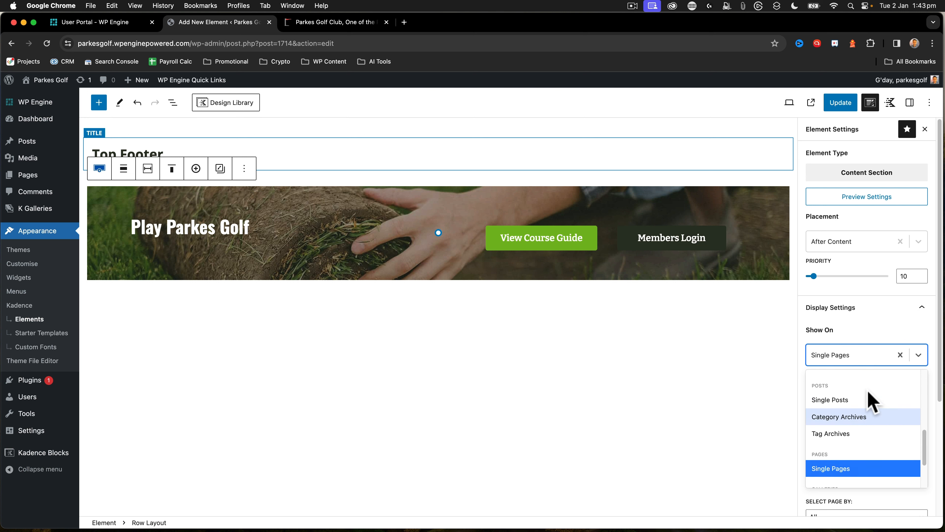
left_click(863, 327)
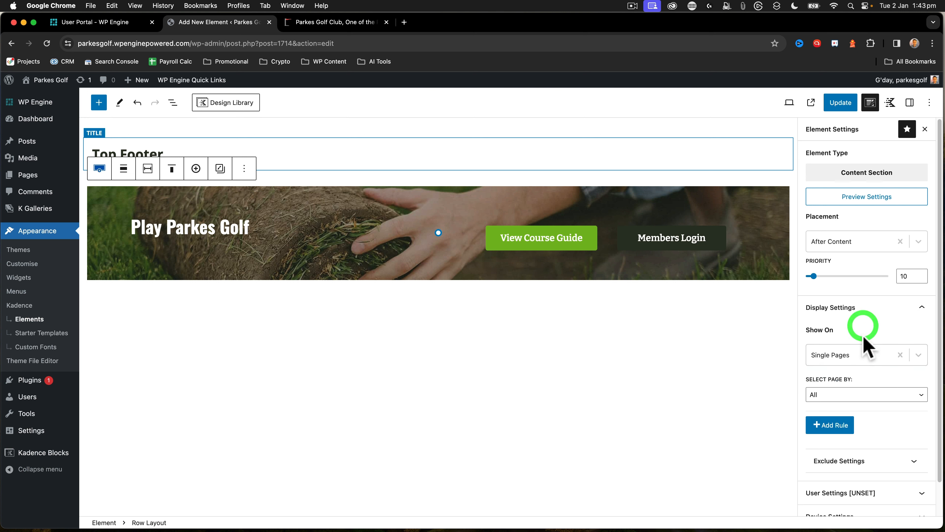
Switch the Single Pages rule to select pages individually
left_click(867, 397)
left_click(860, 405)
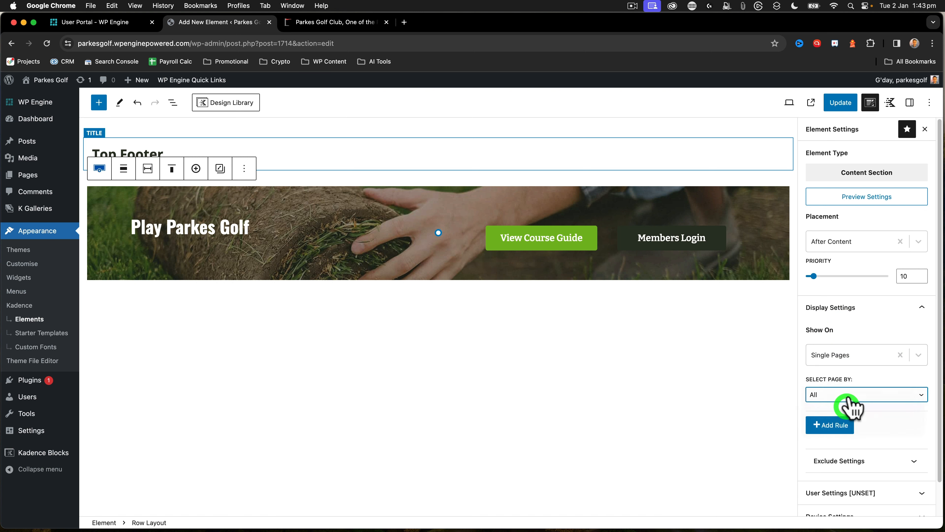
left_click(851, 396)
left_click(843, 417)
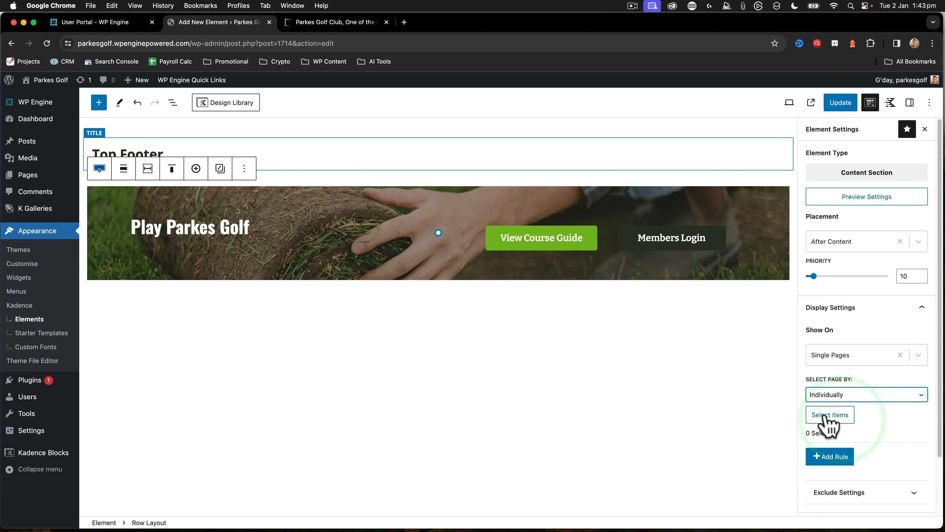
Choose the Contact, About, Members and Home pages for the display rule, and update the element
left_click(825, 413)
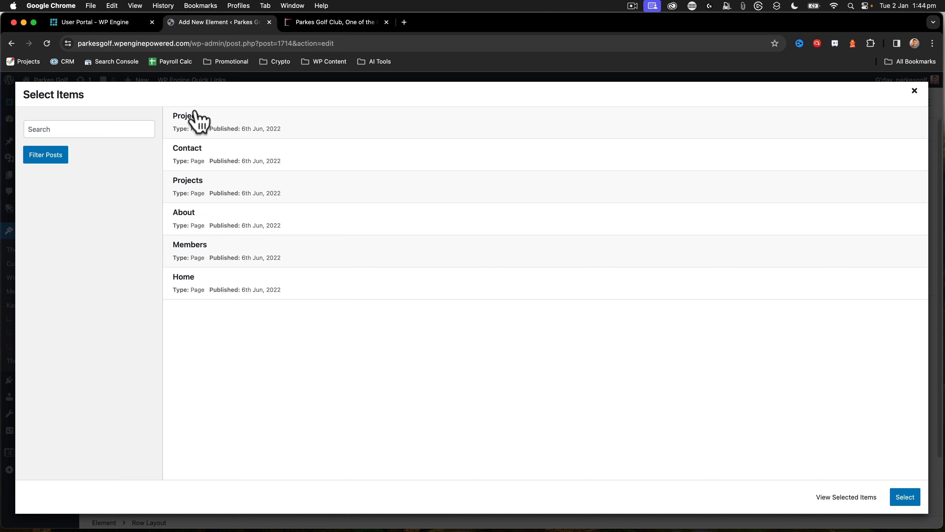
left_click(195, 152)
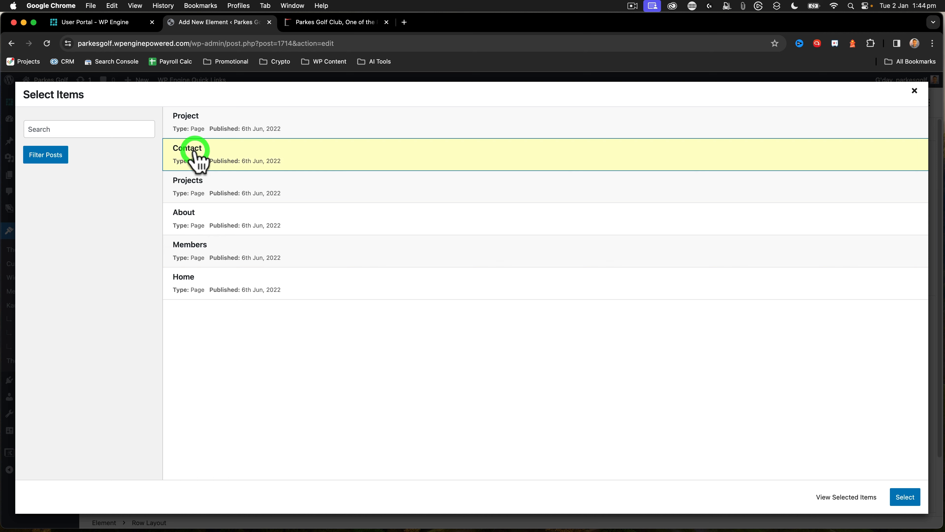
left_click(199, 212)
left_click(200, 246)
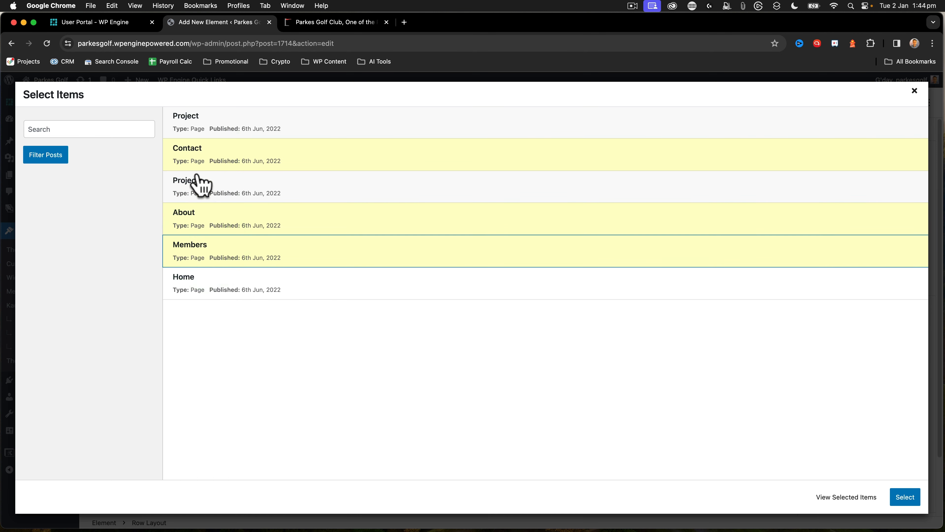
left_click(203, 281)
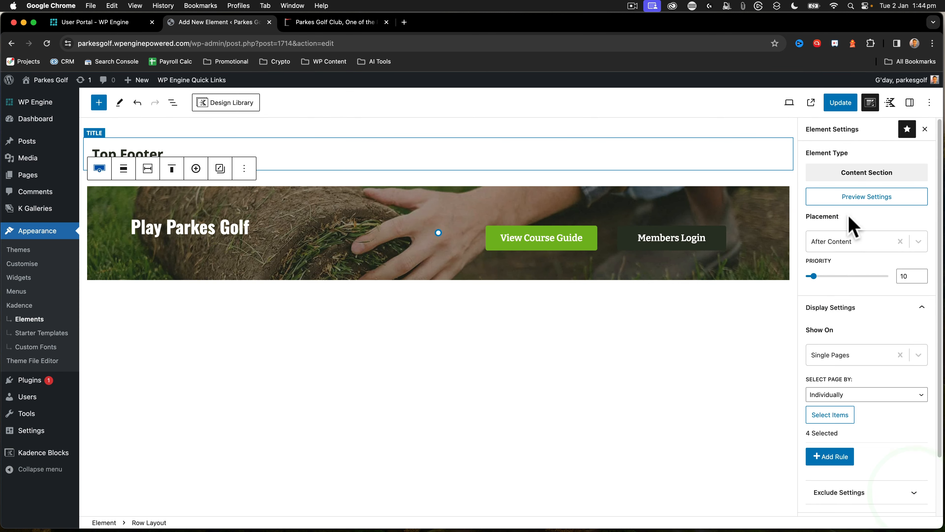
left_click(841, 103)
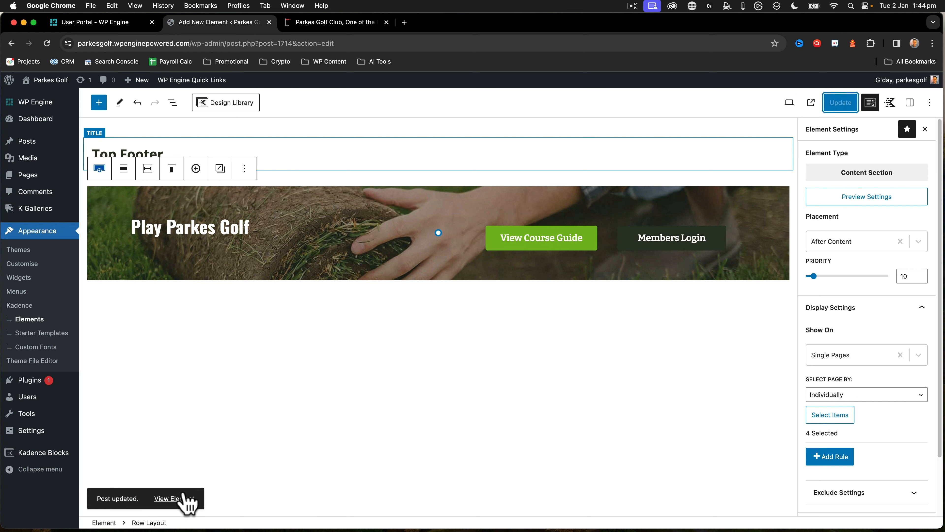
Visit the live site and examine the area above the footer on the Home and About pages
mouse_move(45, 80)
left_click(40, 97)
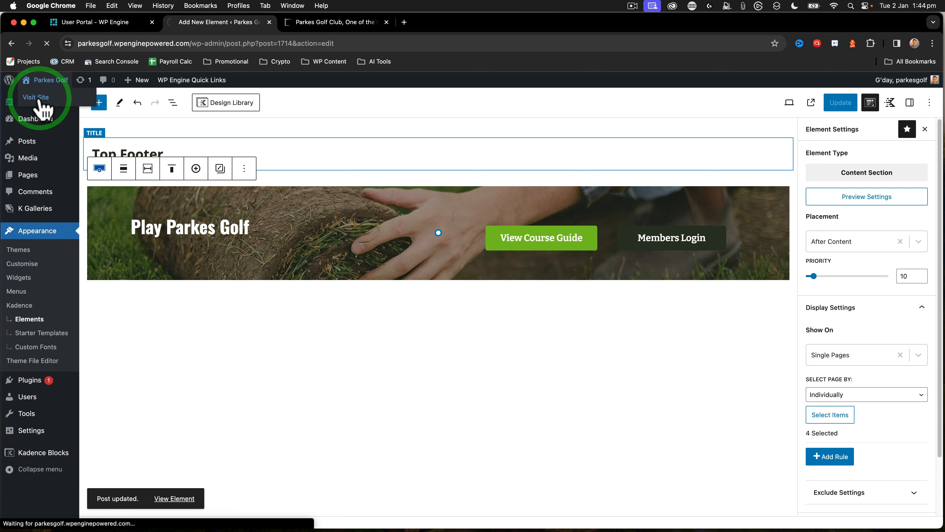
scroll(431, 216, "down", 20)
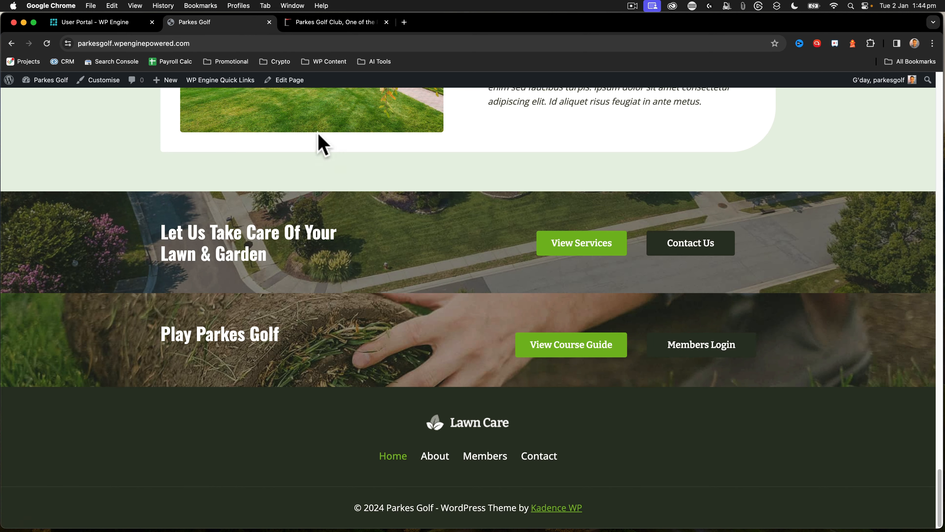
scroll(373, 145, "up", 20)
left_click(558, 131)
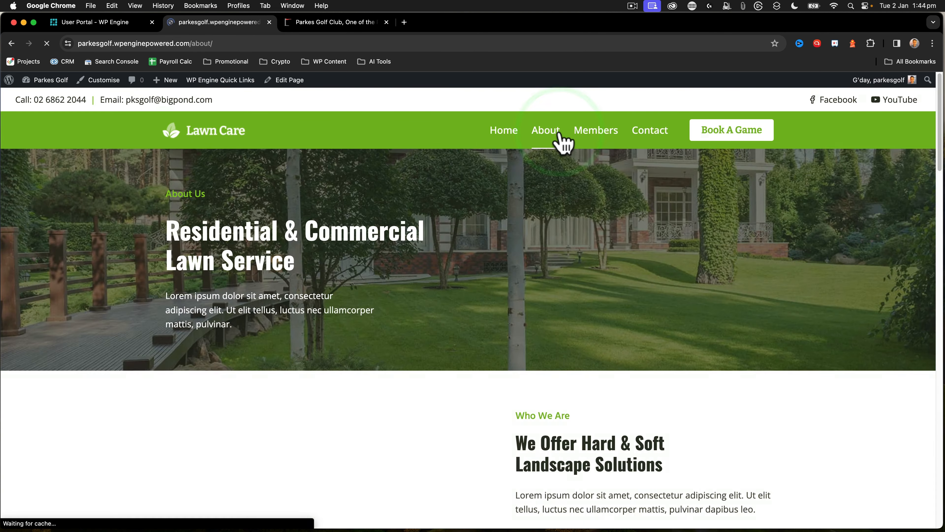
scroll(443, 182, "down", 20)
scroll(473, 316, "up", 4)
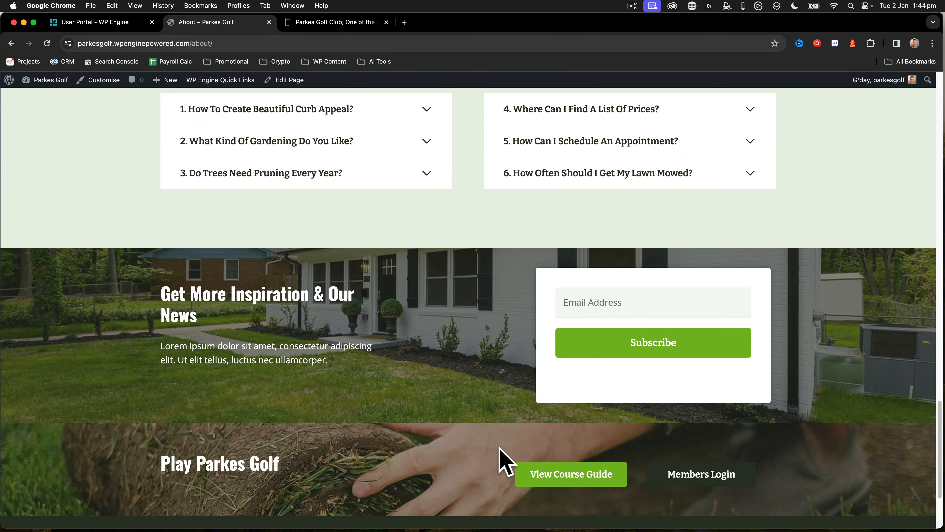
Visit the live Members and Contact pages and examine the sections above the footer on each
scroll(527, 127, "up", 20)
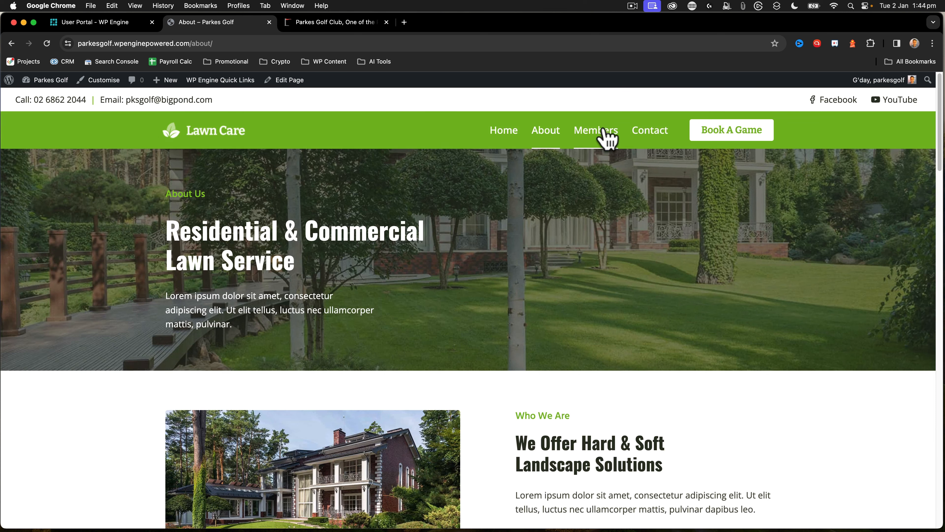
left_click(605, 136)
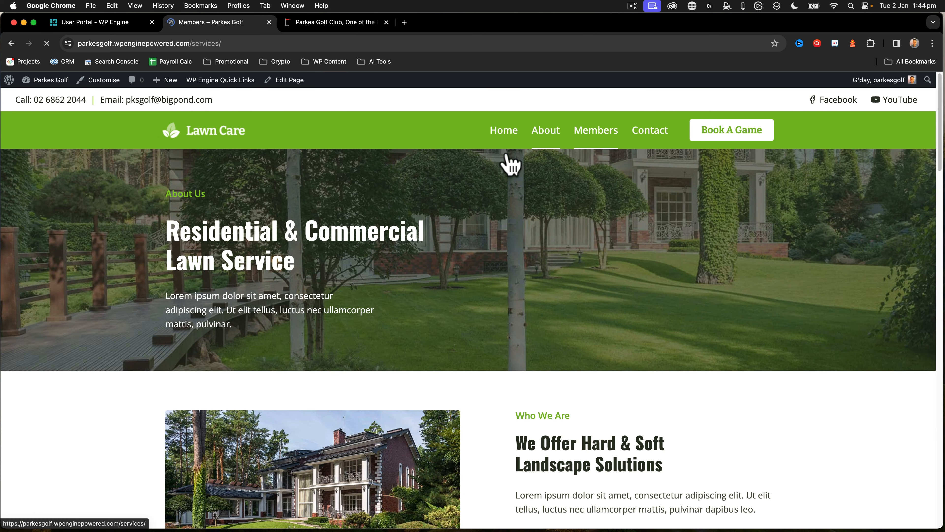
scroll(469, 167, "down", 20)
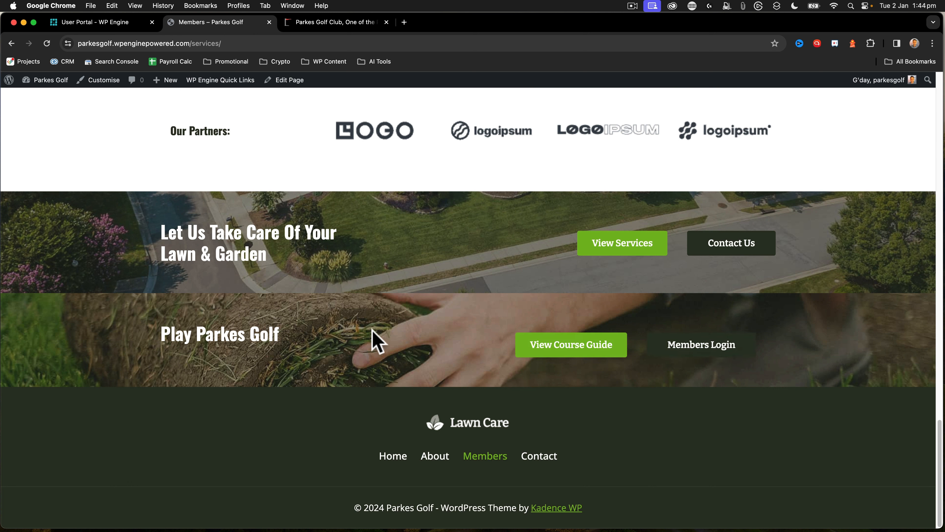
scroll(651, 272, "up", 20)
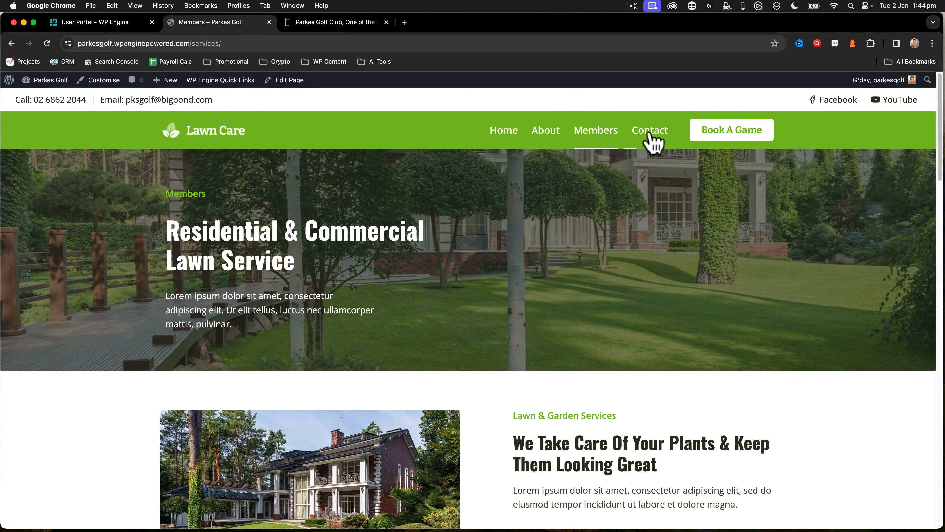
left_click(653, 141)
scroll(386, 346, "down", 15)
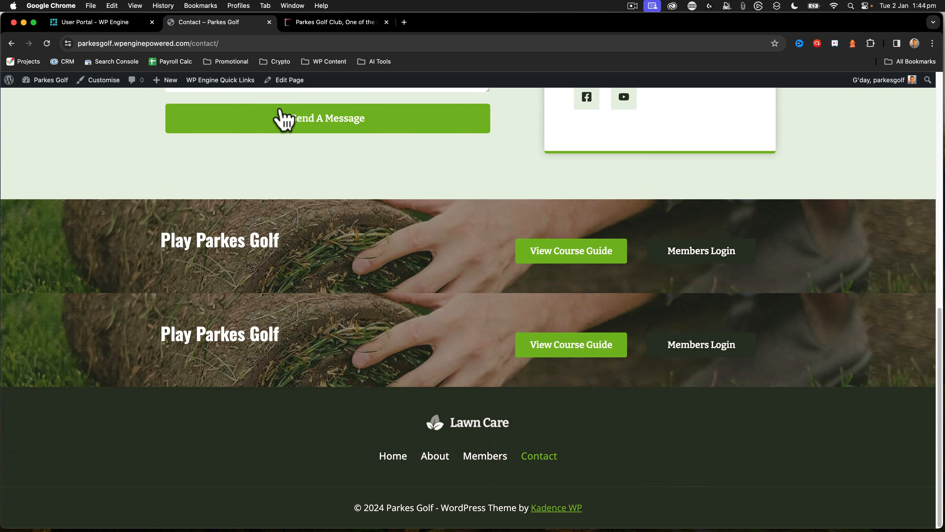
Delete the Play Parkes Golf row from the Contact page's own content and update the page
left_click(291, 80)
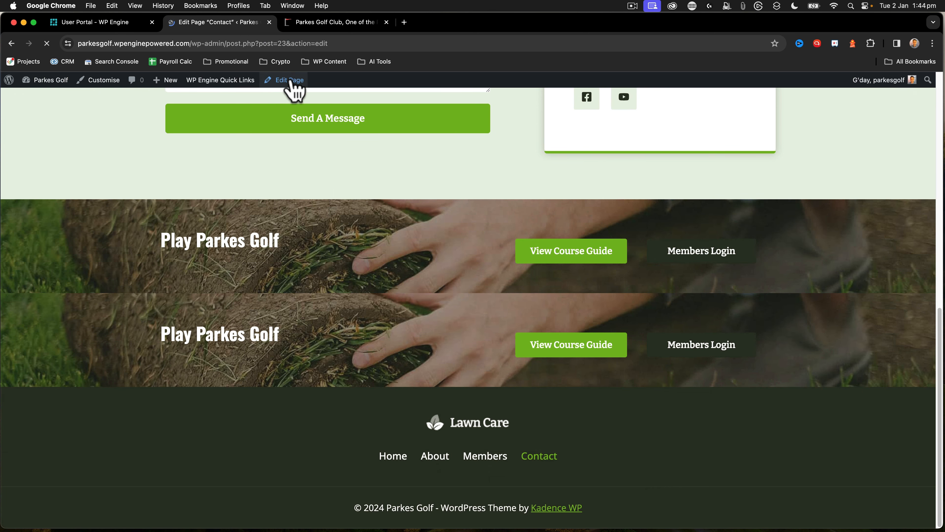
scroll(334, 338, "down", 10)
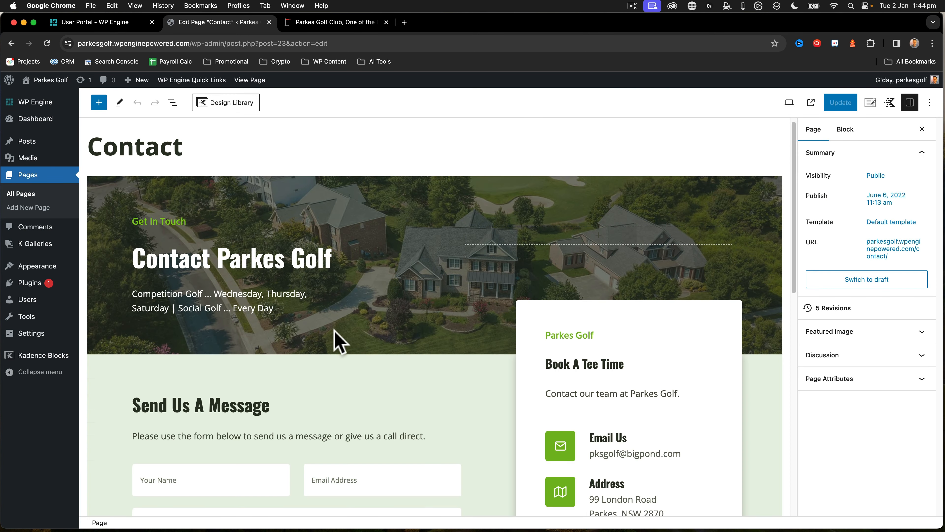
left_click(303, 302)
left_click(274, 278)
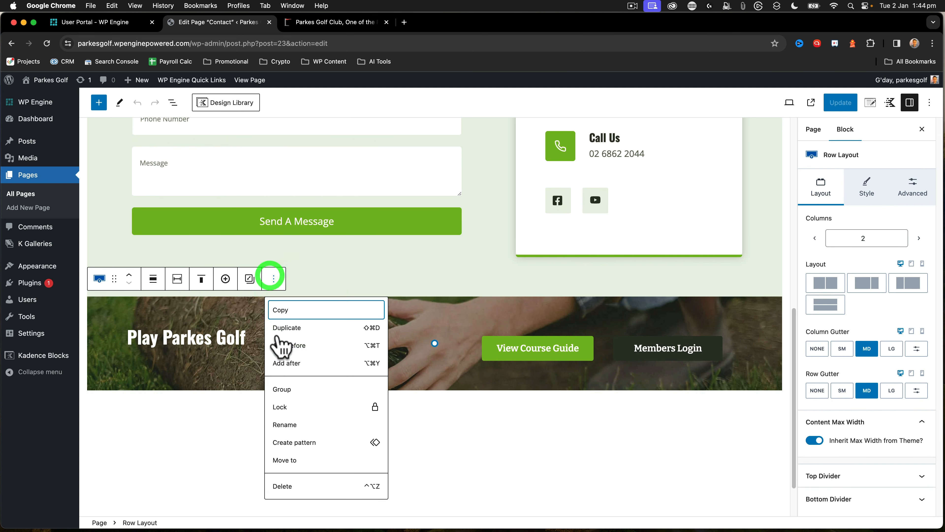
left_click(293, 486)
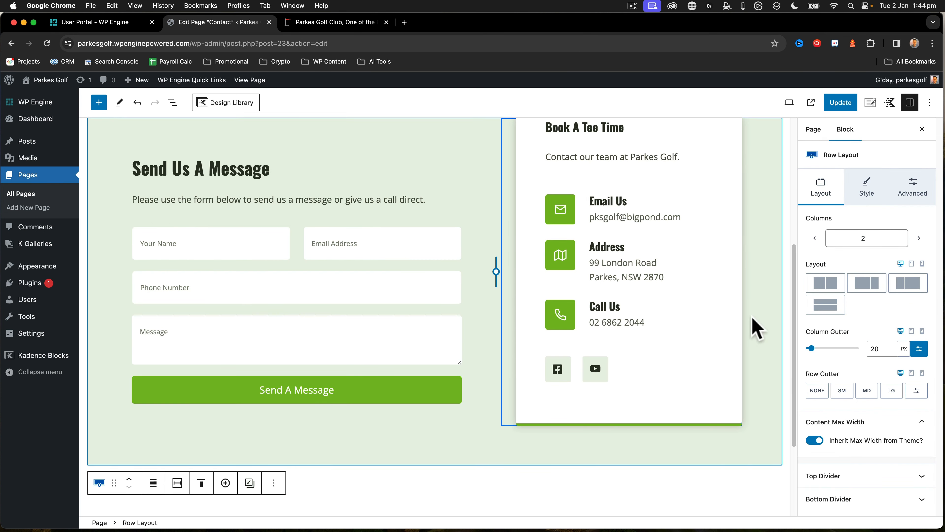
scroll(755, 323, "up", 7)
left_click(839, 107)
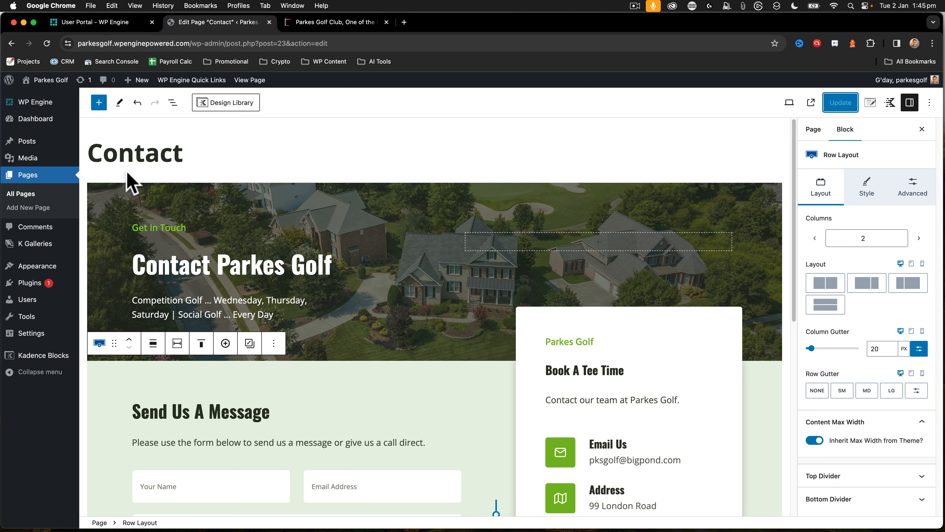
scroll(314, 335, "down", 10)
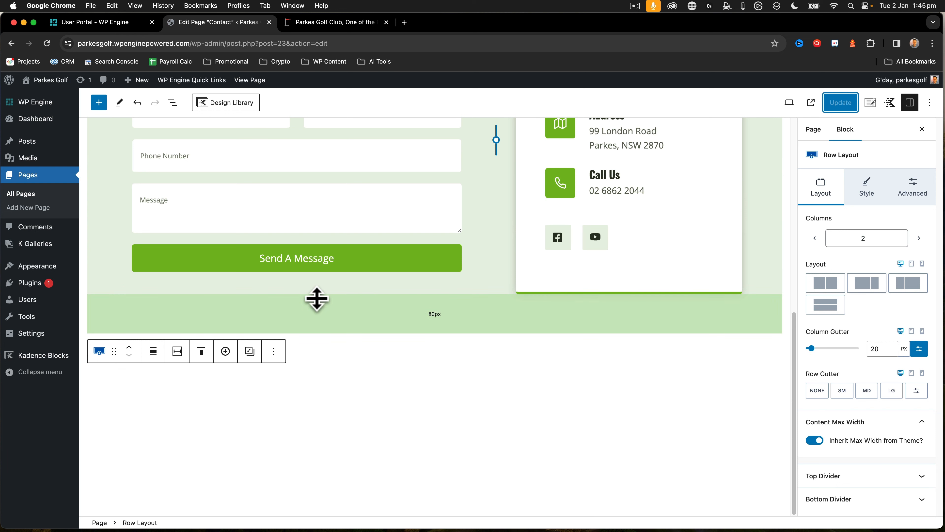
scroll(407, 380, "up", 10)
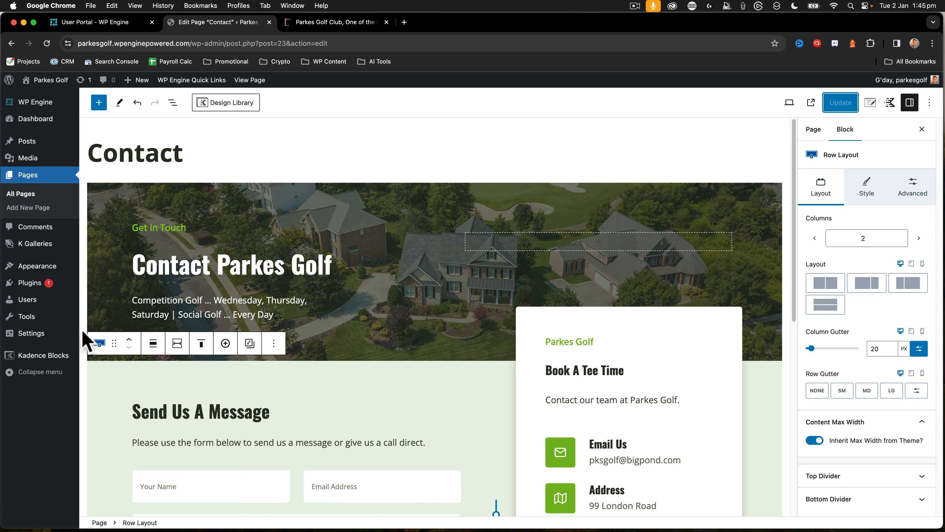
Open the Kadence Elements list and examine the Top Footer element's display pages and shortcode
mouse_move(54, 267)
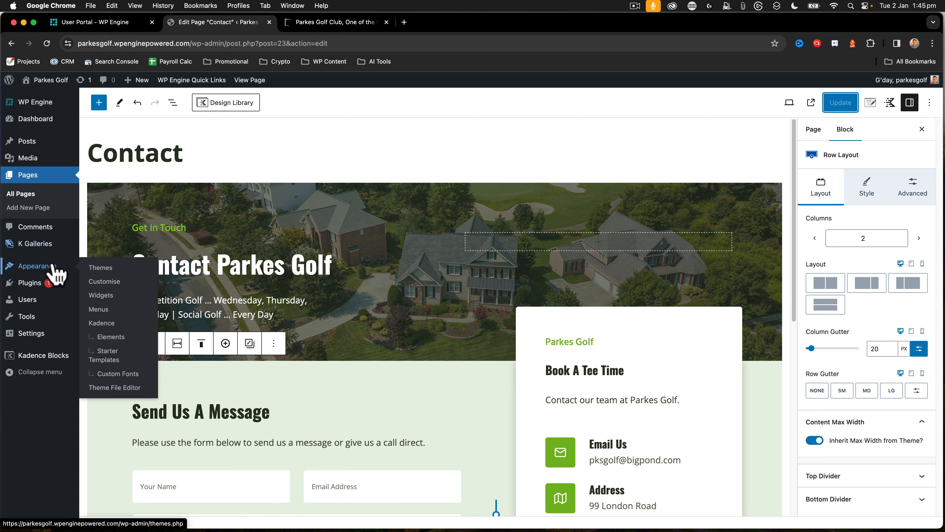
left_click(111, 337)
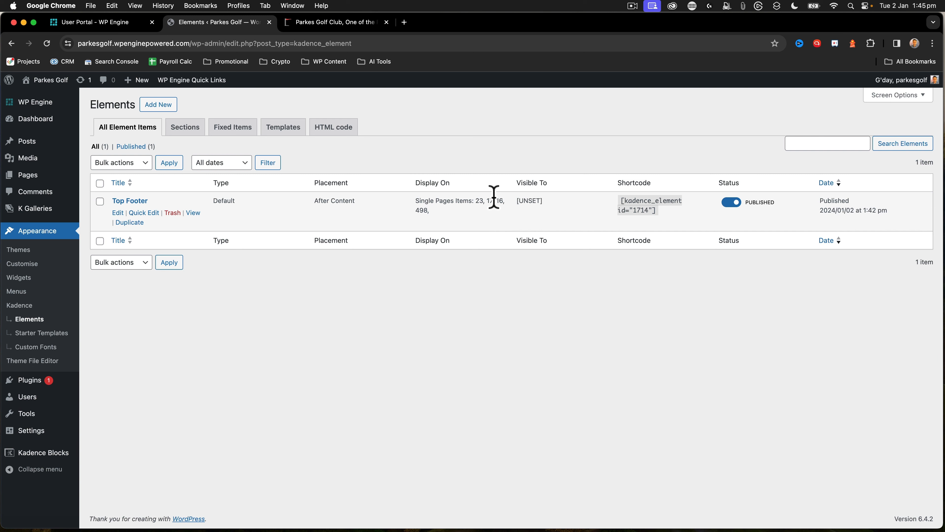
left_click_drag(659, 211, 619, 201)
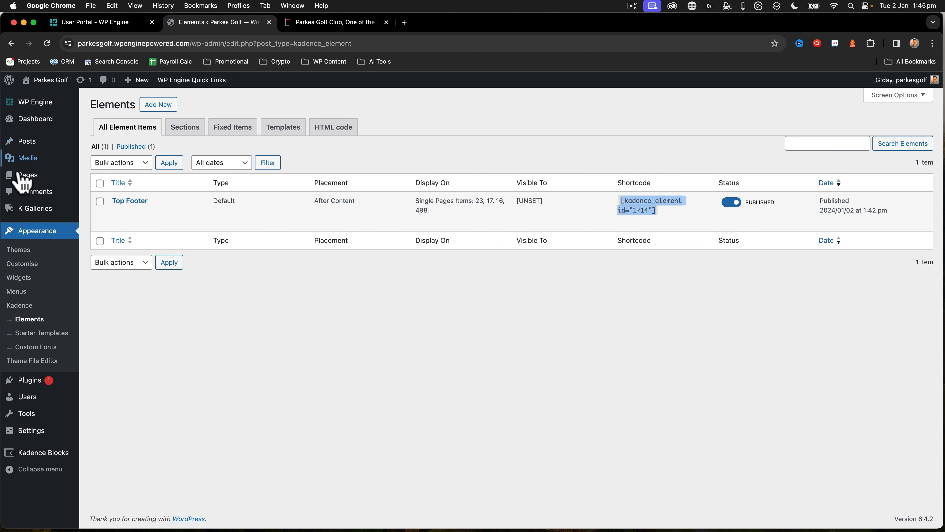
Delete the "Get More Inspiration & Our News" row at the end of the About page and update the page
mouse_move(27, 175)
left_click(104, 178)
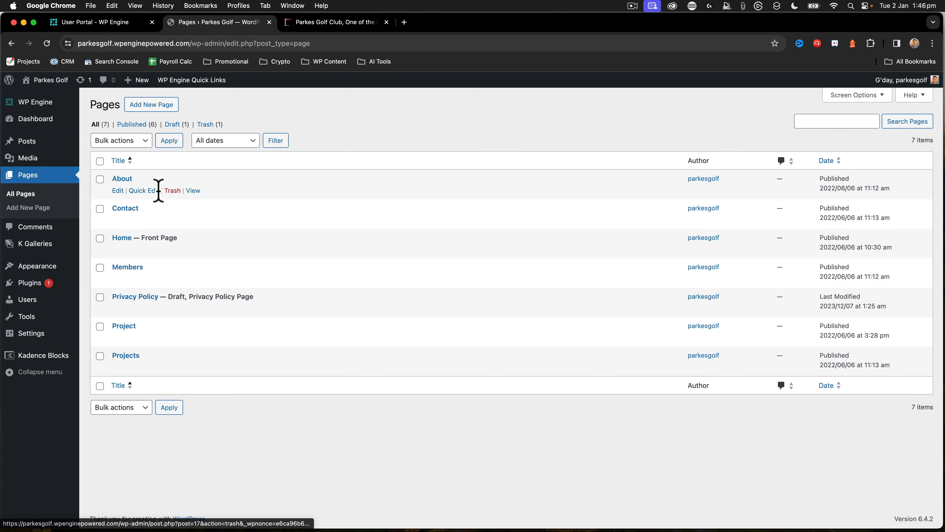
left_click(117, 191)
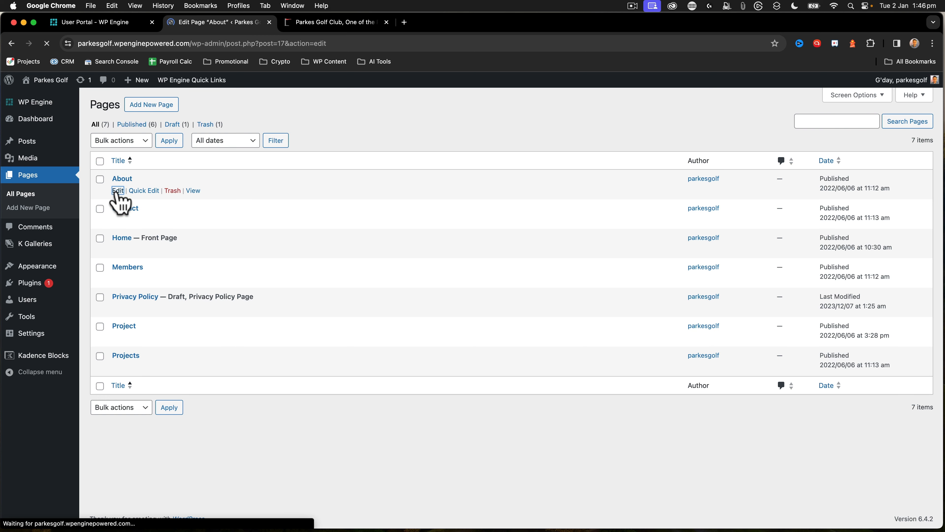
scroll(274, 201, "down", 15)
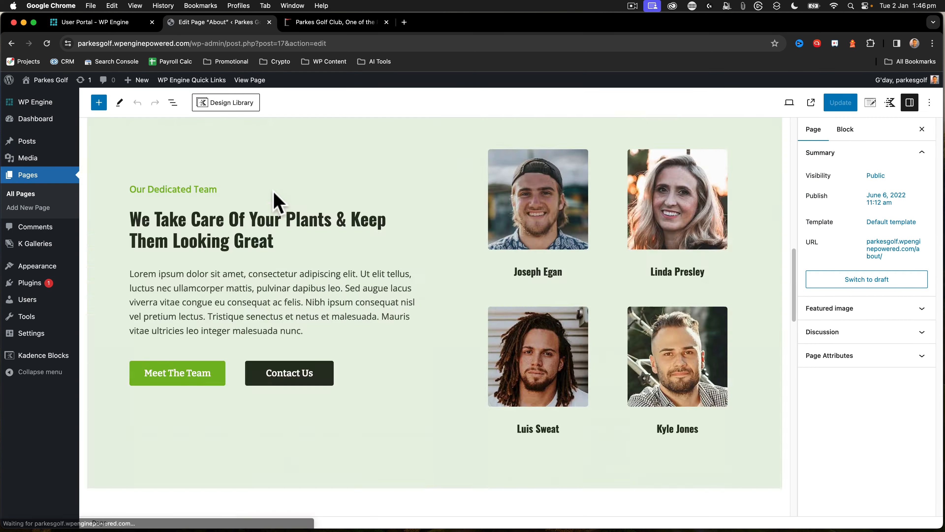
scroll(274, 200, "down", 15)
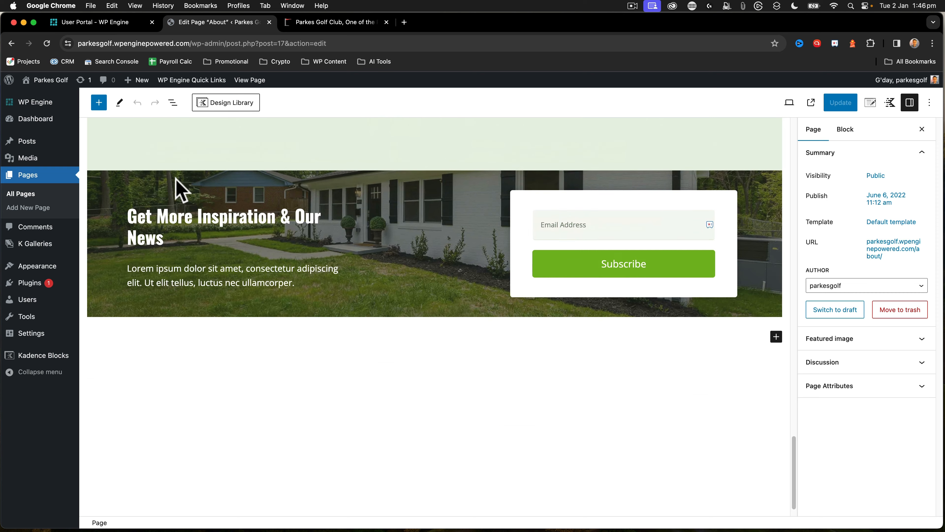
left_click(176, 179)
left_click(274, 169)
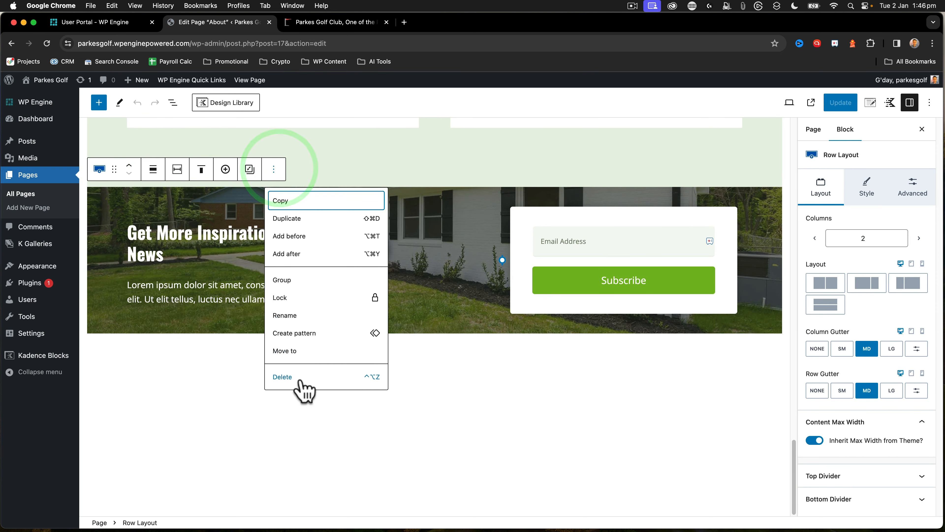
left_click(301, 378)
left_click(841, 103)
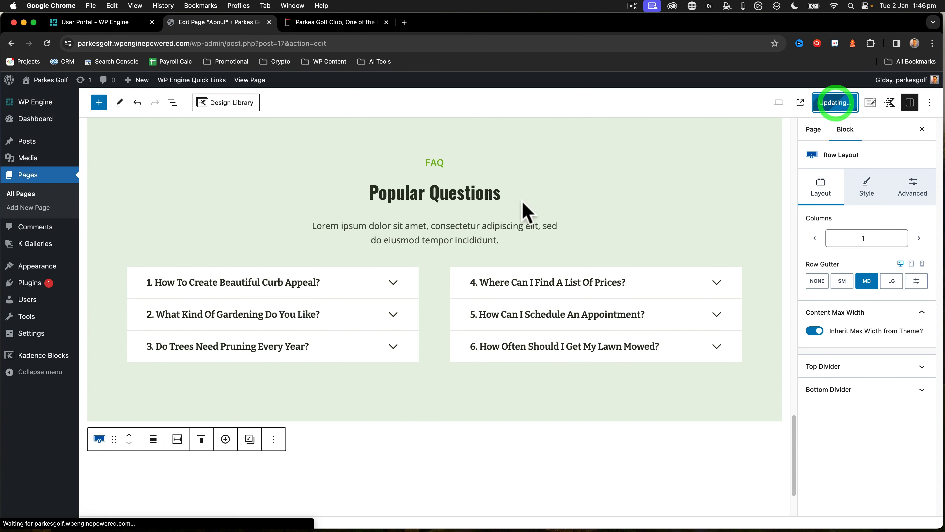
View the live About page and compare the Play Parkes Golf section's buttons with those in the header
scroll(306, 219, "up", 15)
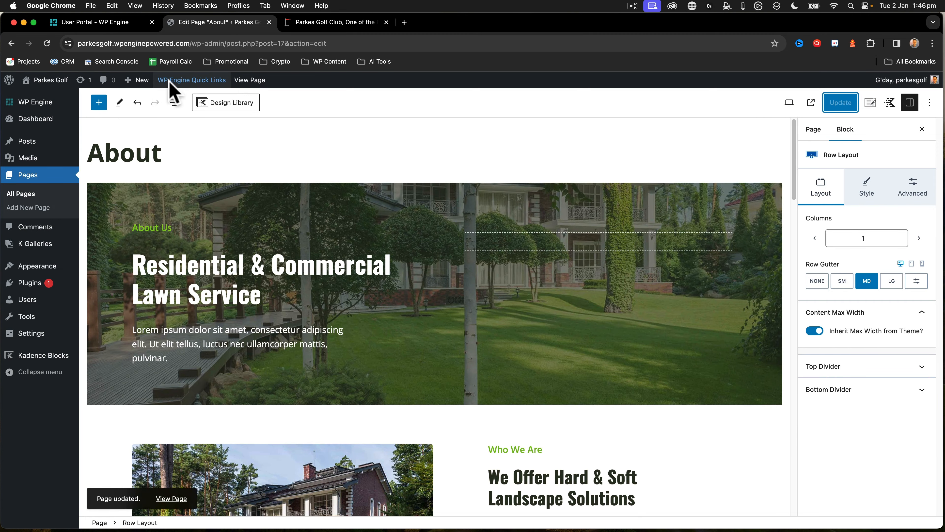
left_click(256, 89)
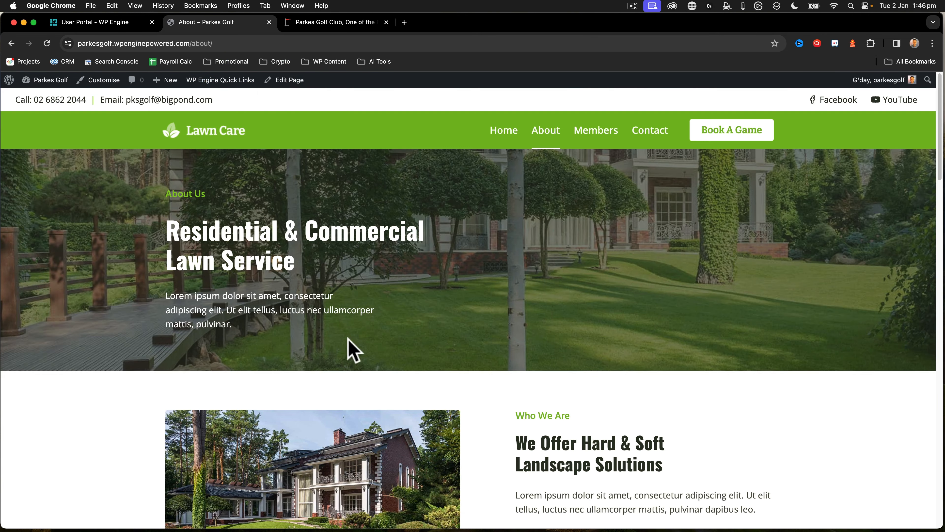
scroll(348, 347, "down", 20)
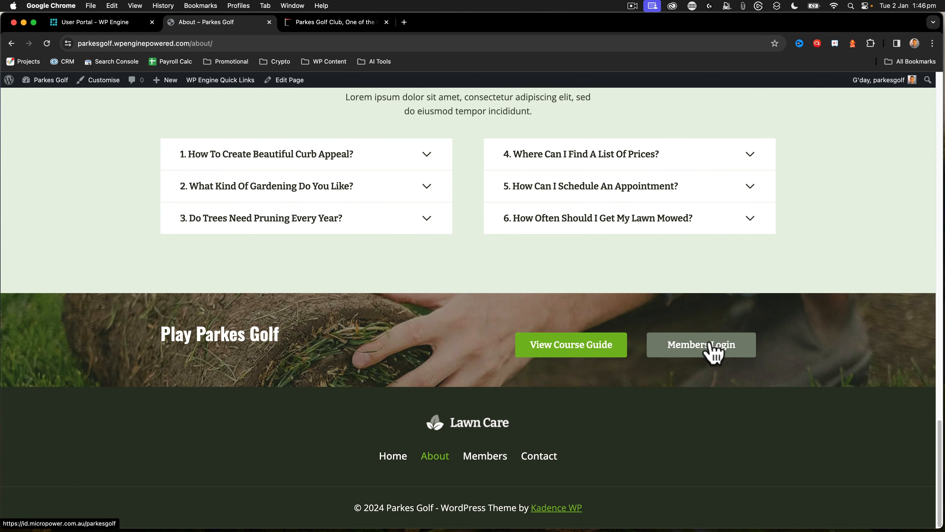
scroll(692, 352, "up", 20)
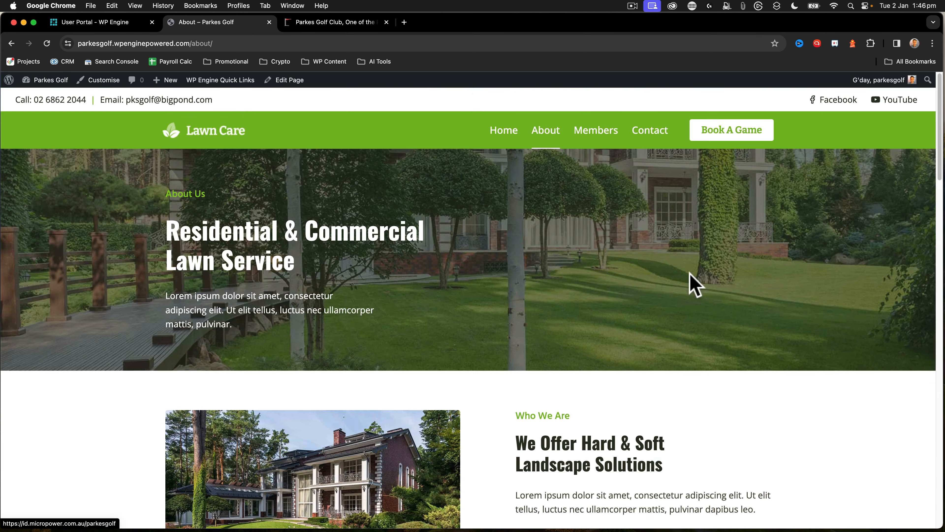
scroll(730, 144, "down", 20)
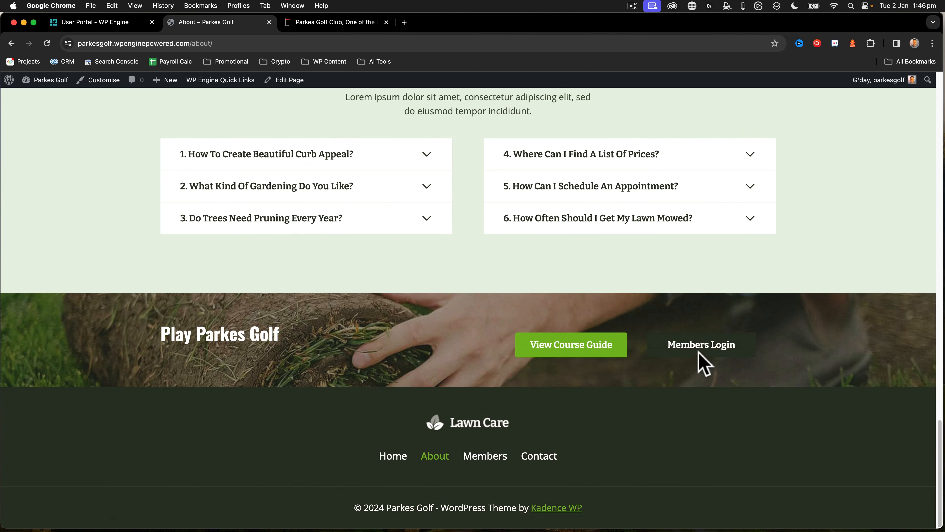
scroll(706, 356, "up", 20)
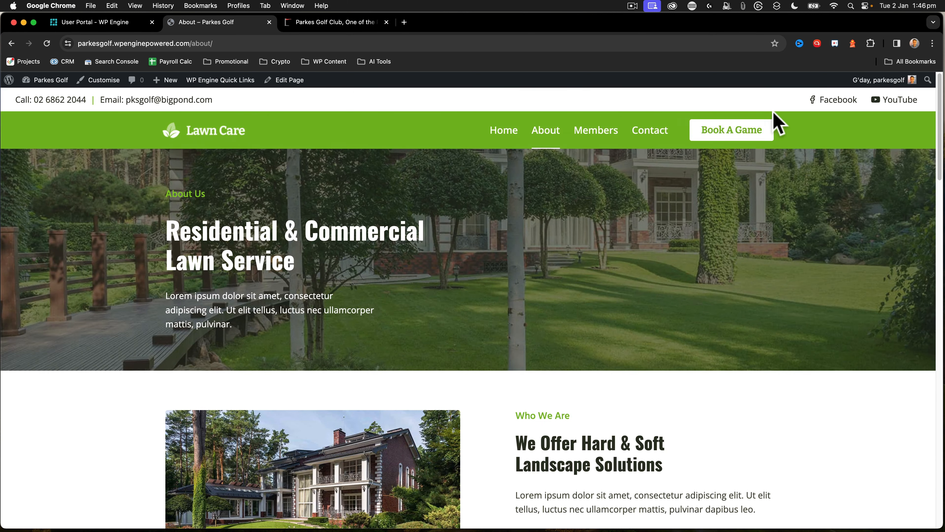
Open the Top Footer element for editing and change its Members Login button's text to "Book A Game"
mouse_move(44, 80)
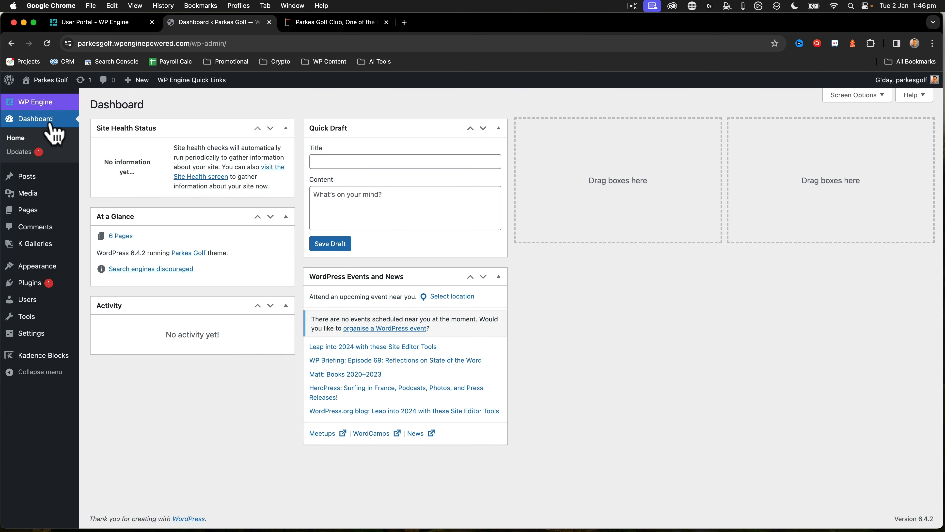
mouse_move(34, 268)
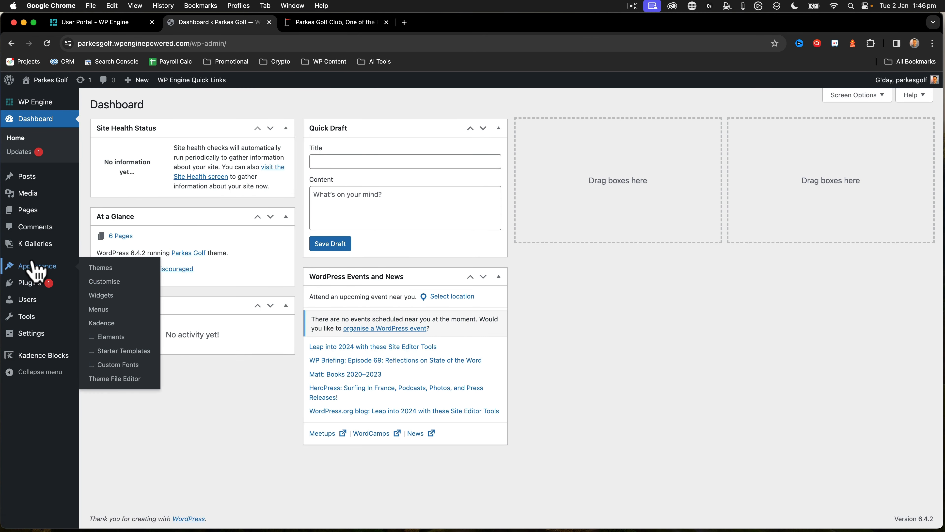
left_click(118, 335)
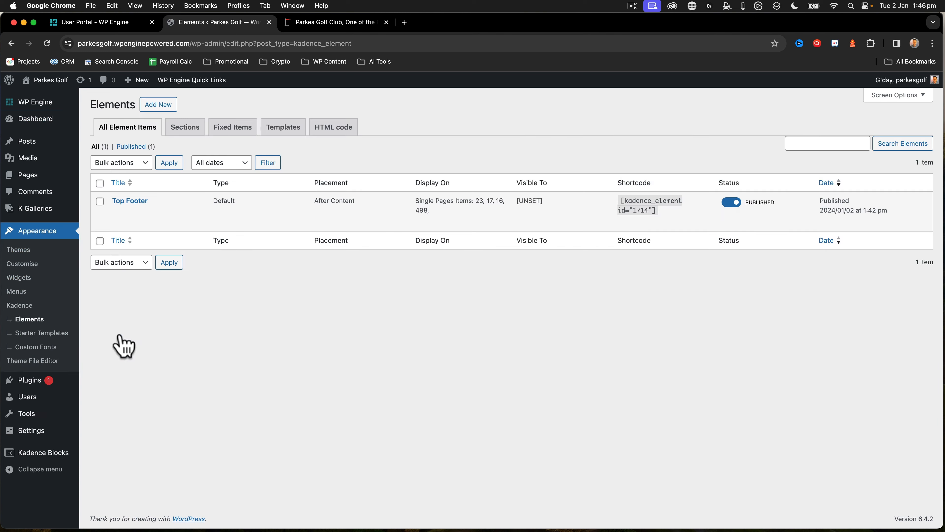
left_click(117, 213)
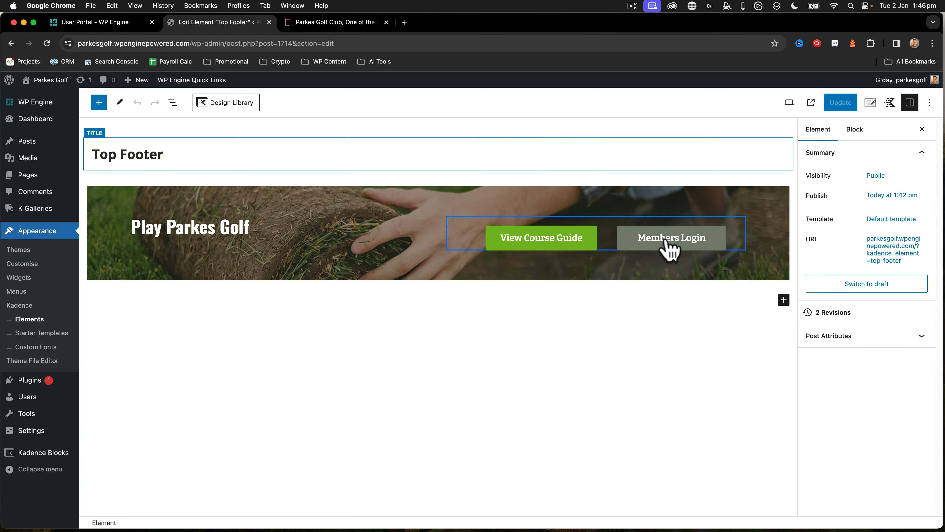
left_click(667, 244)
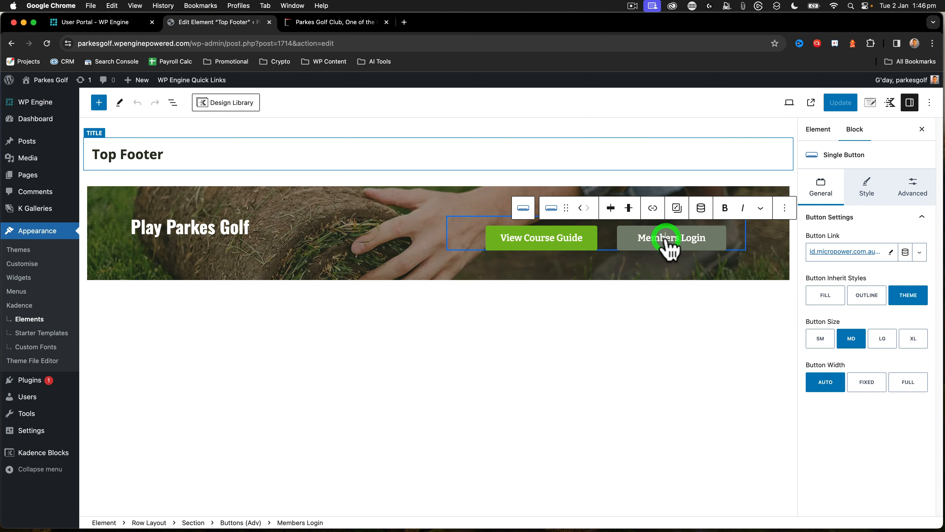
double_click(648, 241)
type("Book A Ga")
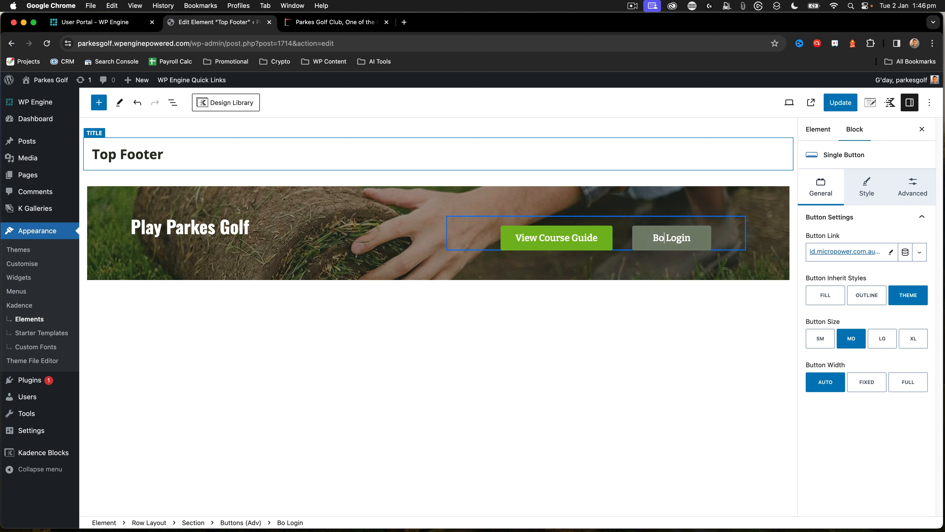
type("me")
key("shift+Right")
key("shift+Right")
key("shift+Right")
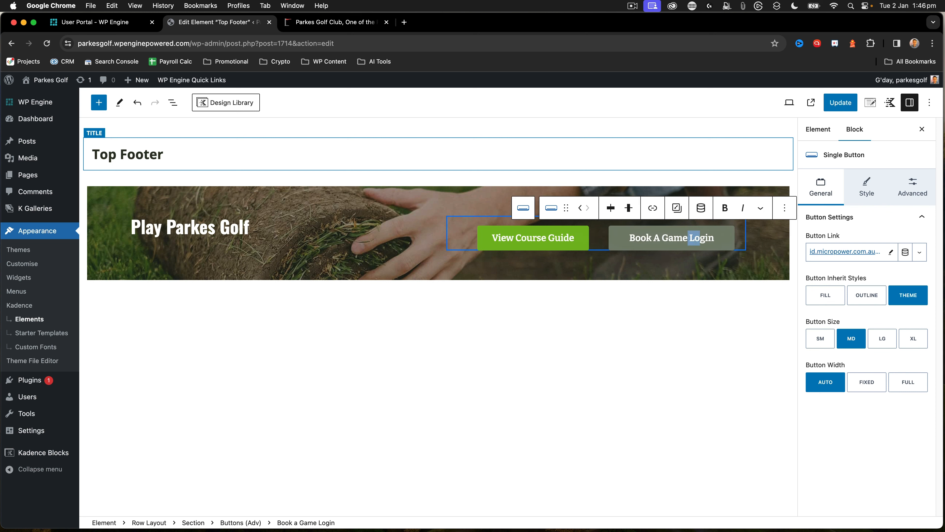
key("BackSpace")
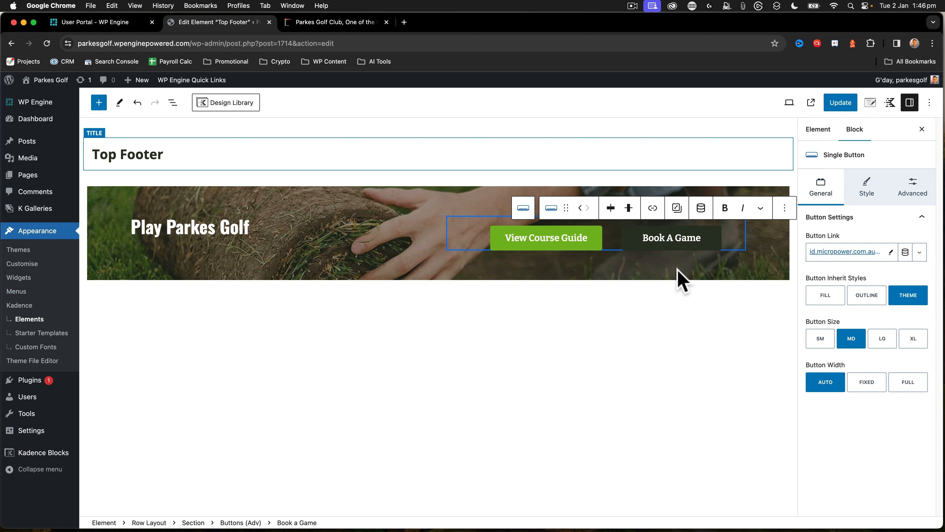
Update the Top Footer element and check the Play Parkes Golf section at the end of the live Home page
left_click(842, 104)
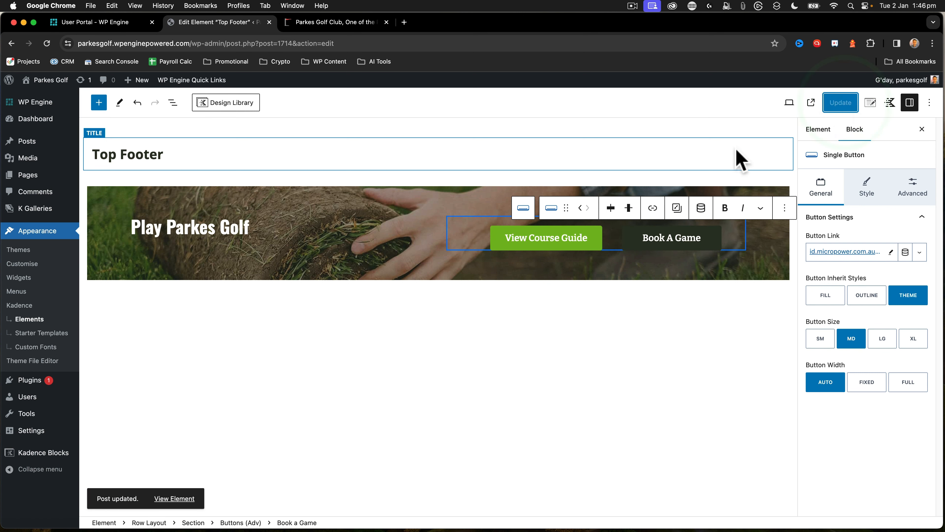
mouse_move(52, 83)
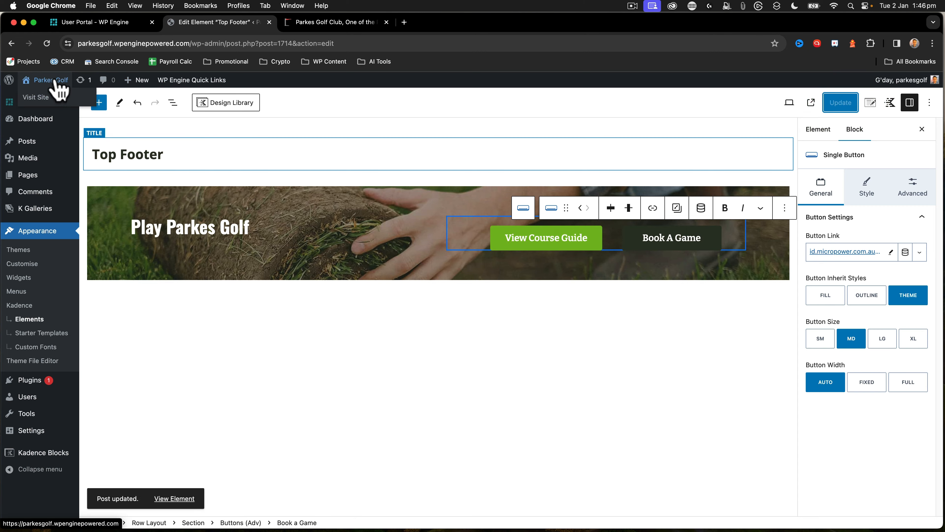
left_click(40, 99)
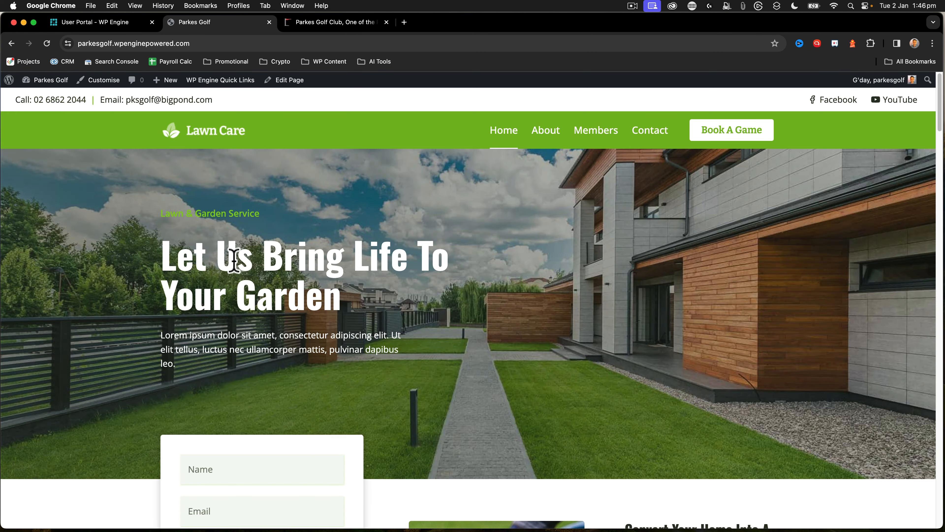
scroll(234, 261, "down", 20)
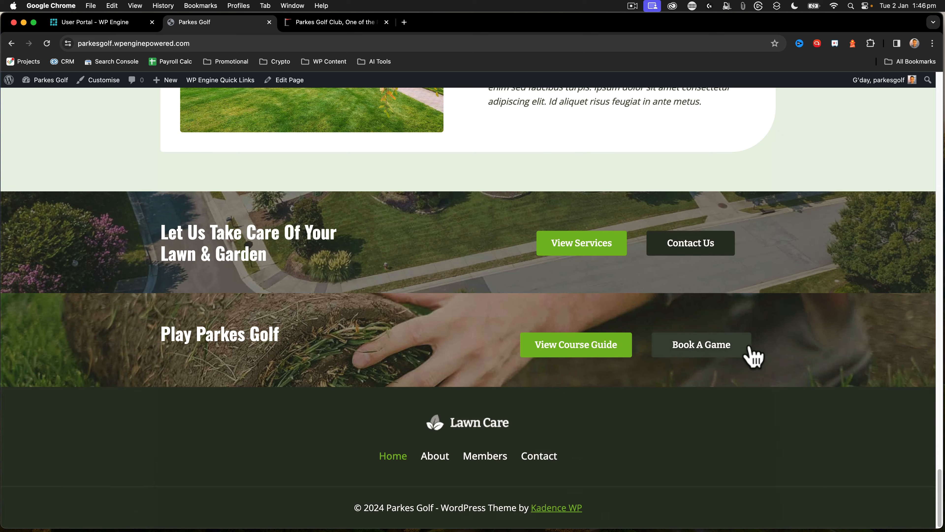
scroll(702, 358, "up", 20)
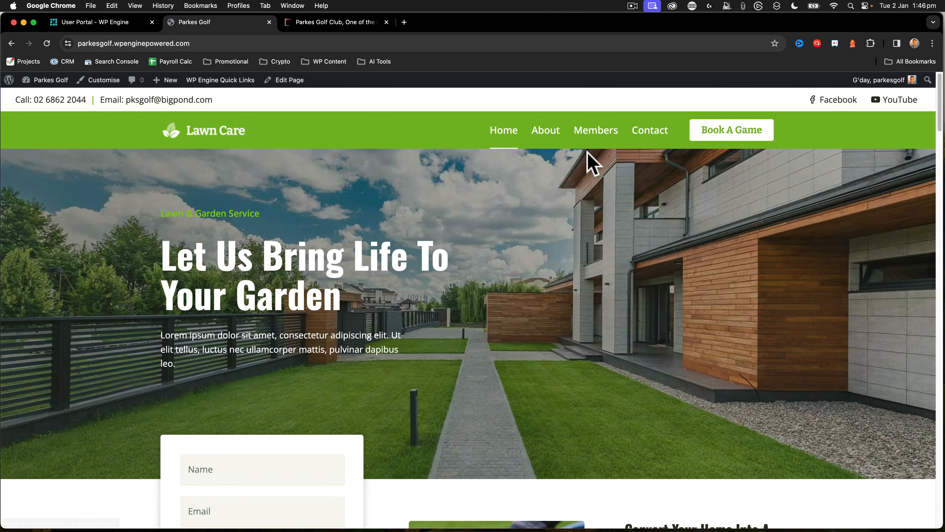
Open the live Contact page and check the Play Parkes Golf section above its footer
left_click(644, 141)
scroll(559, 226, "down", 10)
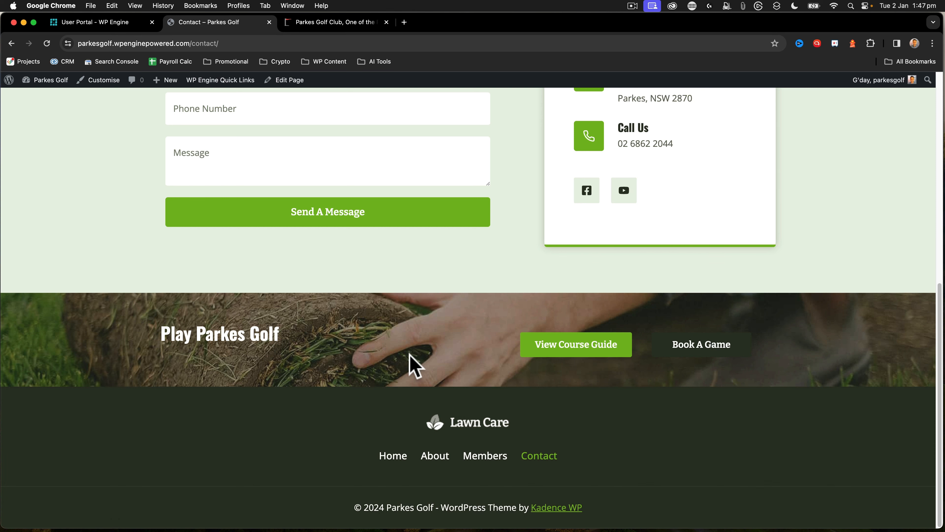
scroll(410, 354, "up", 10)
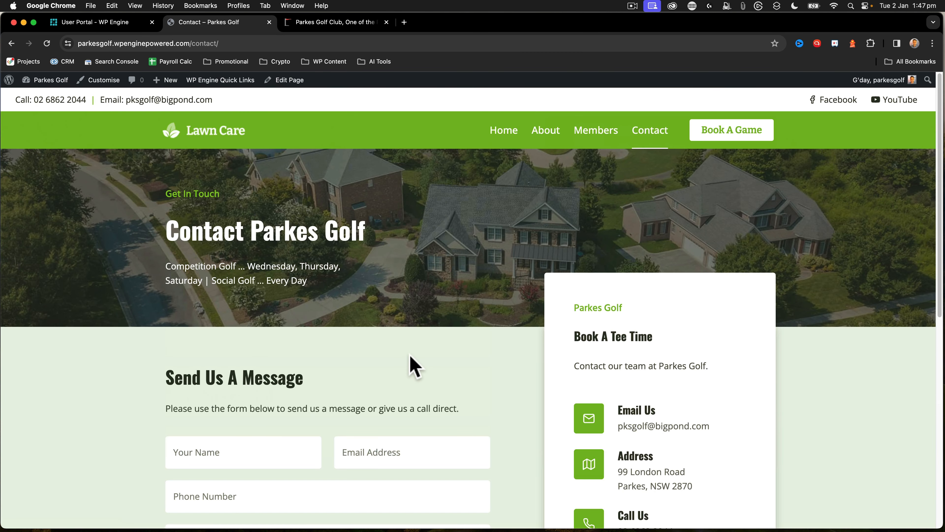